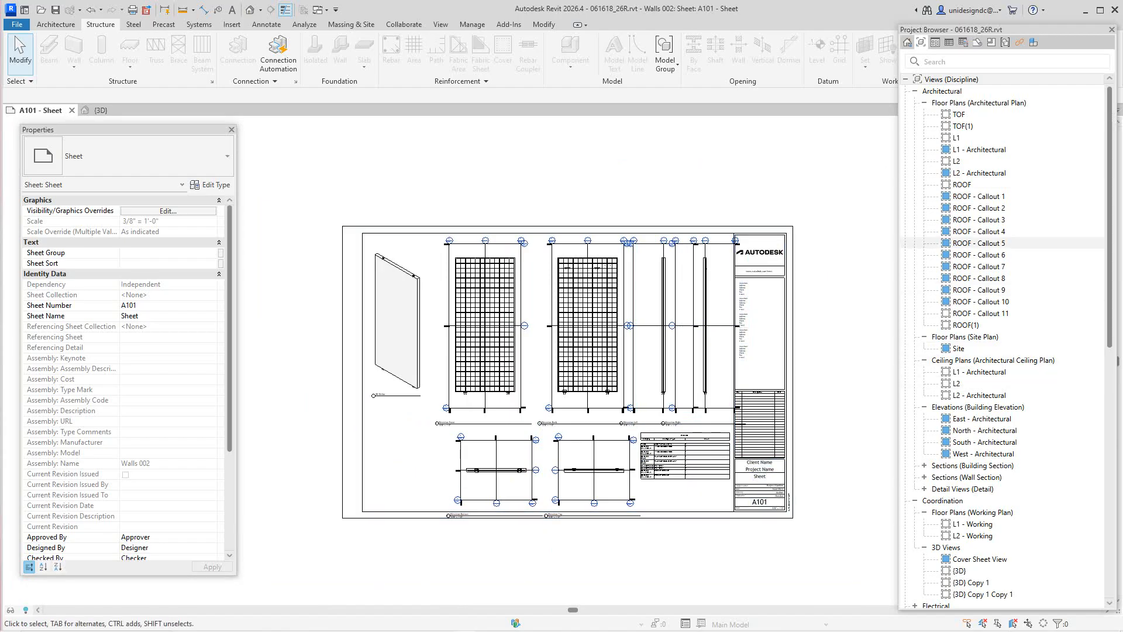
Look through the project's views and examine the elevation viewports on sheet A101
scroll(995, 254, down, 1)
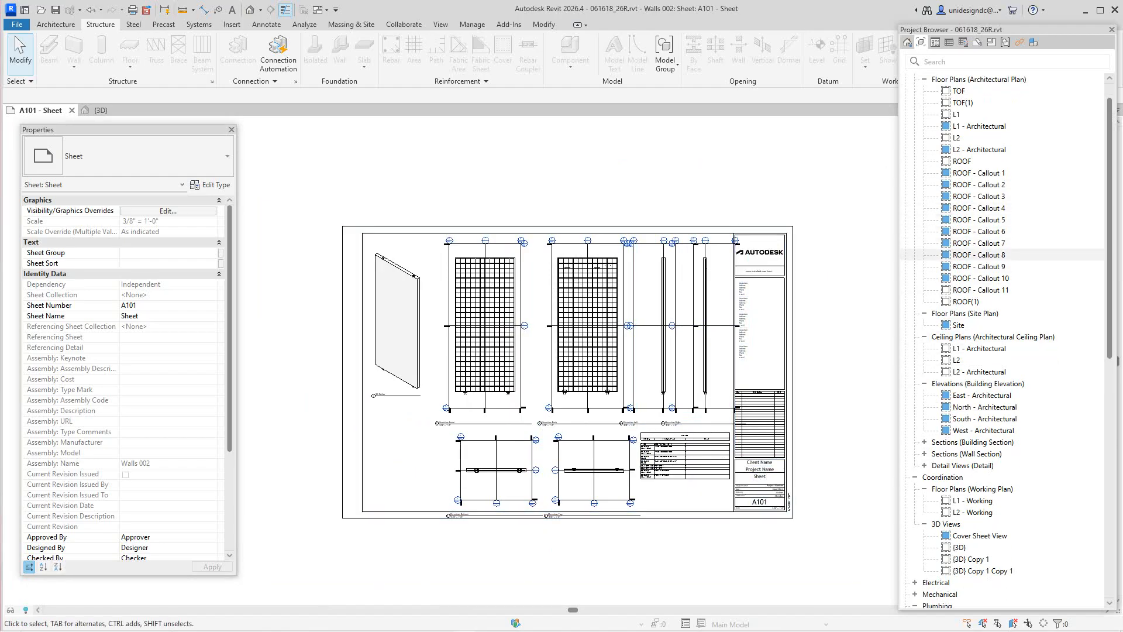
scroll(994, 254, down, 10)
scroll(1006, 339, up, 4)
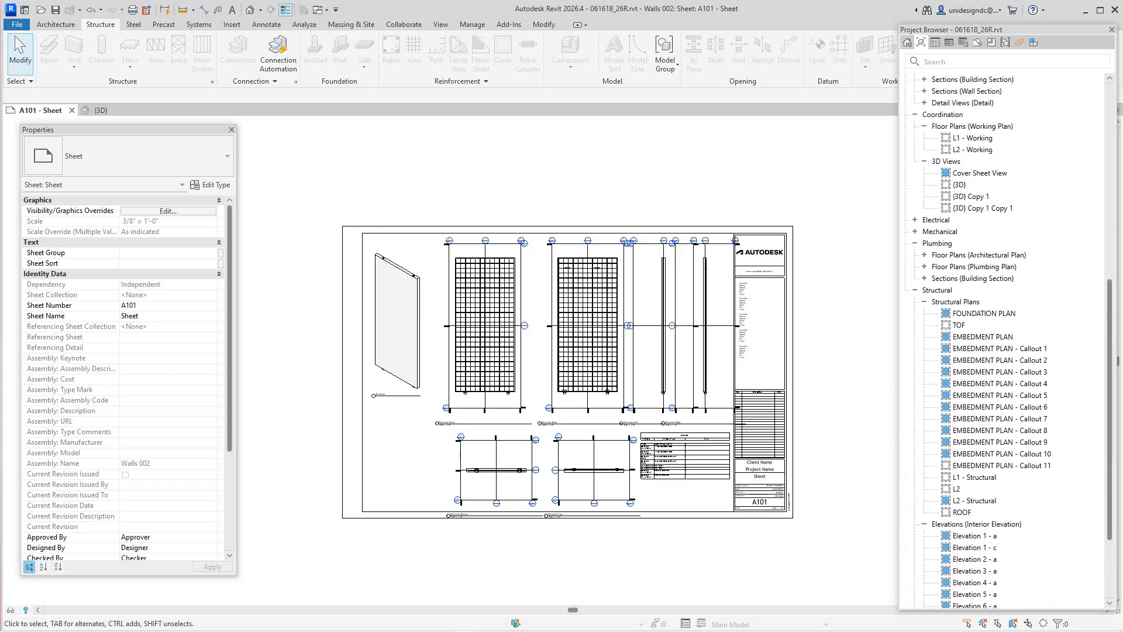
scroll(1006, 339, up, 2)
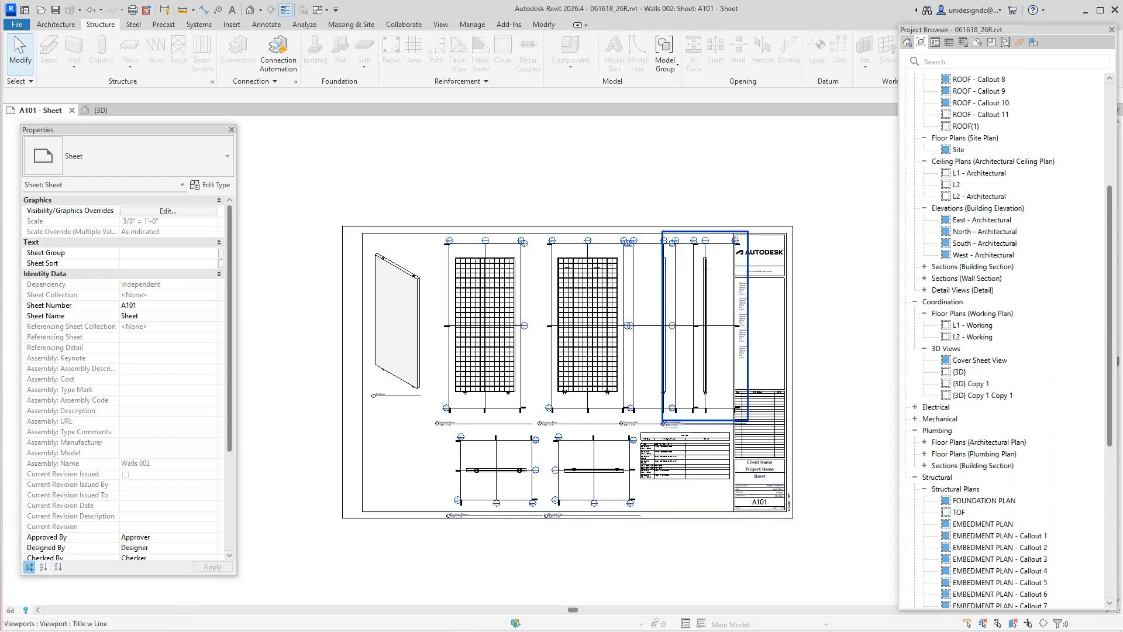
scroll(702, 239, up, 5)
scroll(675, 241, down, 5)
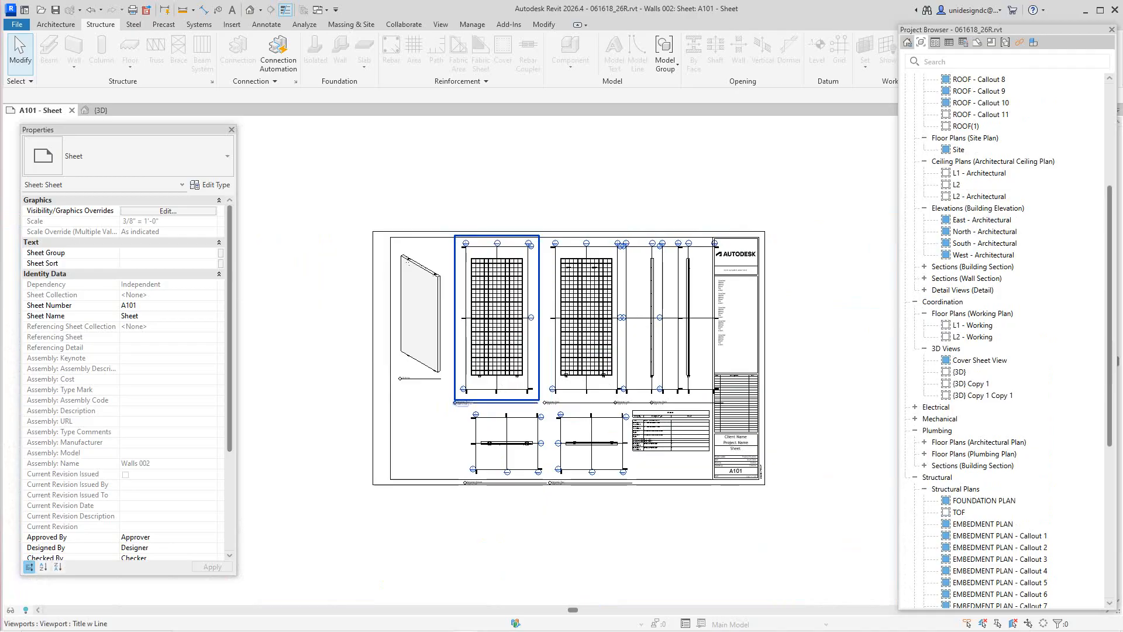
scroll(486, 252, up, 3)
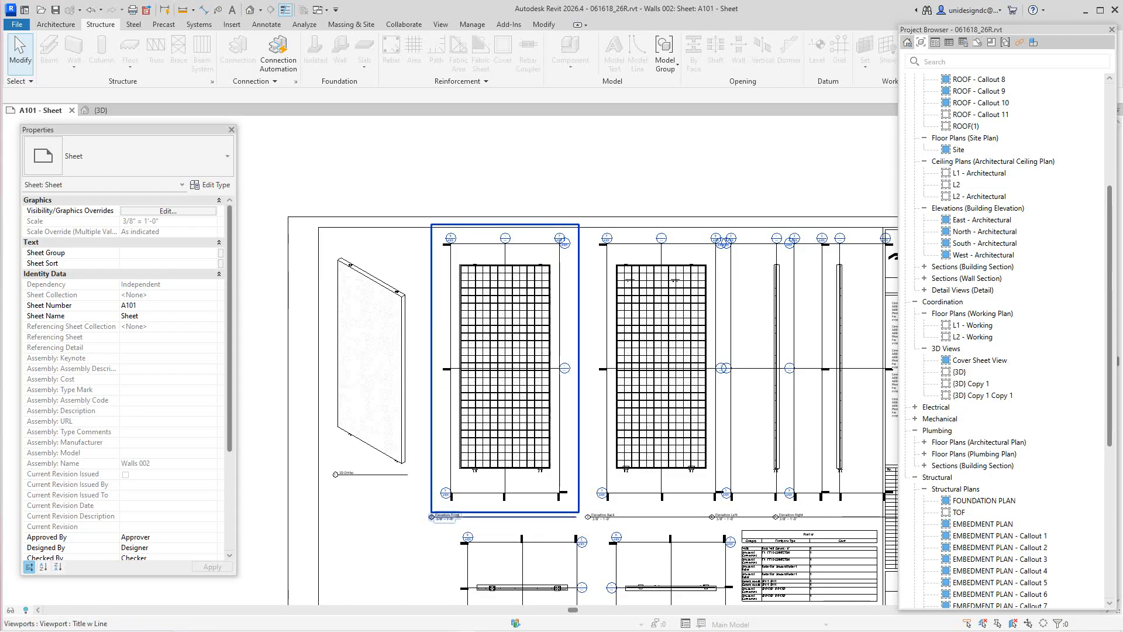
scroll(504, 307, down, 2)
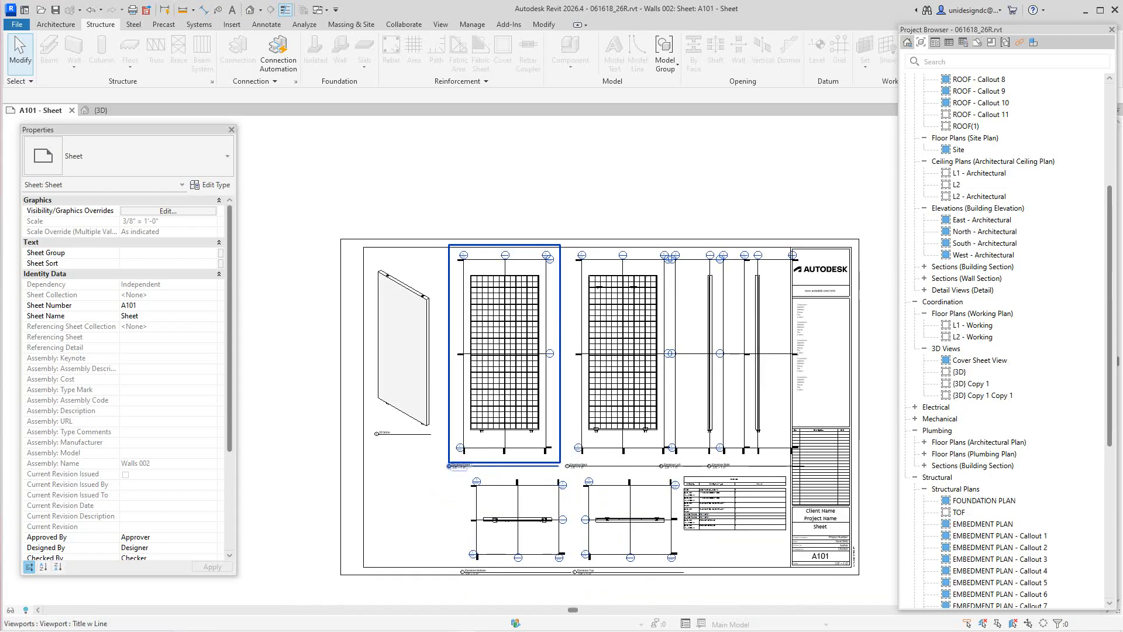
Activate the Elevation Front viewport on sheet A101 for editing
click(517, 275)
right_click(518, 276)
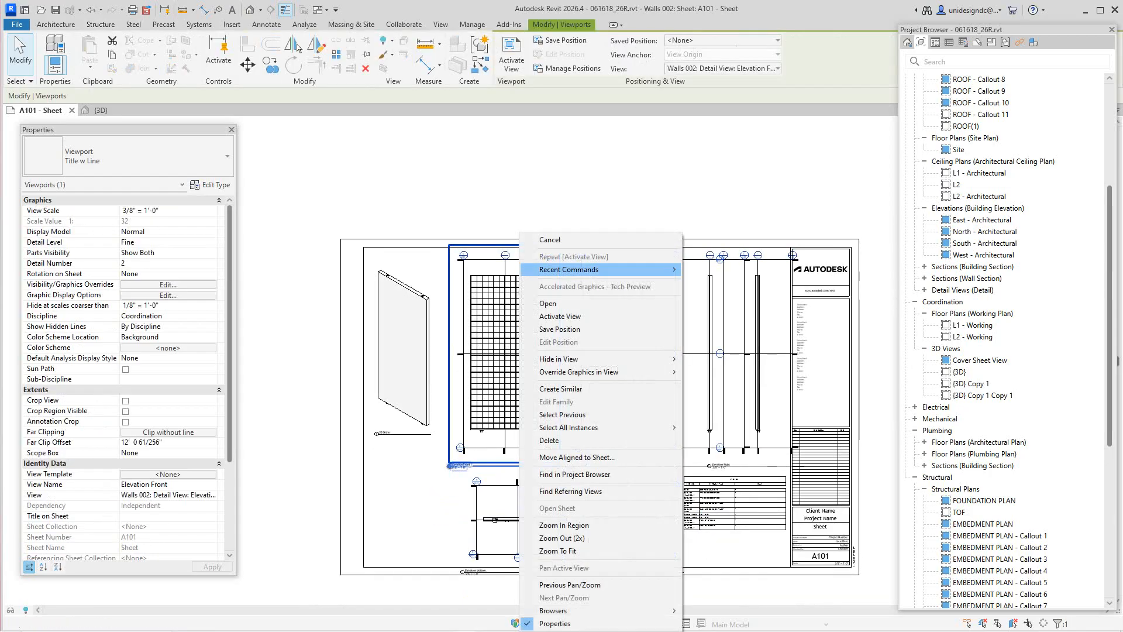
click(560, 315)
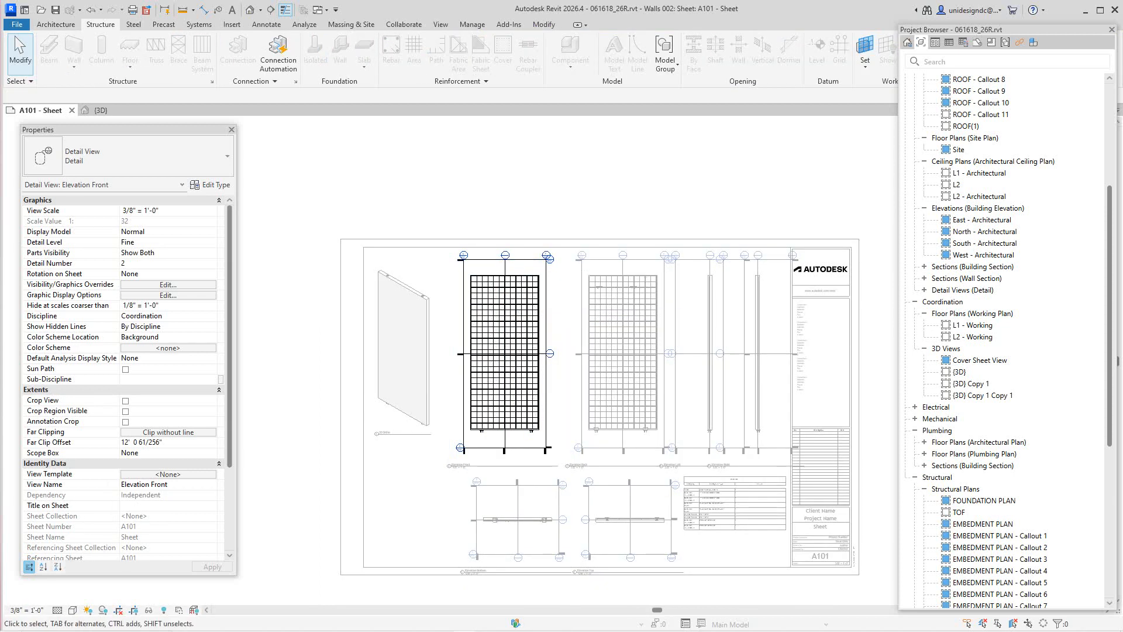
scroll(508, 264, up, 5)
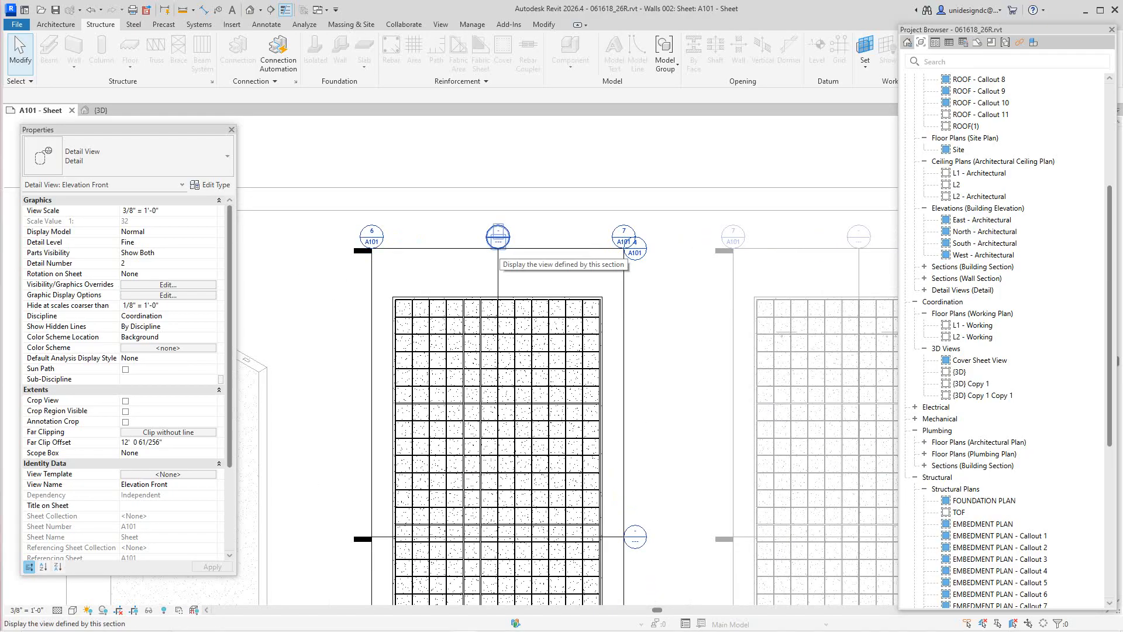
scroll(424, 255, down, 3)
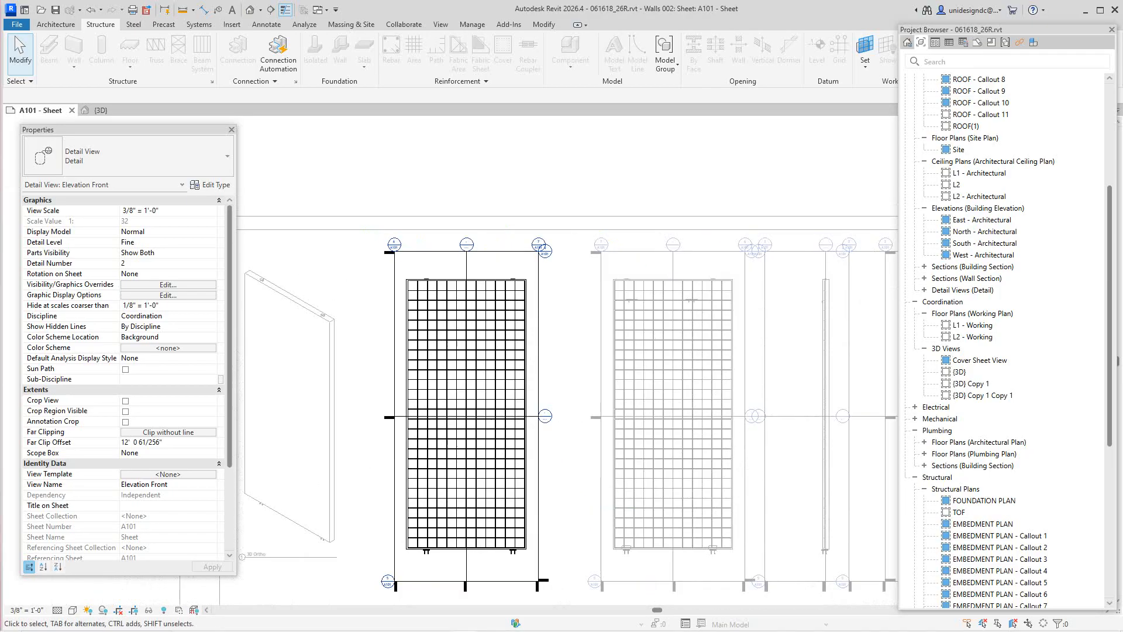
Hide the section markers by category in the Elevation Front view, and deactivate that view
right_click(434, 251)
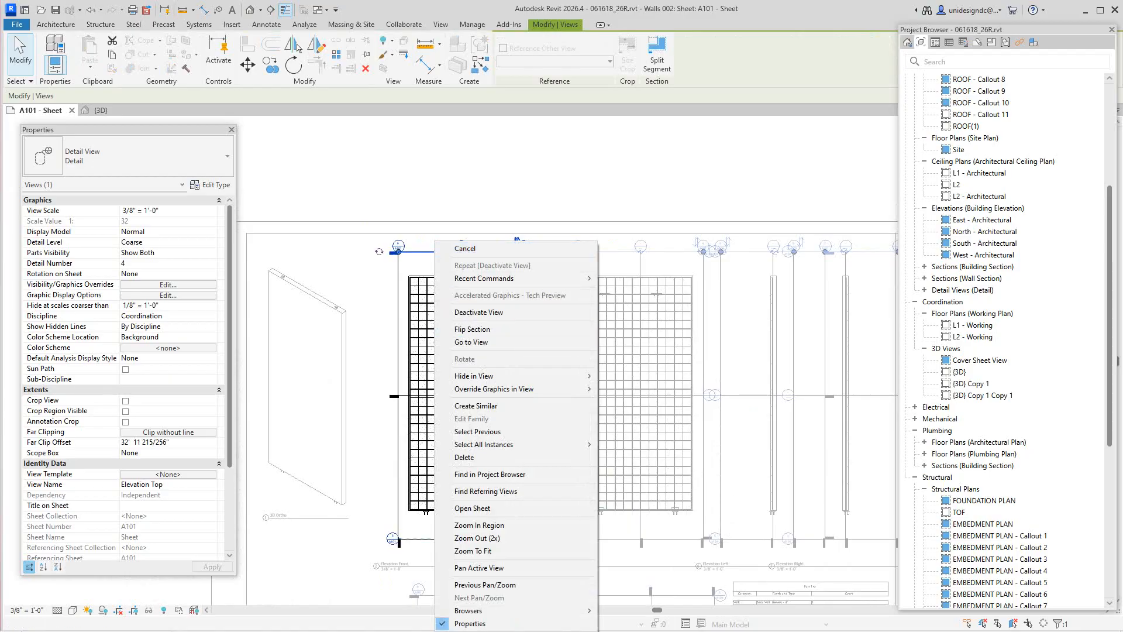
mouse_move(474, 376)
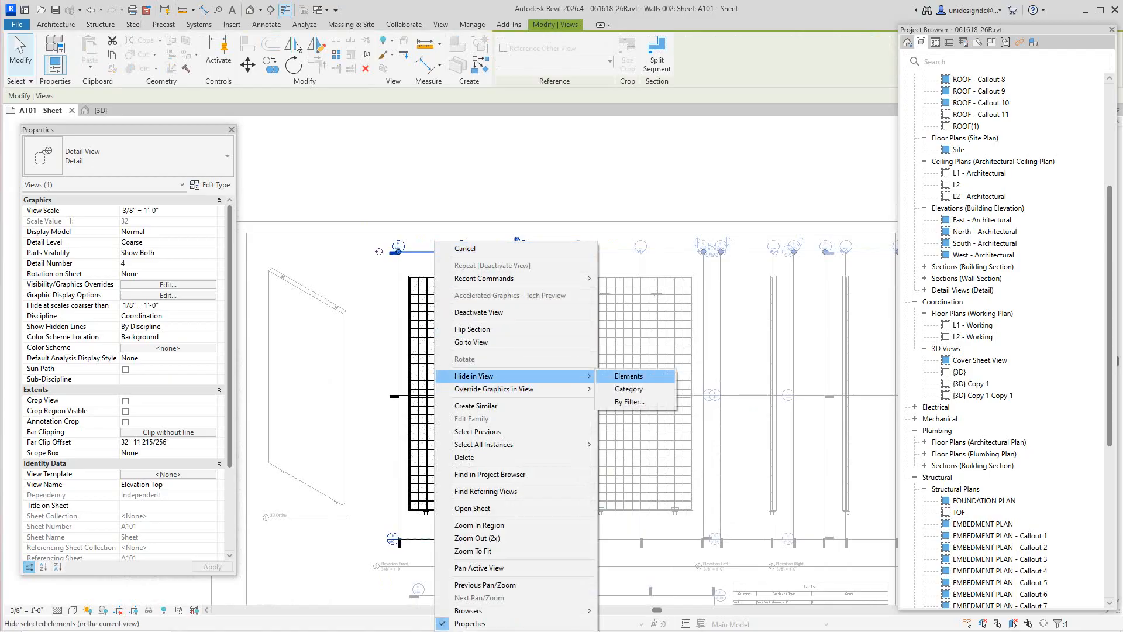
click(628, 388)
scroll(506, 274, down, 2)
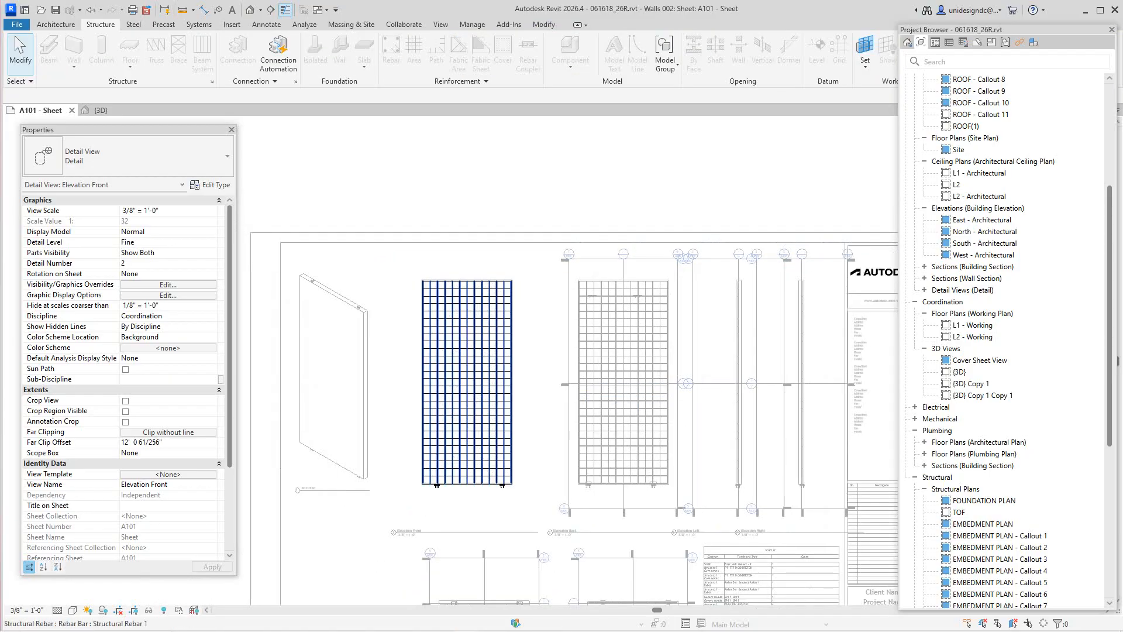
right_click(506, 273)
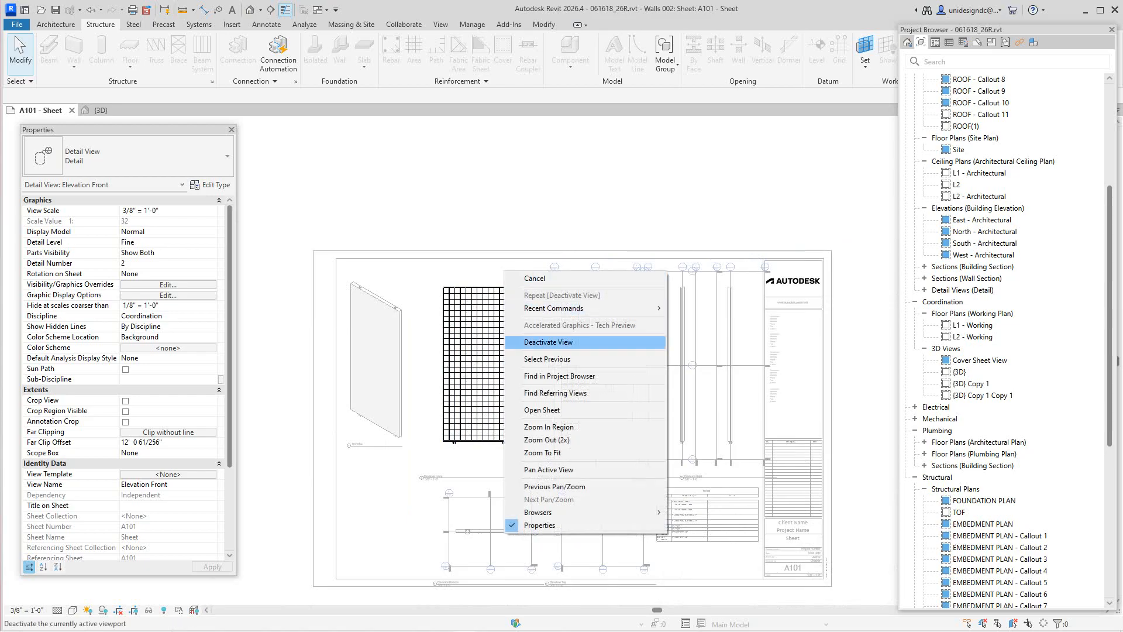
click(547, 342)
Activate the Elevation Back viewport on the sheet
scroll(587, 278, up, 2)
right_click(575, 233)
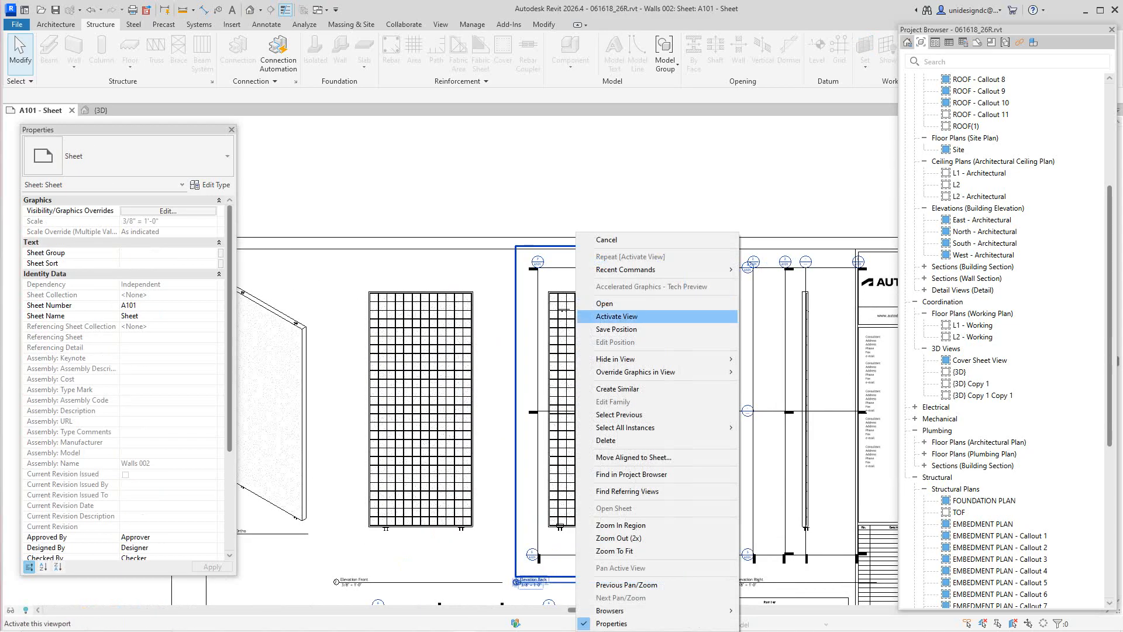
click(617, 315)
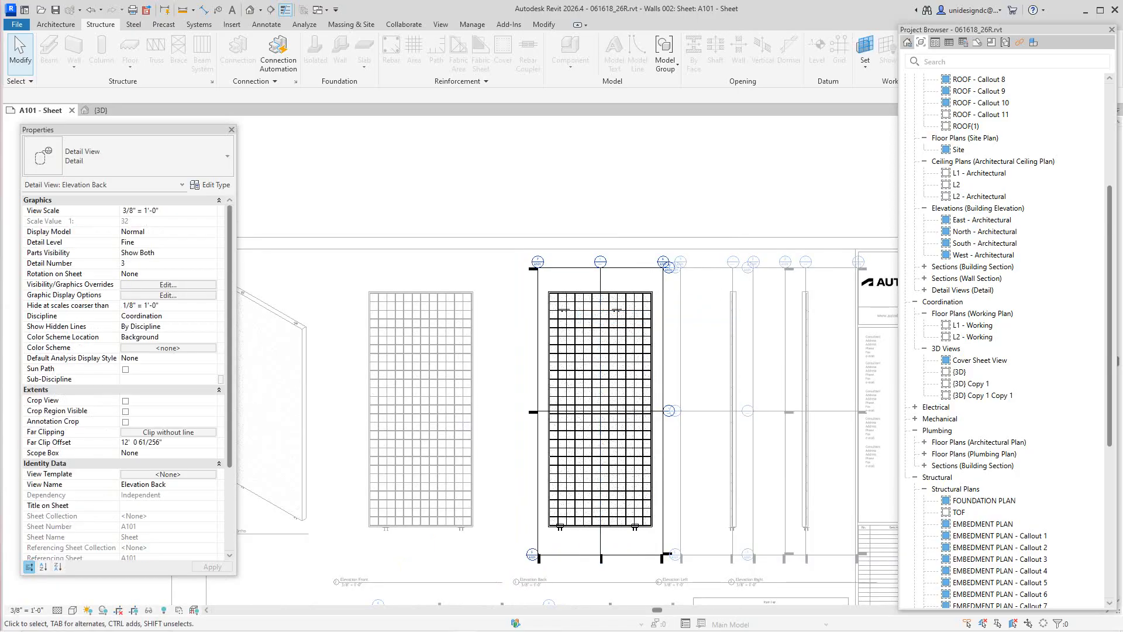
Hide the section markers by category in the Elevation Back view, and deactivate that view
click(571, 271)
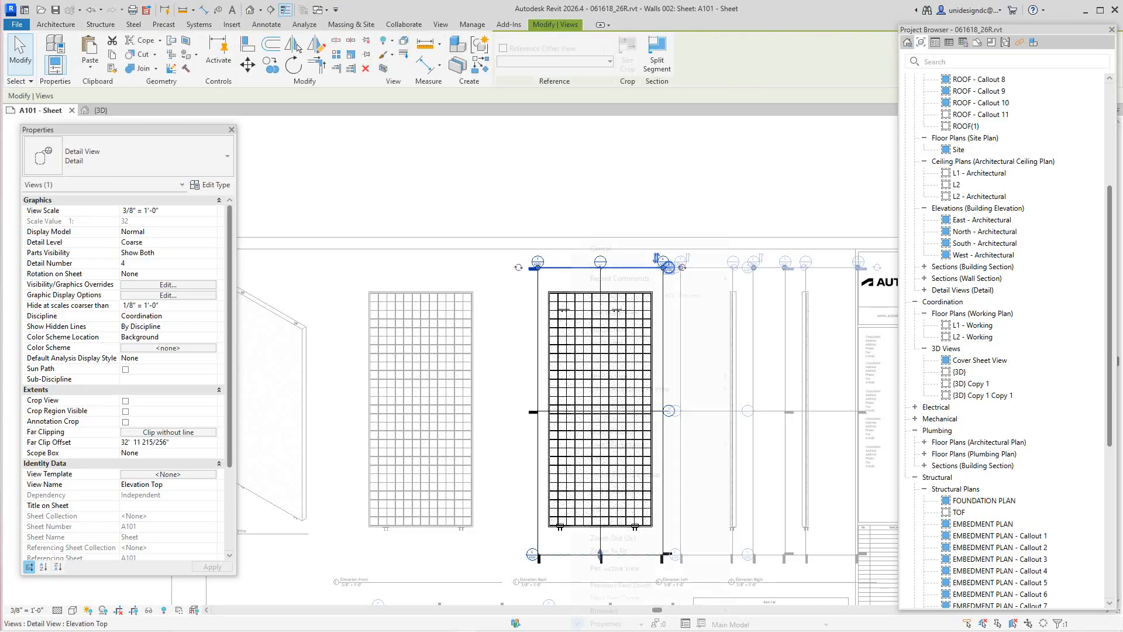
right_click(571, 270)
mouse_move(643, 375)
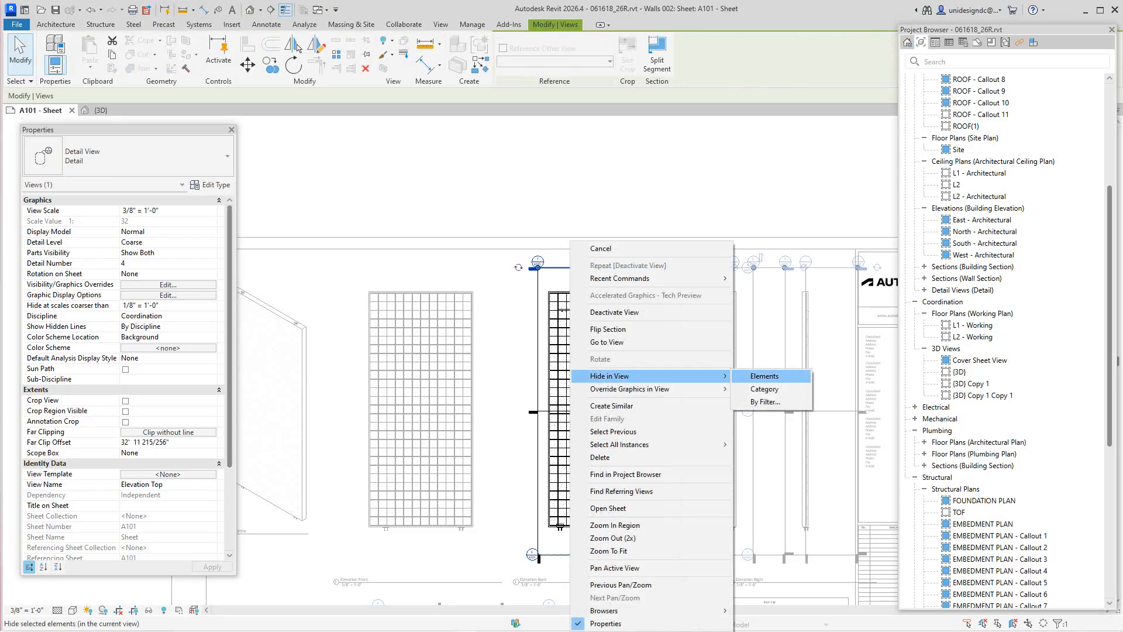
click(765, 389)
scroll(396, 345, down, 1)
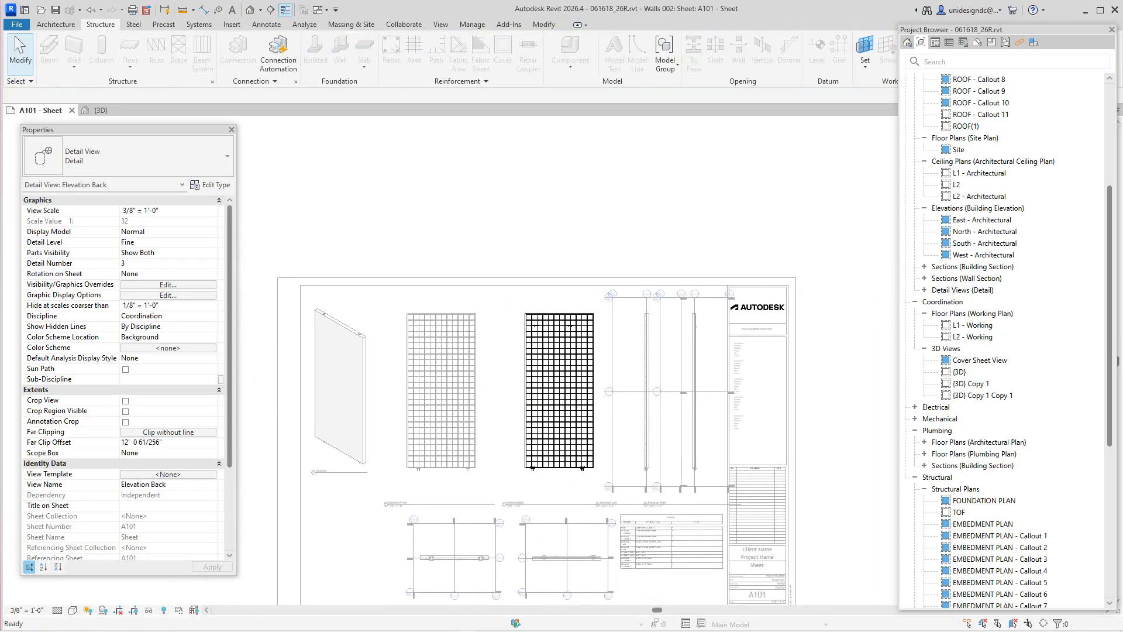
right_click(637, 350)
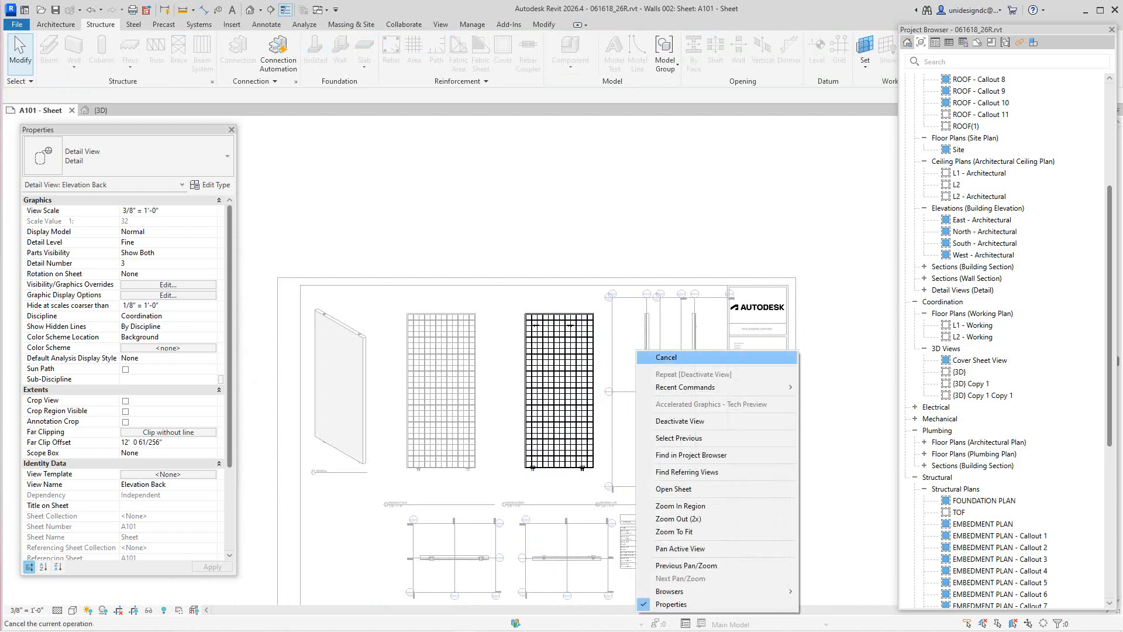
click(678, 420)
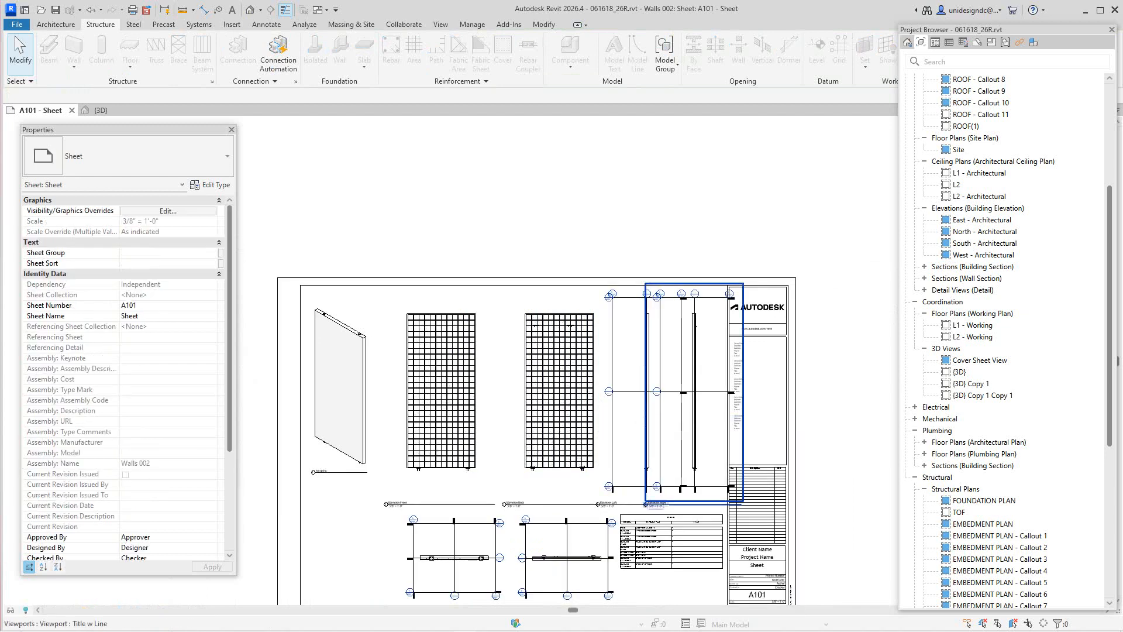
Activate the Elevation Left viewport on the sheet
right_click(636, 350)
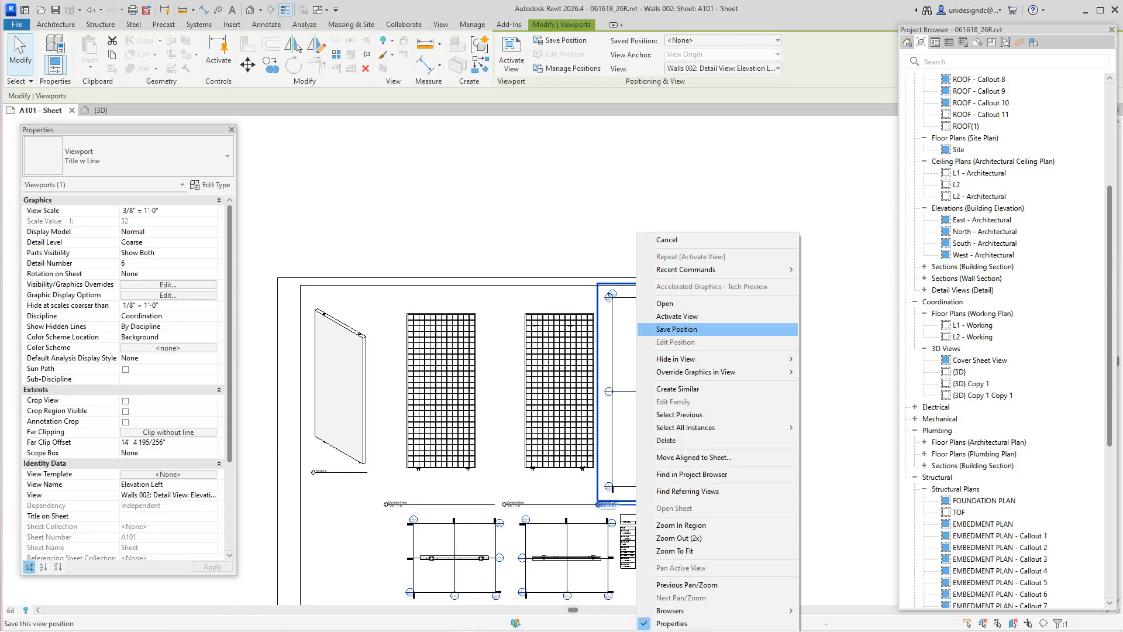
mouse_move(679, 359)
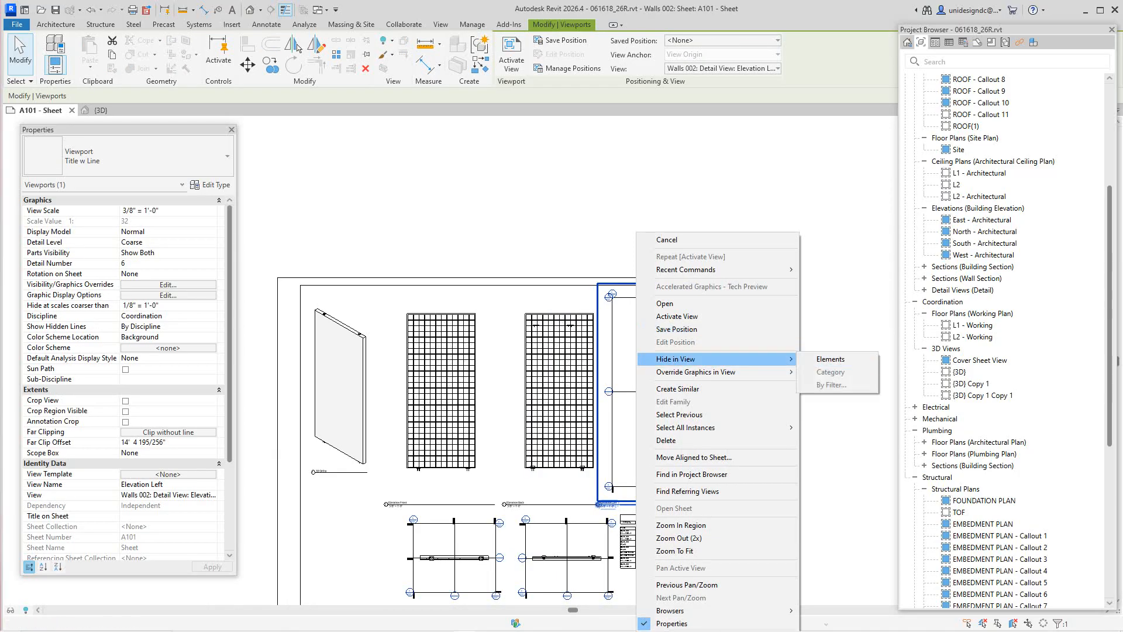
click(676, 316)
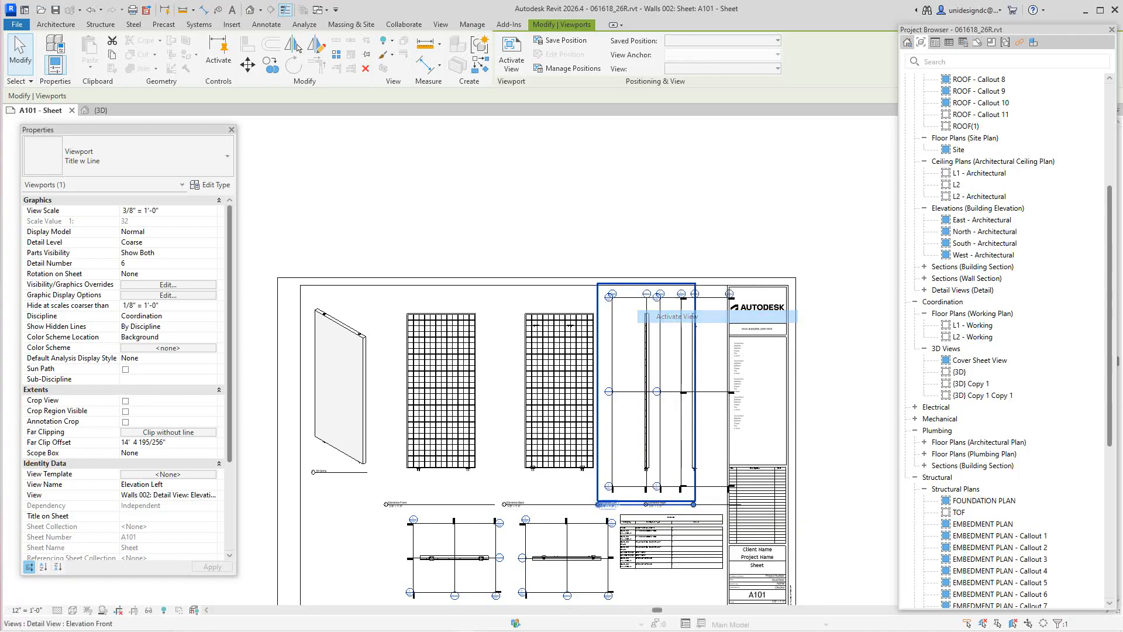
Hide the section markers by category in the Elevation Left view, and deactivate that view
right_click(681, 241)
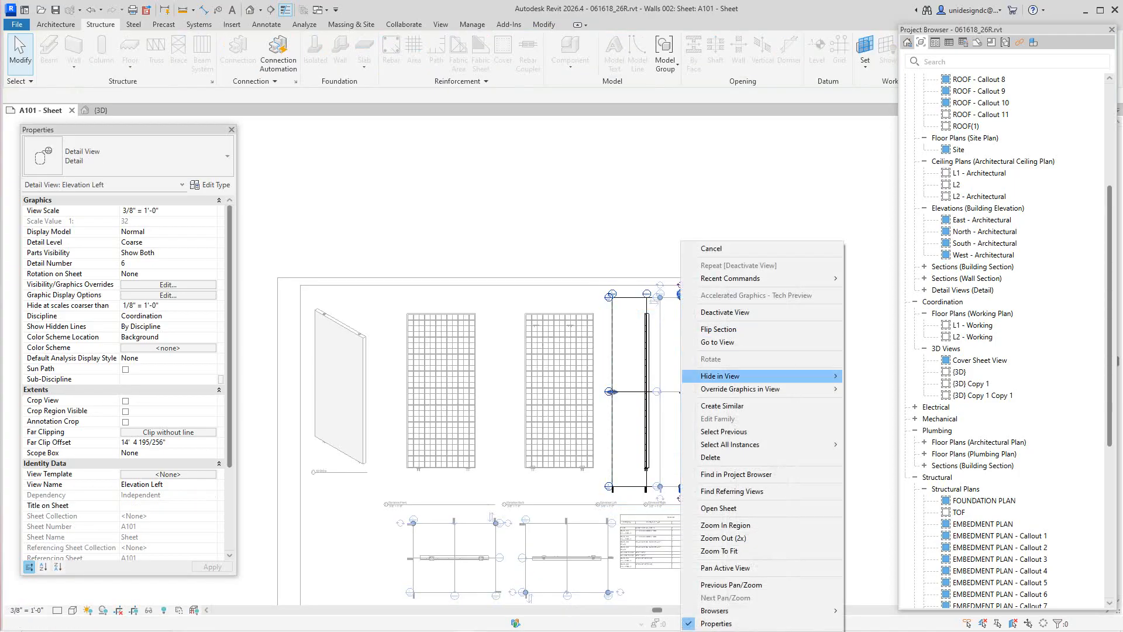
mouse_move(719, 375)
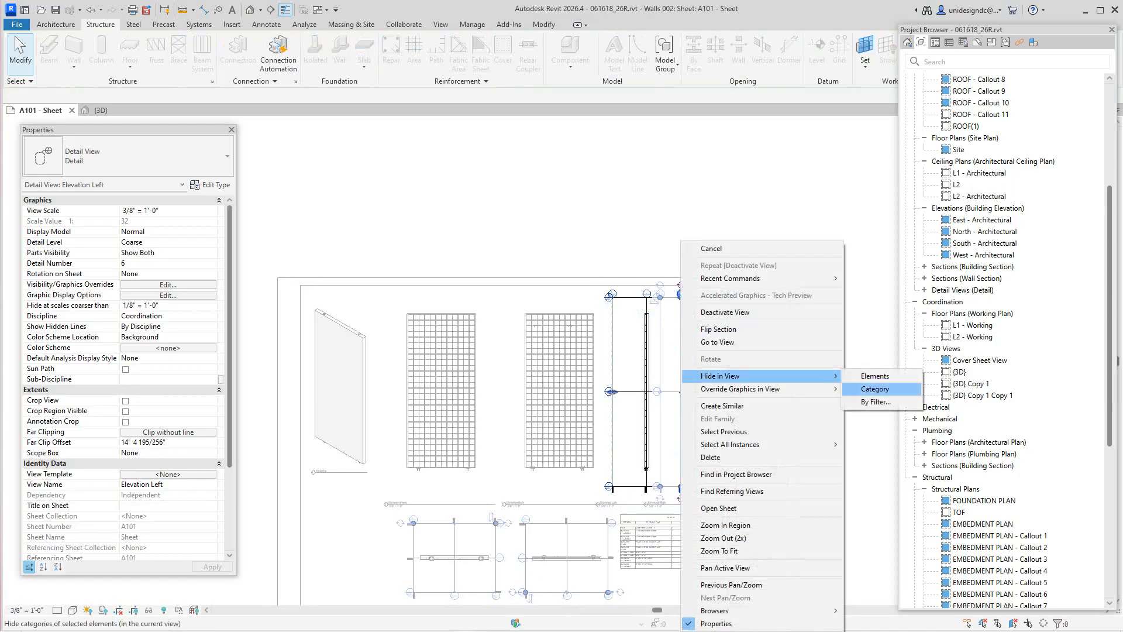
click(875, 388)
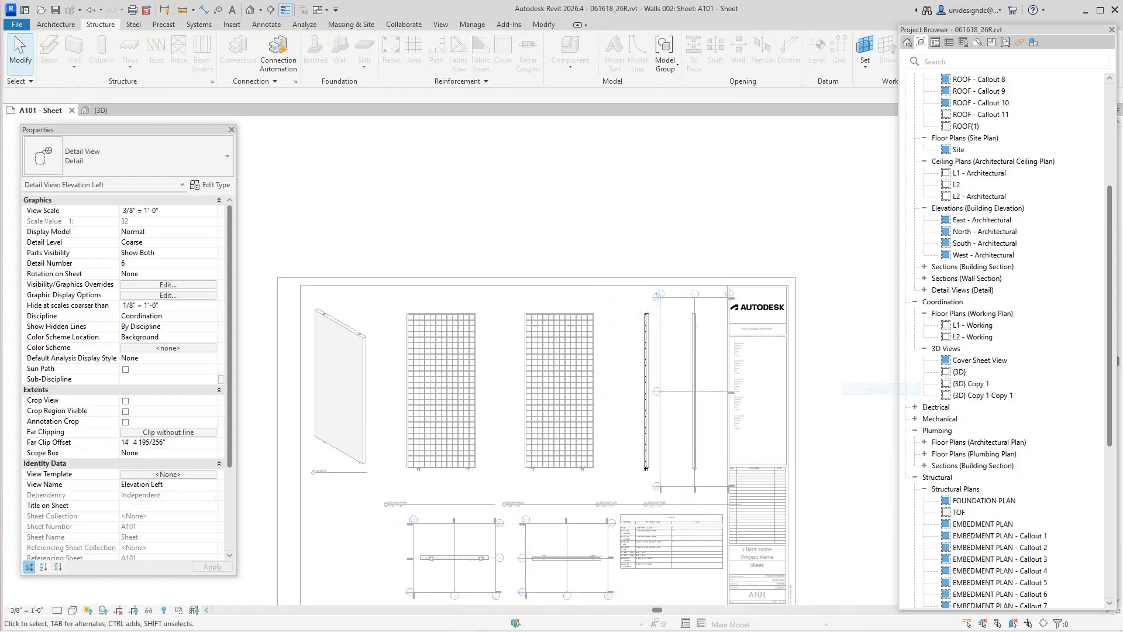
scroll(688, 353, up, 1)
right_click(689, 354)
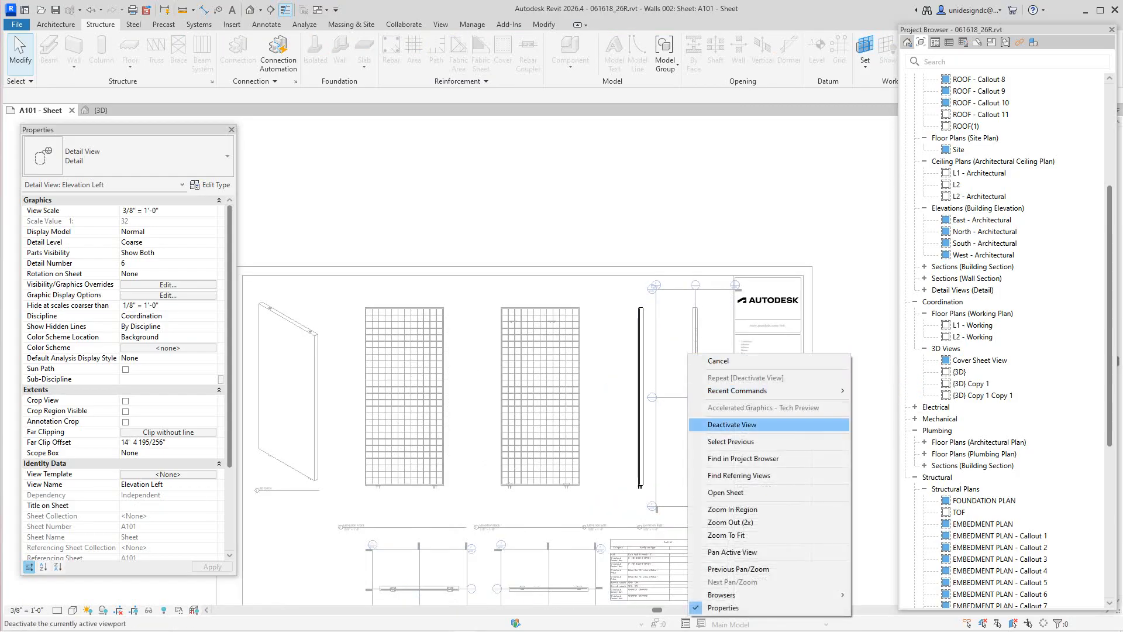
click(731, 425)
right_click(678, 354)
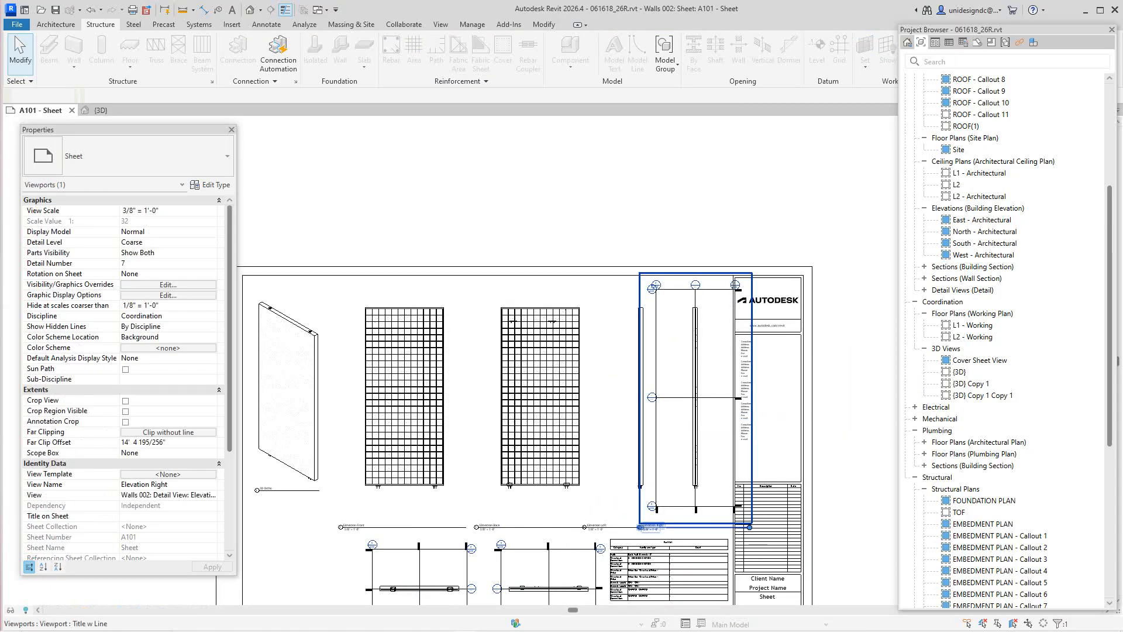
mouse_move(720, 358)
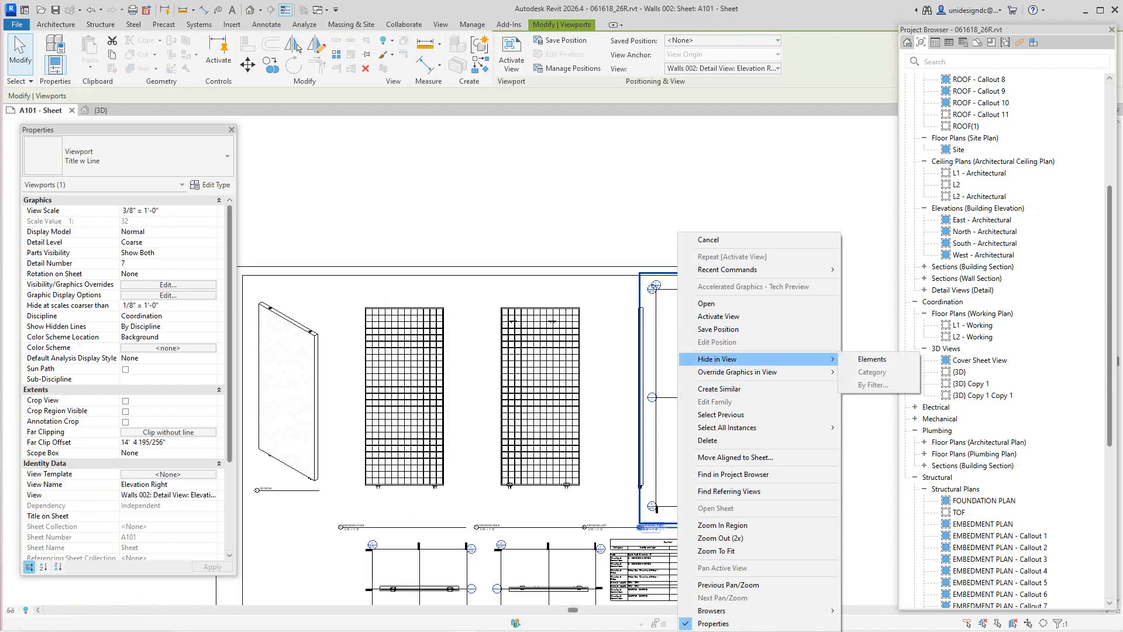
right_click(662, 359)
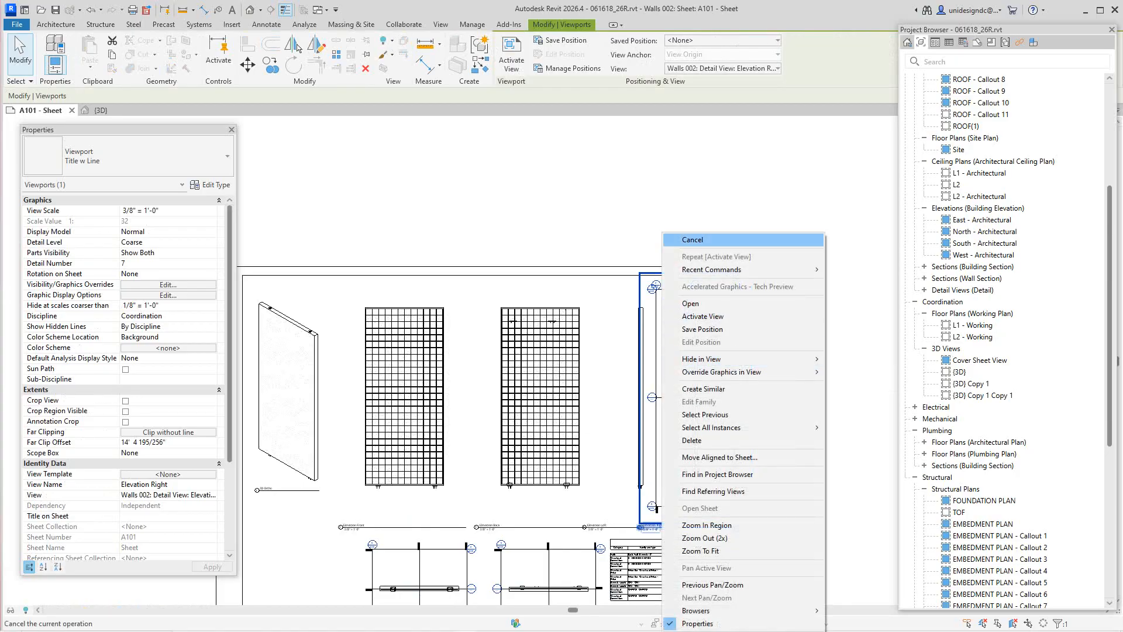
click(692, 240)
Activate the Elevation Right viewport on the sheet
scroll(666, 331, up, 4)
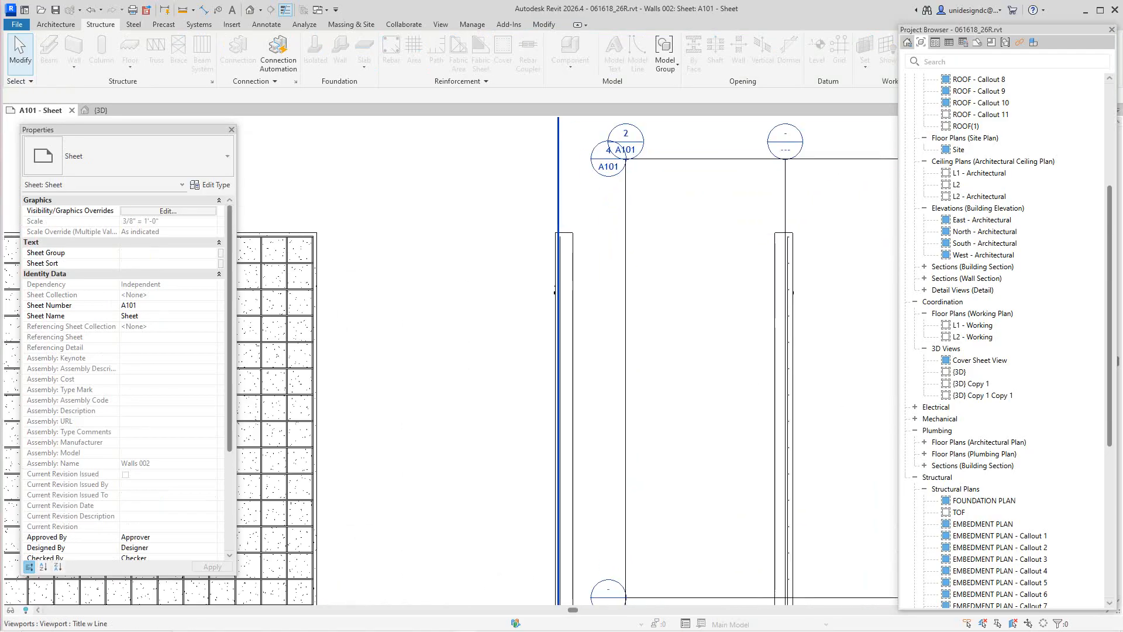
right_click(654, 233)
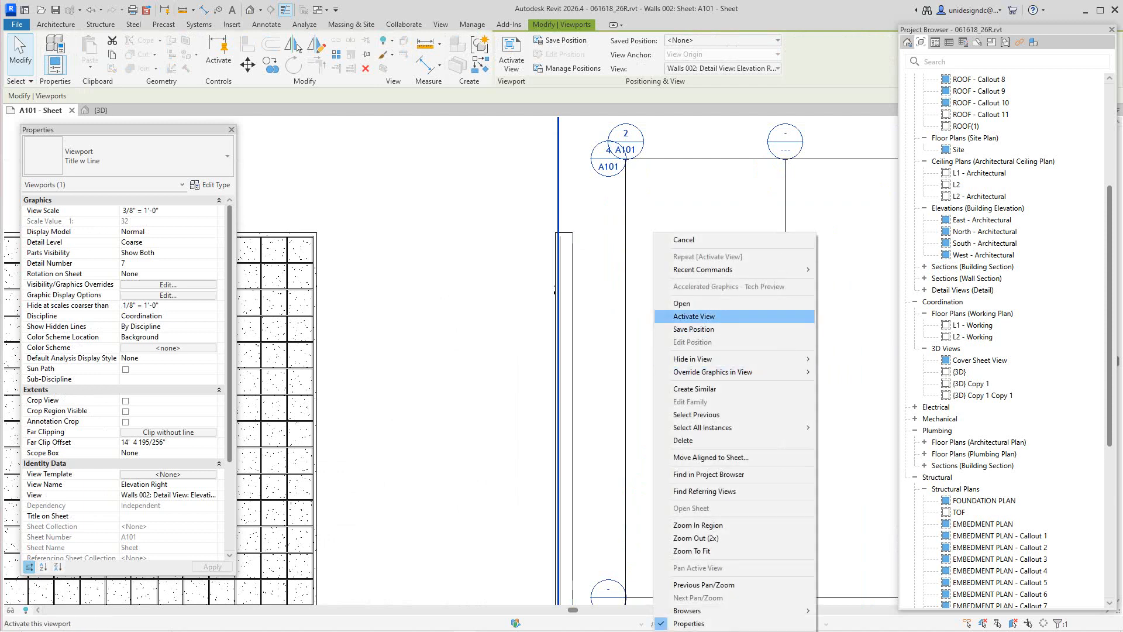
click(694, 316)
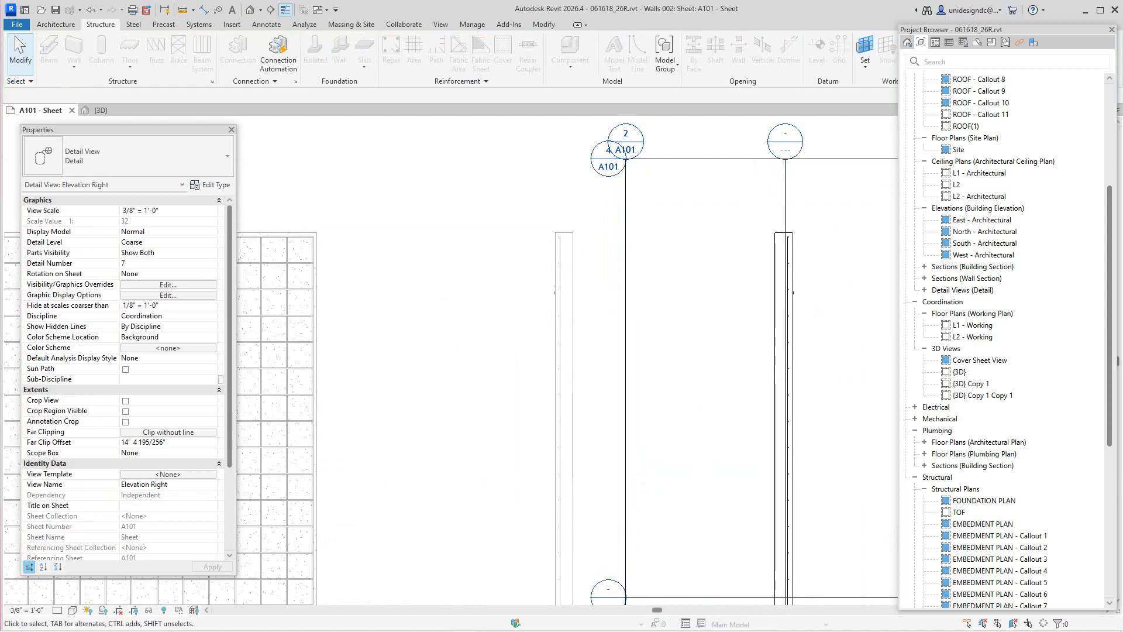
Hide the section markers by category in the Elevation Right view, and deactivate that view
right_click(625, 240)
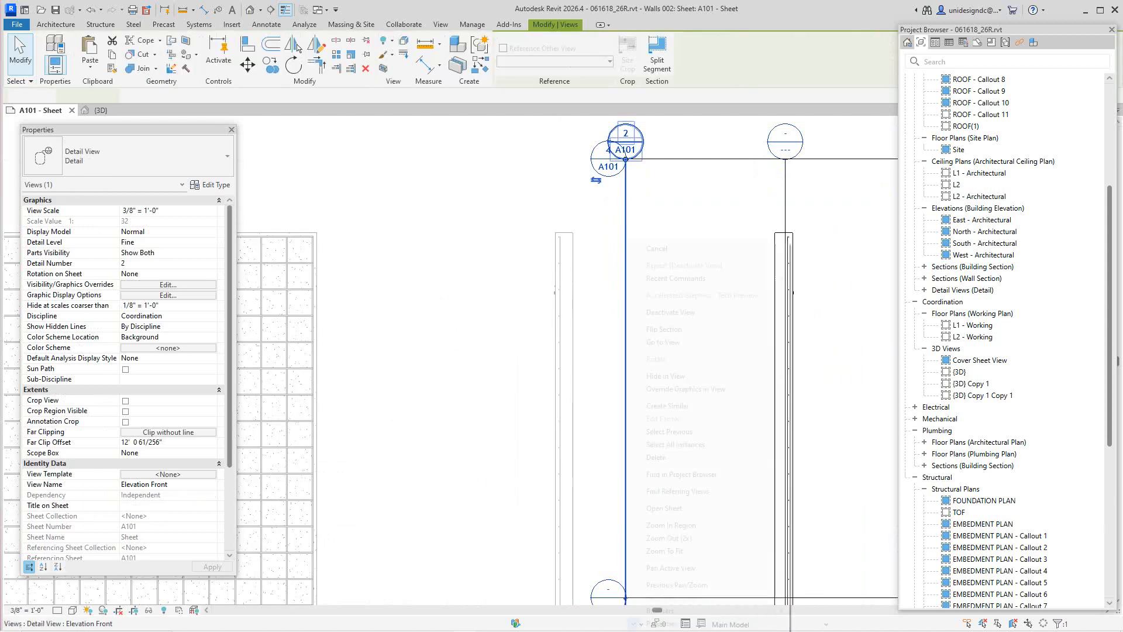
mouse_move(666, 376)
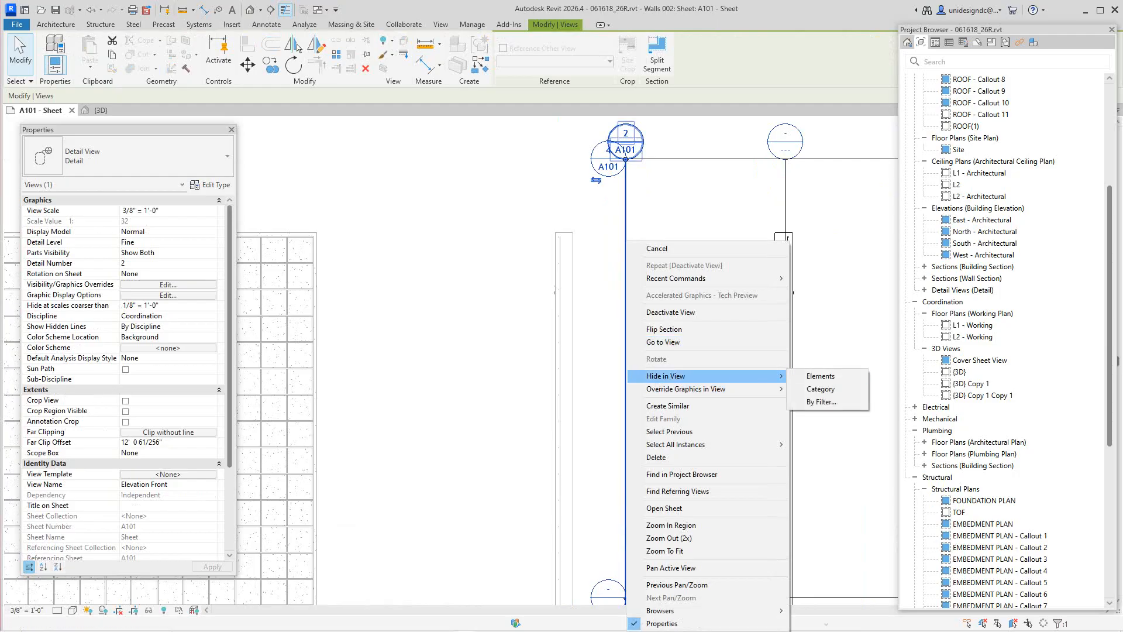
click(820, 388)
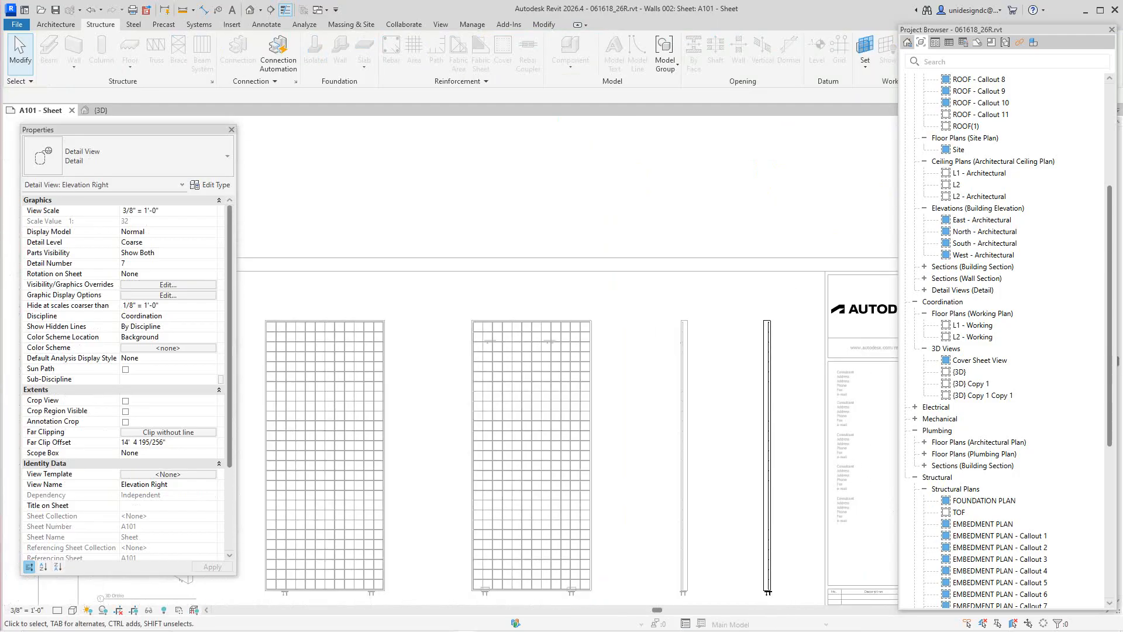
scroll(755, 363, down, 2)
middle_drag(757, 365, 758, 303)
right_click(714, 318)
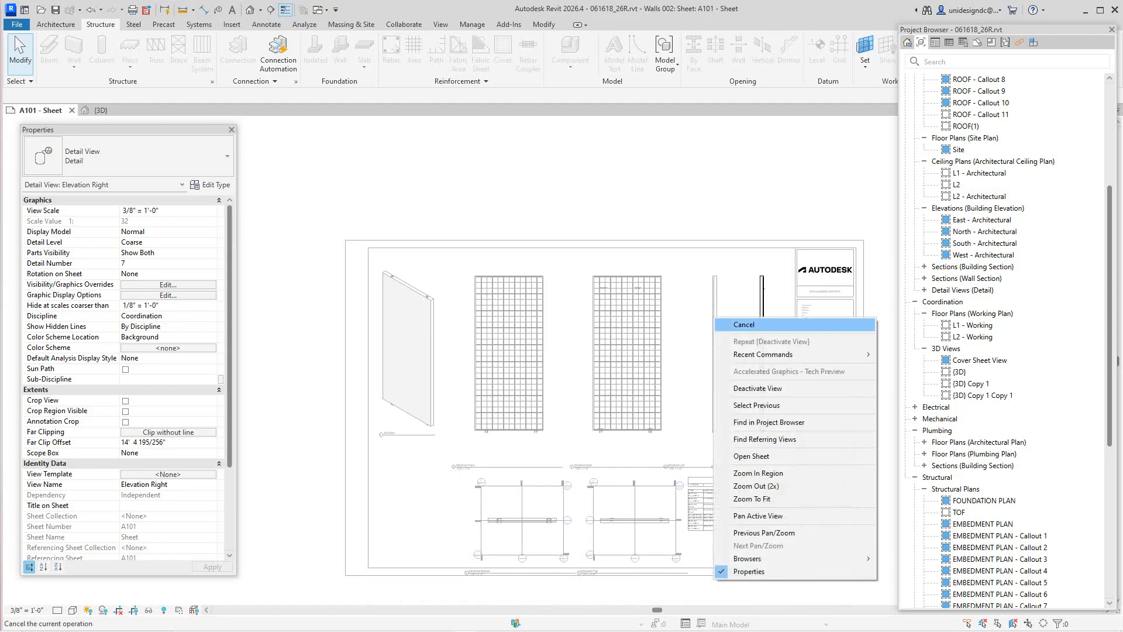
click(757, 388)
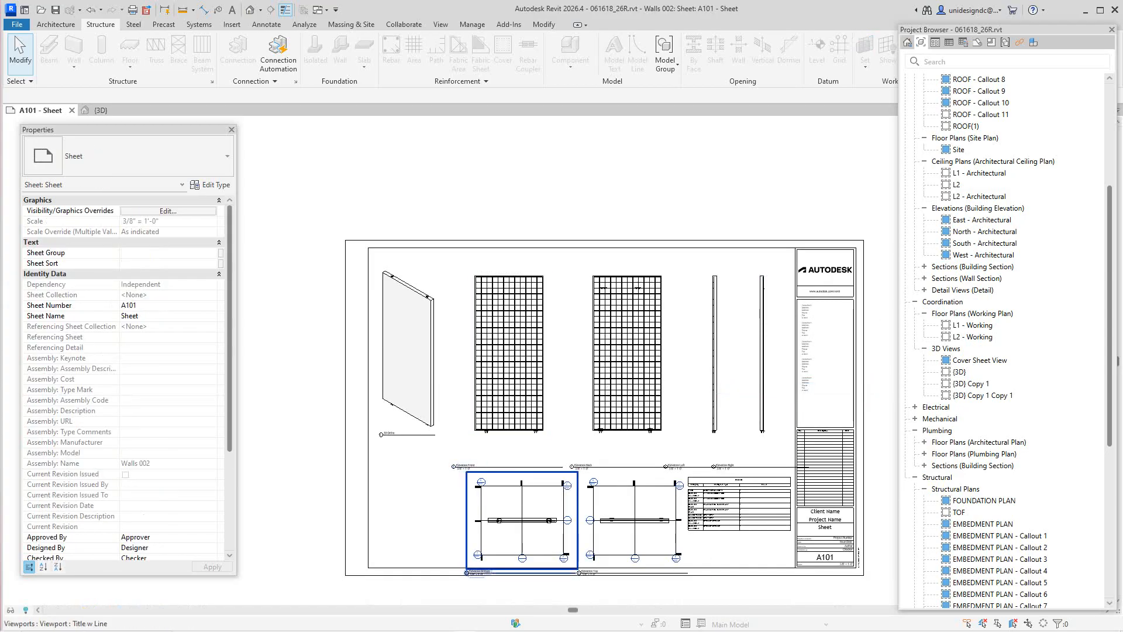
Narrow the Count column of the Part List schedule on the sheet to fit its short entries
middle_drag(608, 514, 645, 432)
scroll(790, 426, up, 4)
middle_drag(790, 426, 678, 420)
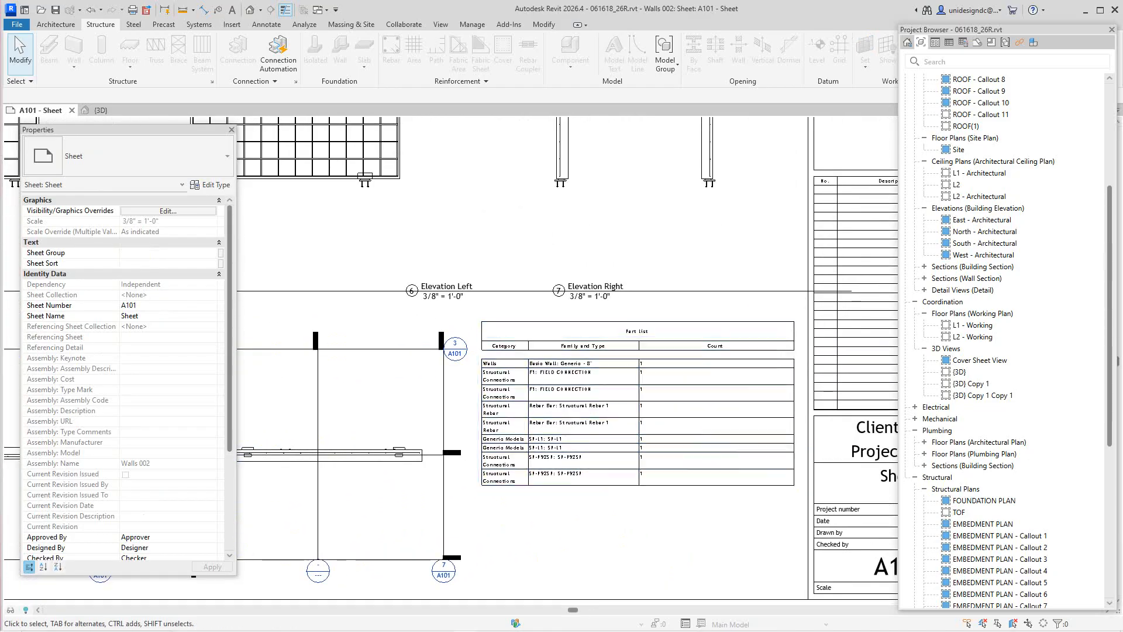
scroll(627, 487, up, 2)
click(627, 474)
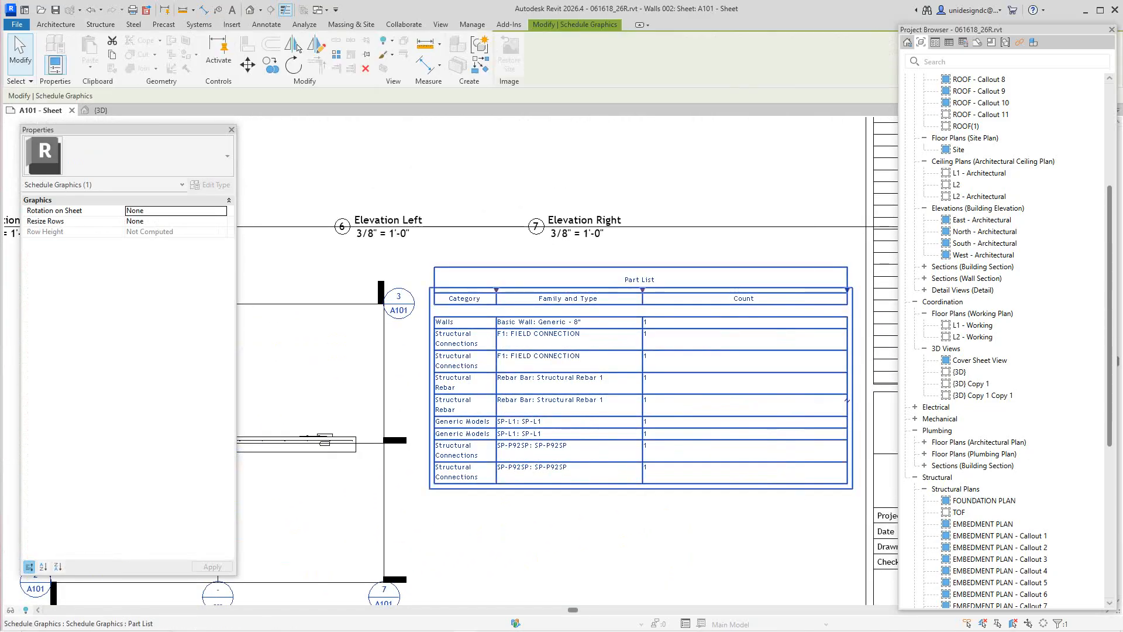
drag(847, 290, 696, 290)
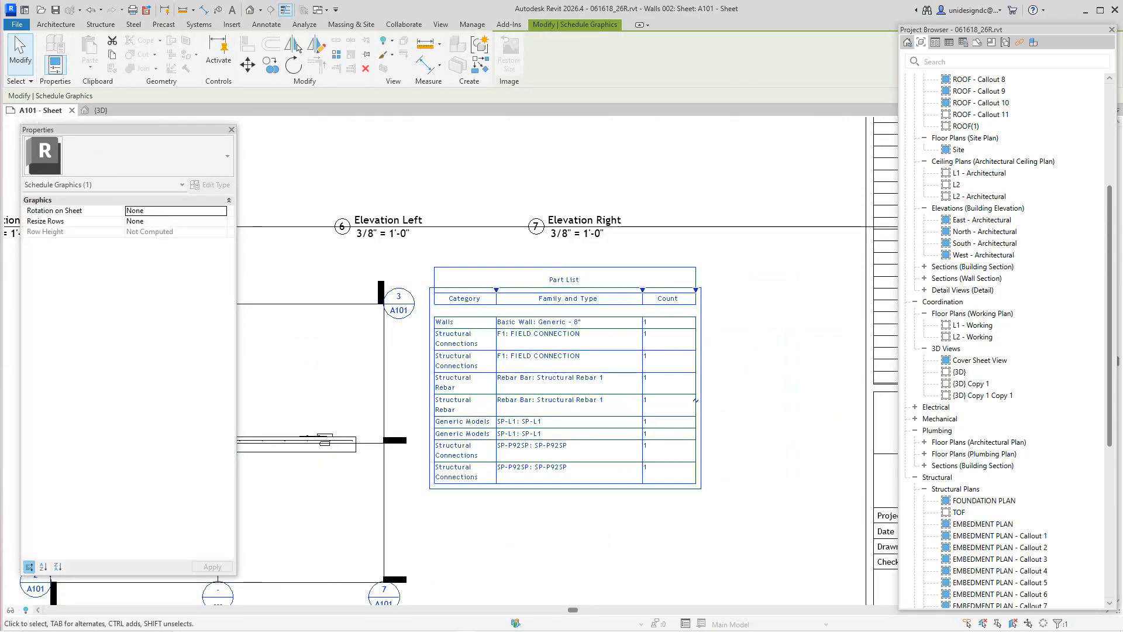
key(Escape)
Open the Part List schedule view from its table on the sheet
scroll(702, 502, down, 2)
middle_drag(702, 503, 718, 497)
scroll(707, 504, up, 1)
click(706, 481)
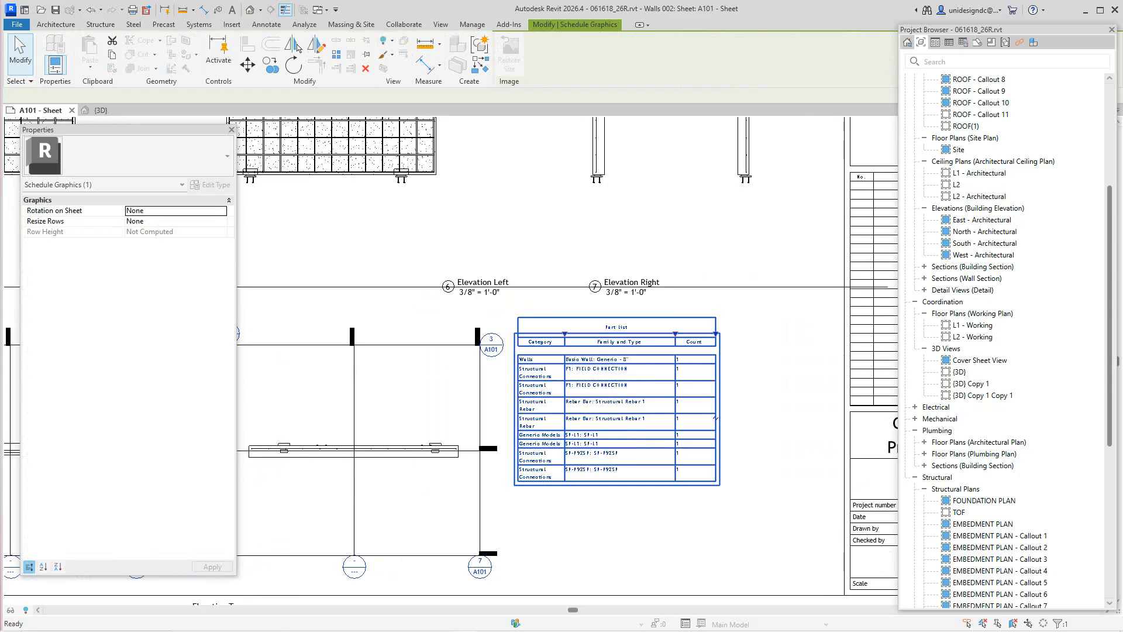
double_click(707, 481)
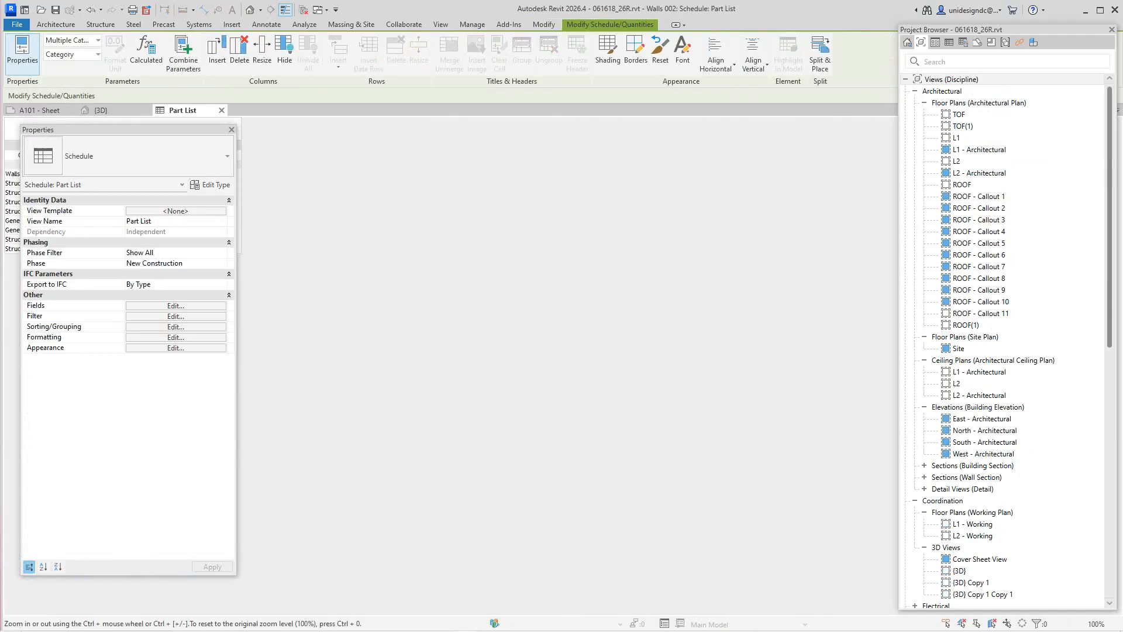
mouse_move(75, 126)
mouse_down()
mouse_move(85, 146)
mouse_move(85, 136)
mouse_up()
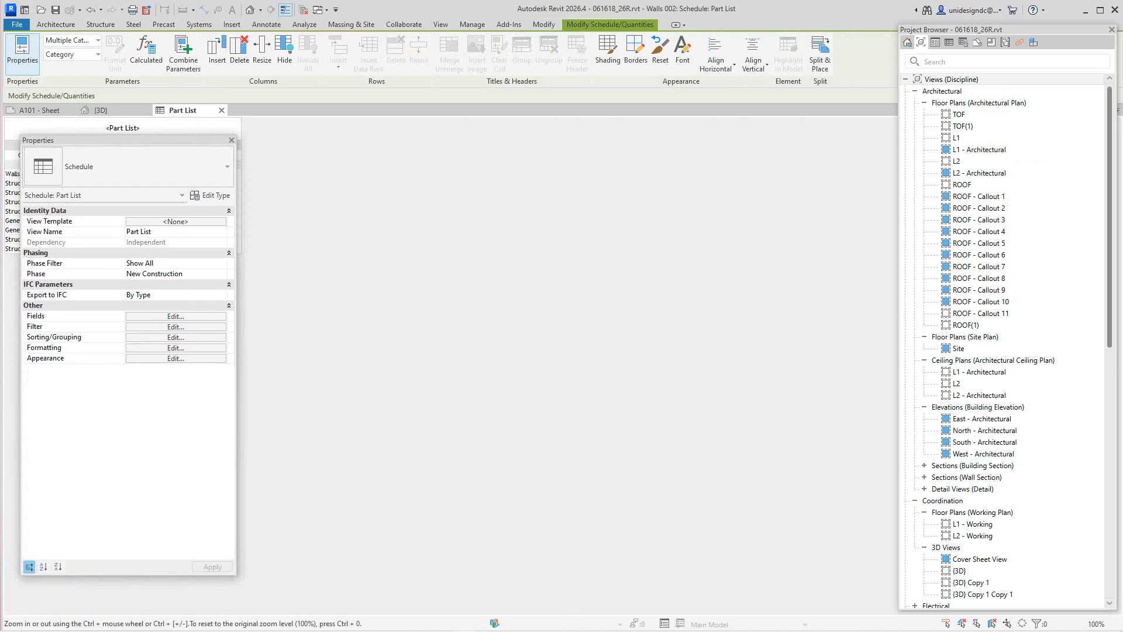
Reorder the Part List's scheduled fields so Count comes before Category and Family and Type, and uncover the schedule table
click(175, 316)
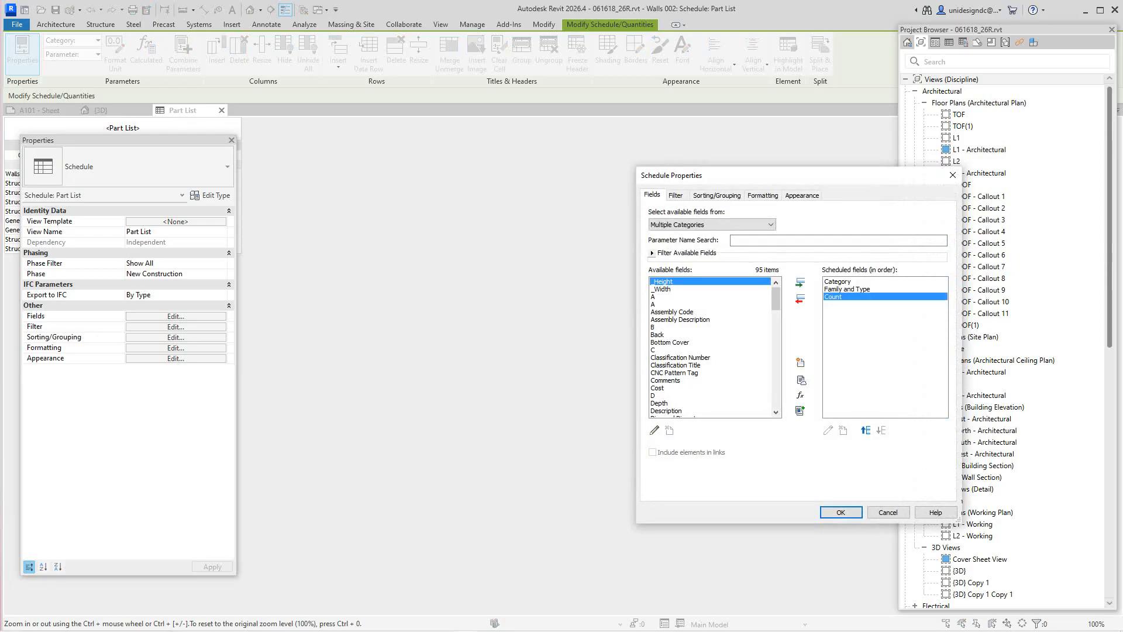
click(865, 430)
click(865, 430)
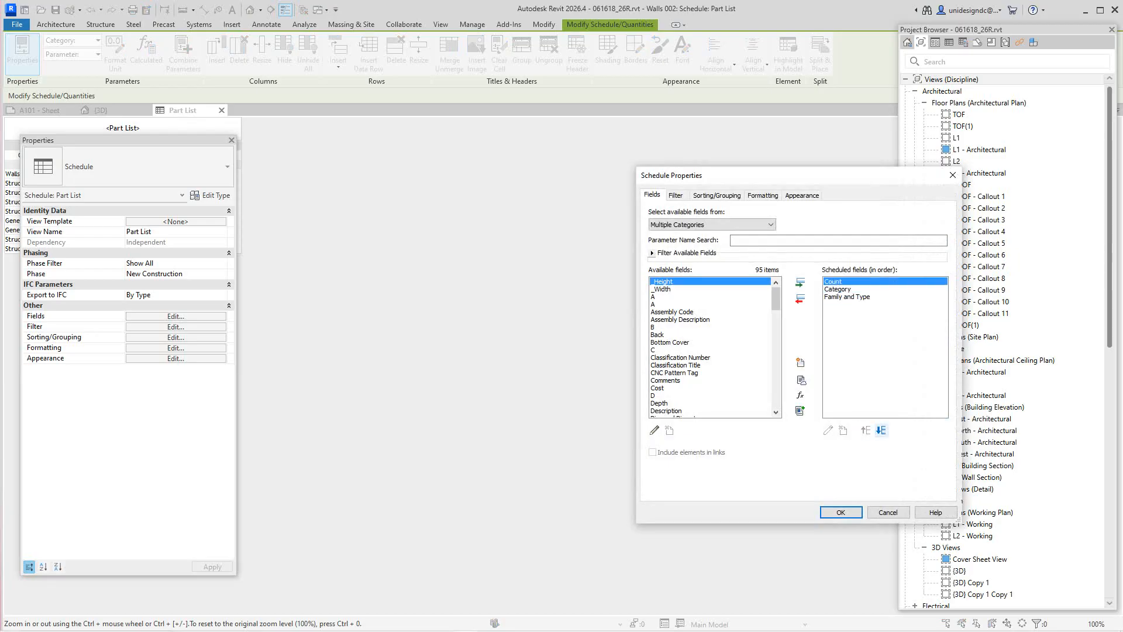
scroll(678, 380, down, 4)
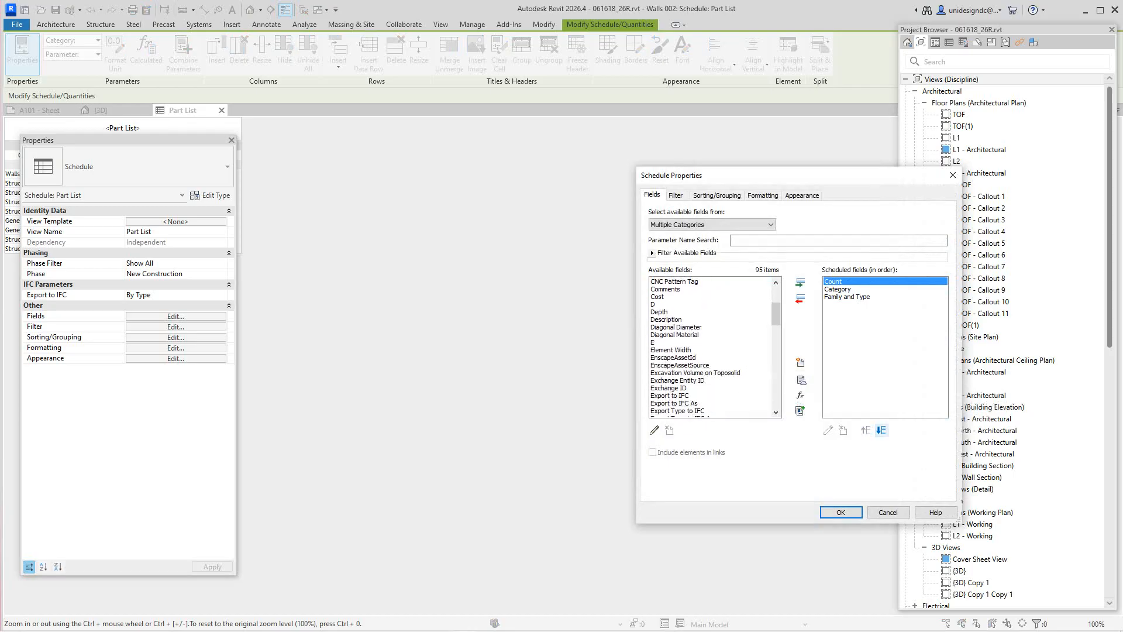
scroll(679, 375, down, 4)
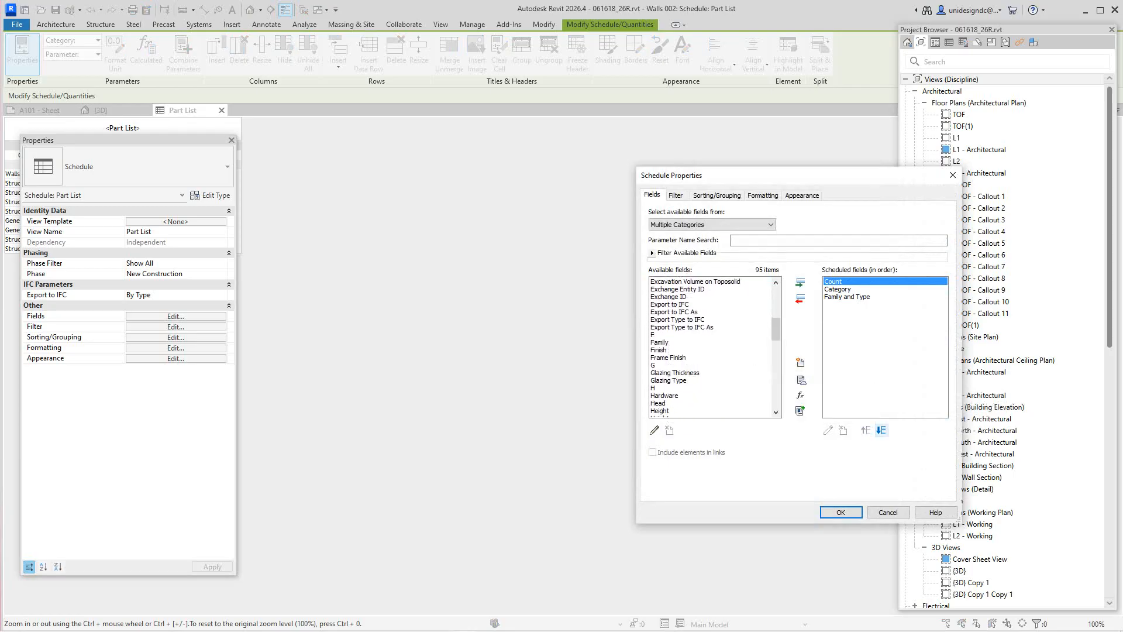
scroll(678, 374, down, 2)
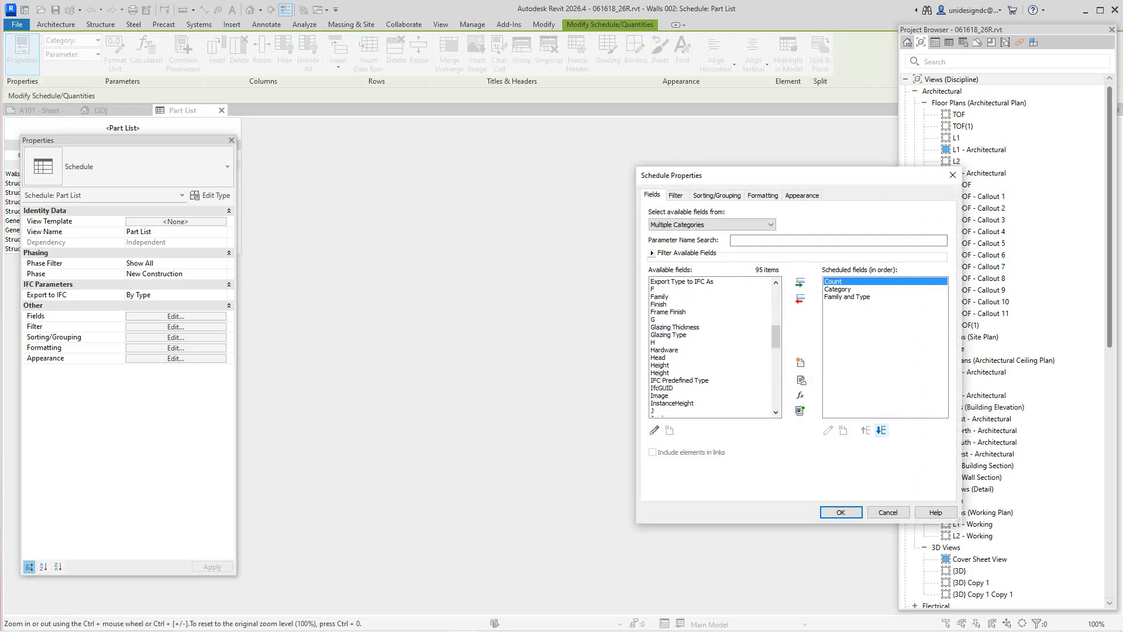
key(Return)
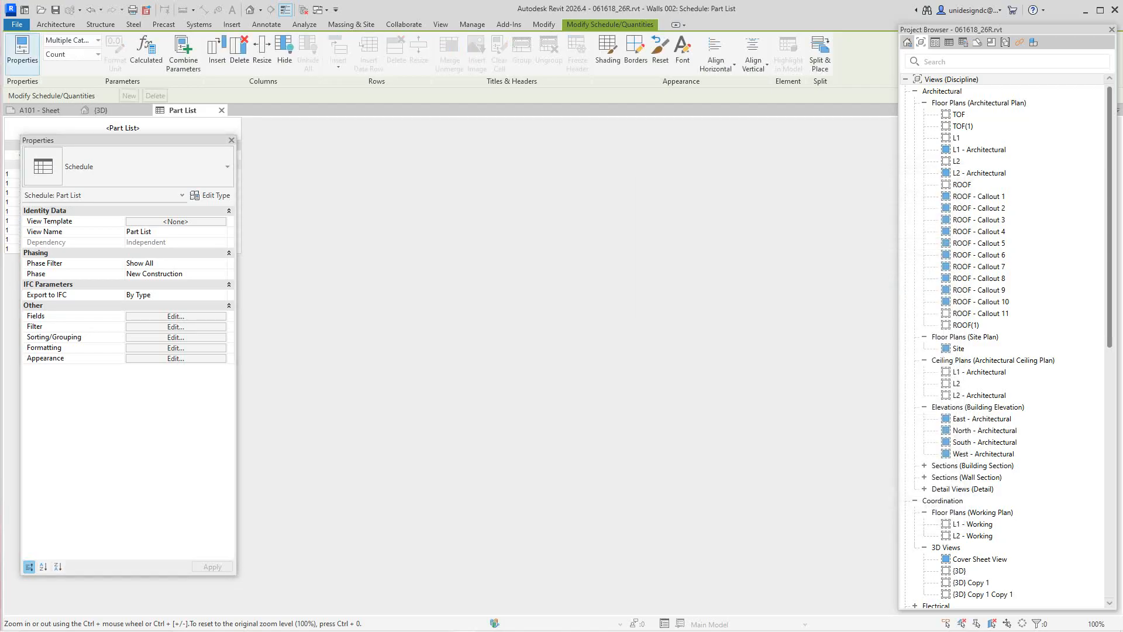
drag(130, 139, 240, 184)
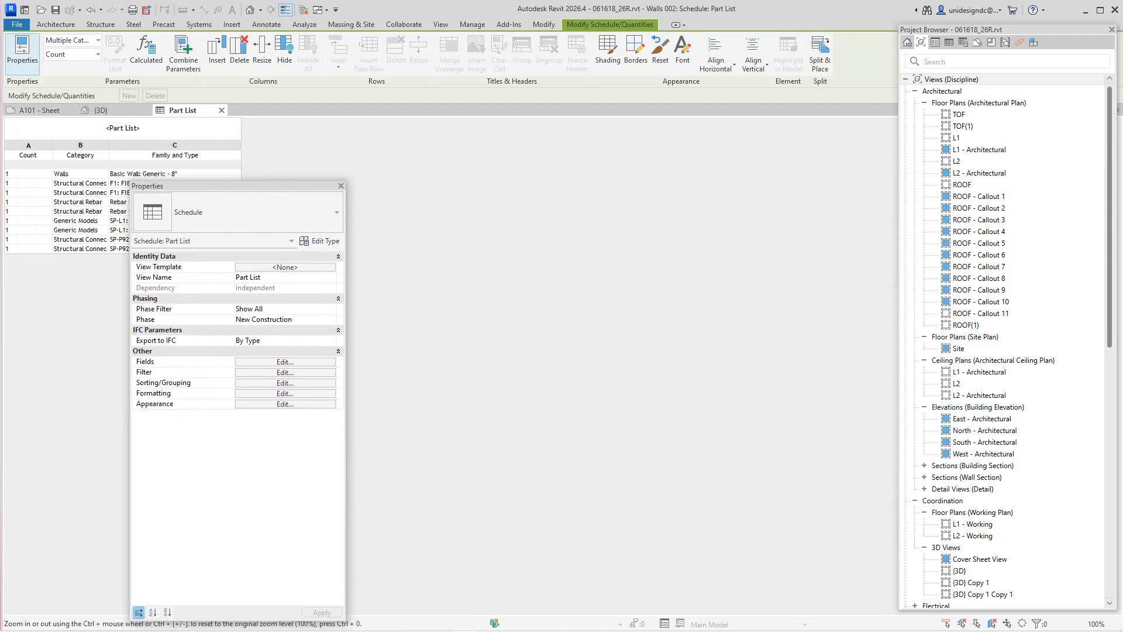
Return to sheet A101 and widen the Part List's Category column so each category name fits on one line
click(39, 110)
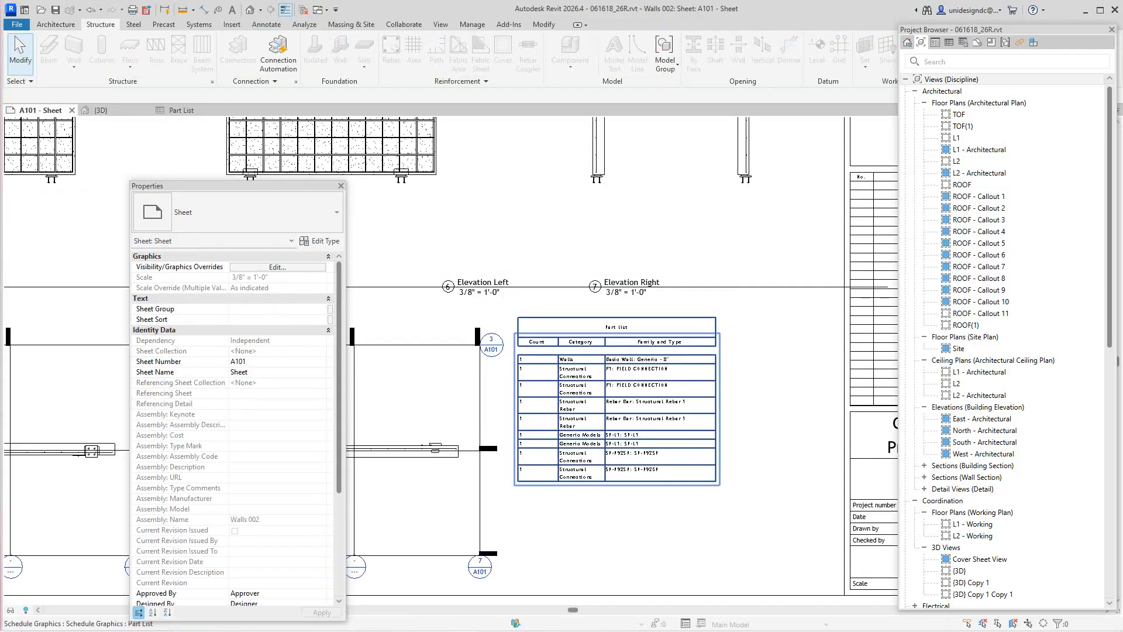
scroll(573, 367, up, 2)
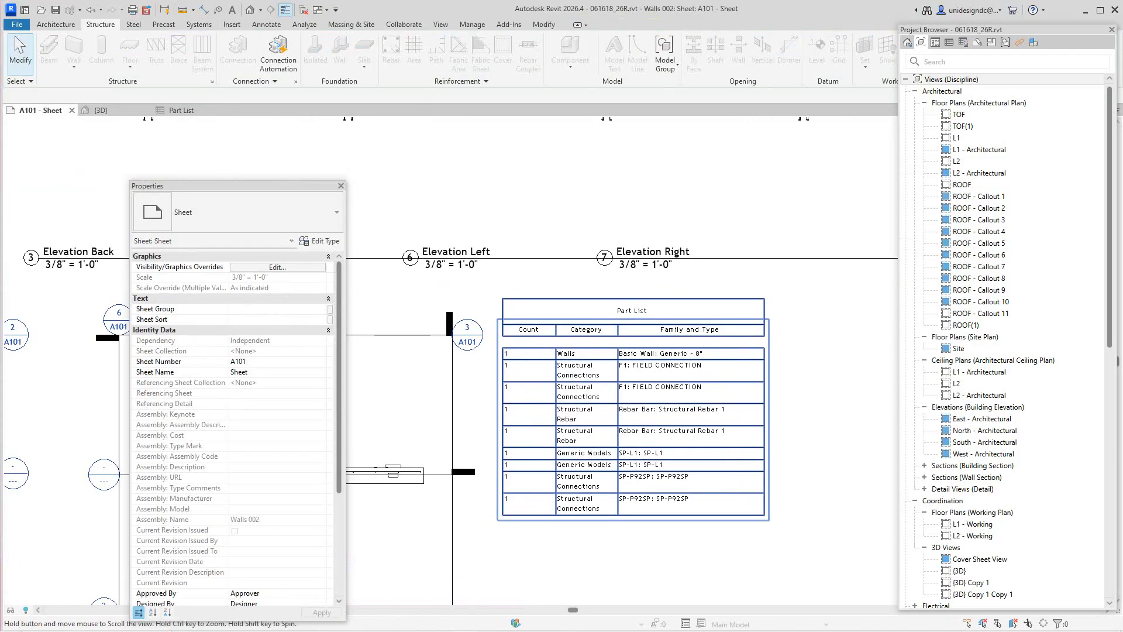
scroll(628, 334, down, 2)
scroll(629, 351, up, 1)
scroll(599, 351, up, 1)
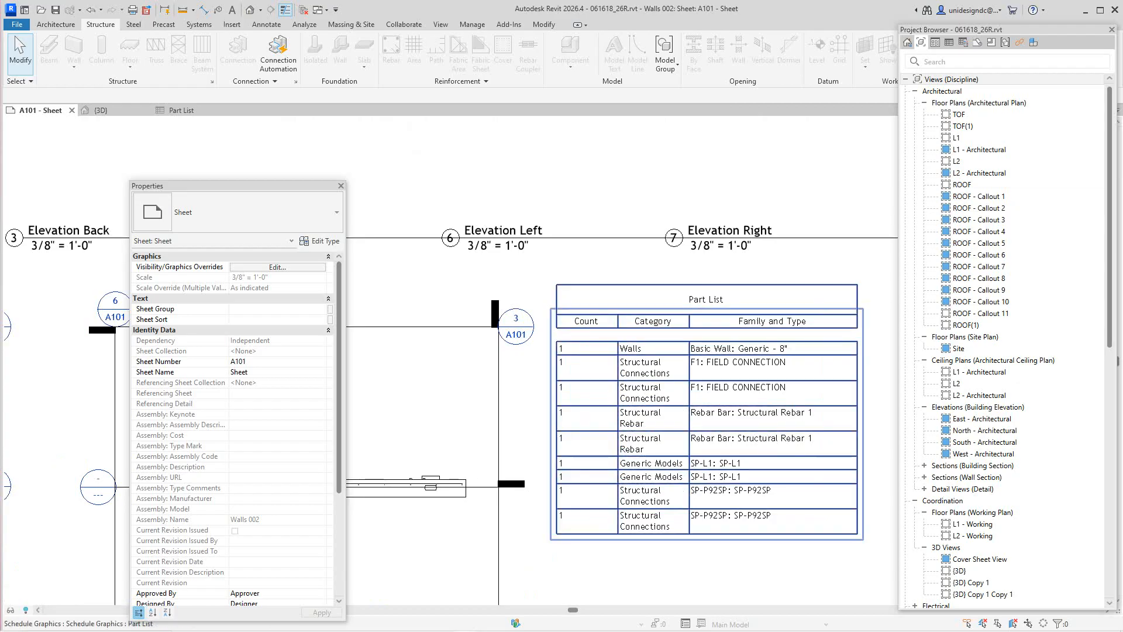
click(685, 320)
drag(689, 311, 759, 311)
key(Escape)
scroll(658, 502, down, 2)
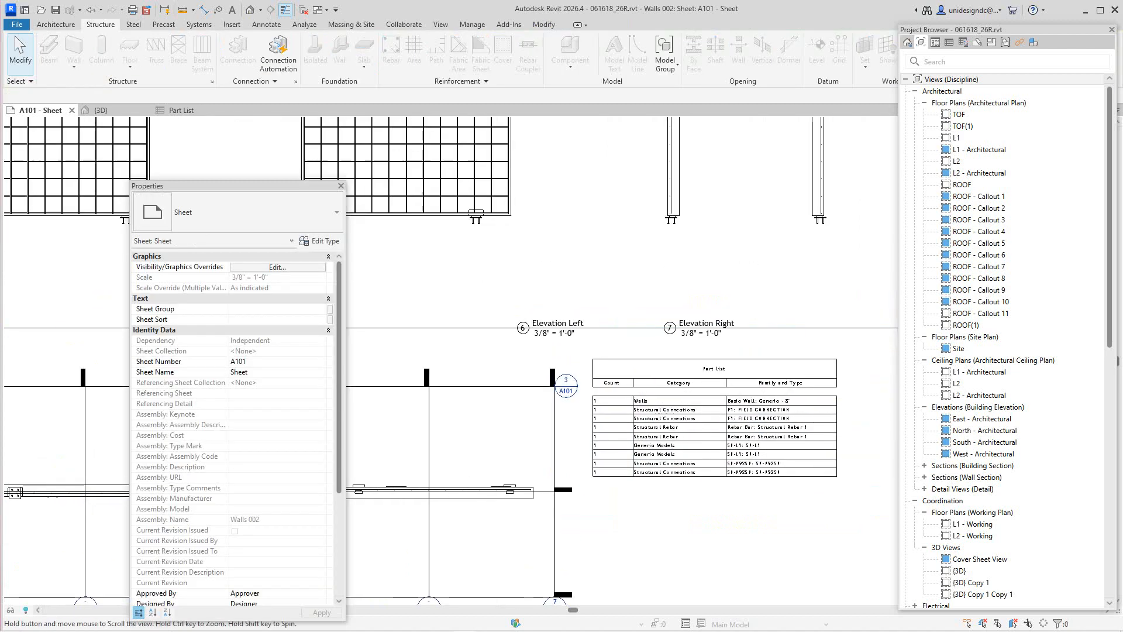
Move the Part List schedule lower on the sheet and closer to the title block
middle_drag(658, 502, 653, 466)
scroll(652, 467, down, 1)
key(z)
key(f)
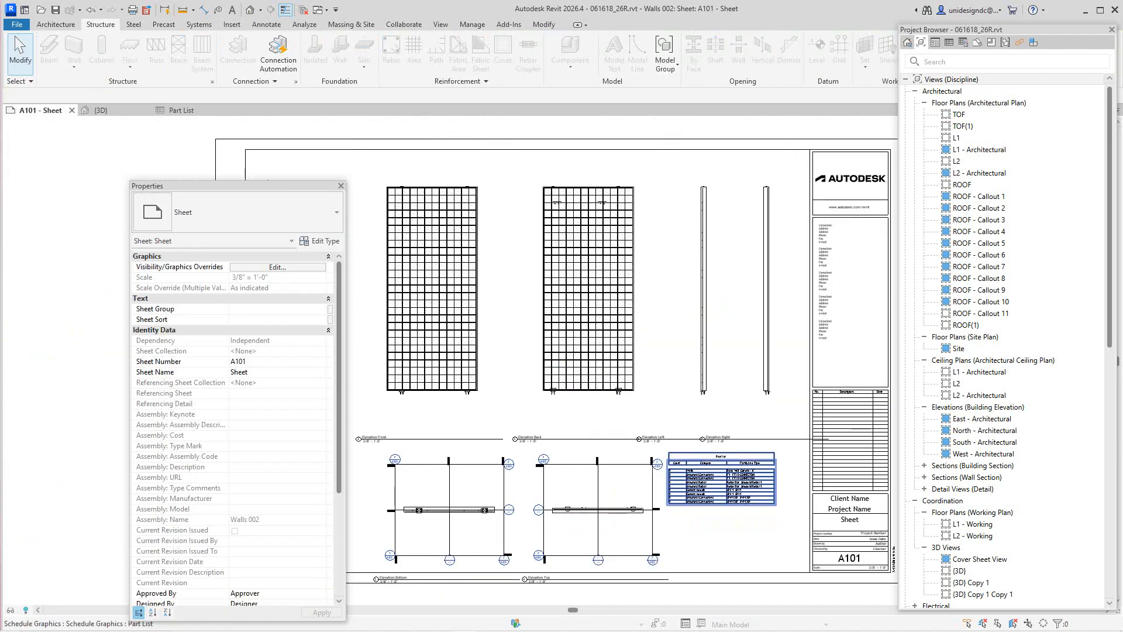
click(687, 457)
drag(687, 457, 708, 491)
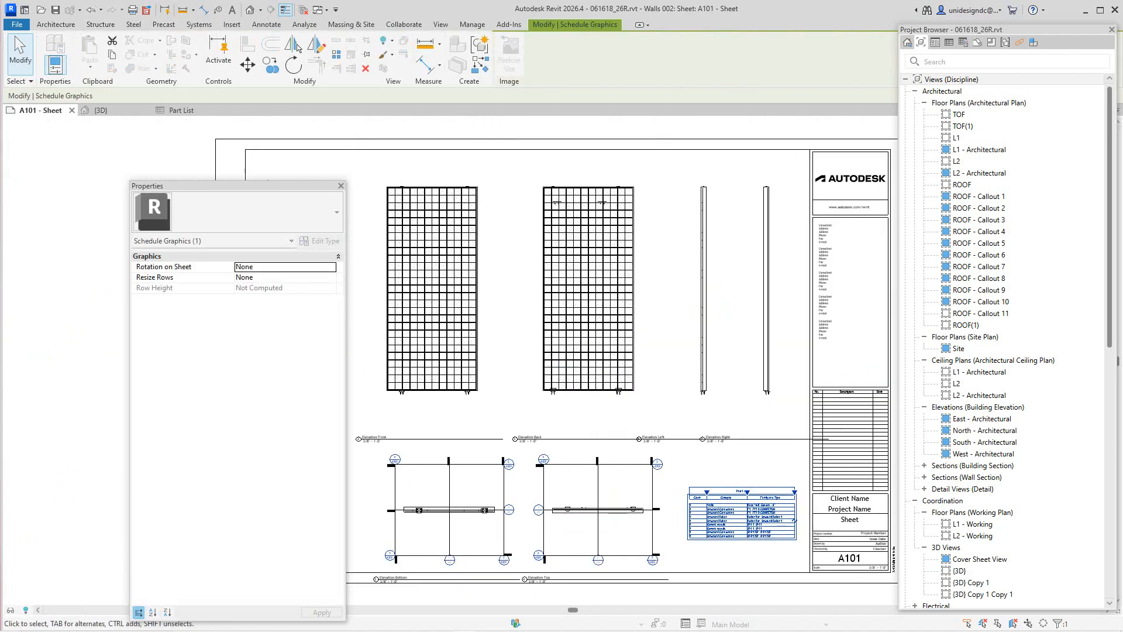
key(Escape)
scroll(783, 385, down, 2)
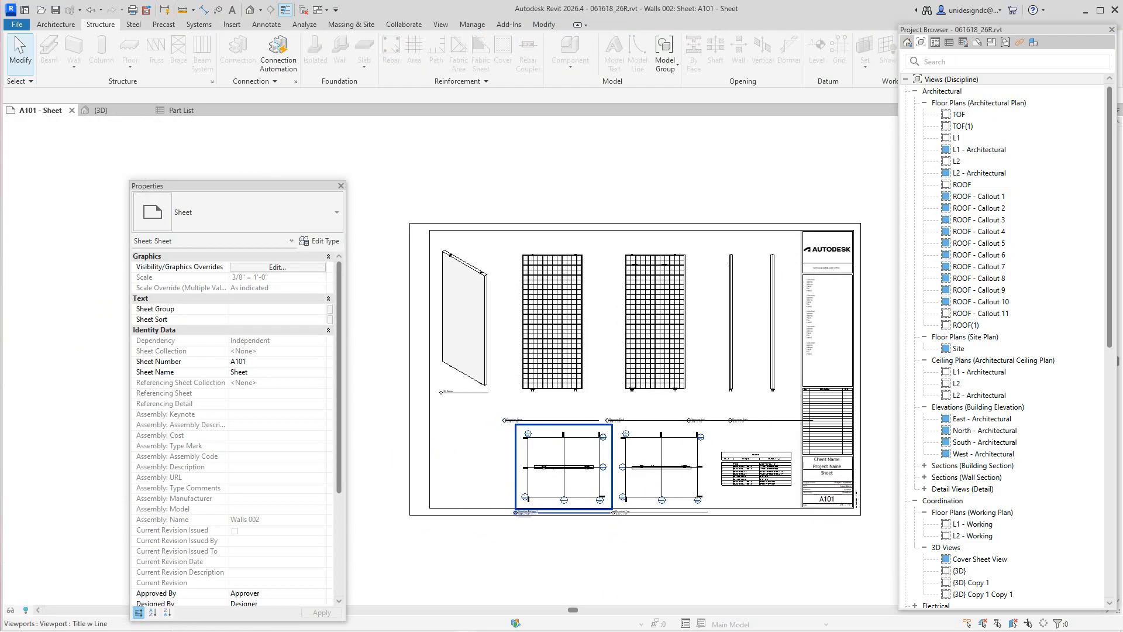
Move the Elevation Front view title up to just beneath its wall elevation, and shorten its title line
scroll(545, 427, up, 2)
drag(491, 414, 492, 373)
drag(638, 373, 606, 373)
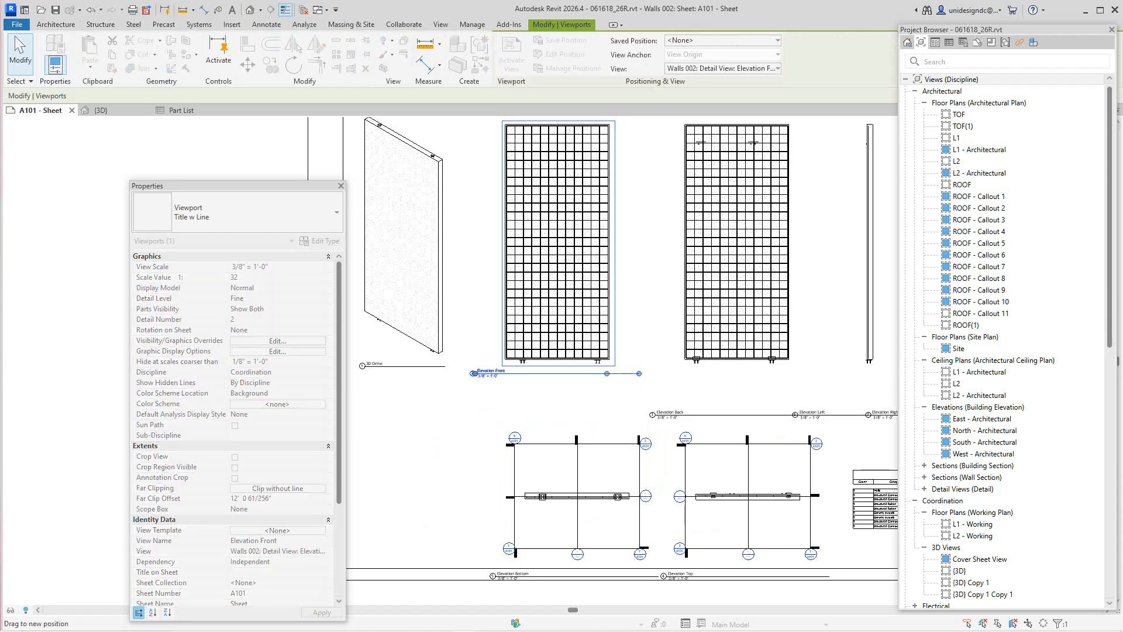
click(491, 370)
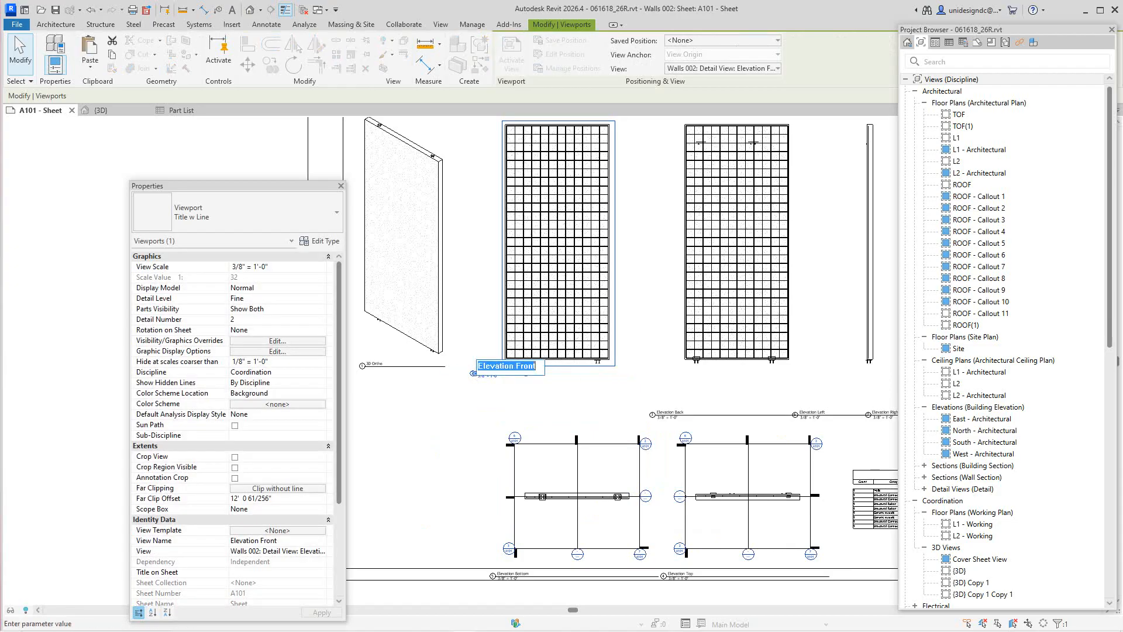
click(503, 378)
scroll(505, 378, up, 4)
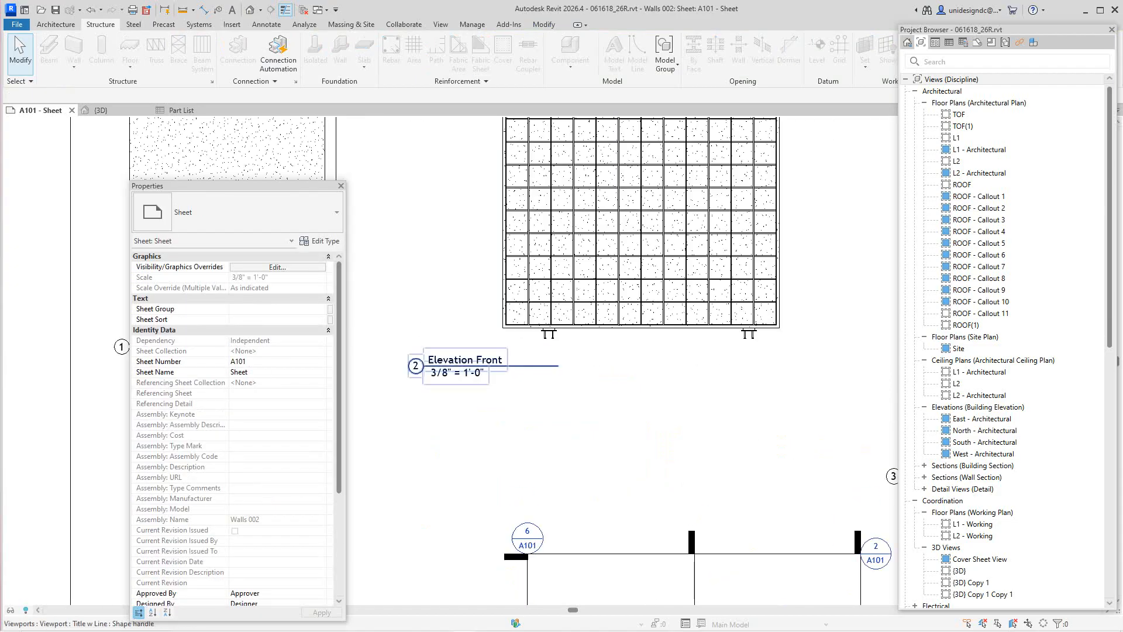
drag(495, 375, 596, 374)
click(579, 403)
Move the Elevation Back view title up to just beneath its wall elevation, and shorten its title line
scroll(579, 402, down, 4)
middle_drag(866, 389, 614, 386)
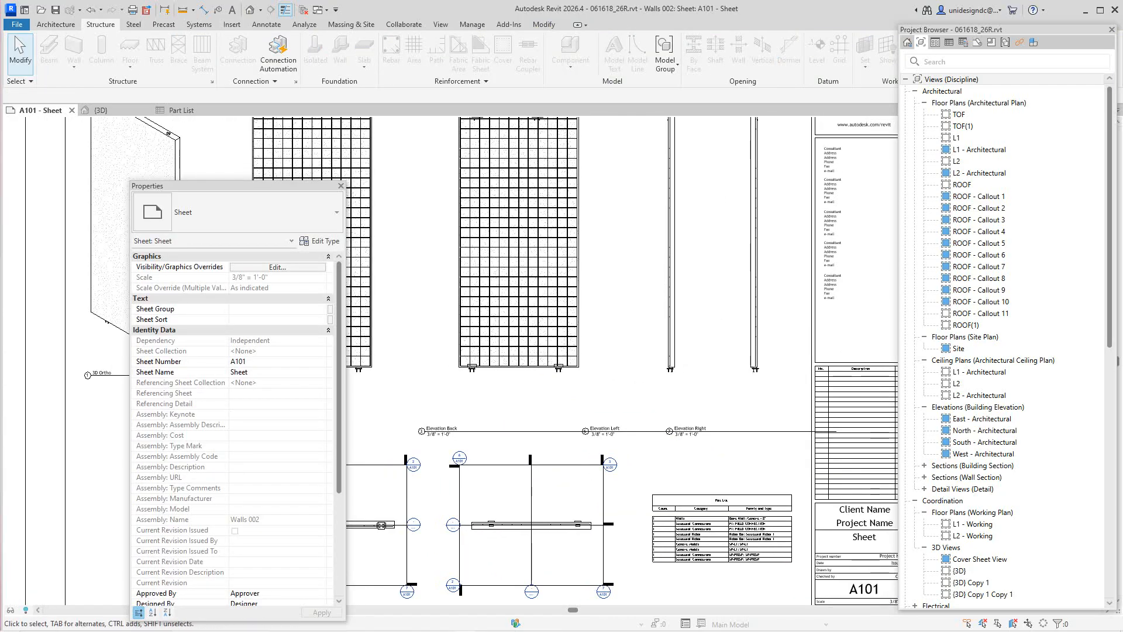
scroll(626, 383, down, 1)
drag(497, 428, 523, 386)
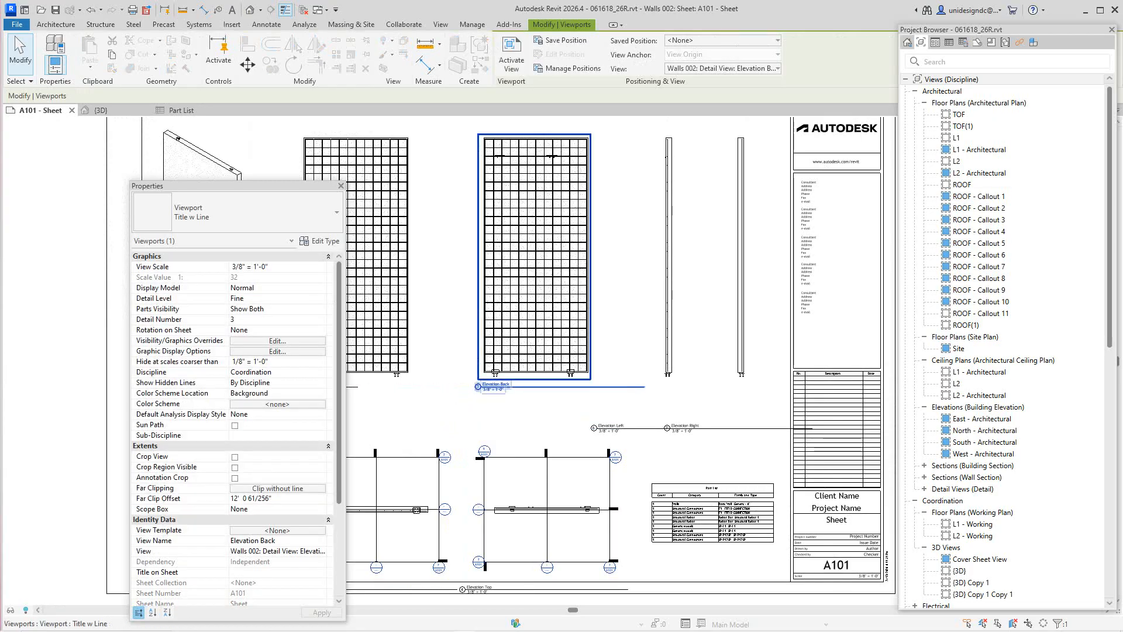
drag(644, 387, 587, 387)
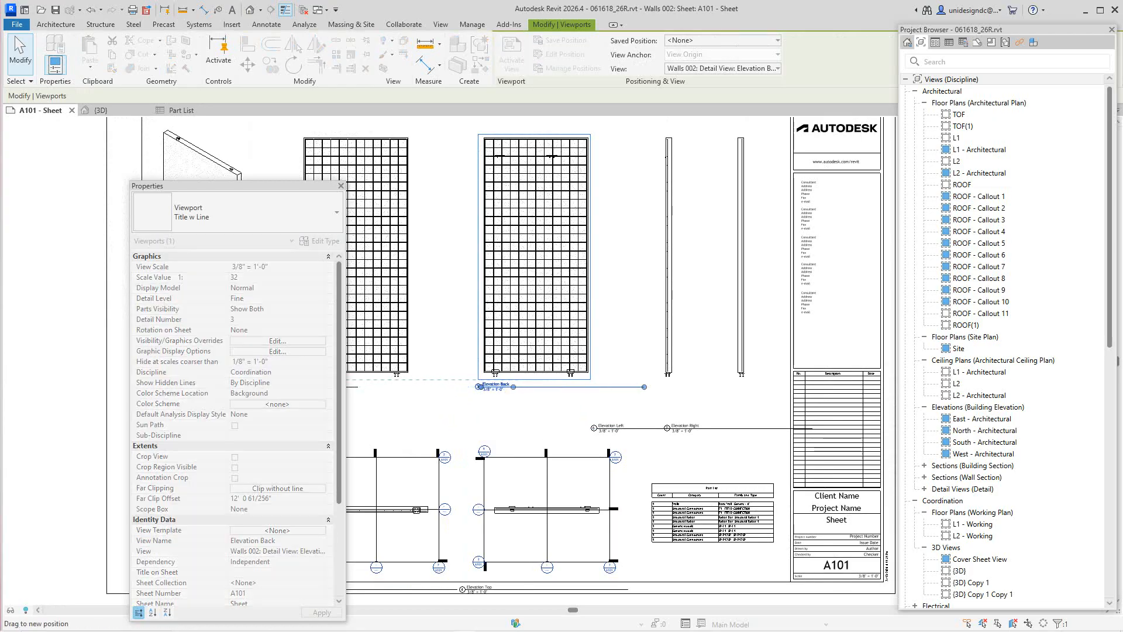
drag(517, 386, 517, 386)
click(611, 392)
Move the Elevation Right view title up to just below the wall's right elevation
scroll(611, 393, down, 3)
middle_drag(610, 393, 518, 387)
scroll(665, 353, up, 3)
scroll(665, 354, up, 4)
scroll(665, 355, down, 2)
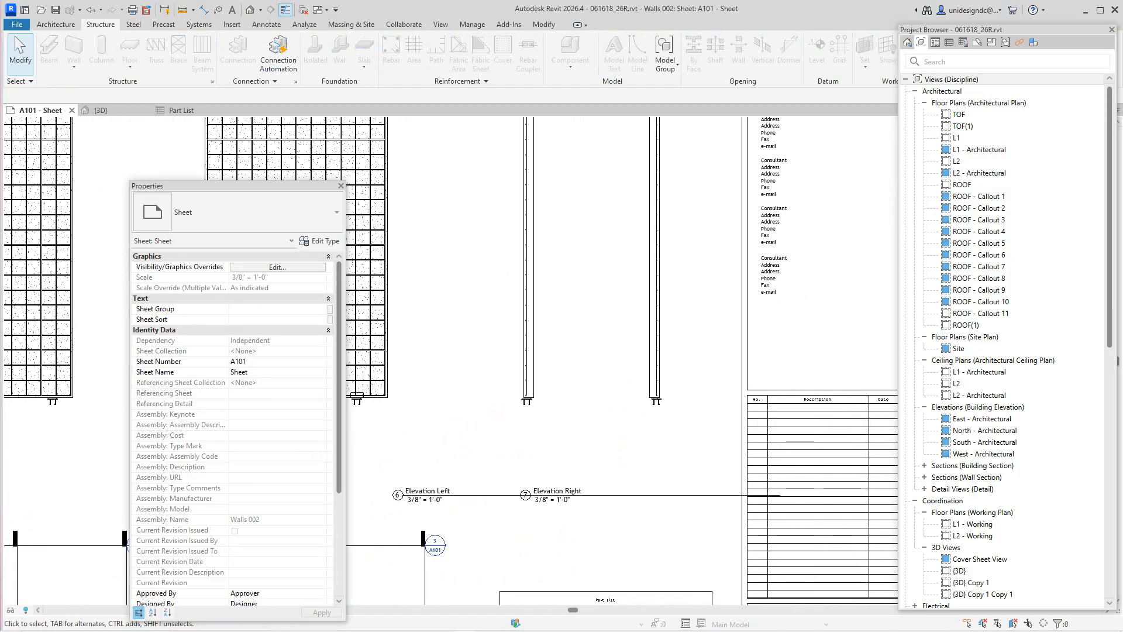
click(556, 494)
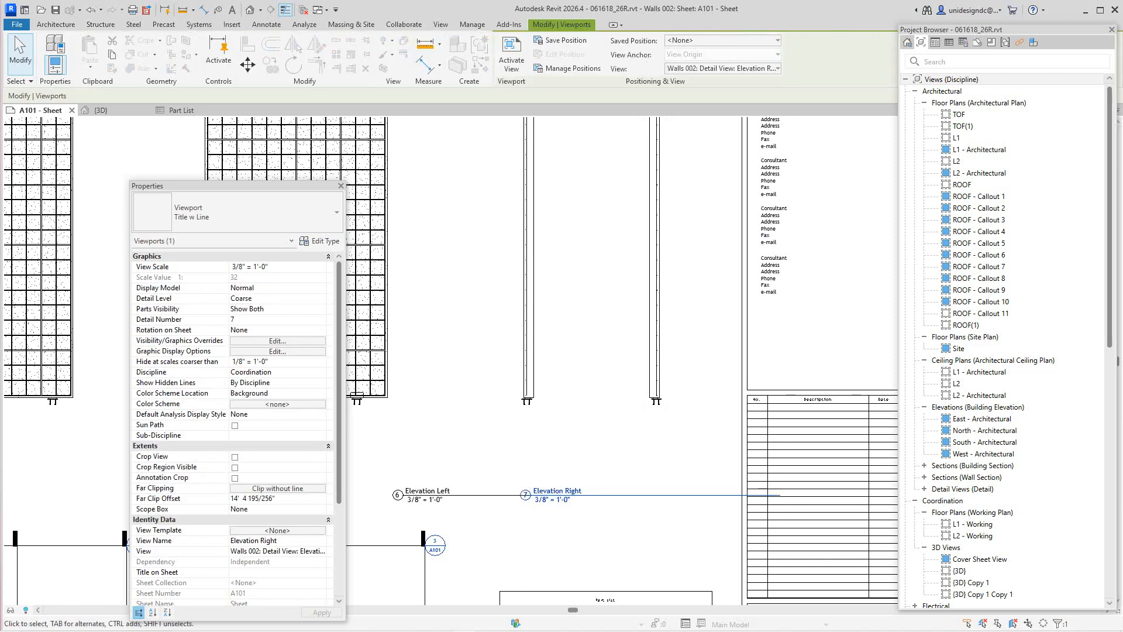
drag(556, 495, 615, 421)
key(Escape)
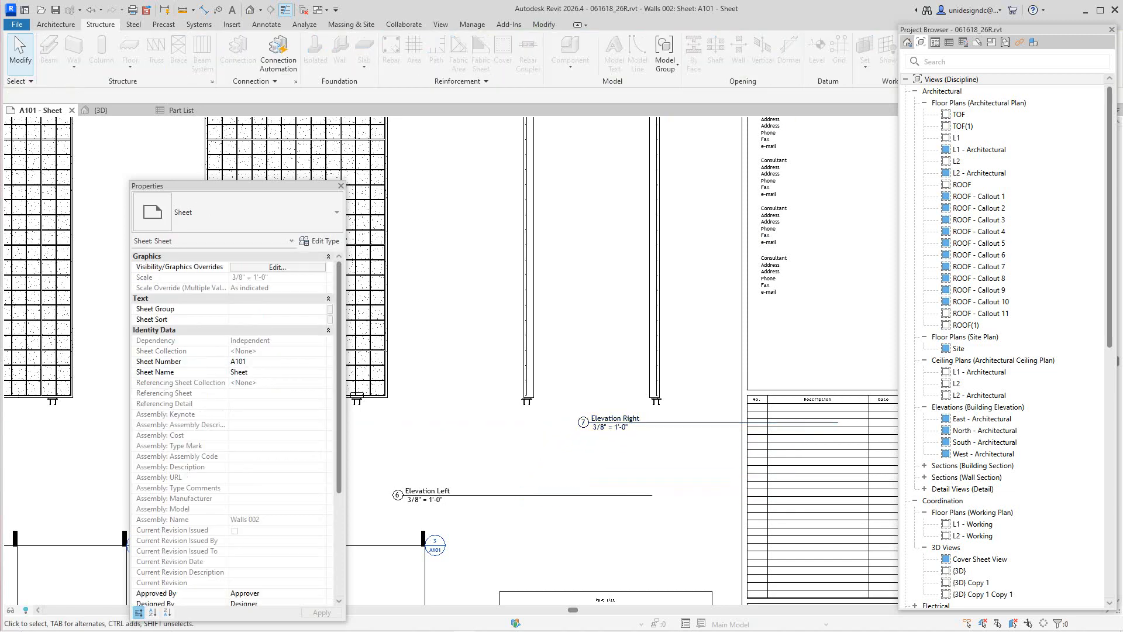
Shorten the Elevation Right title line so it stays clear of the title block
click(614, 422)
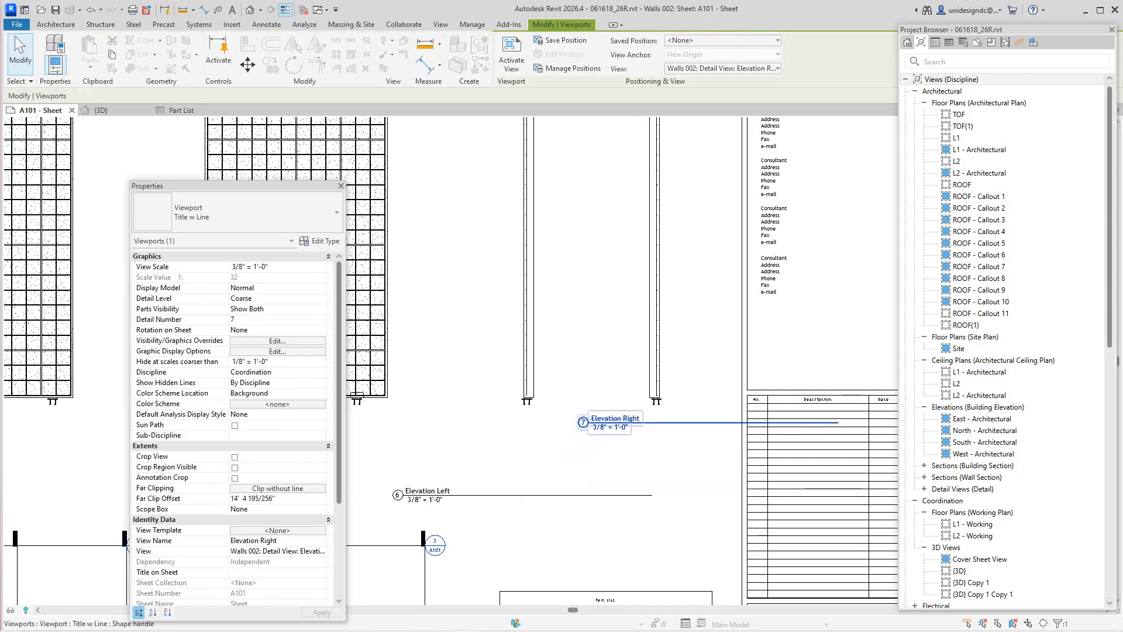
key(Escape)
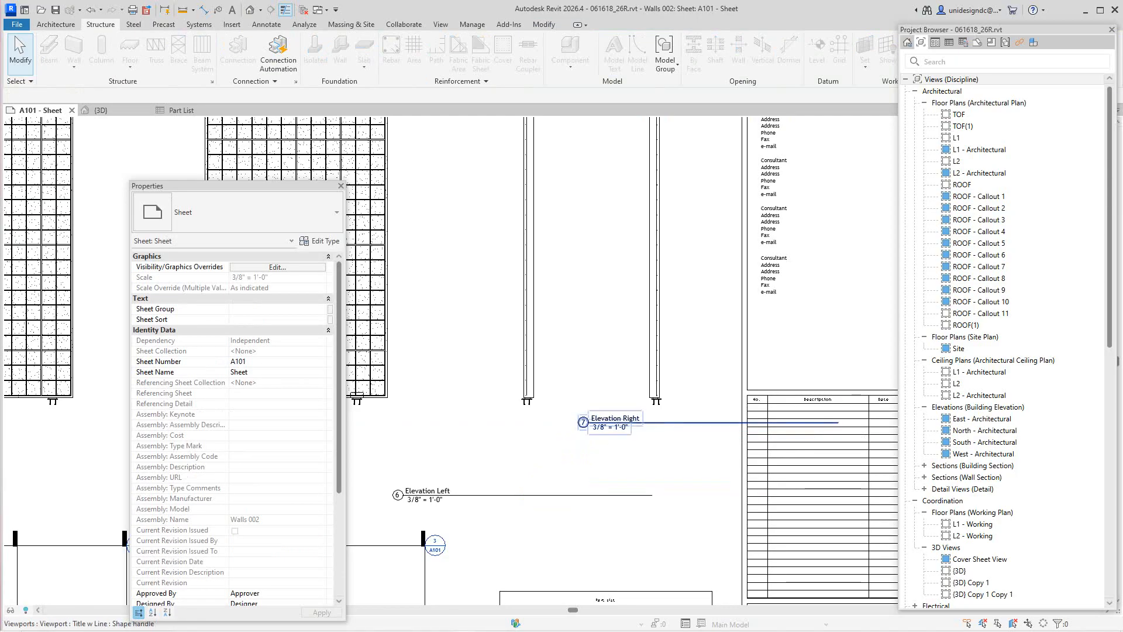
click(615, 422)
scroll(621, 433, down, 2)
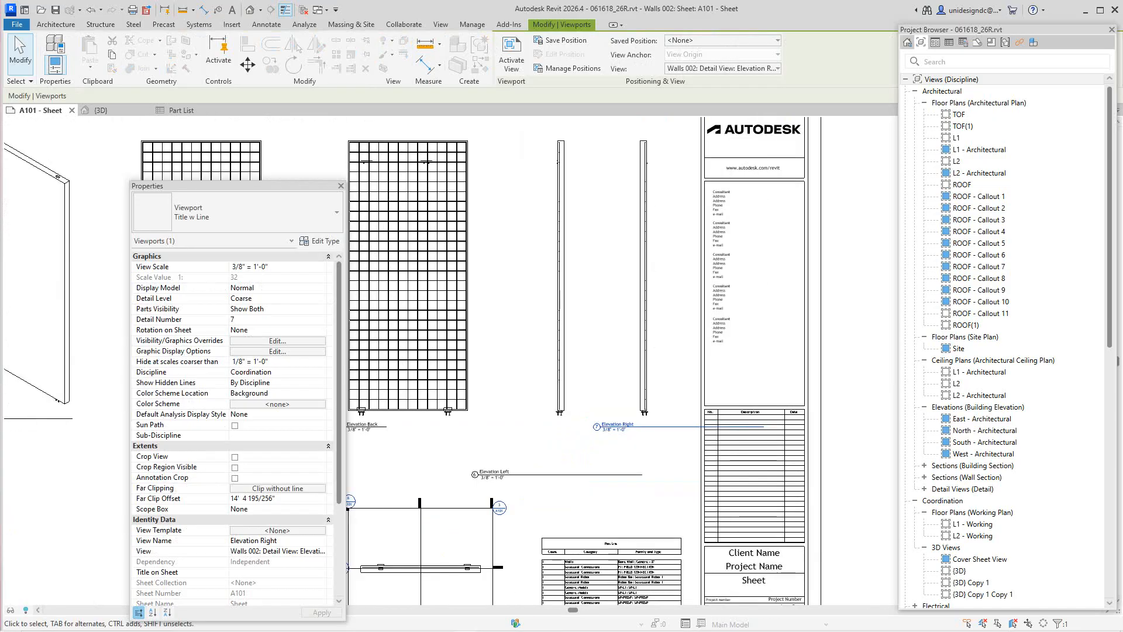
scroll(574, 473, down, 3)
middle_drag(574, 472, 597, 466)
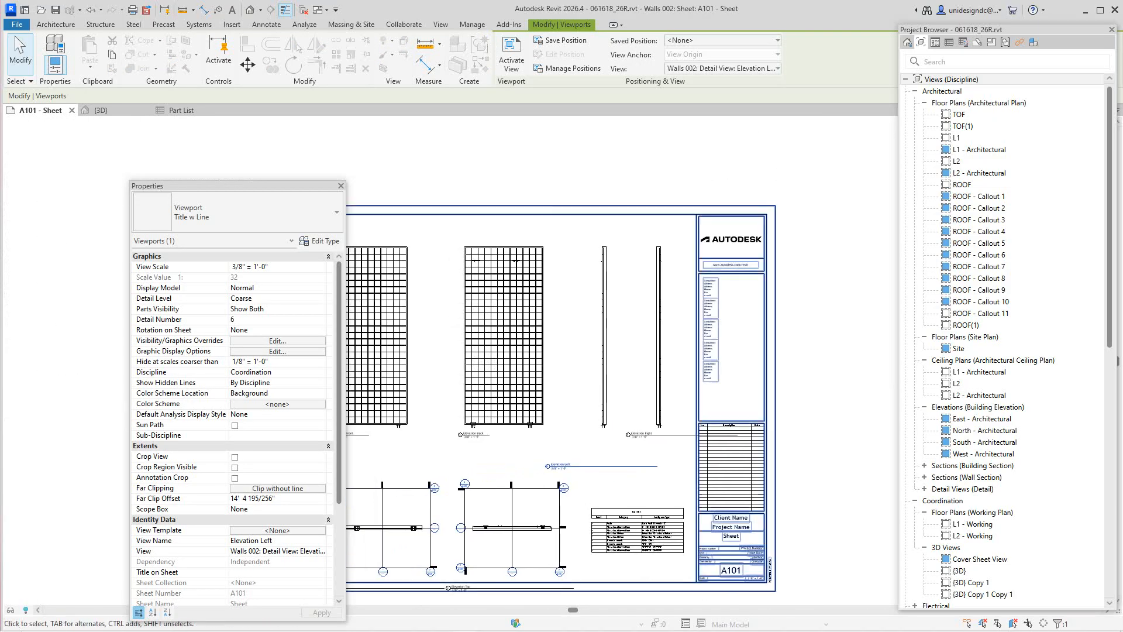
scroll(629, 444, up, 2)
click(646, 409)
drag(752, 432, 653, 433)
key(Escape)
Shift the shortened Elevation Right title sideways to sit beneath its elevation
click(623, 432)
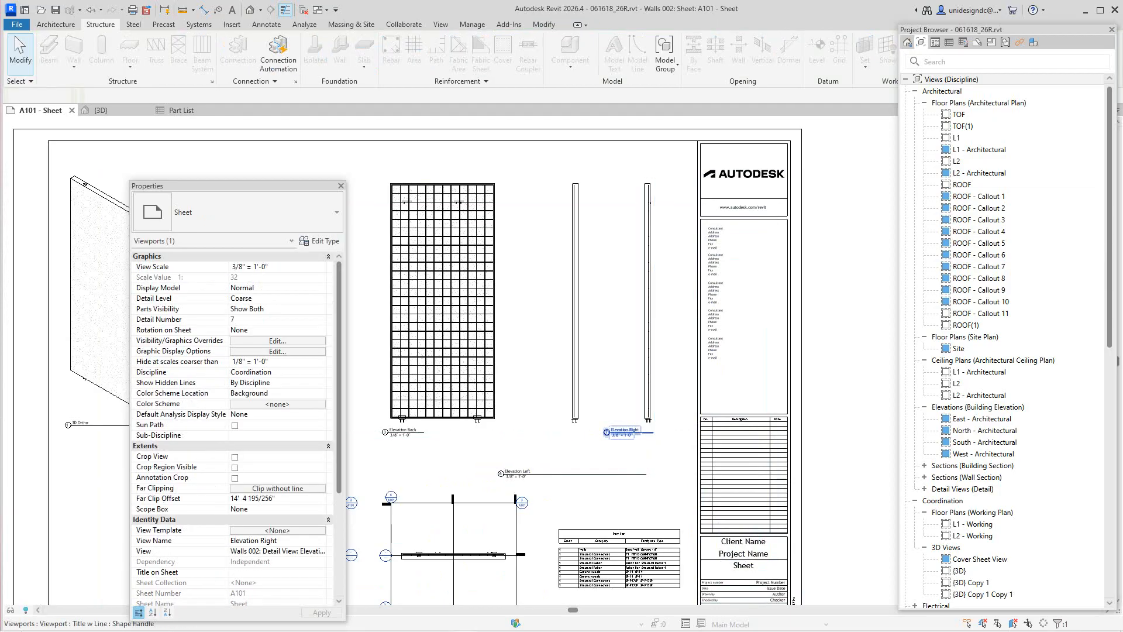
key(Escape)
click(623, 432)
drag(623, 431, 643, 432)
key(Escape)
scroll(619, 556, up, 4)
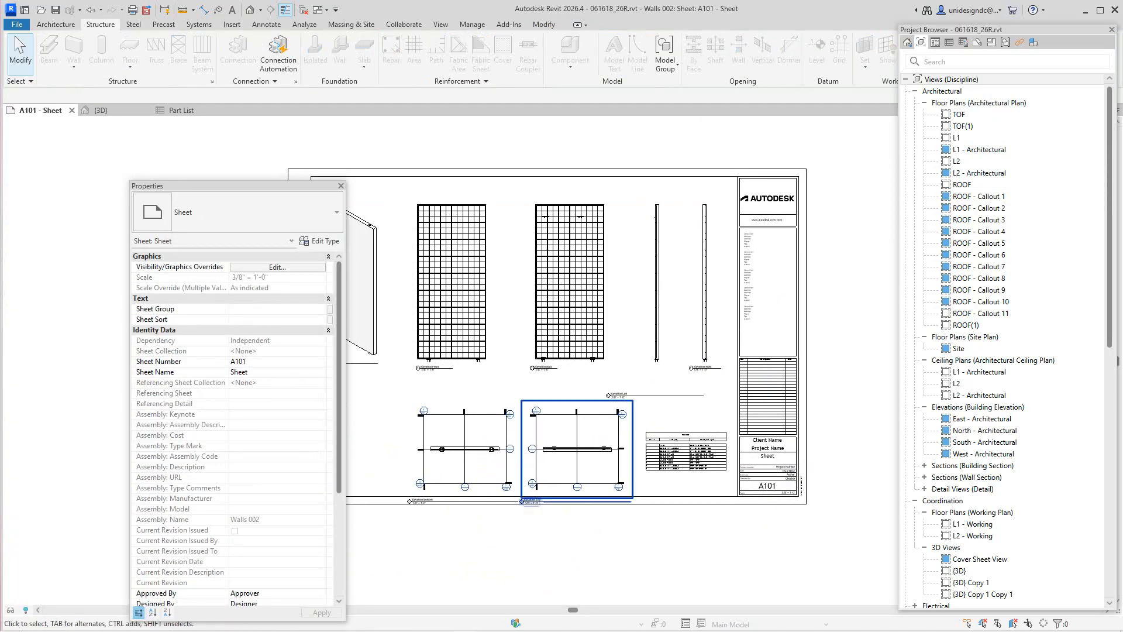
Move the Properties palette clear of the sheet so the 3D wall view is uncovered
scroll(635, 436, down, 4)
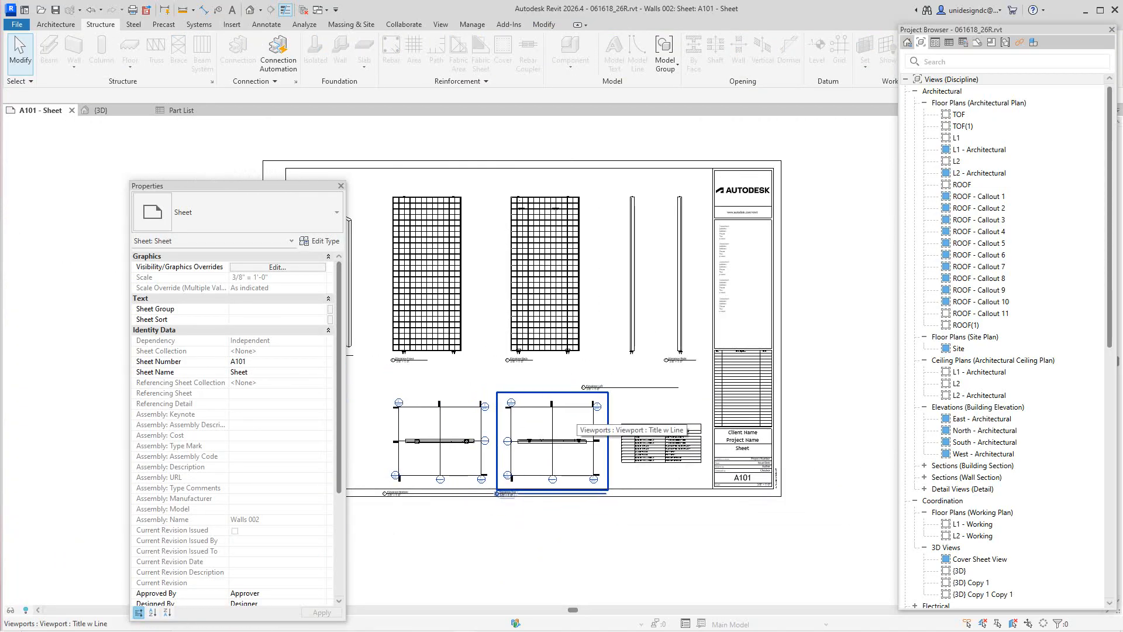
scroll(586, 414, down, 2)
middle_drag(586, 413, 646, 438)
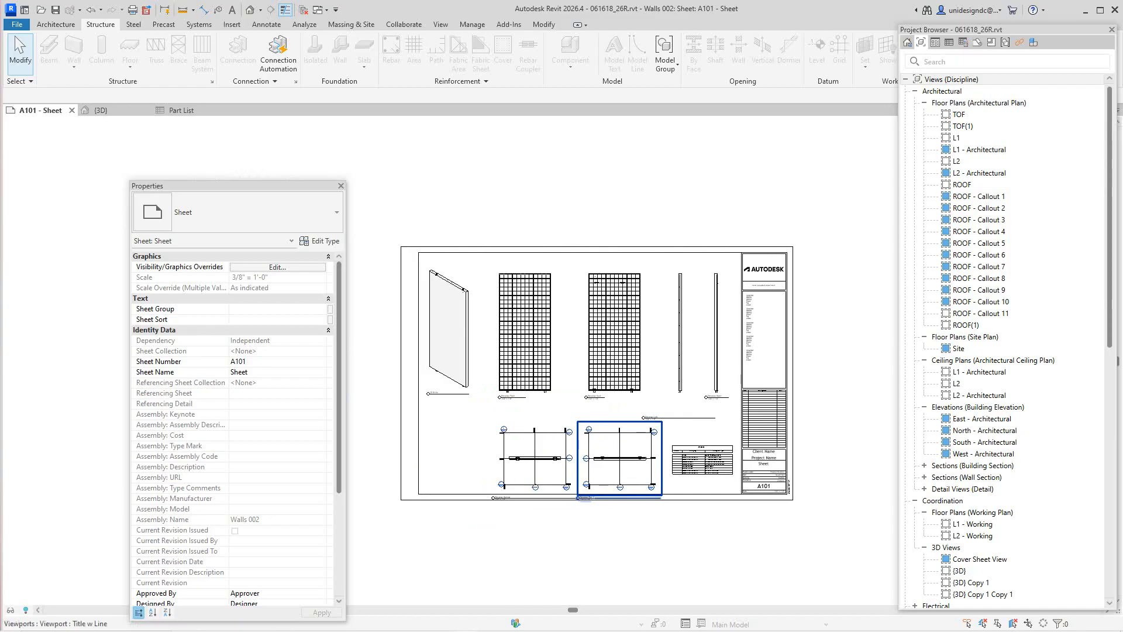
scroll(644, 438, up, 2)
drag(245, 186, 120, 144)
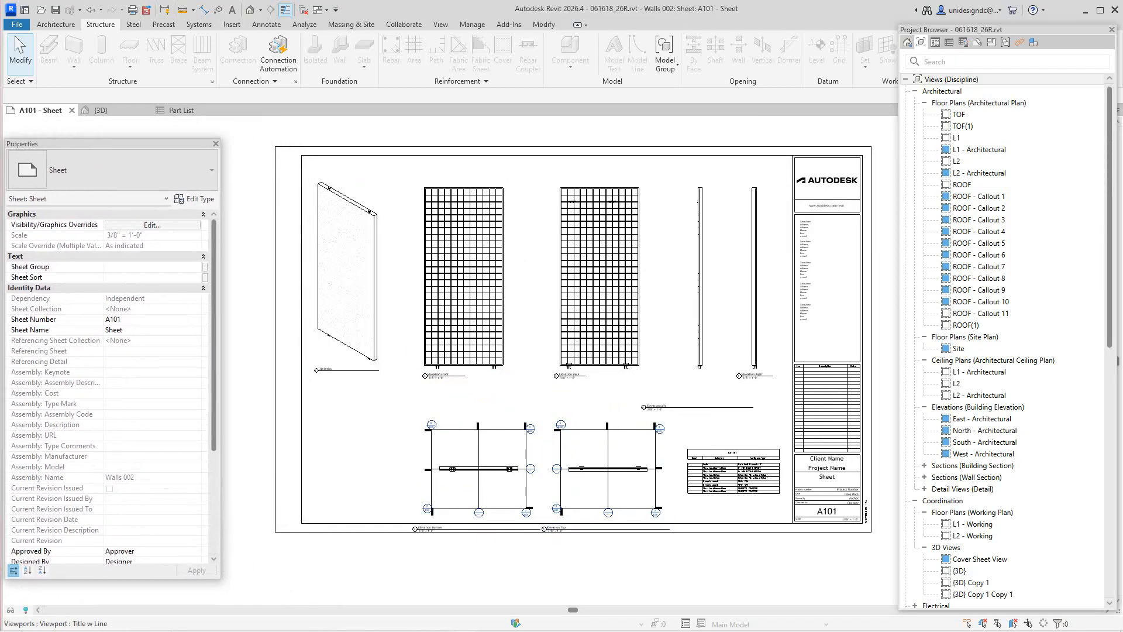
scroll(738, 400, up, 2)
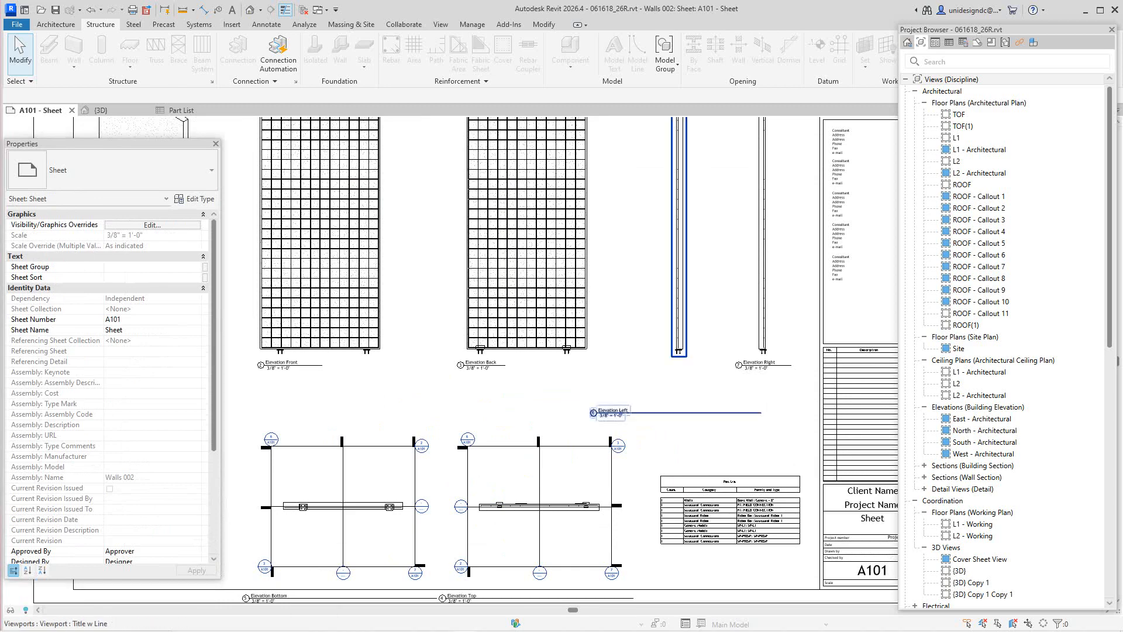
Move the Elevation Left view title up beneath its elevation and shorten its title line to match Elevation Right
click(679, 354)
drag(761, 412, 684, 365)
key(Escape)
scroll(678, 321, up, 4)
middle_drag(678, 322, 696, 544)
scroll(603, 351, down, 5)
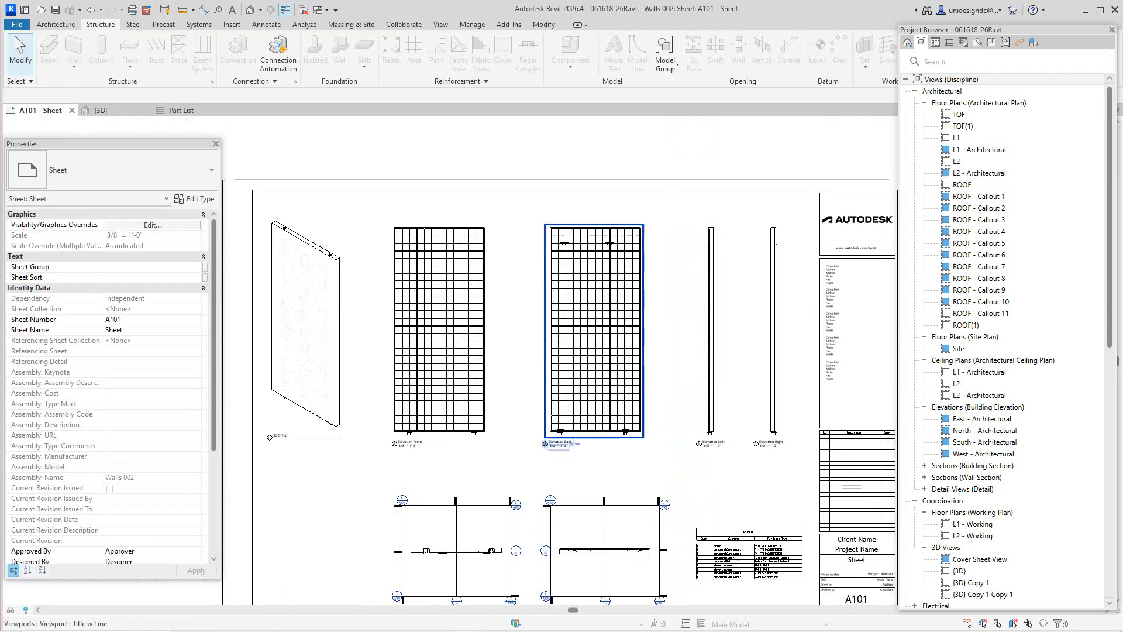
middle_drag(602, 351, 611, 303)
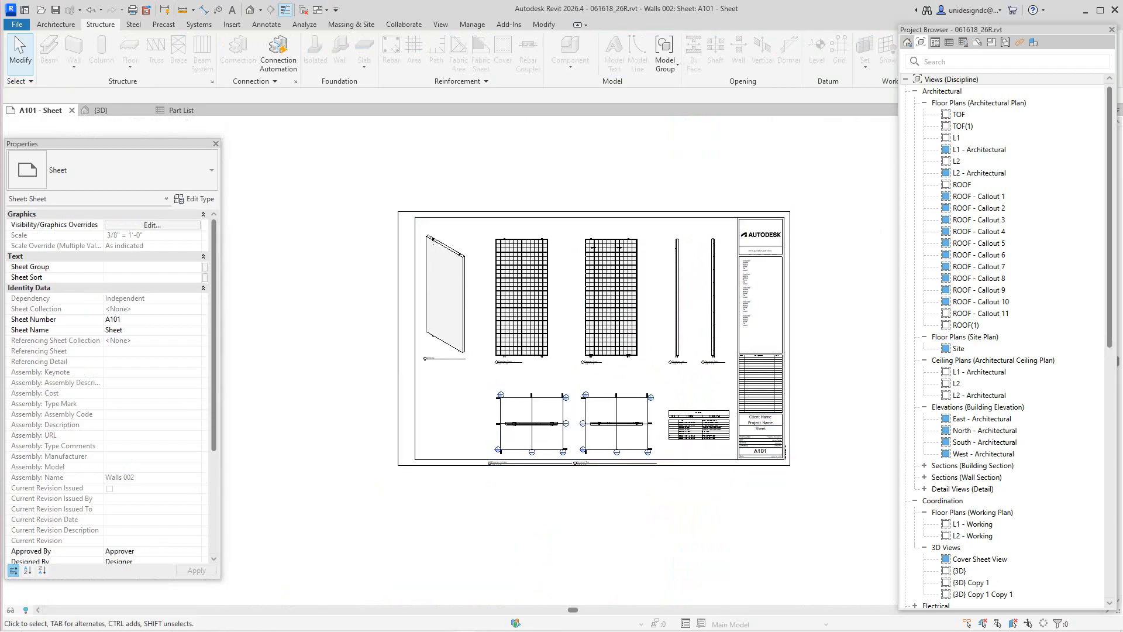
Activate the Elevation Left viewport, set its detail level to Fine, and deactivate the view
right_click(678, 363)
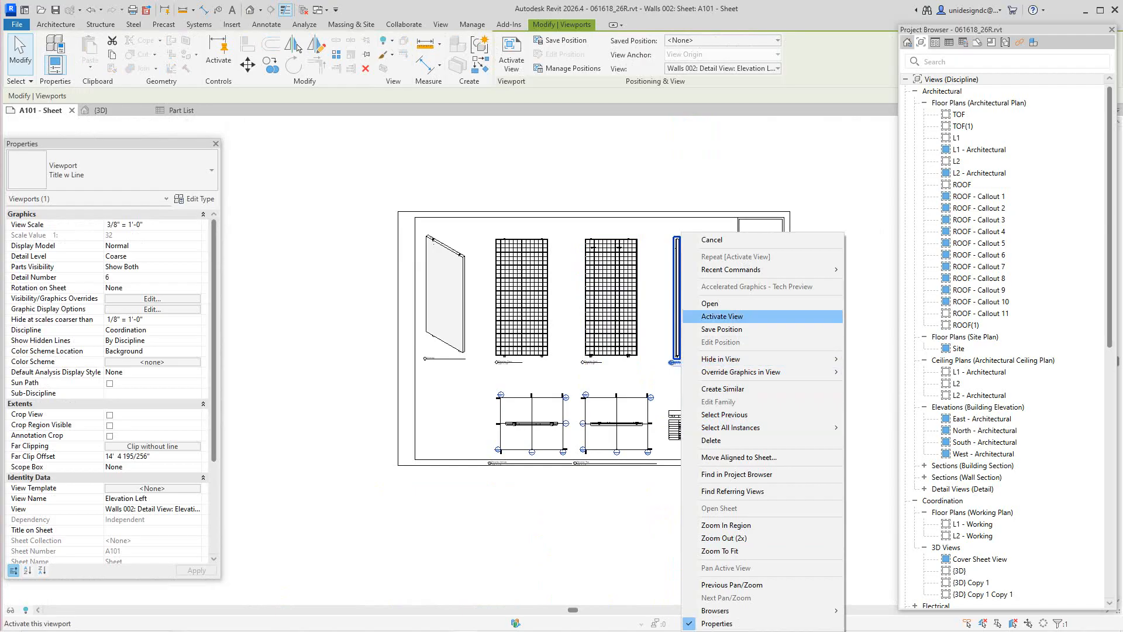
click(721, 316)
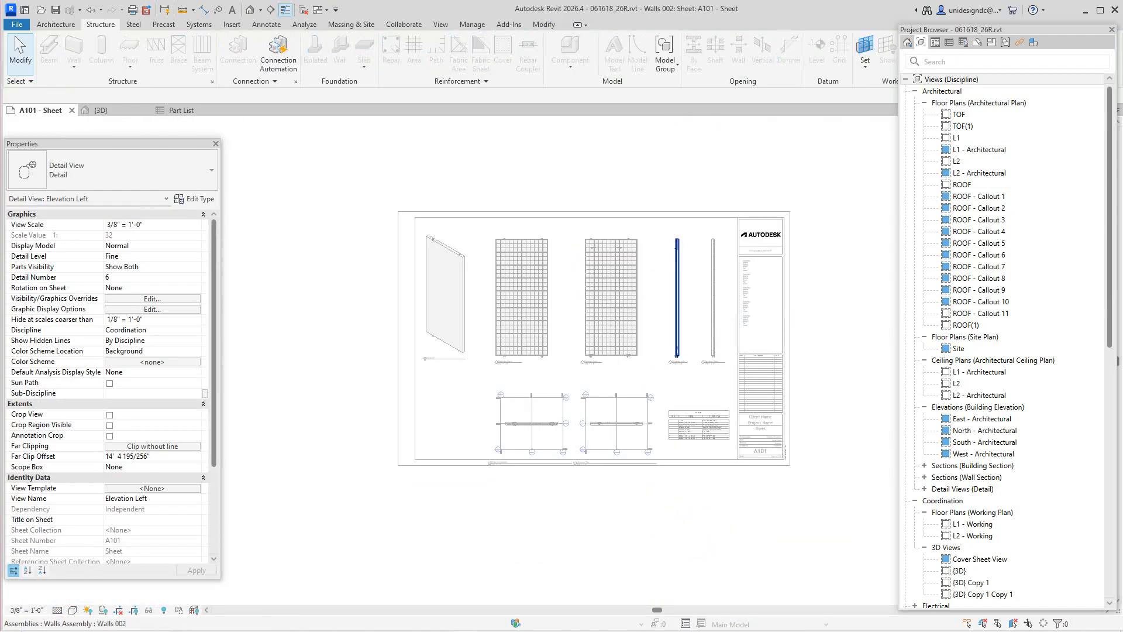
scroll(682, 308, up, 2)
right_click(697, 329)
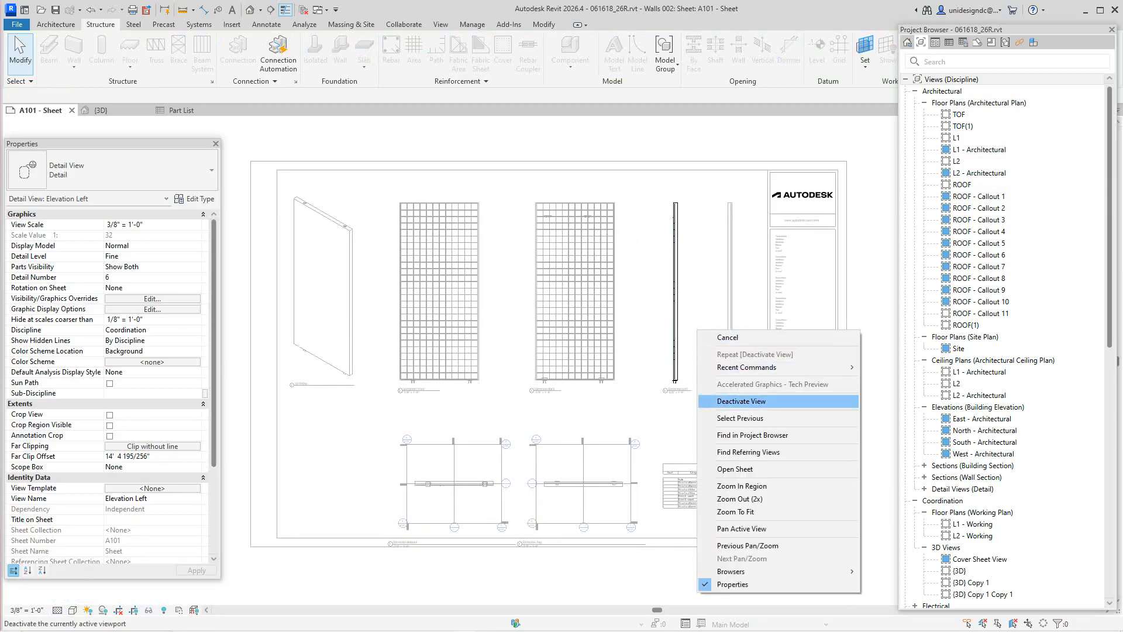
click(725, 400)
Activate the Elevation Right viewport and set its detail level to Fine
click(726, 390)
right_click(730, 390)
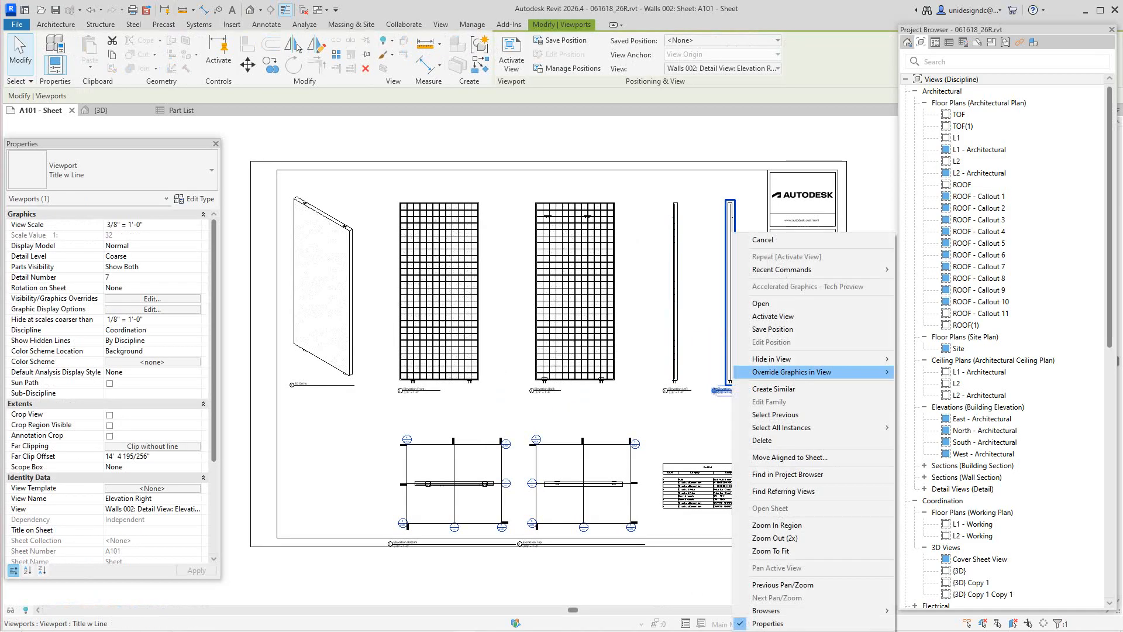
click(773, 316)
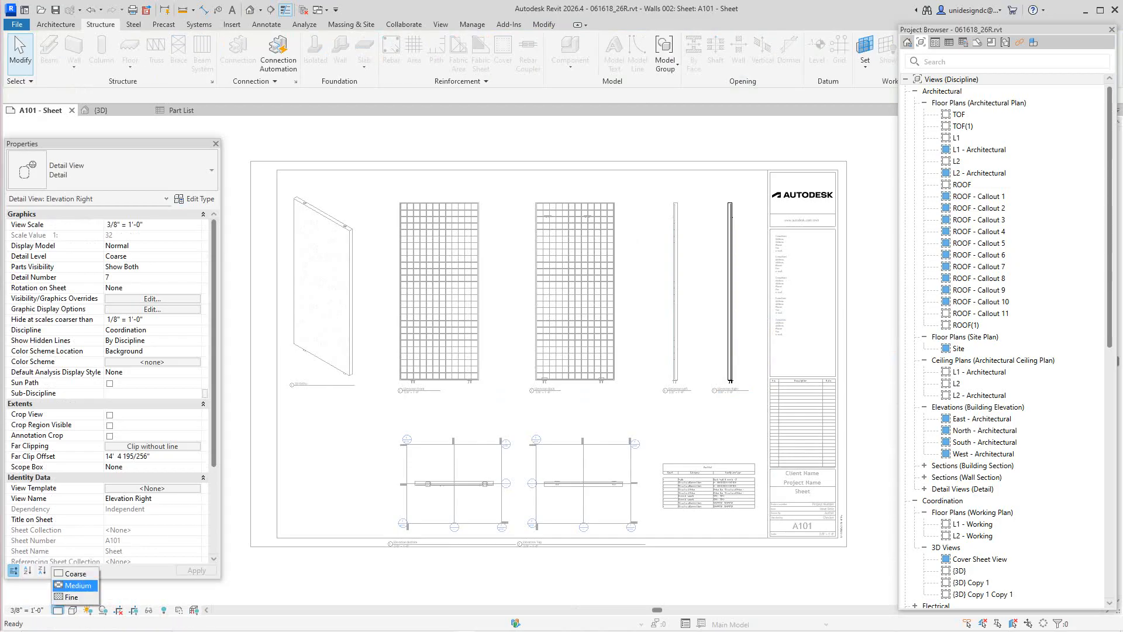
scroll(696, 356, up, 1)
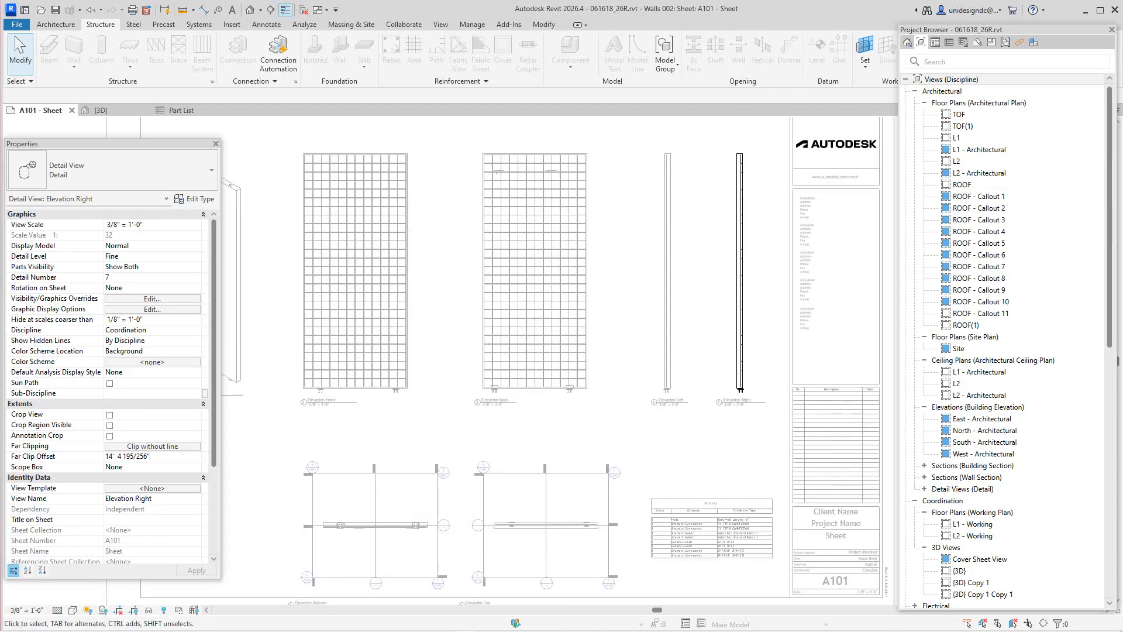
scroll(698, 360, down, 1)
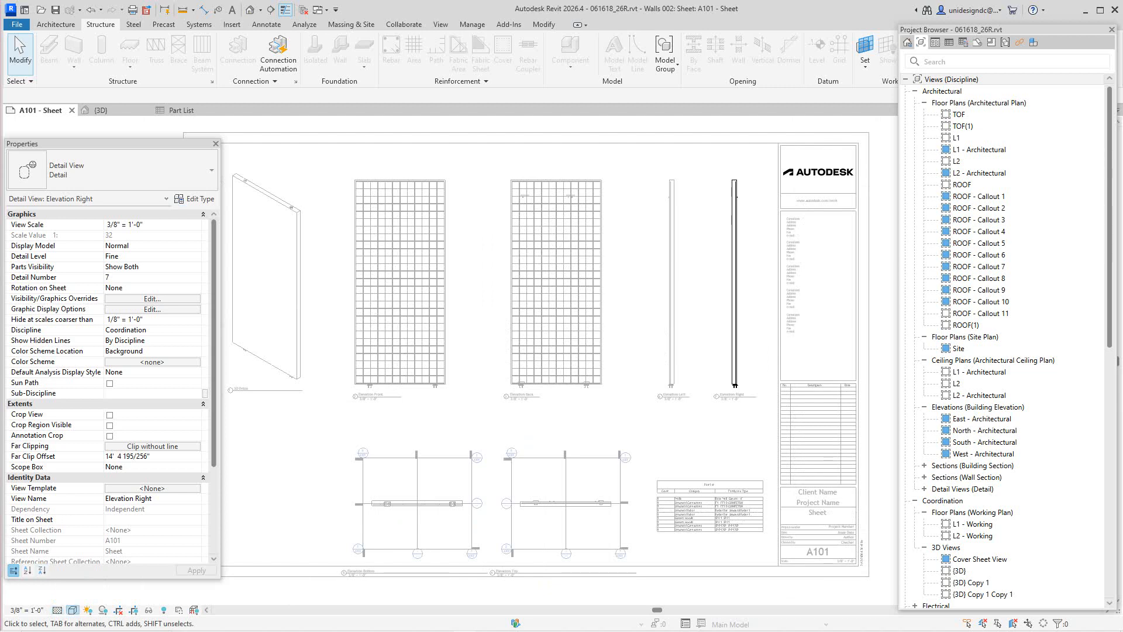
Change Elevation Right to a visual style that fills the wall surfaces, and deactivate the view
click(72, 610)
click(92, 585)
scroll(744, 353, up, 6)
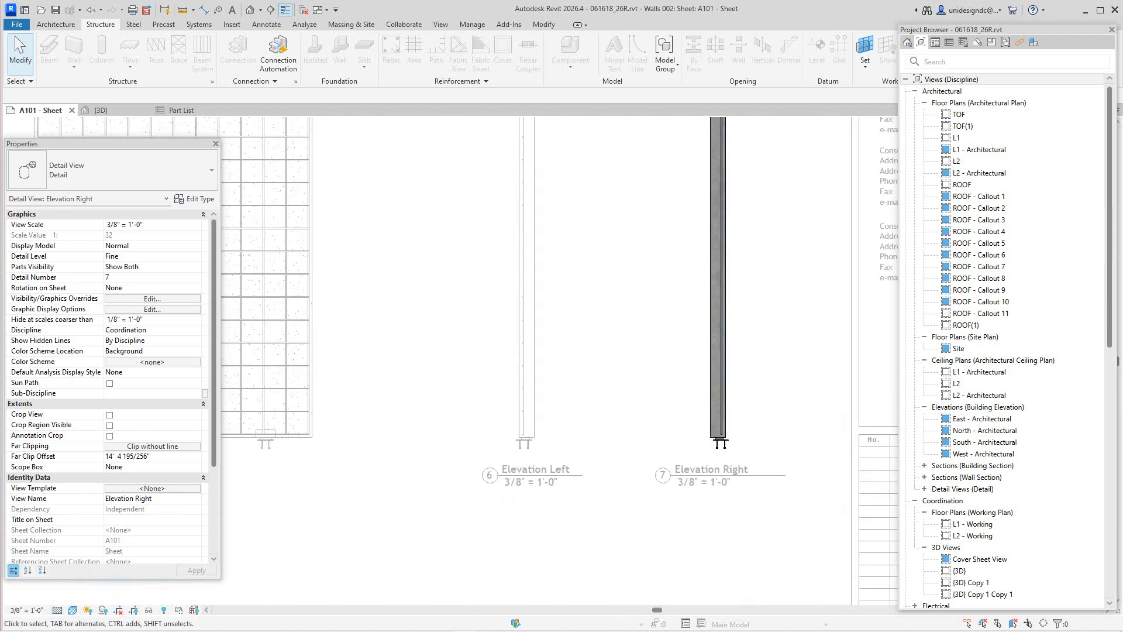
scroll(699, 458, down, 6)
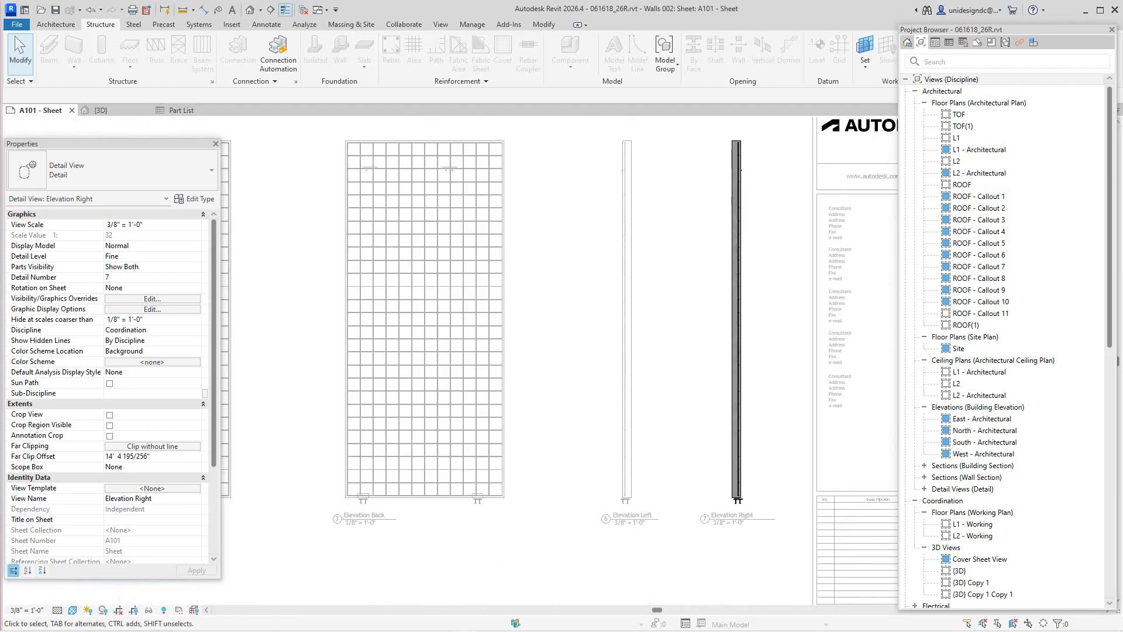
right_click(606, 148)
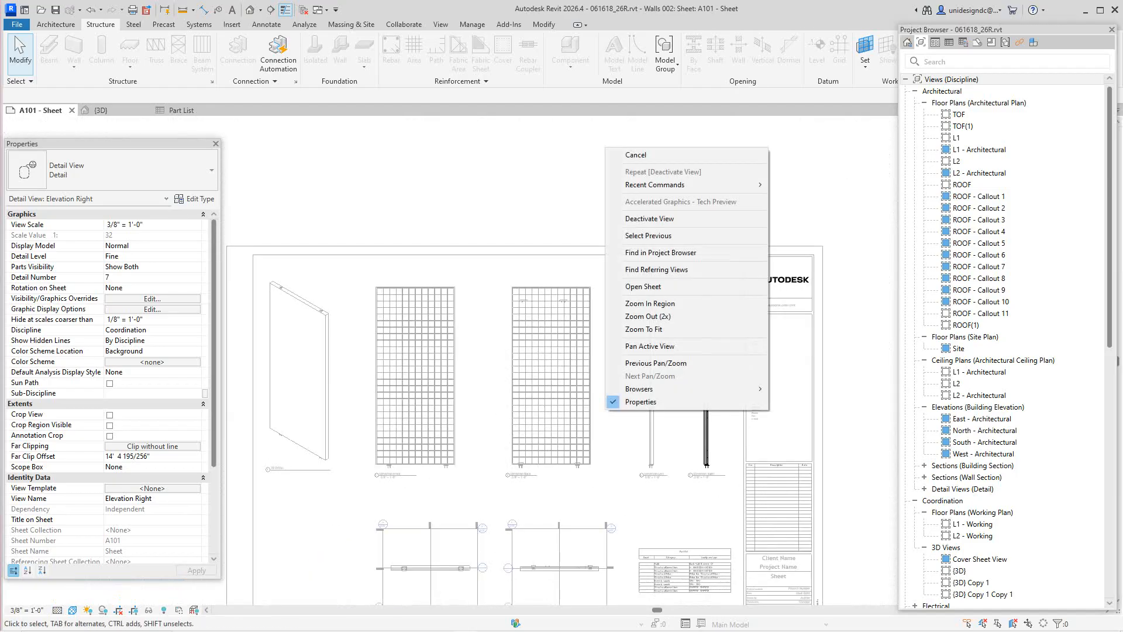
click(649, 219)
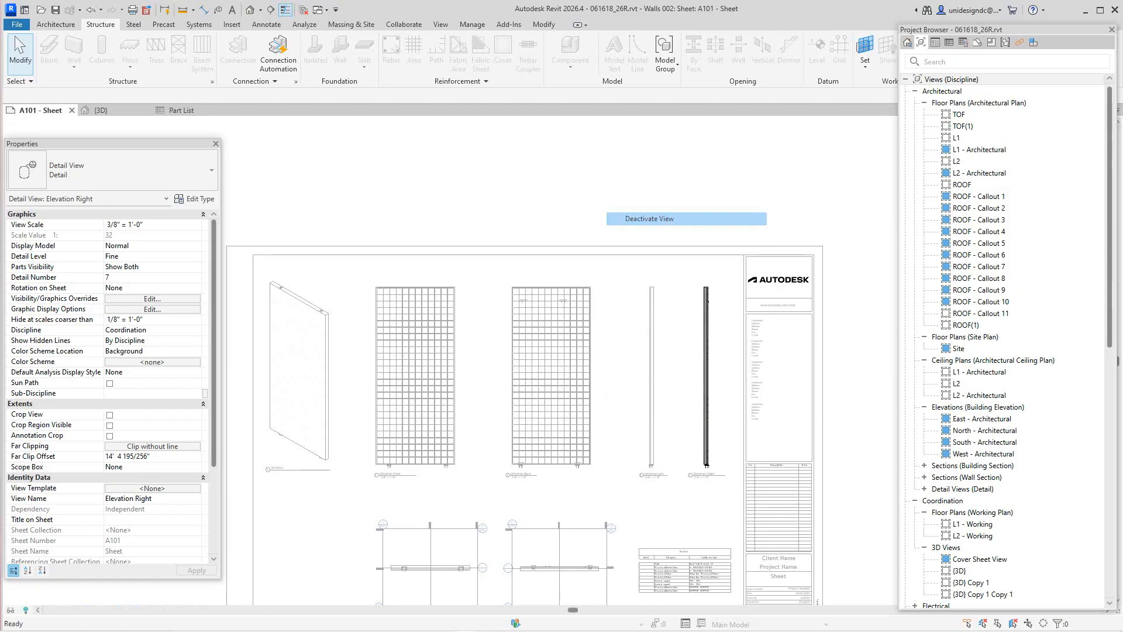
Activate the Elevation Left viewport to examine the wall's base and embedded parts up close, and deactivate the view
click(653, 475)
right_click(646, 475)
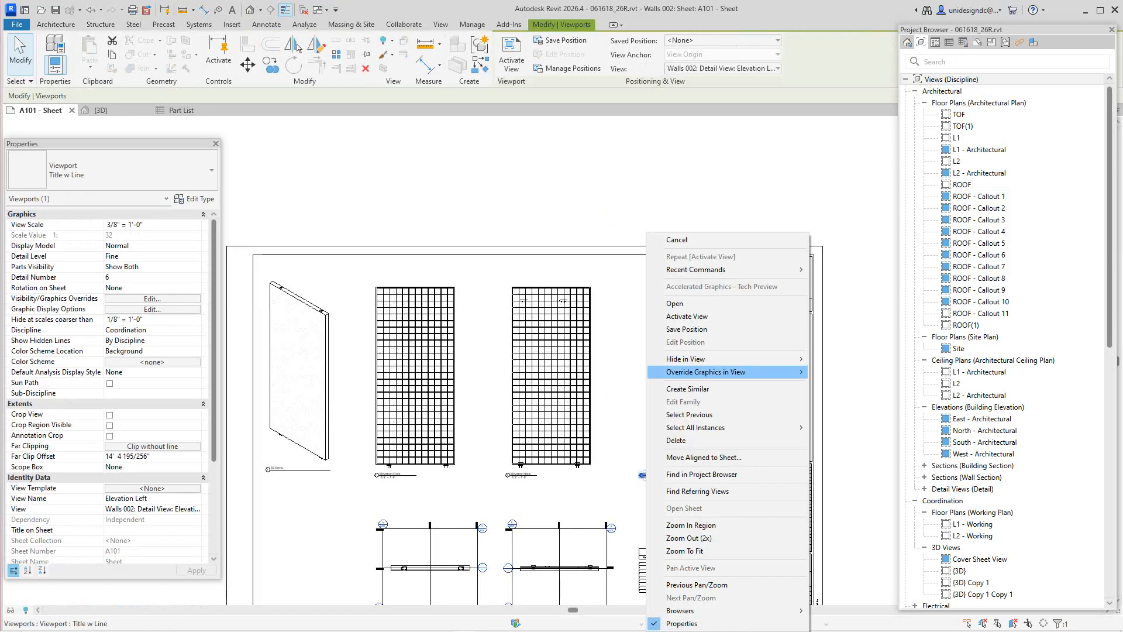
click(687, 316)
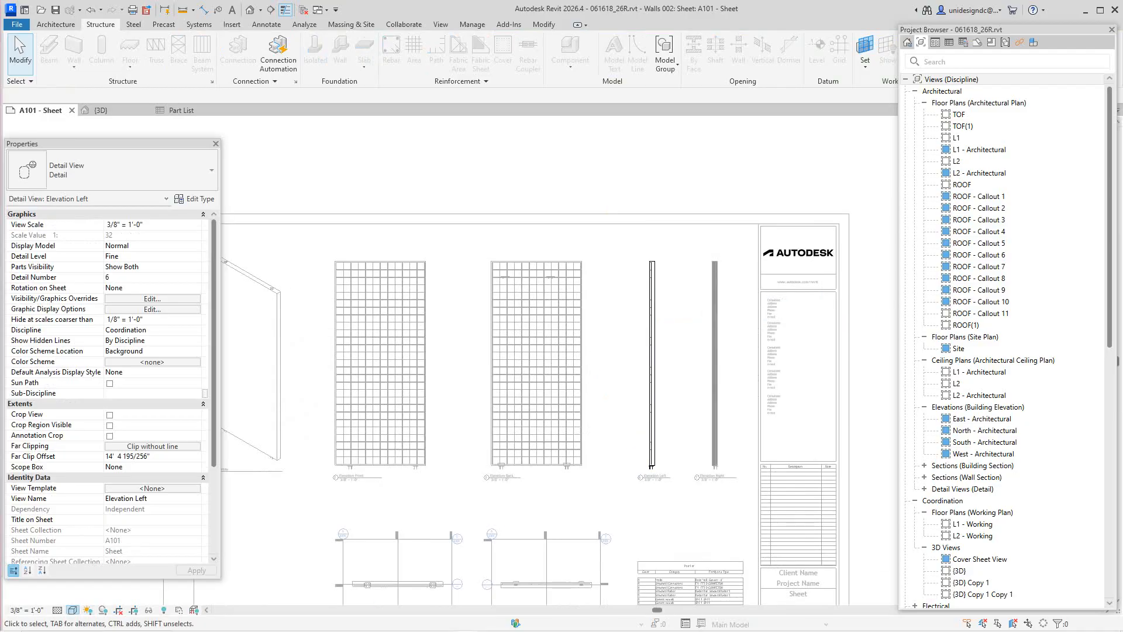
scroll(651, 455, up, 4)
middle_drag(651, 455, 660, 447)
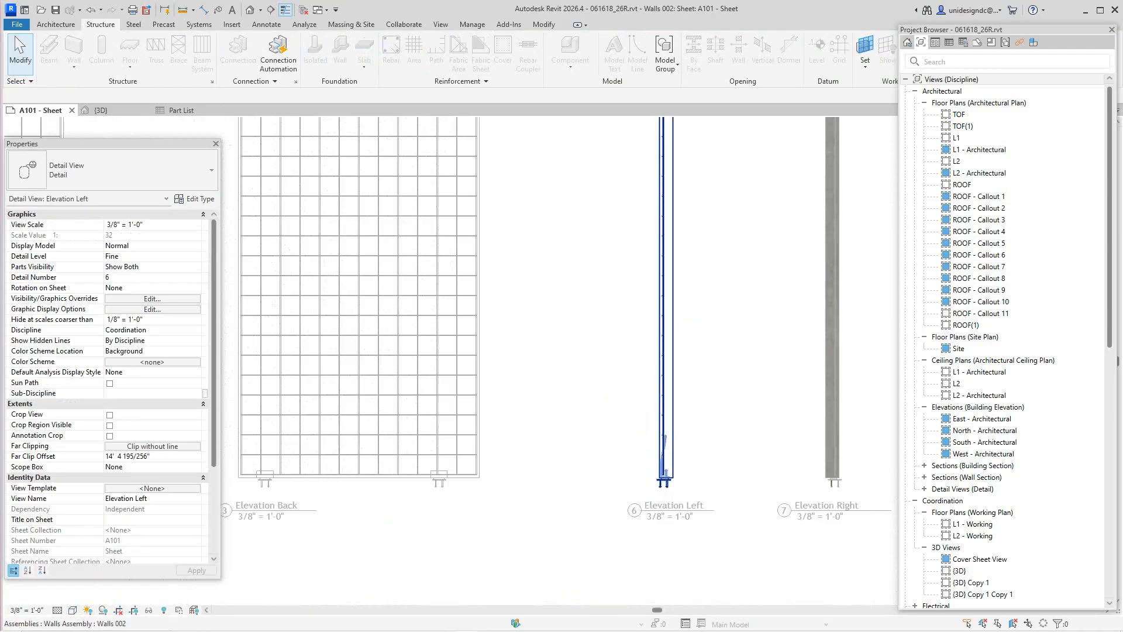
scroll(665, 456, up, 1)
scroll(672, 409, down, 5)
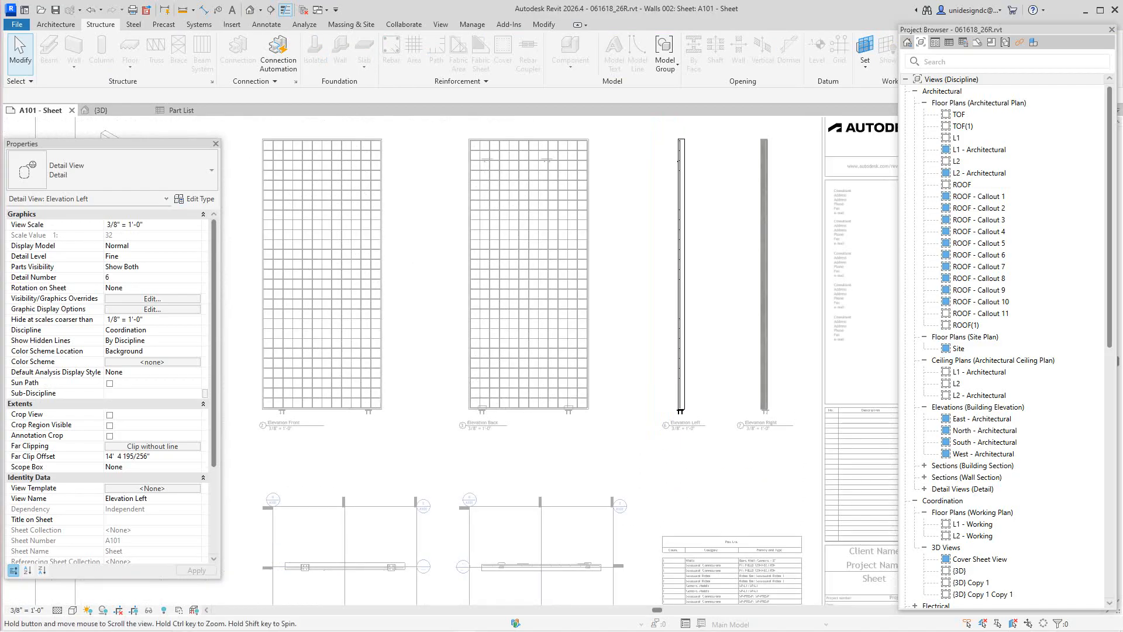
scroll(676, 482, down, 1)
right_click(706, 429)
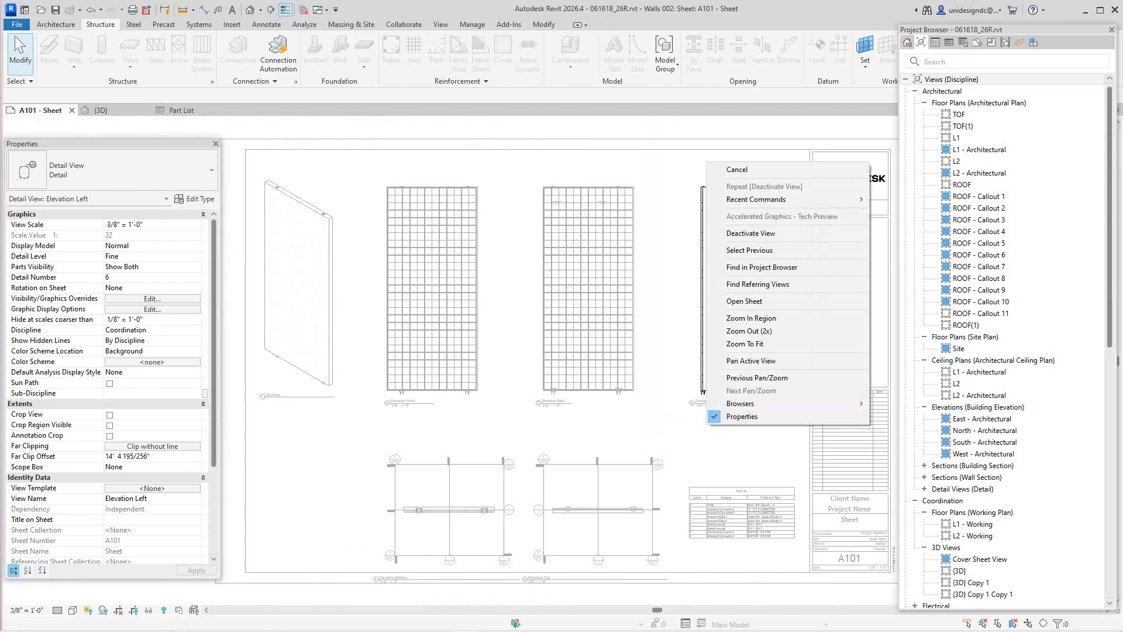
click(751, 233)
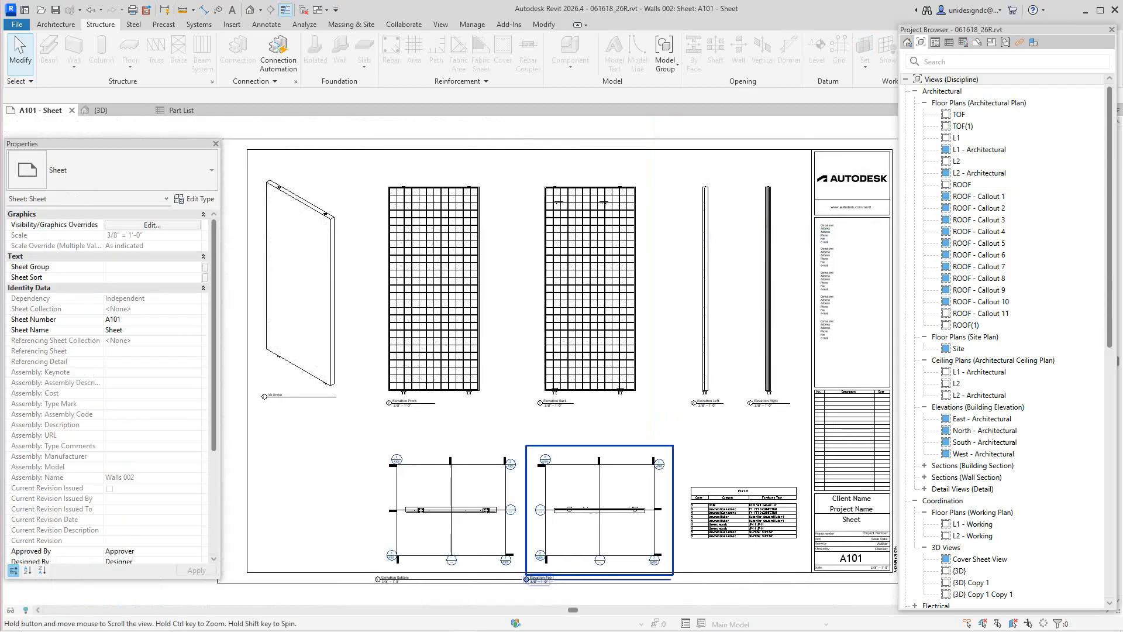
Activate the Elevation Bottom viewport, hide the section marker category in that view, and deactivate the view
middle_drag(398, 577, 409, 554)
scroll(420, 480, up, 2)
right_click(450, 460)
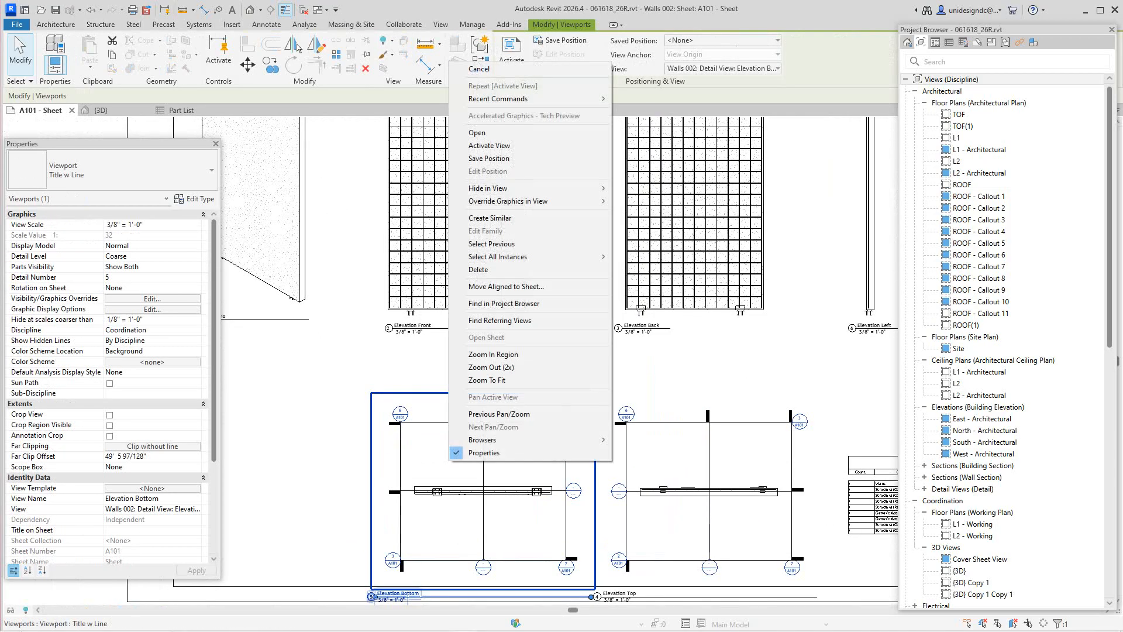
click(488, 145)
click(483, 463)
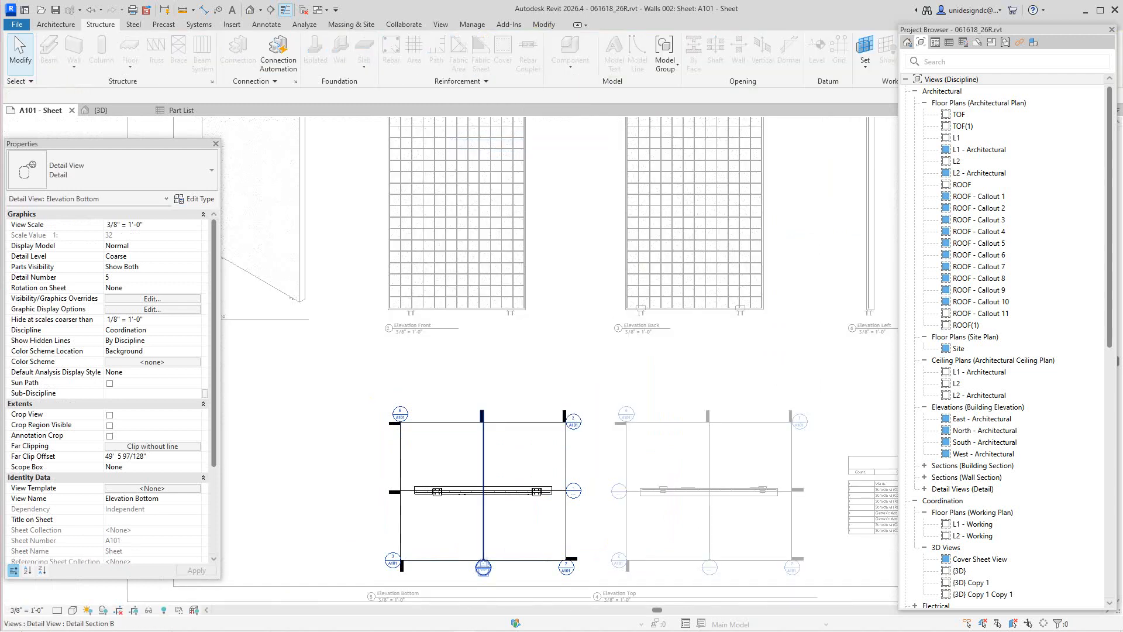
right_click(484, 463)
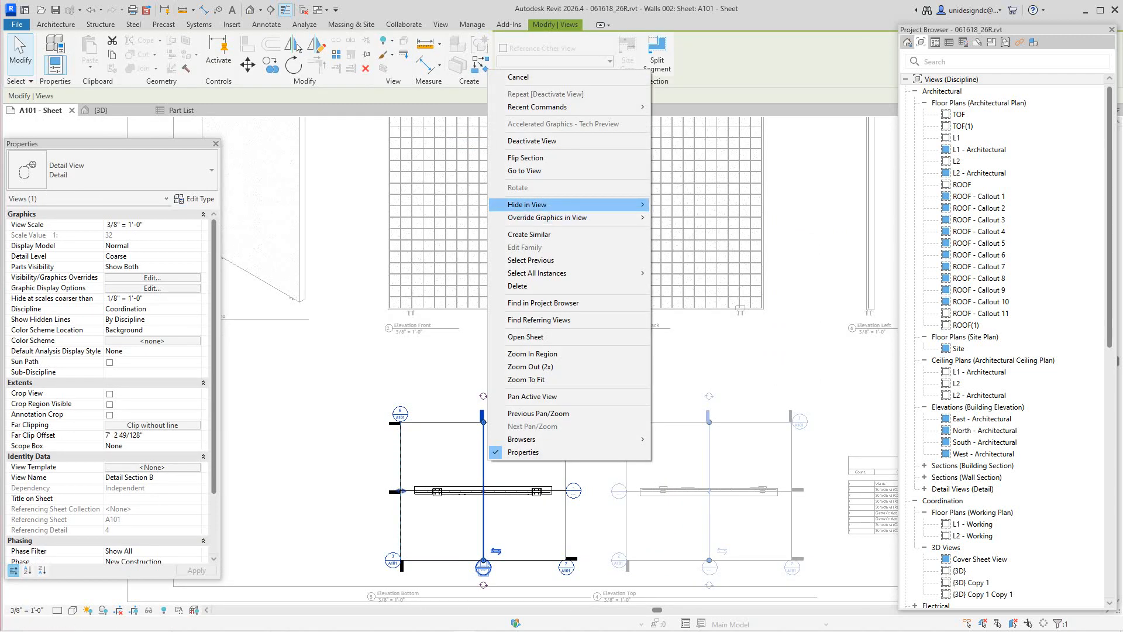
mouse_move(555, 205)
click(682, 217)
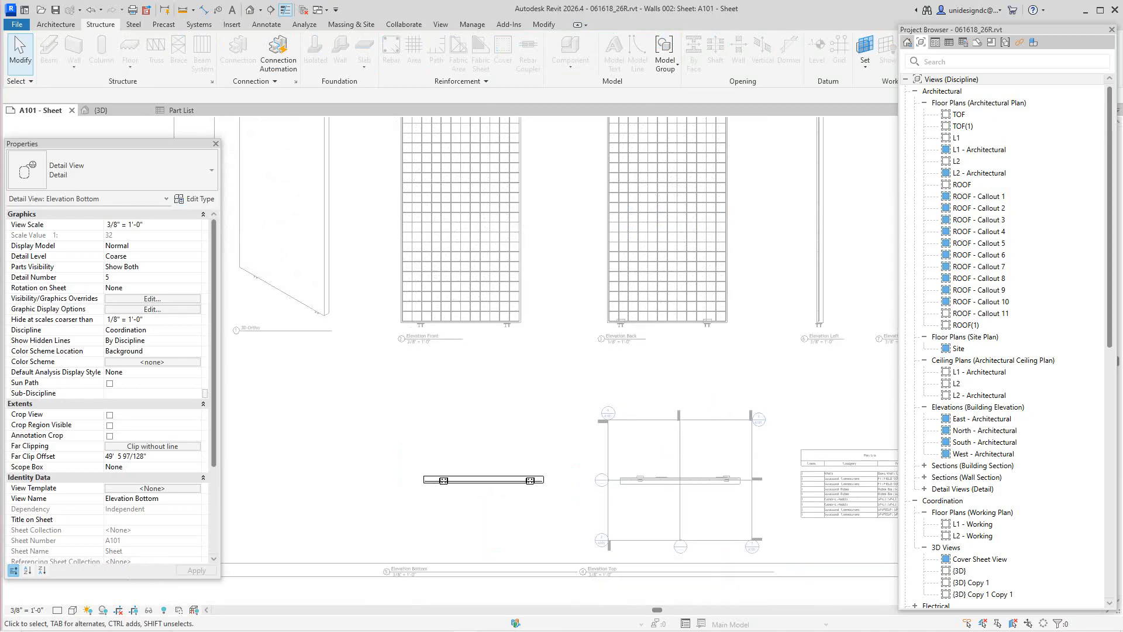
right_click(665, 194)
click(690, 266)
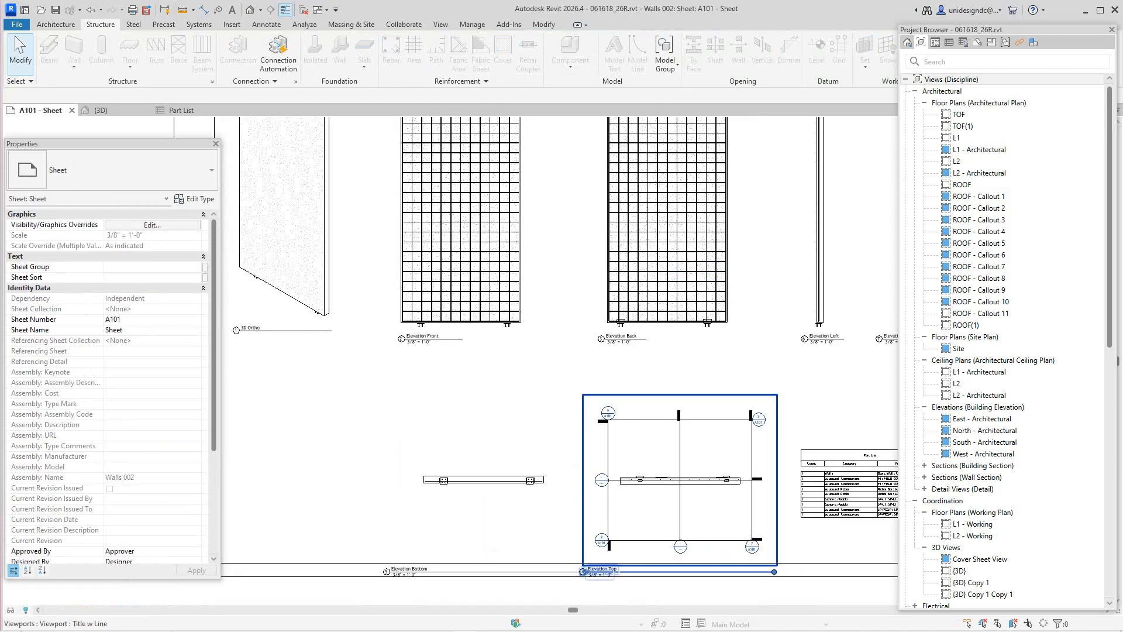
right_click(686, 447)
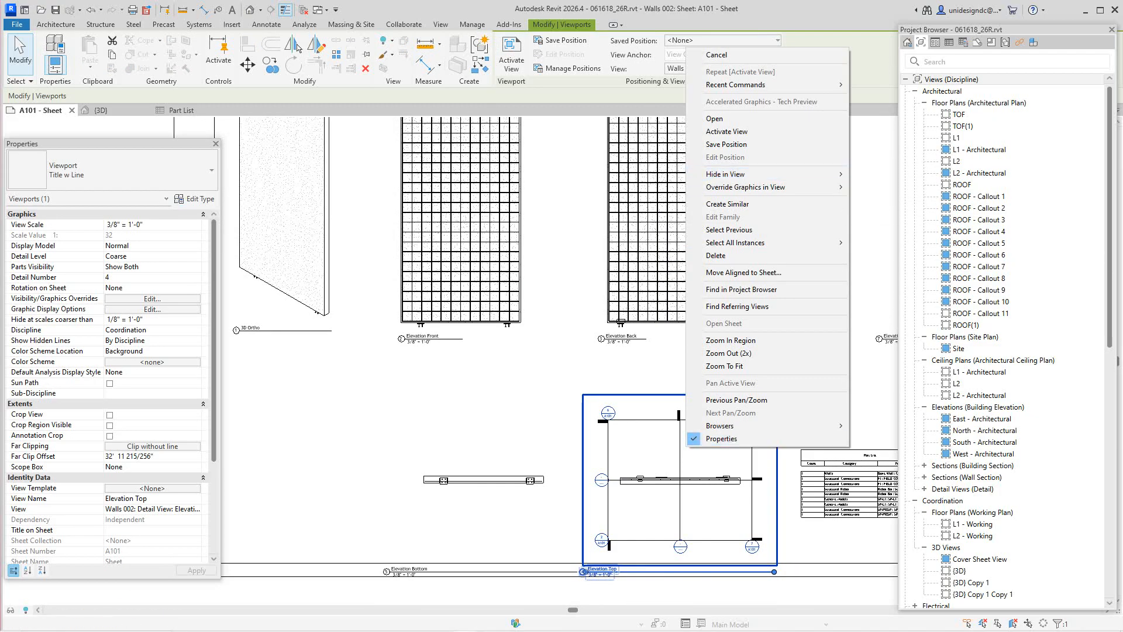
key(Escape)
right_click(694, 451)
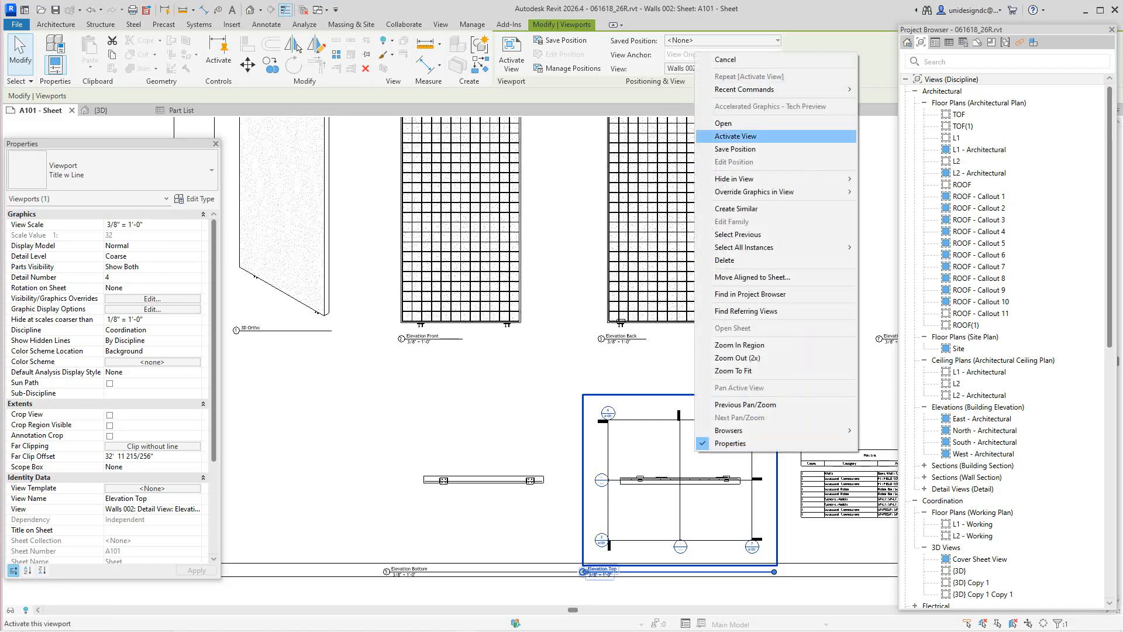
click(725, 59)
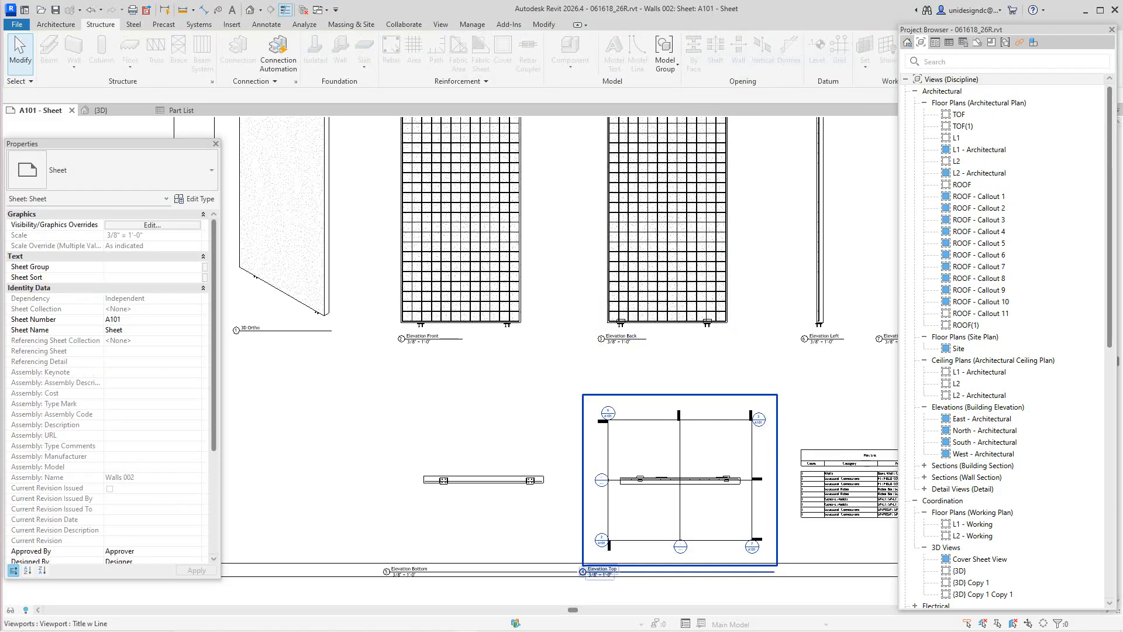
Activate the Elevation Top viewport, hide the section marker category in that view, and deactivate the view
click(682, 452)
right_click(683, 452)
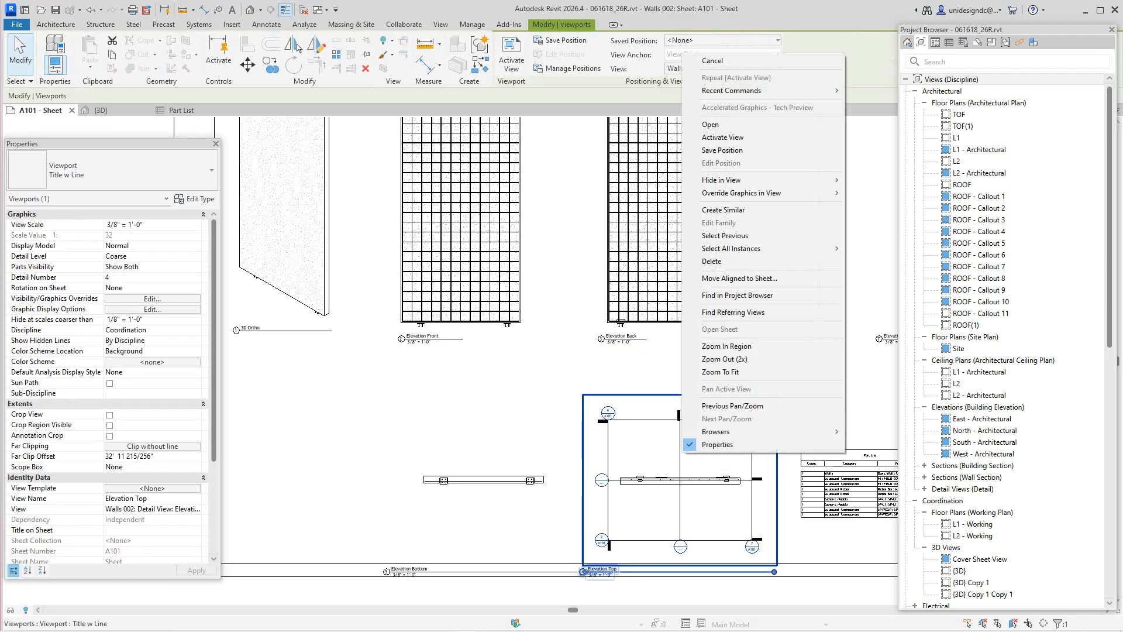
click(722, 137)
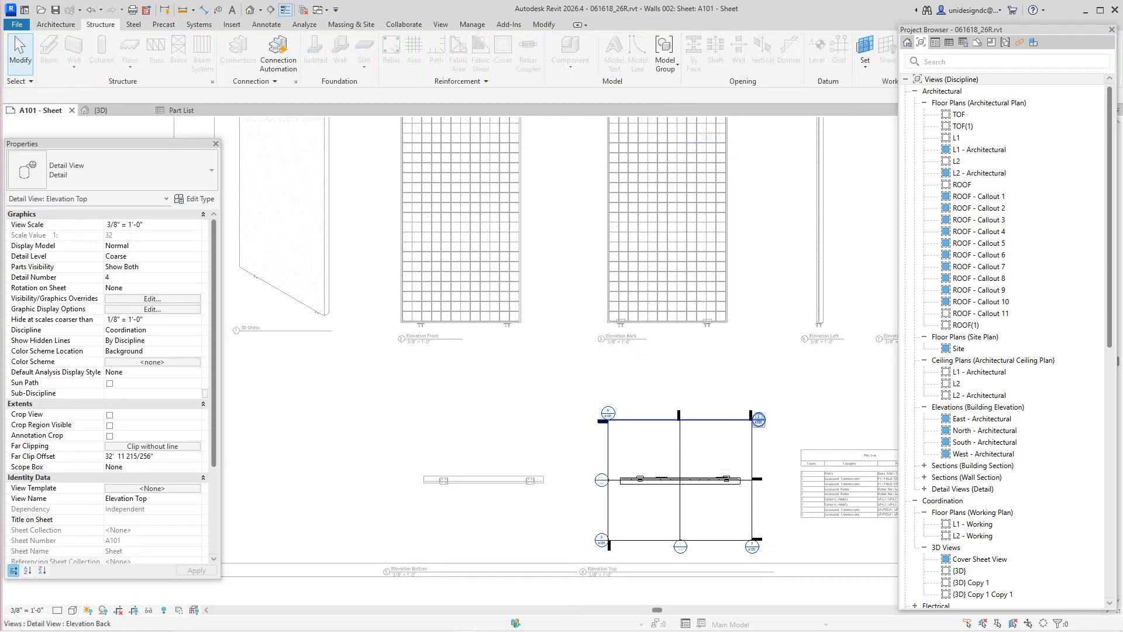
right_click(636, 419)
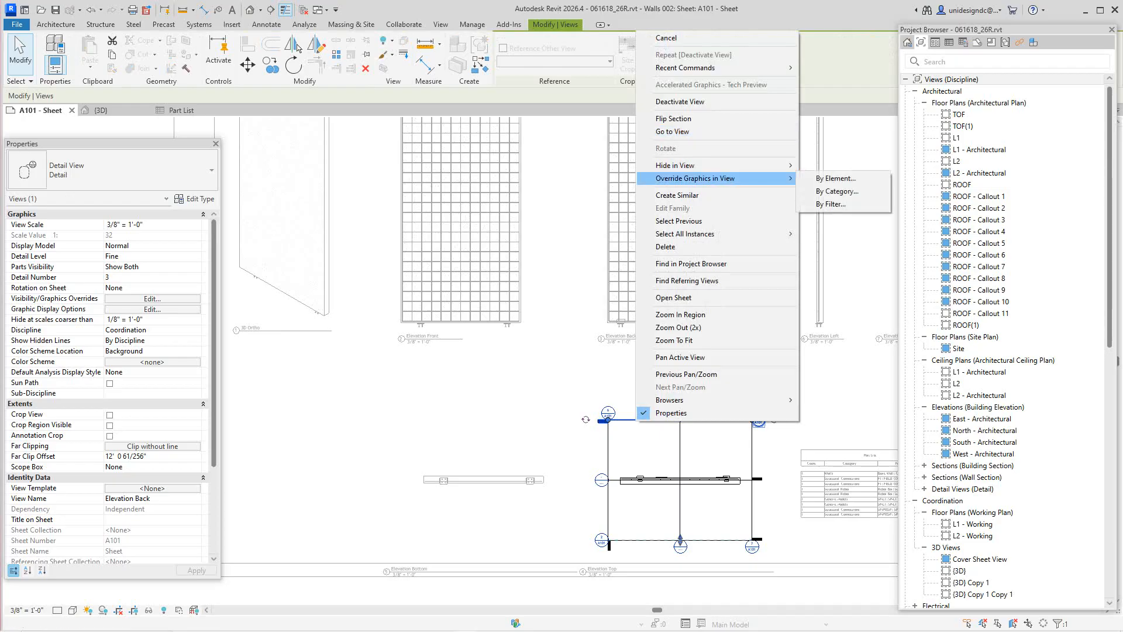
mouse_move(717, 165)
click(830, 178)
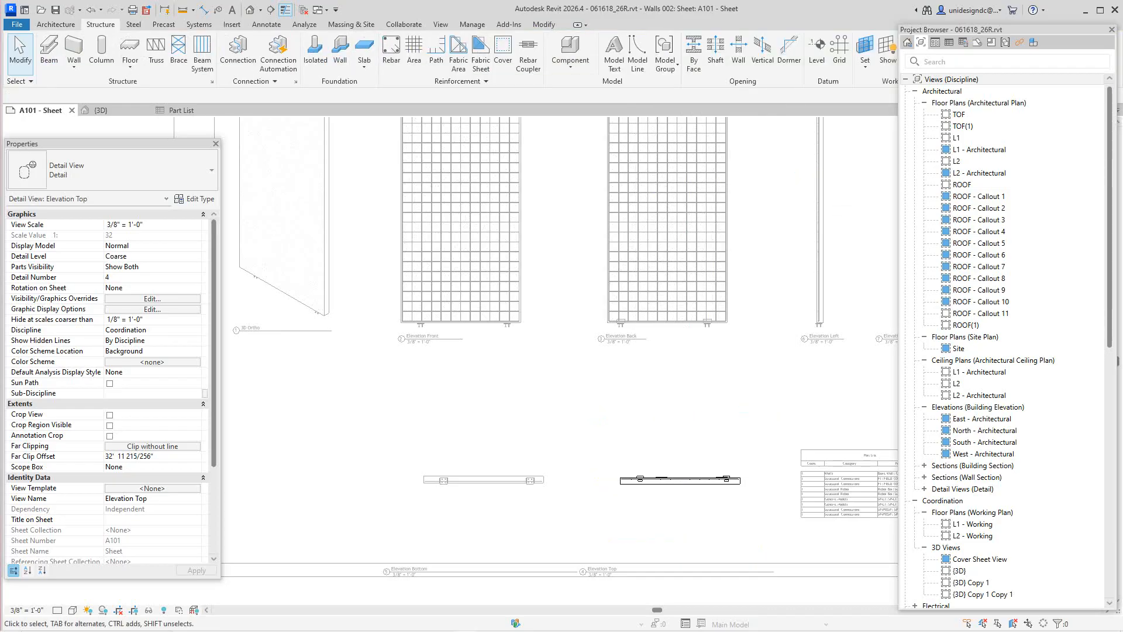
scroll(627, 402, down, 4)
right_click(629, 403)
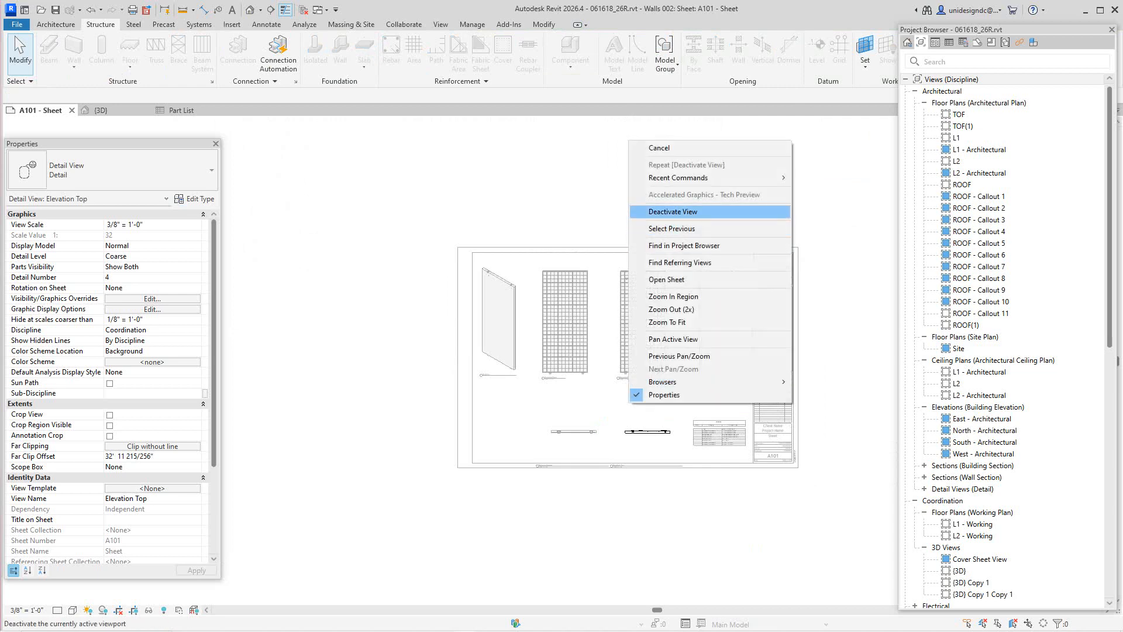
click(673, 211)
Move the Elevation Bottom viewport up beneath Elevation Front and shorten its title line to just past the title text
scroll(585, 438, up, 2)
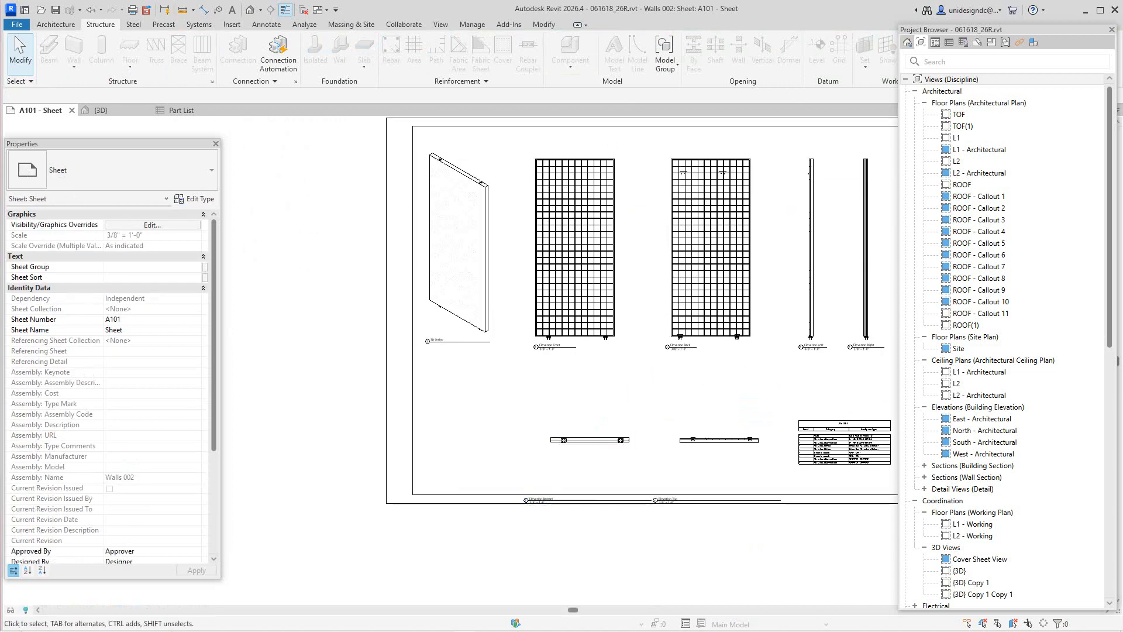
scroll(573, 451, up, 2)
drag(576, 431, 546, 400)
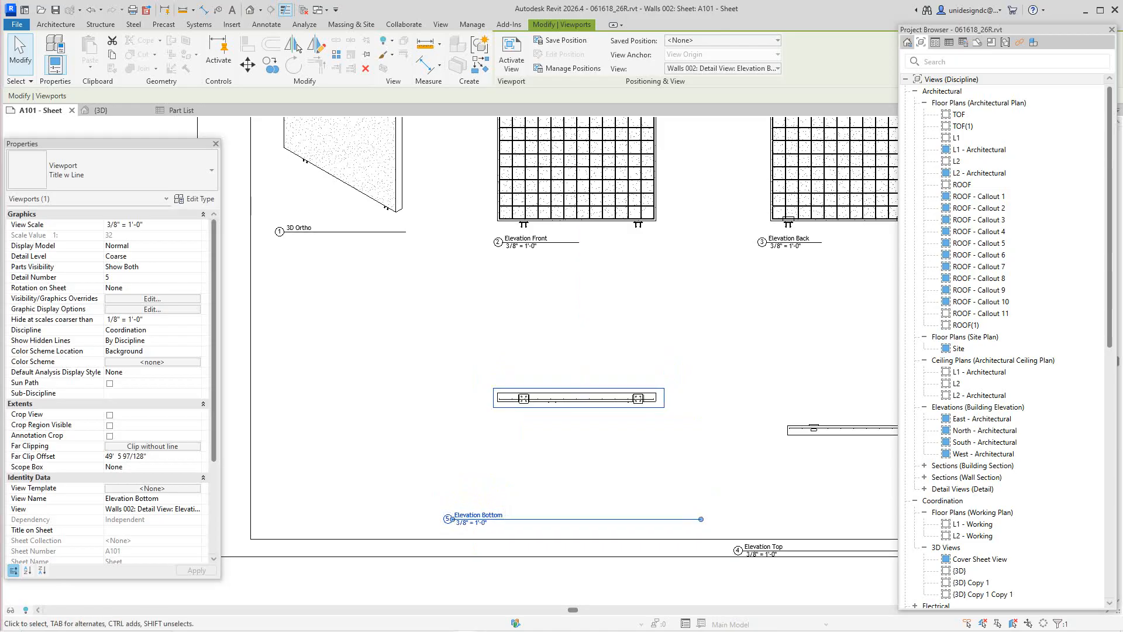
drag(701, 519, 568, 519)
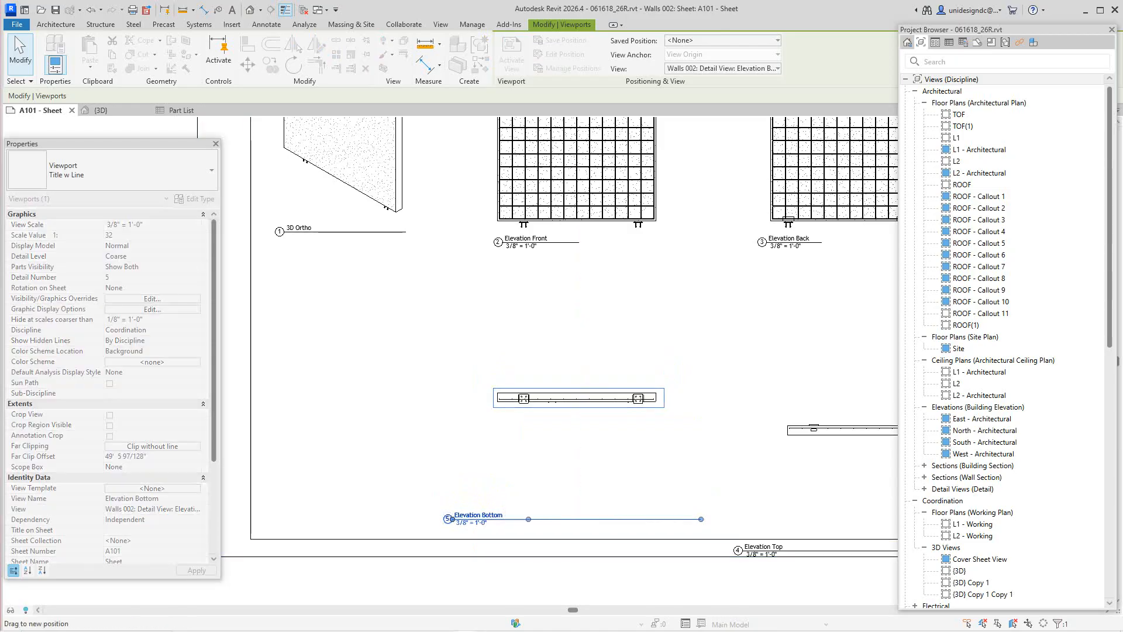
click(478, 515)
key(Escape)
key(Escape)
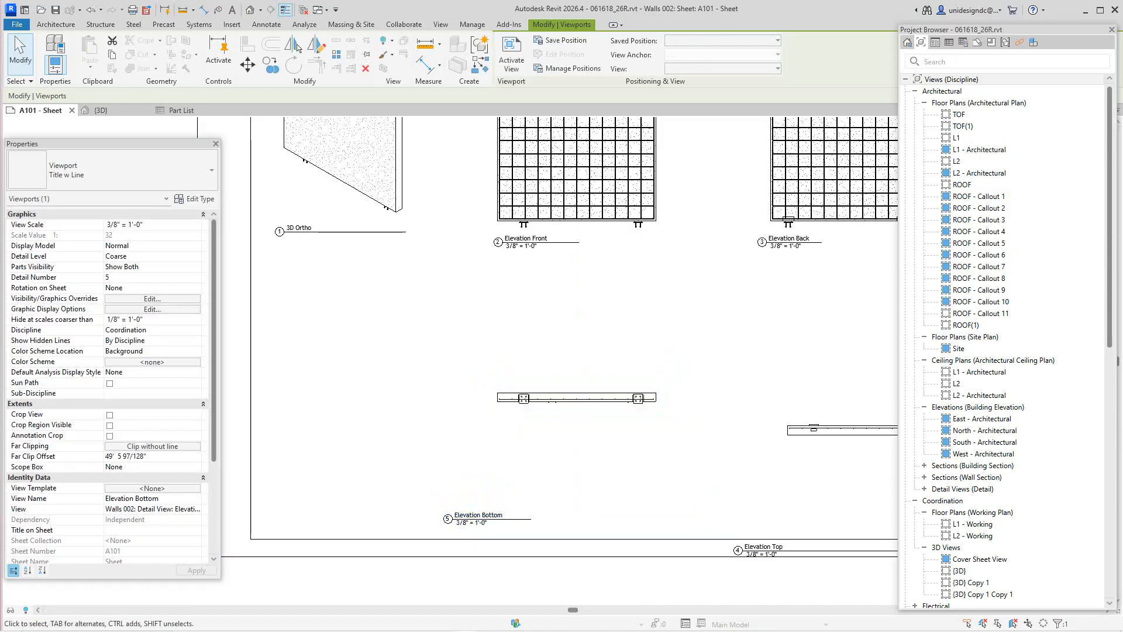
Activate the Elevation Bottom viewport, set its view scale to 1/2" = 1'-0", and deactivate the view
click(450, 518)
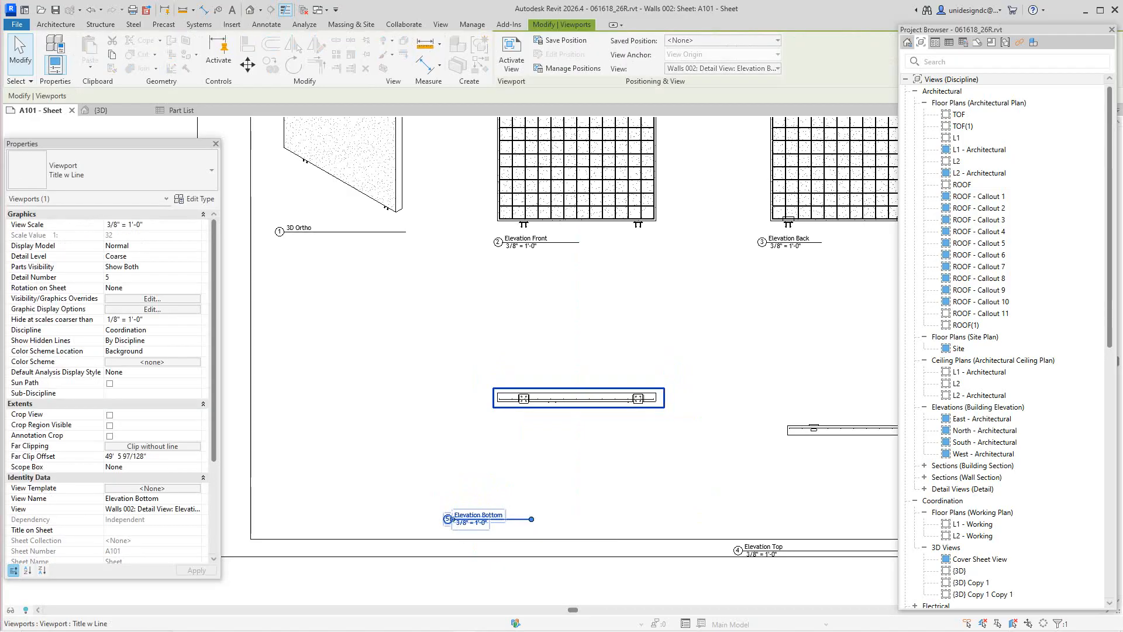
right_click(558, 404)
click(599, 85)
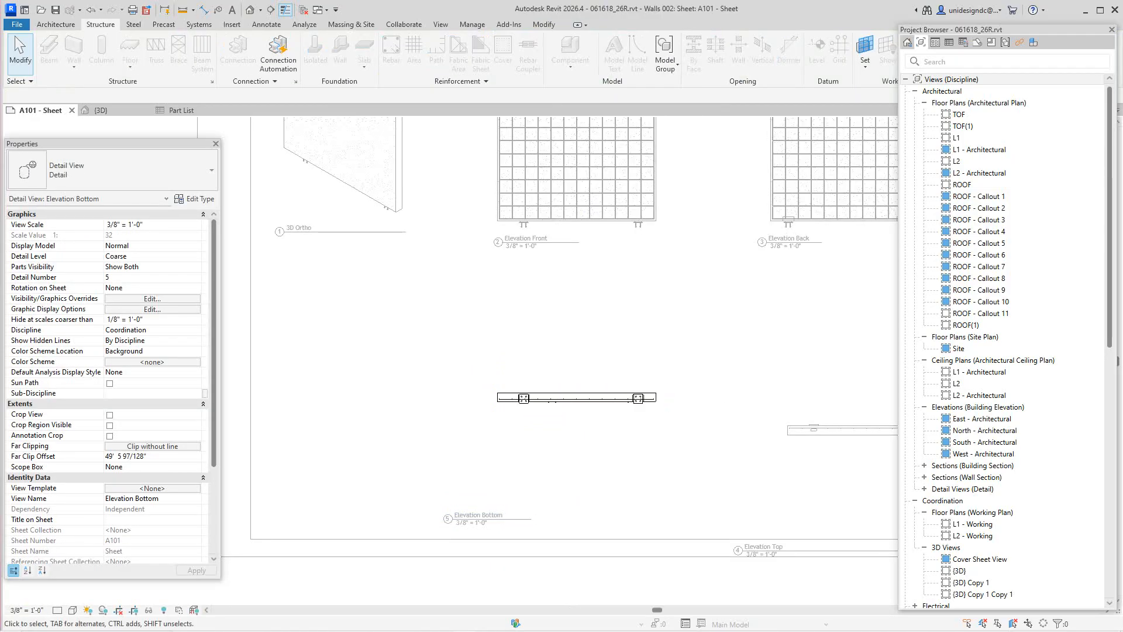
click(196, 224)
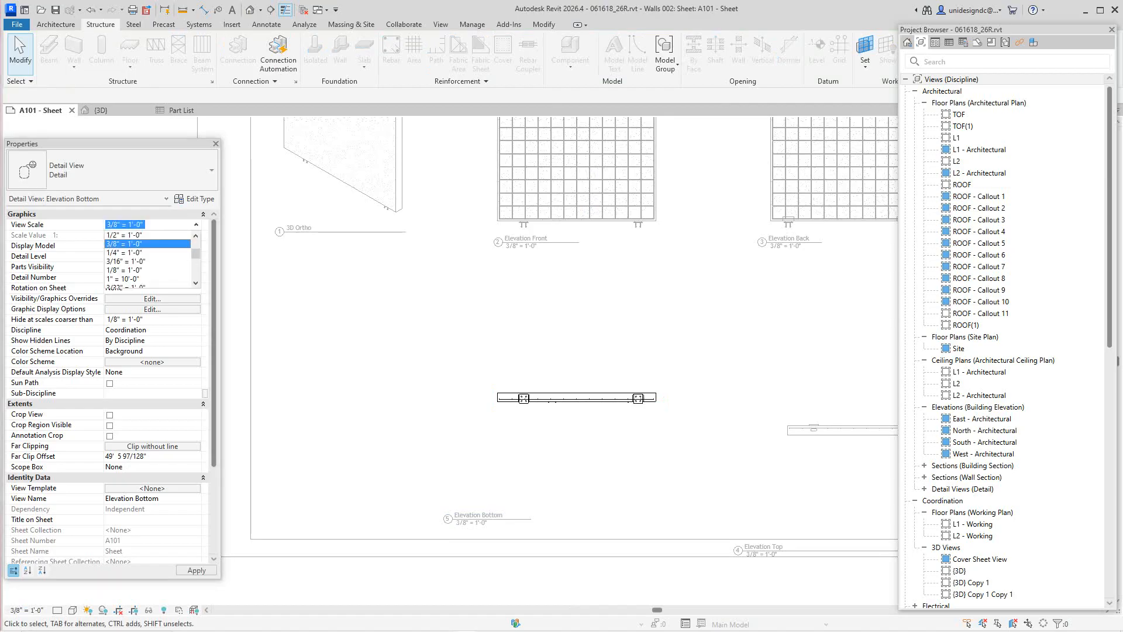
click(147, 235)
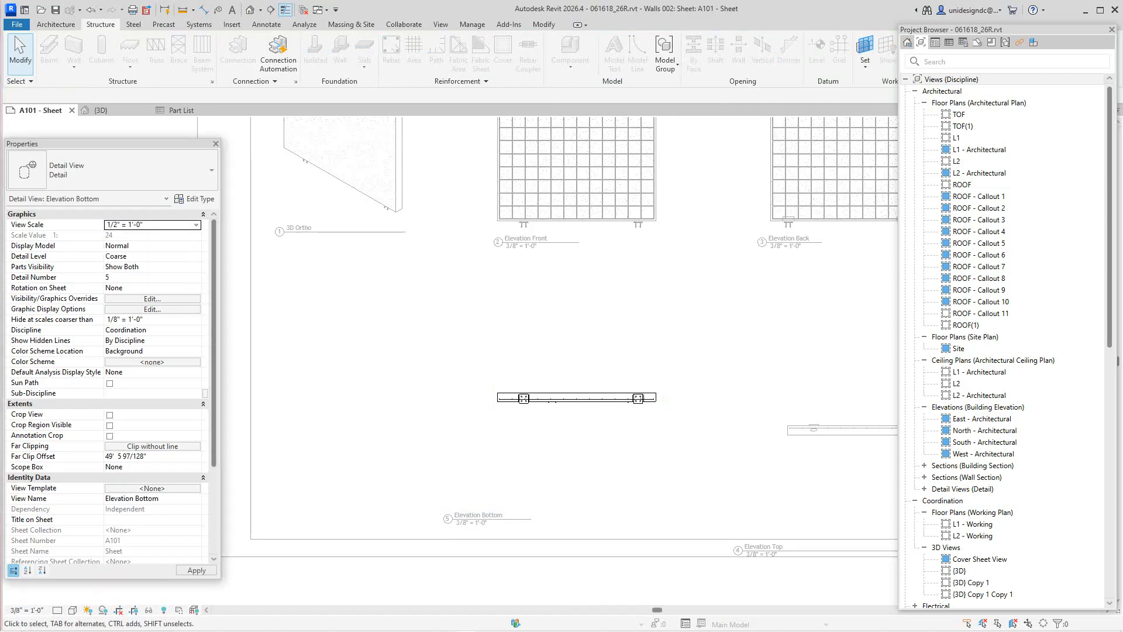
scroll(563, 361, down, 1)
scroll(555, 438, down, 1)
middle_drag(563, 361, 563, 508)
scroll(647, 508, up, 5)
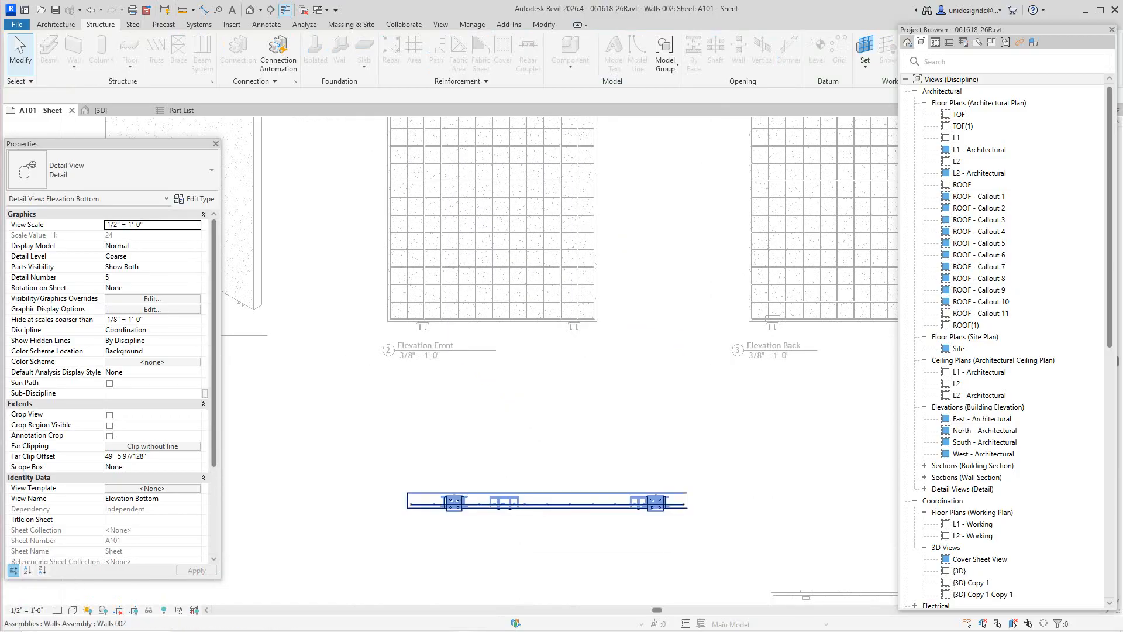
right_click(593, 504)
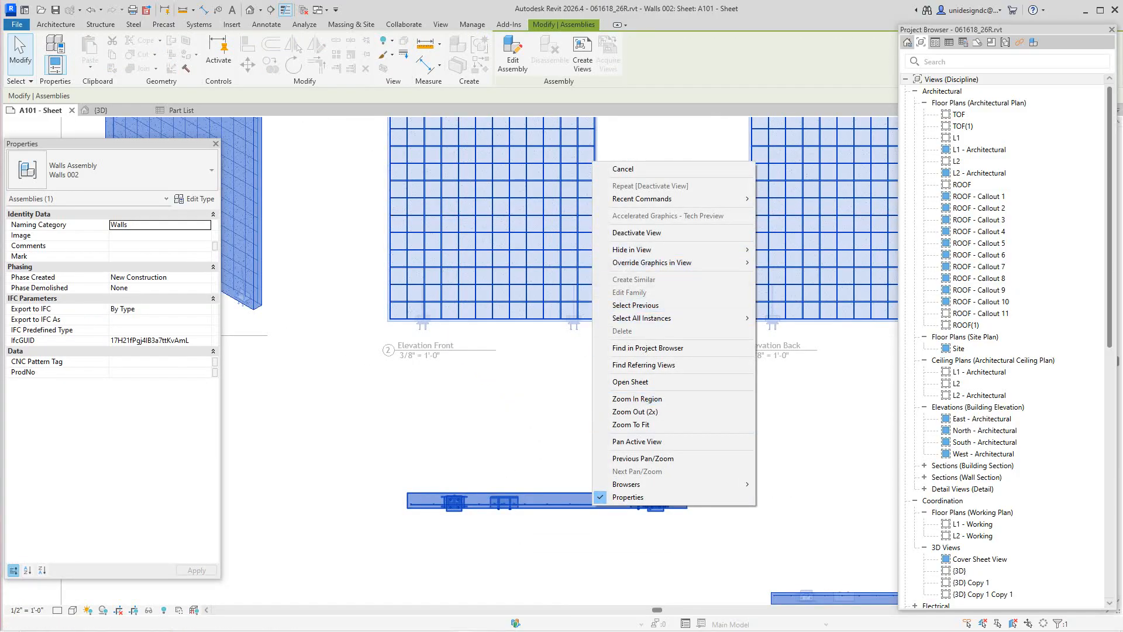
click(636, 232)
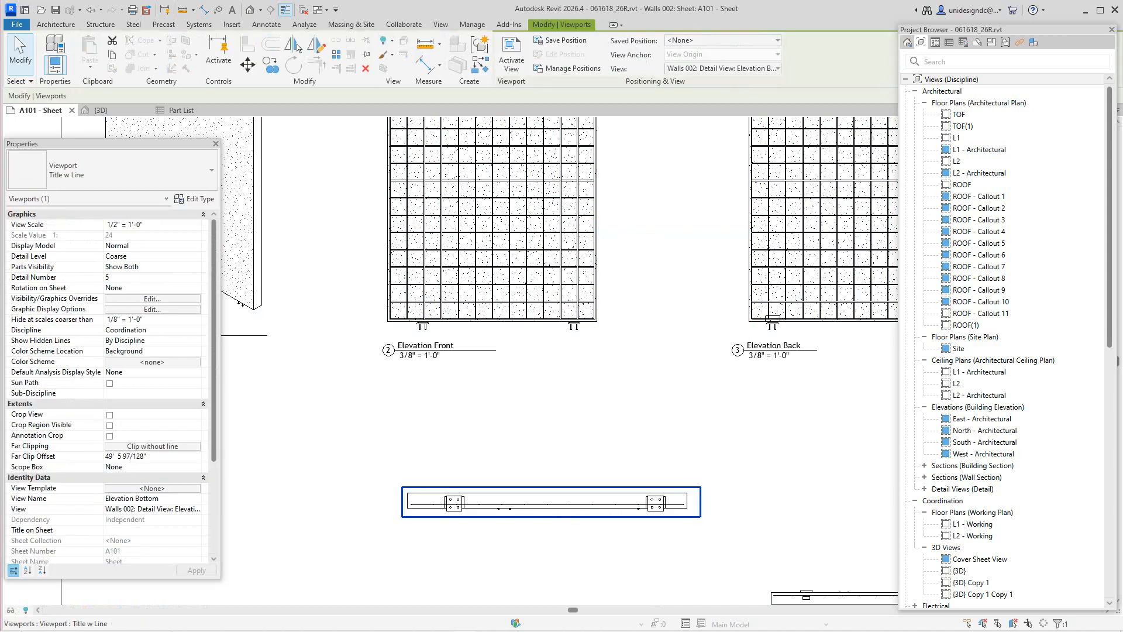
Reposition the Elevation Bottom viewport beneath Elevation Front and move its title inside the sheet border, just below the drawing
drag(562, 508, 467, 565)
scroll(467, 565, down, 5)
middle_drag(466, 565, 497, 460)
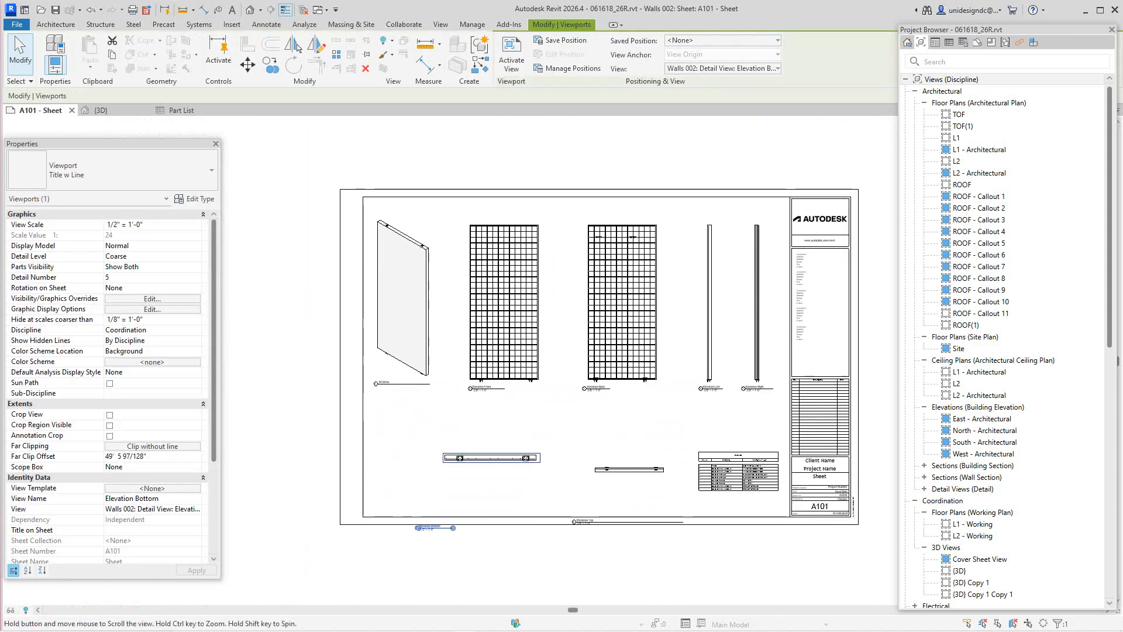
key(Escape)
scroll(443, 565, up, 3)
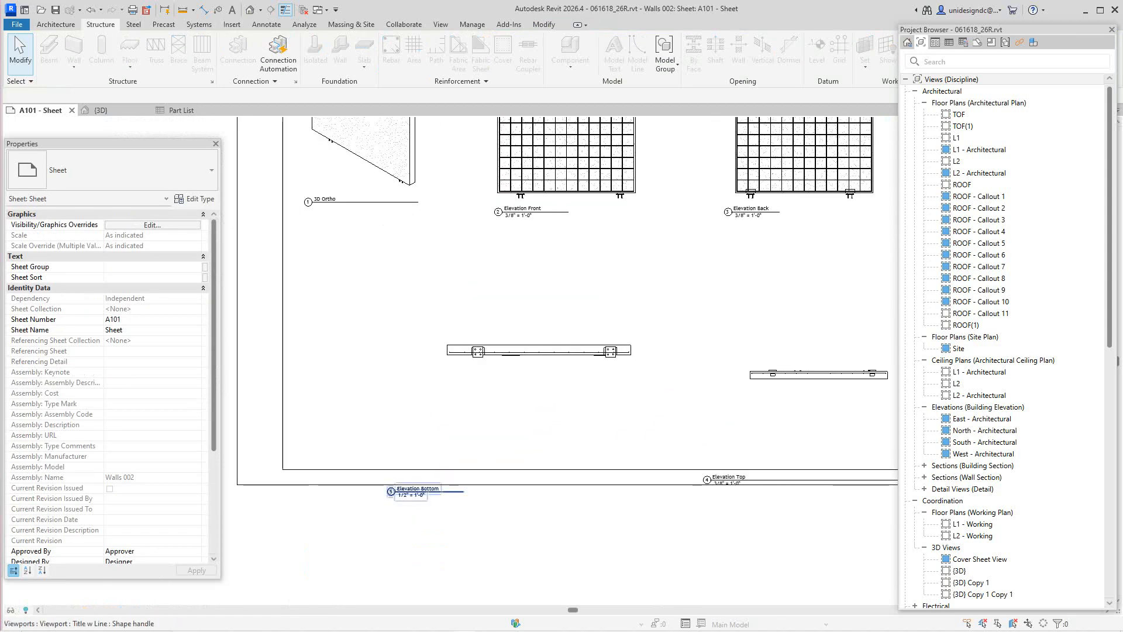
drag(409, 492, 500, 402)
scroll(500, 402, down, 3)
scroll(664, 451, up, 3)
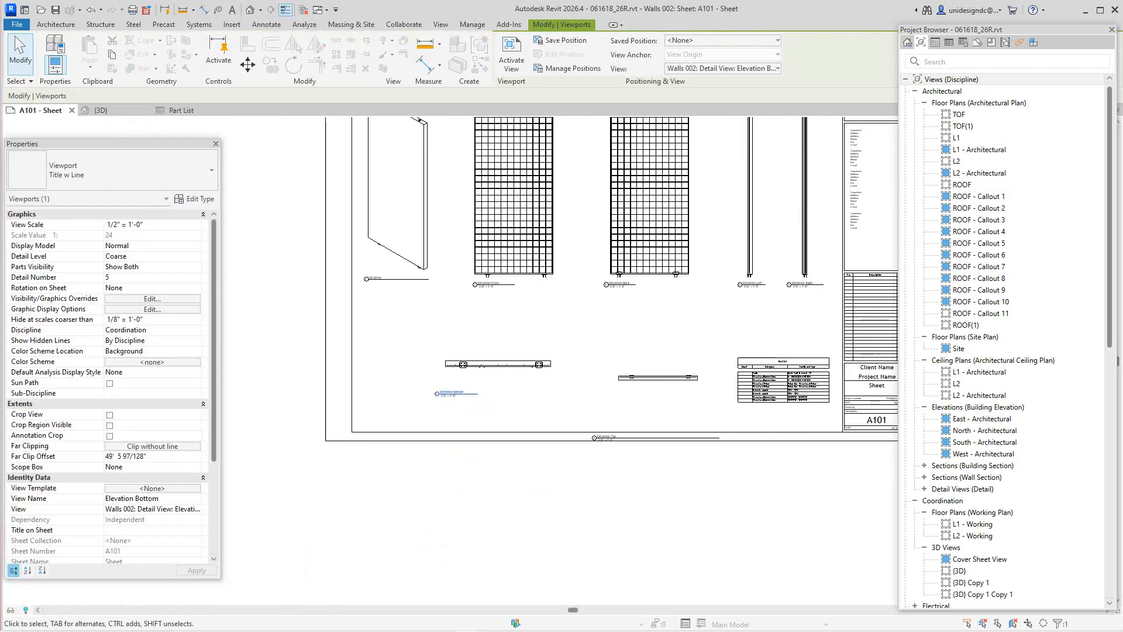
Move the Elevation Top title just below its drawing, align it with the Elevation Bottom title, and shorten its line
drag(561, 426, 562, 396)
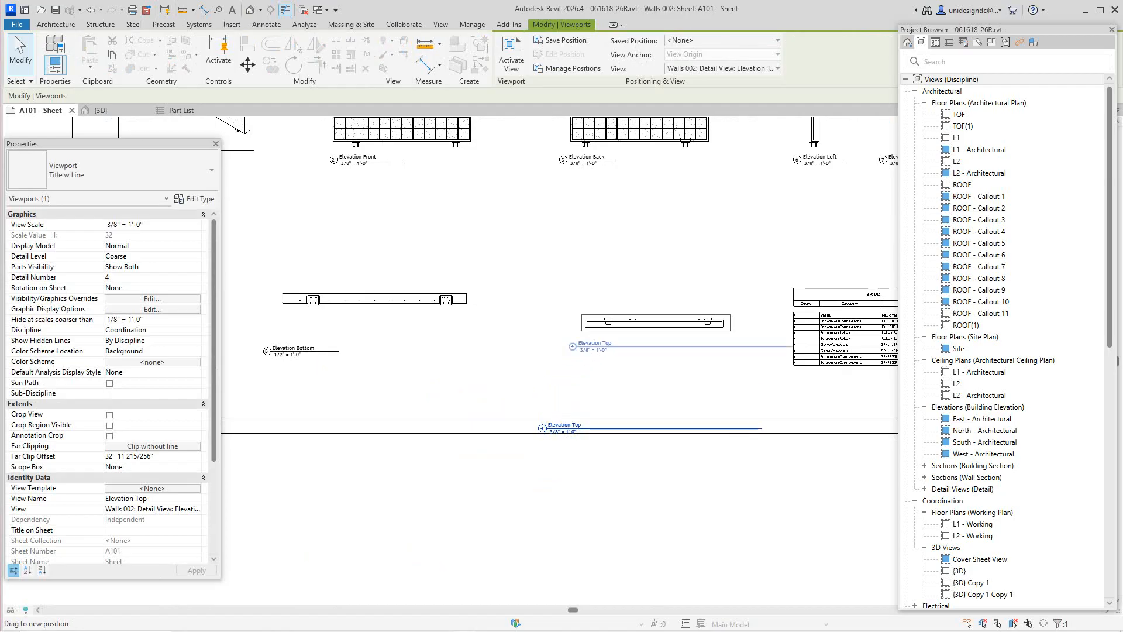
drag(594, 345, 608, 345)
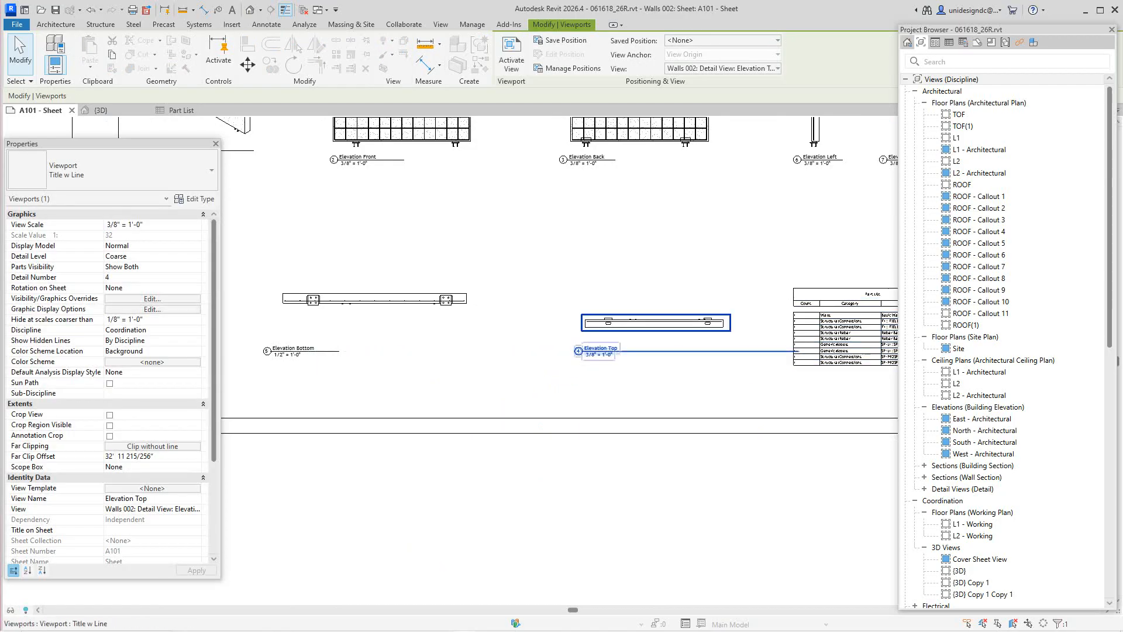
drag(798, 351, 745, 351)
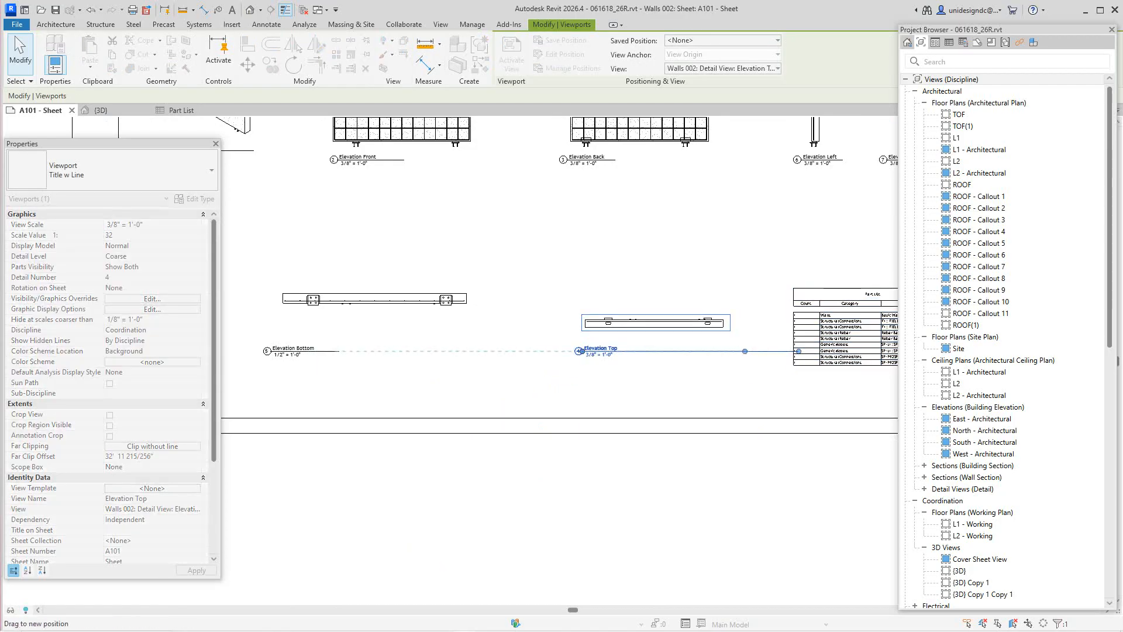
drag(654, 350, 654, 351)
key(Escape)
scroll(484, 303, up, 2)
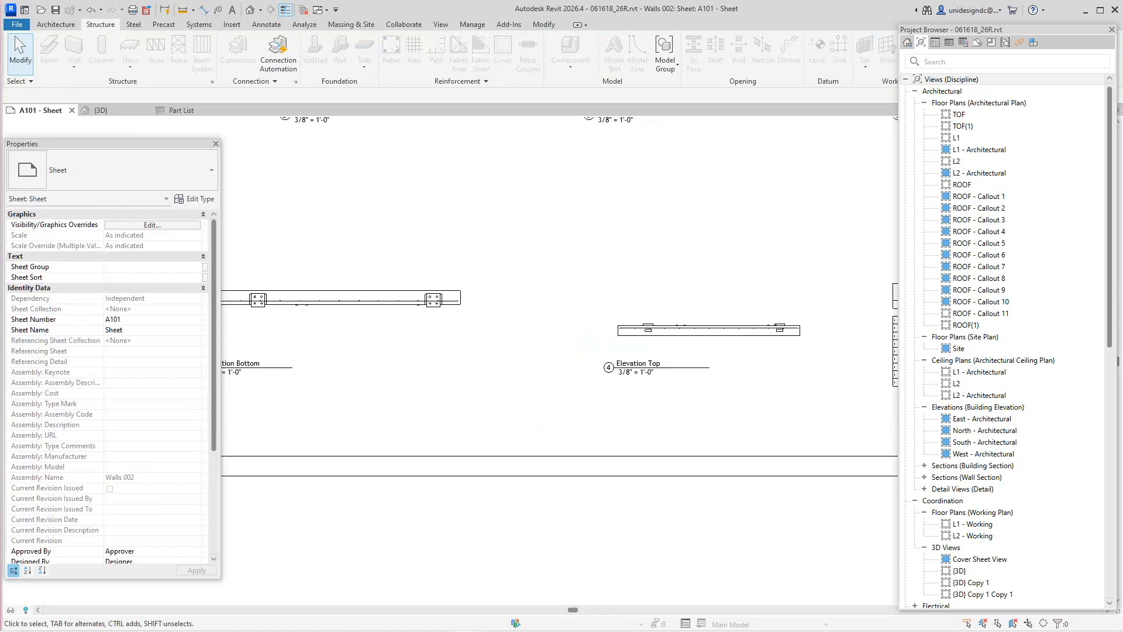
Activate the Elevation Bottom viewport, set its view scale to 3/8" = 1'-0", and deactivate the view
scroll(481, 304, down, 3)
middle_drag(481, 304, 541, 435)
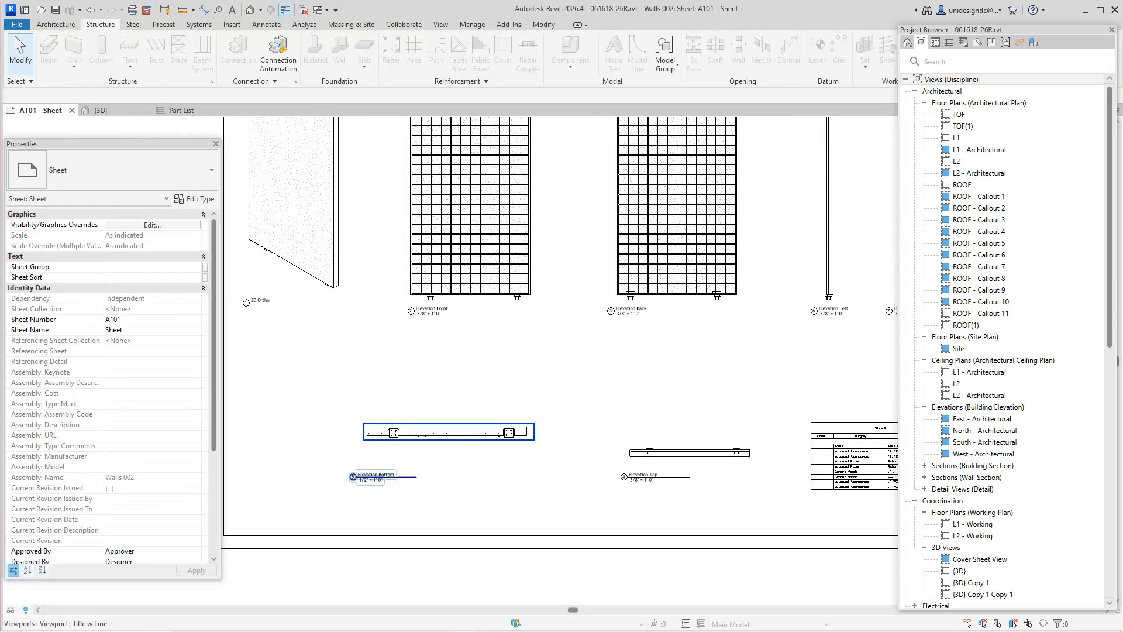
right_click(466, 434)
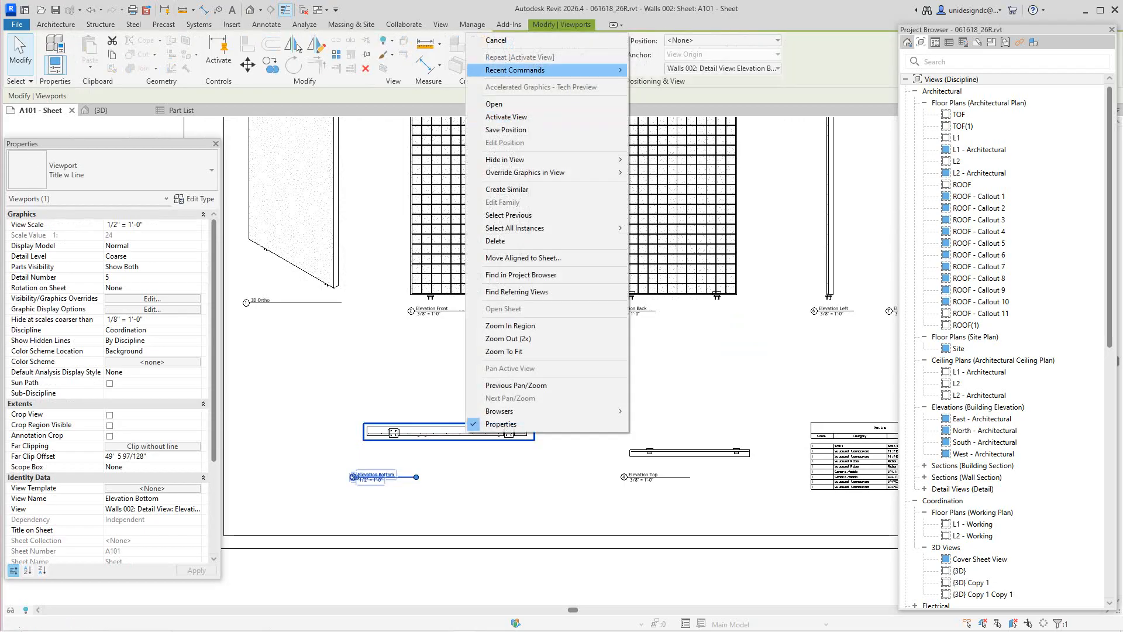
click(506, 116)
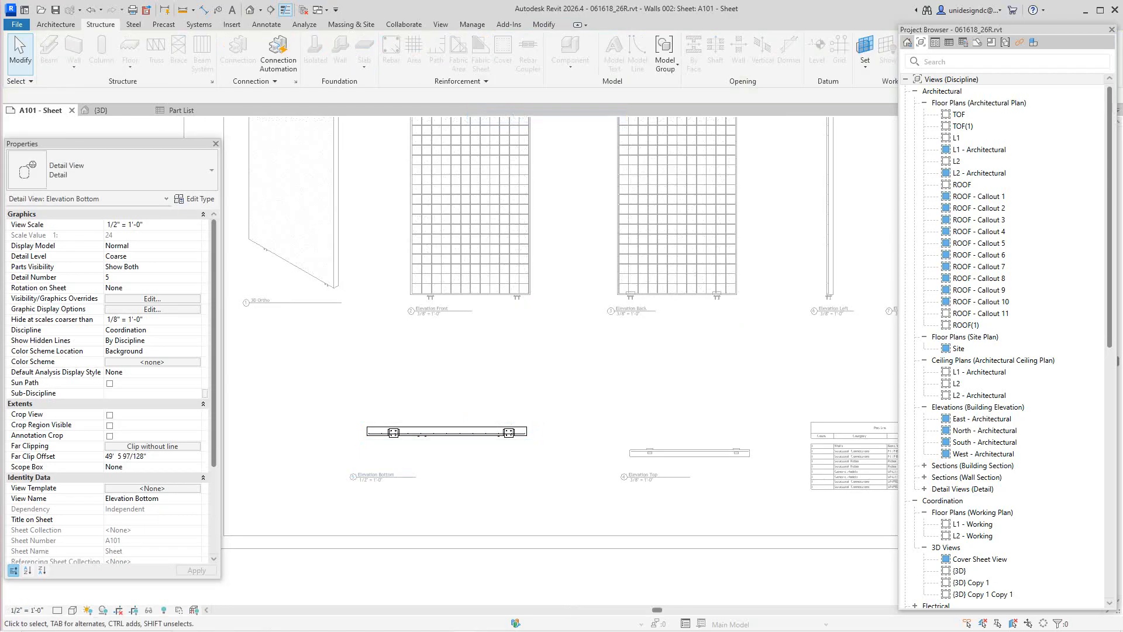
click(195, 224)
scroll(149, 258, down, 2)
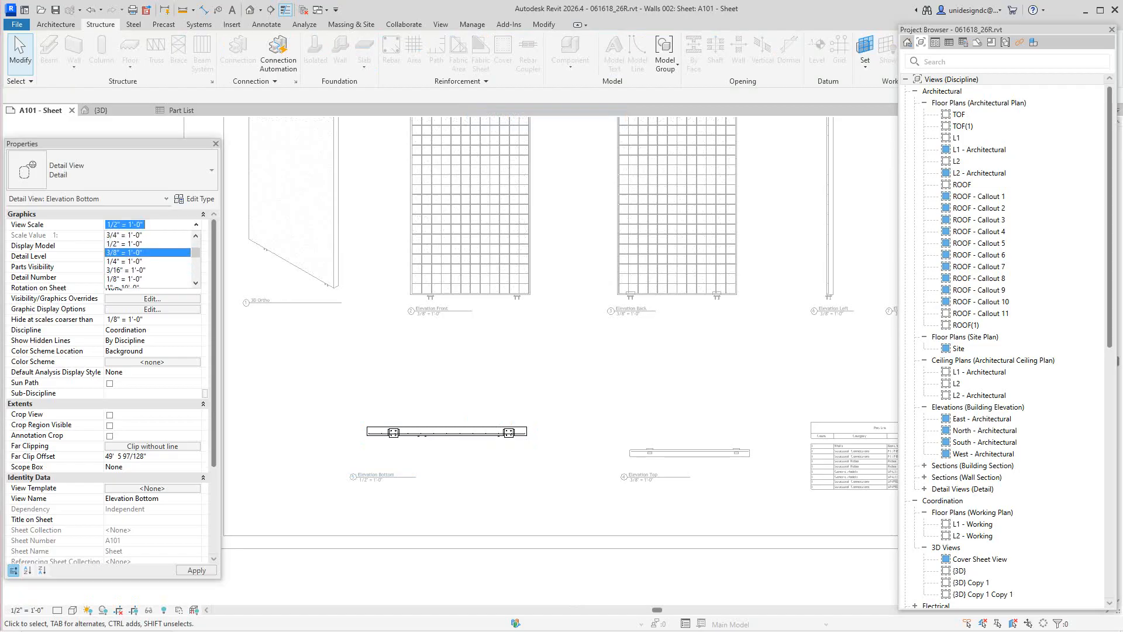
click(147, 252)
right_click(501, 350)
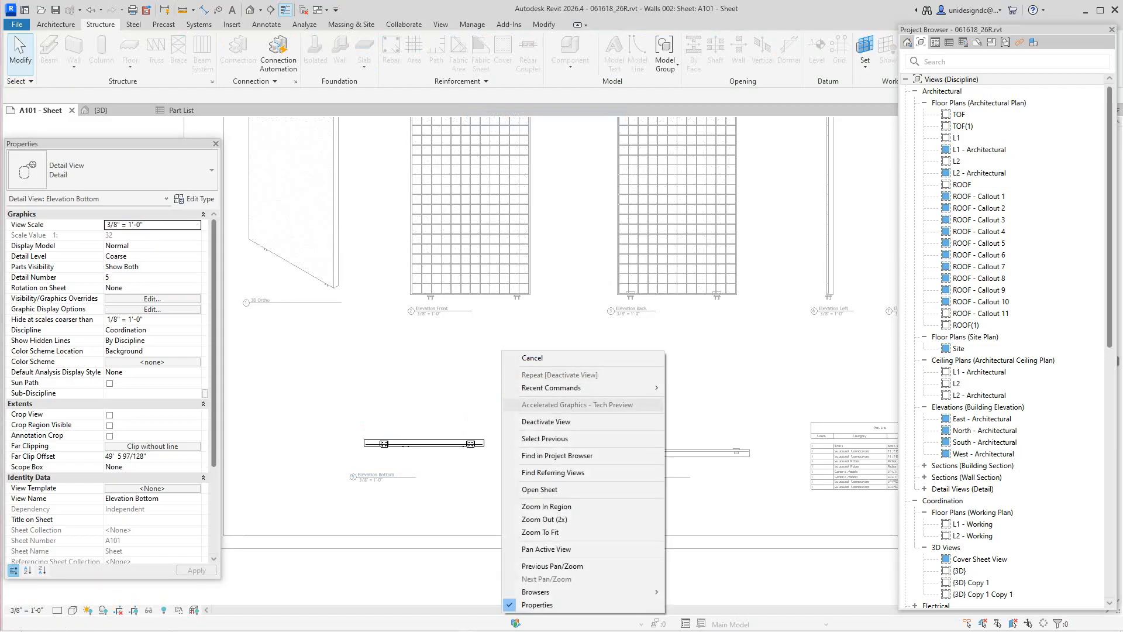
click(526, 421)
Activate the Elevation Front viewport, try a 1/2" = 1'-0" view scale, revert it, and deactivate the view
scroll(526, 421, down, 1)
middle_drag(526, 421, 499, 503)
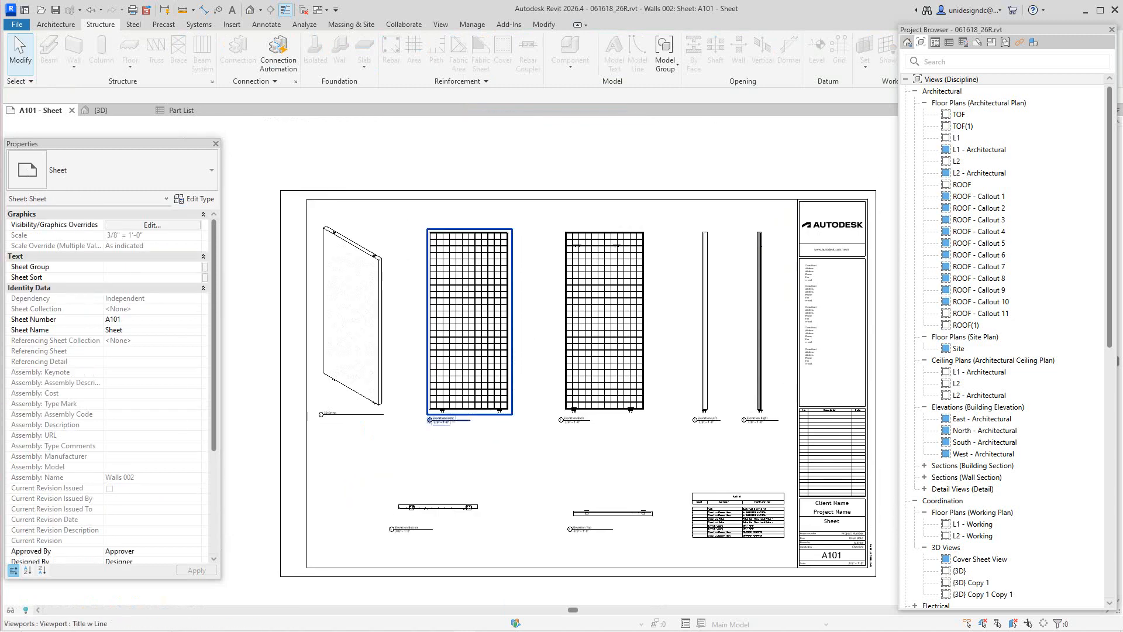
right_click(486, 232)
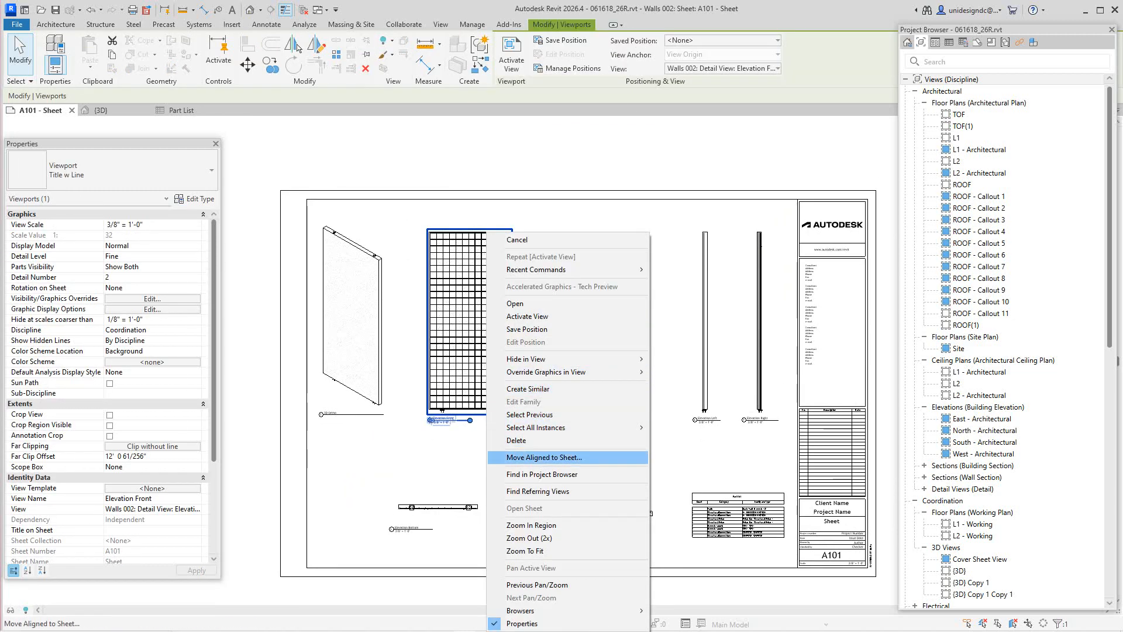
click(527, 316)
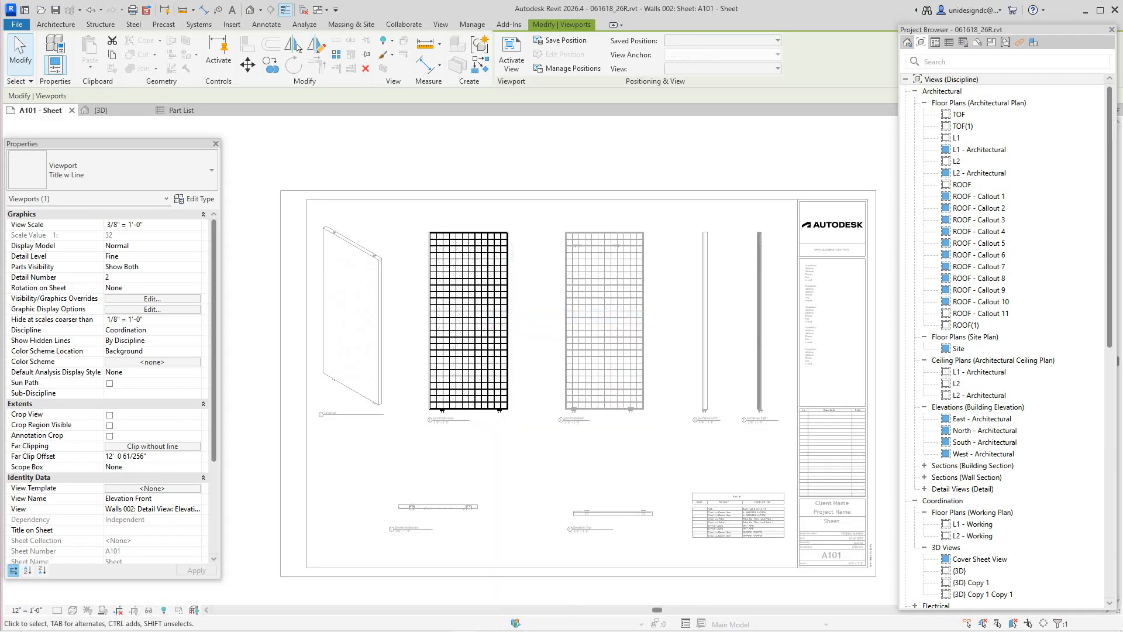
click(196, 224)
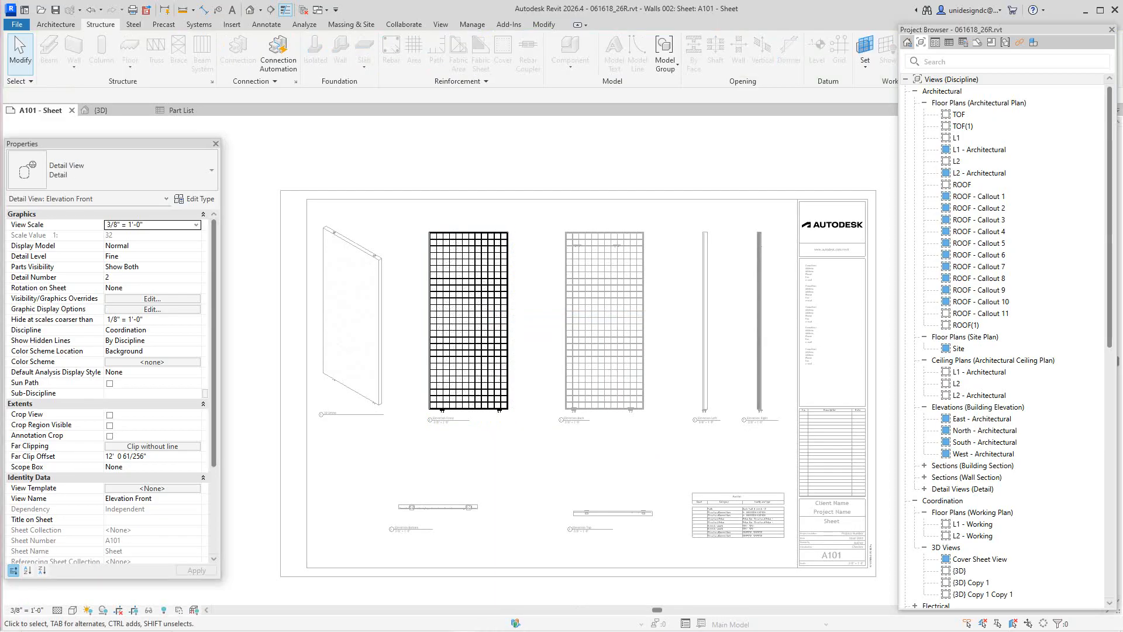
scroll(149, 258, down, 1)
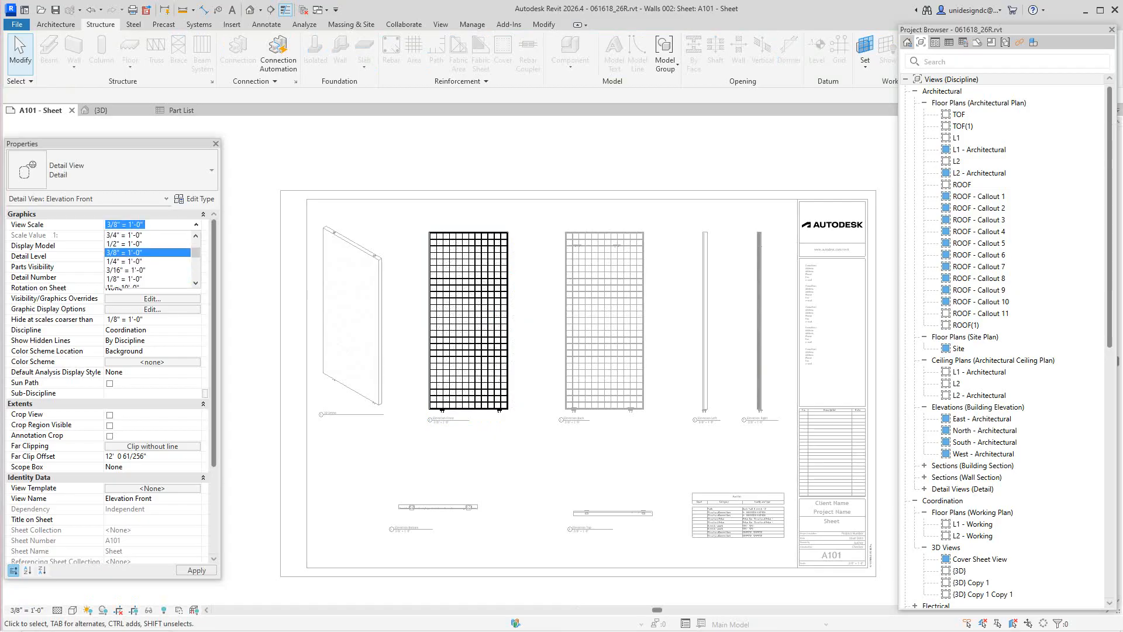
click(146, 243)
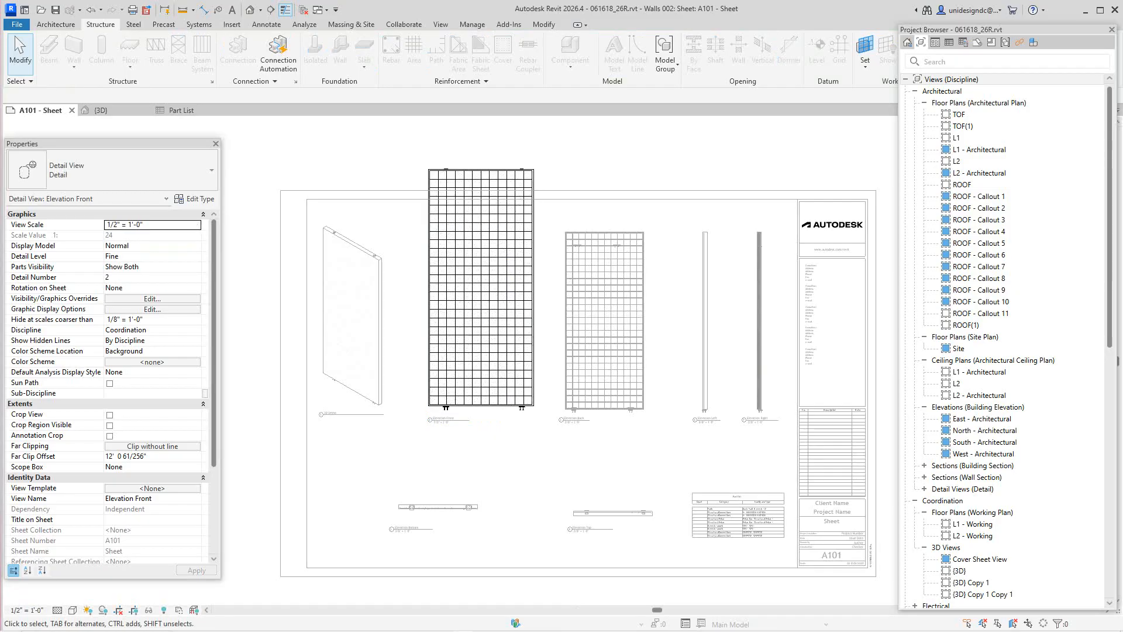
scroll(538, 337, down, 1)
scroll(506, 338, up, 1)
key(Tab)
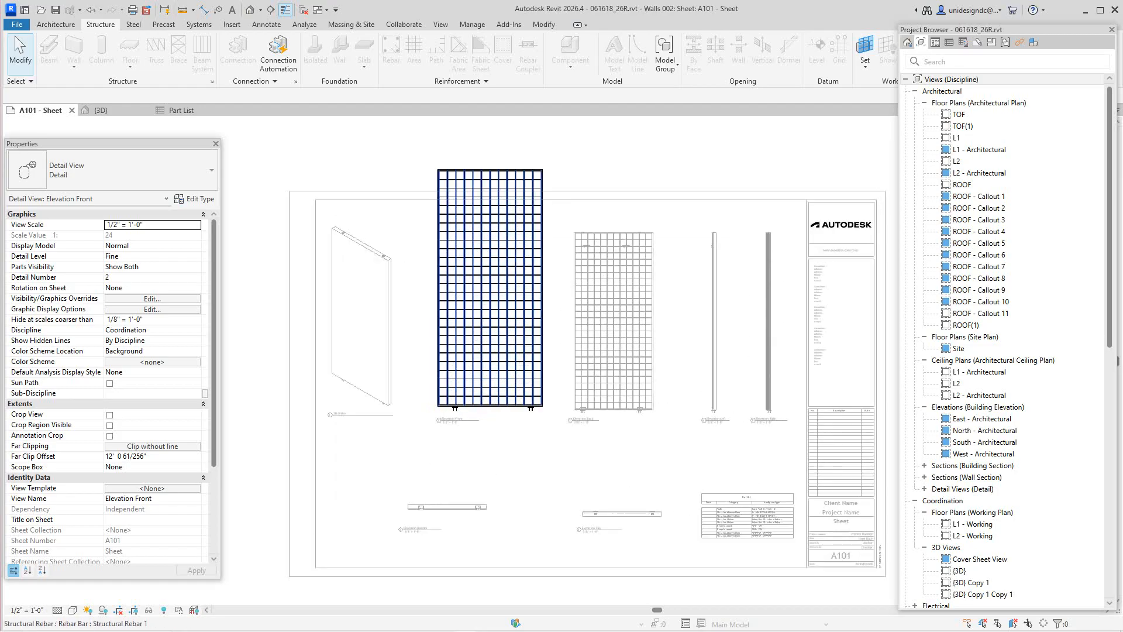
click(507, 338)
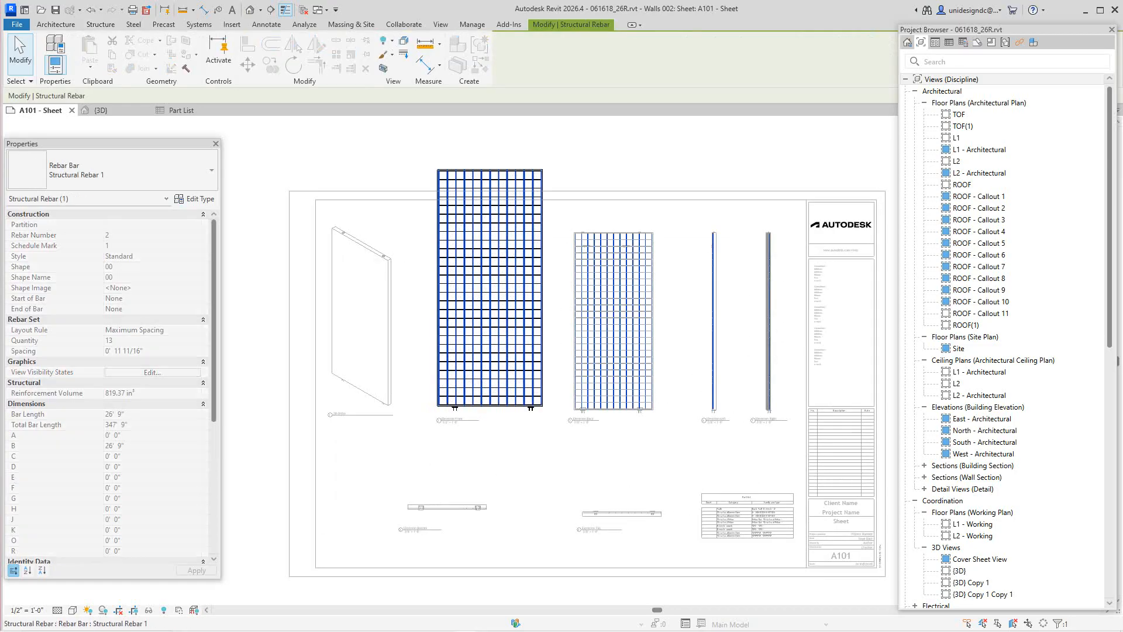
key(Escape)
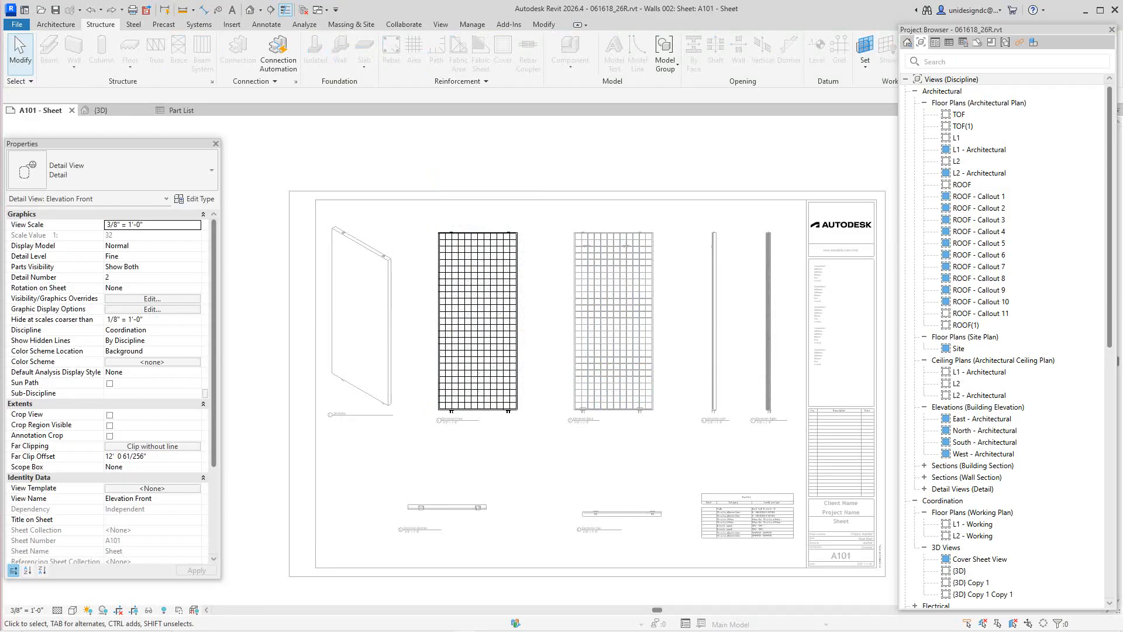
right_click(489, 211)
click(534, 284)
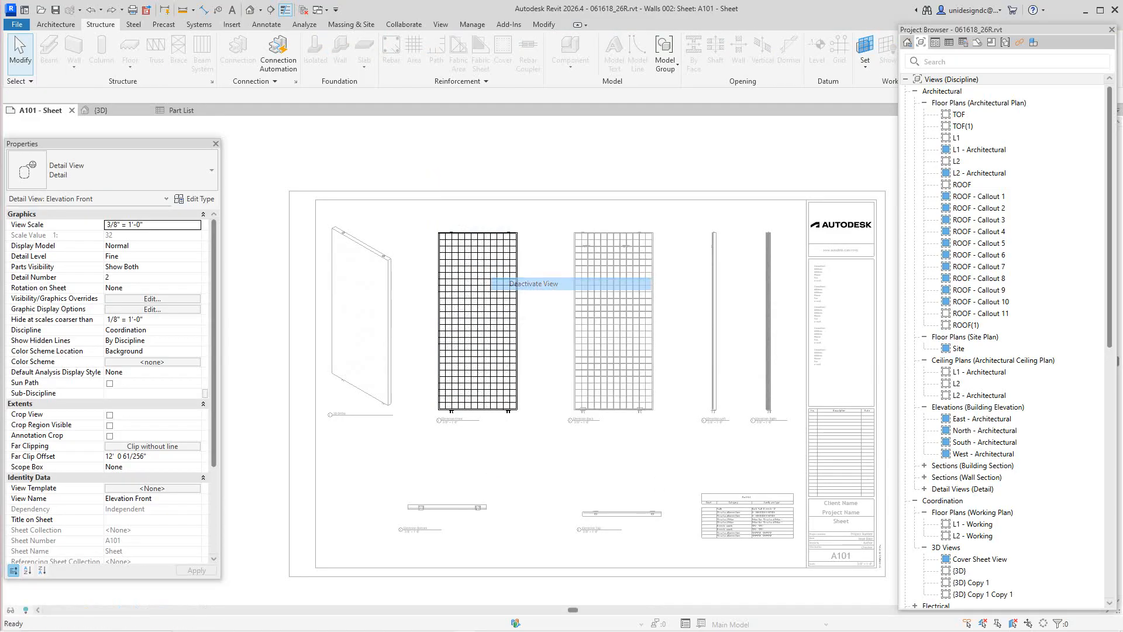
Activate the Elevation Top viewport and set its detail level to Fine
scroll(511, 553, up, 5)
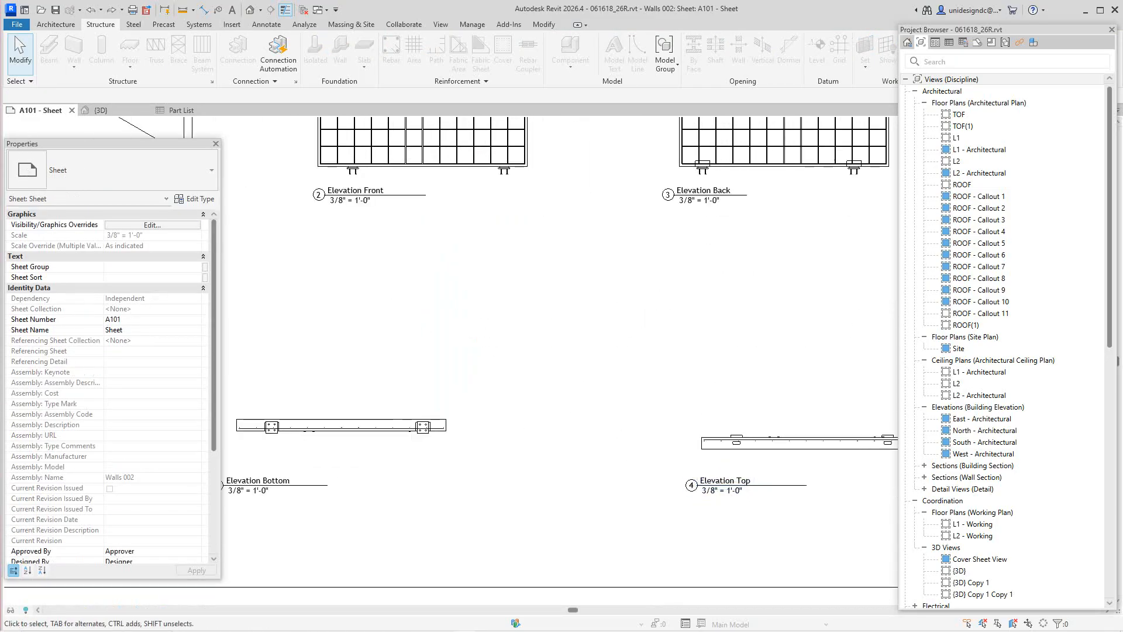
scroll(756, 445, up, 3)
middle_drag(756, 446, 655, 404)
click(656, 403)
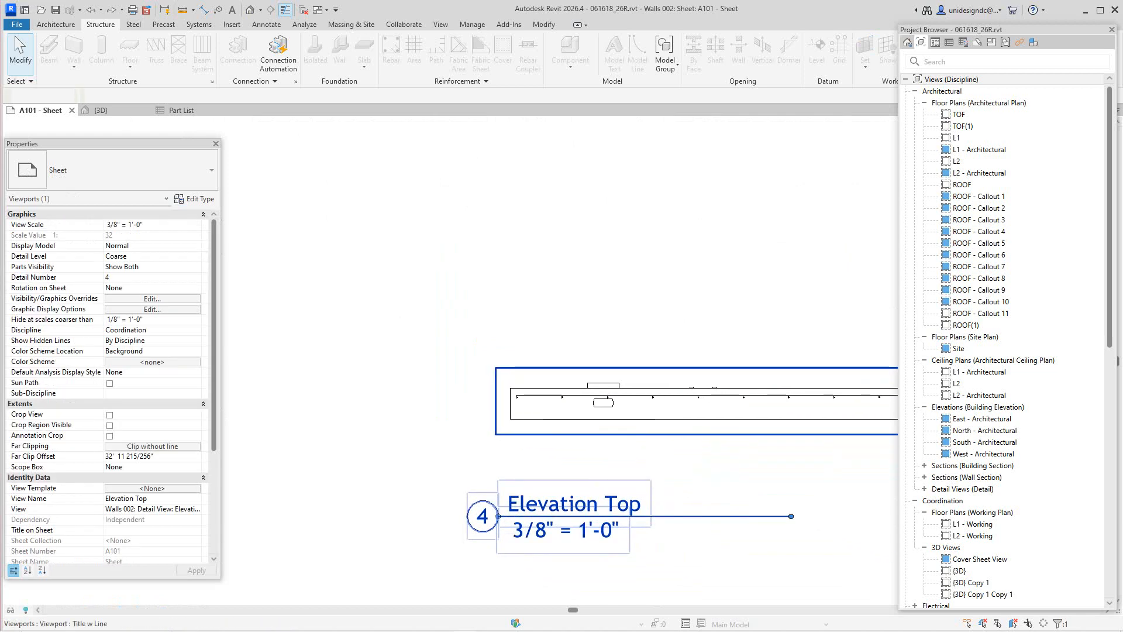
right_click(663, 408)
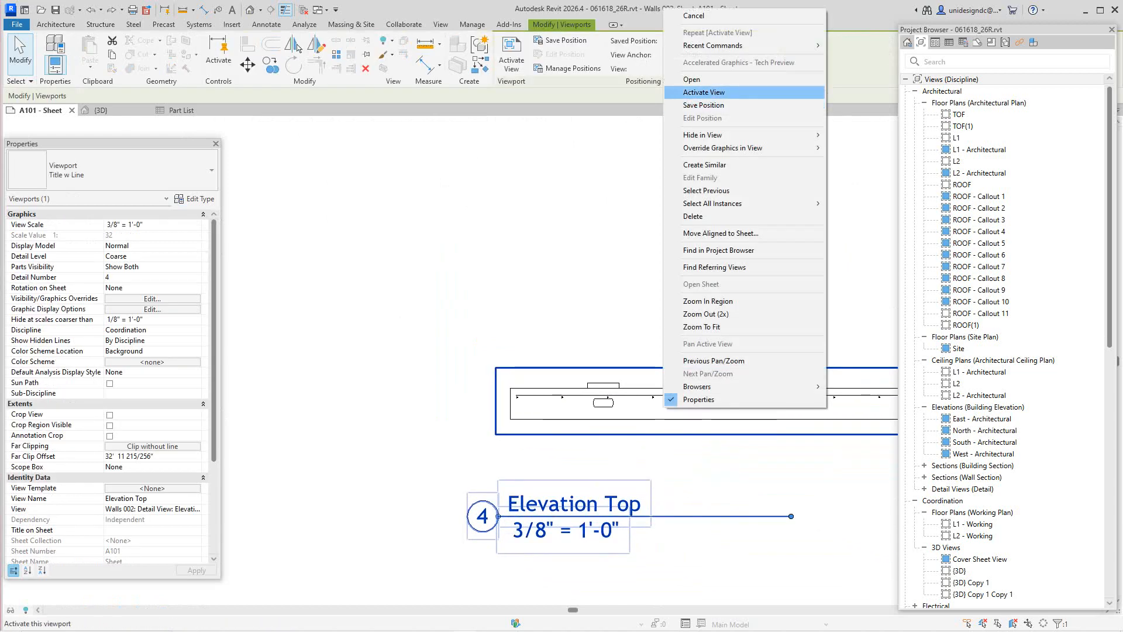
click(703, 91)
click(58, 609)
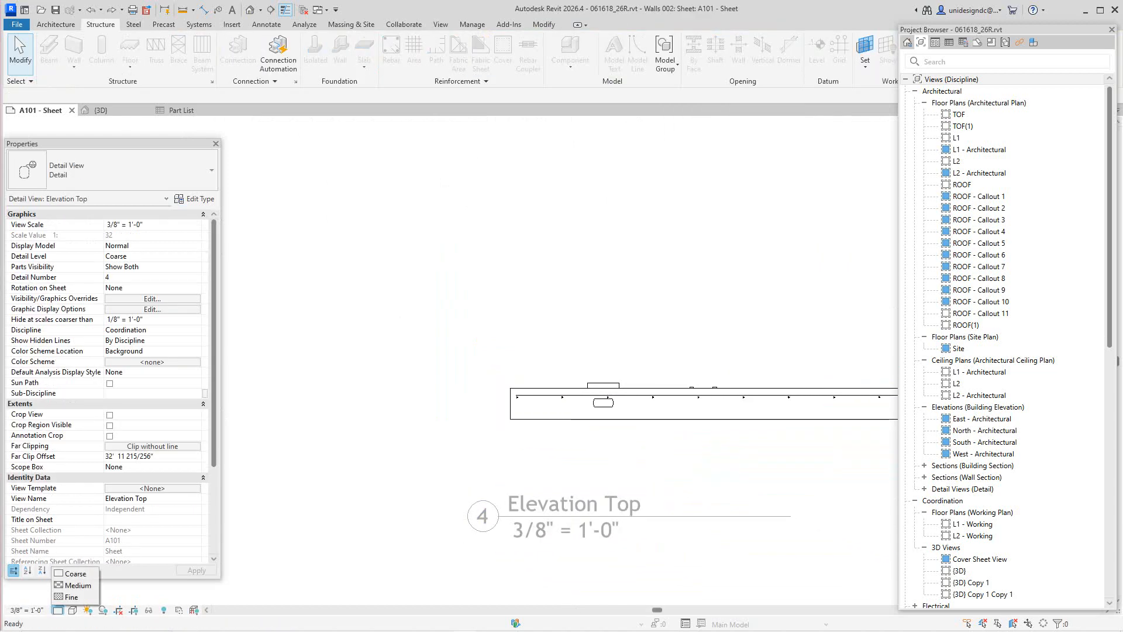
click(71, 597)
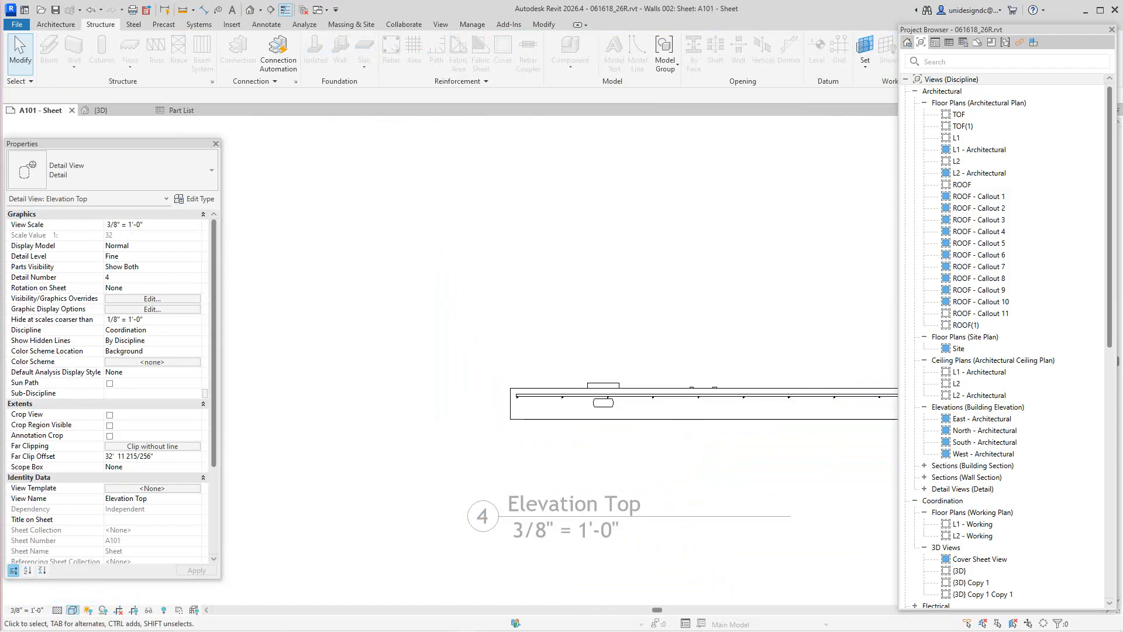
click(72, 609)
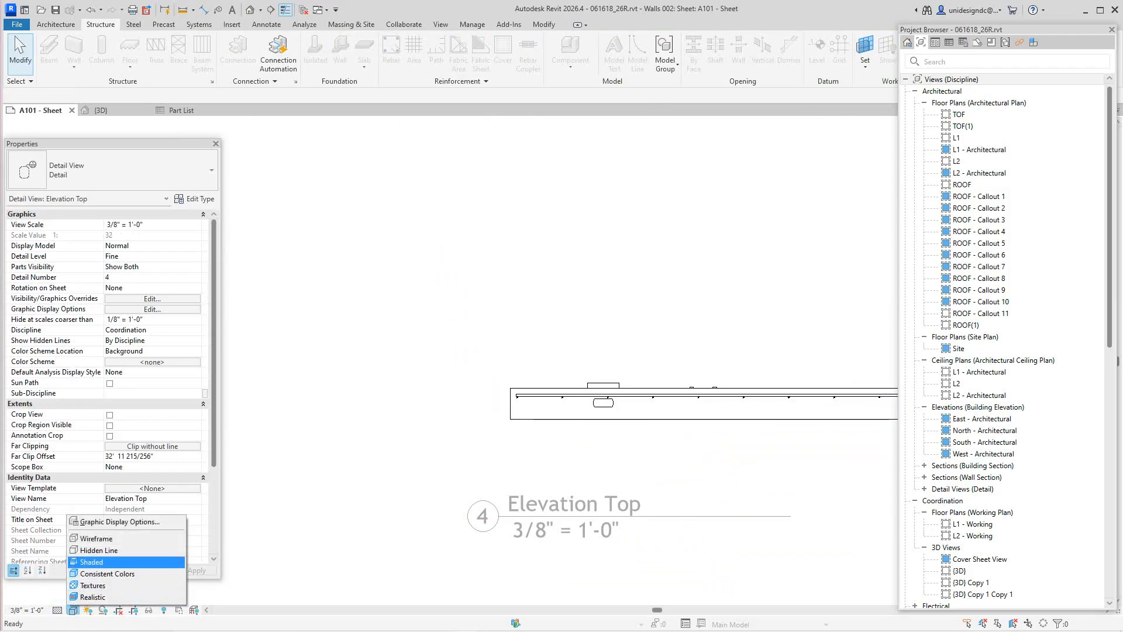
key(Escape)
Check the full width of the Elevation Top drawing and deactivate the view
scroll(510, 427, down, 2)
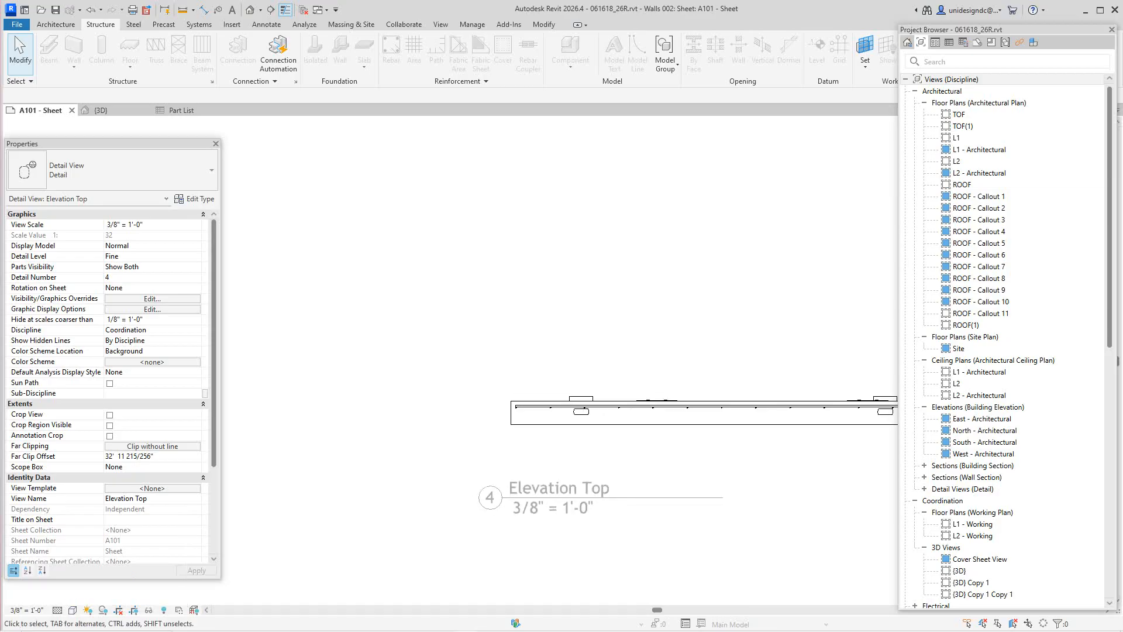
middle_drag(510, 427, 464, 432)
scroll(762, 427, up, 2)
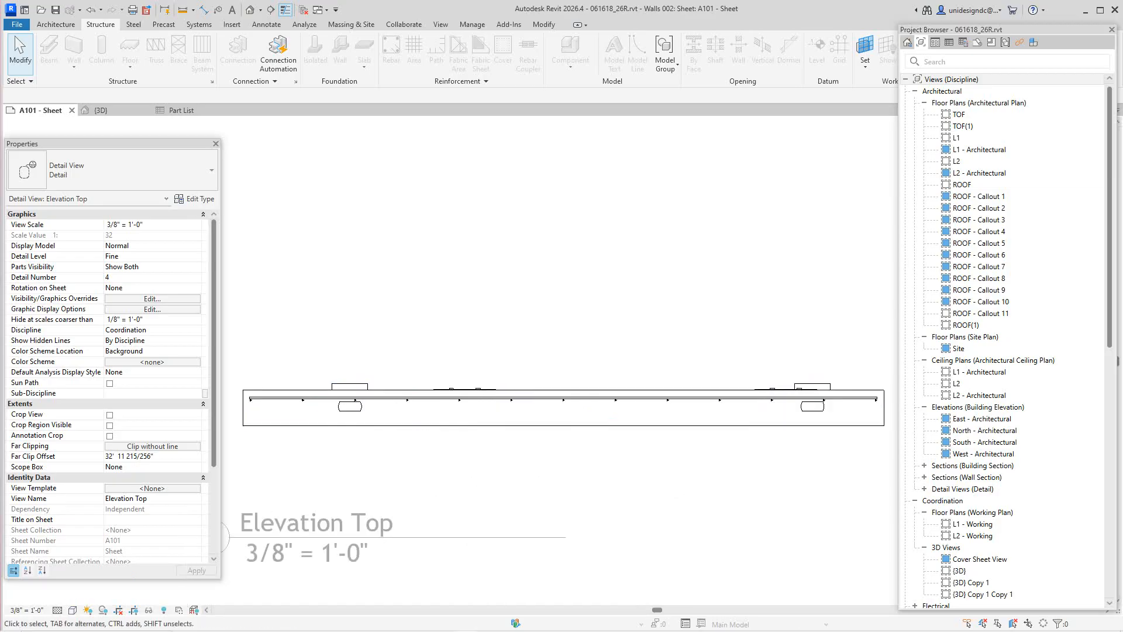
scroll(718, 475, down, 5)
scroll(705, 481, up, 1)
middle_drag(705, 476, 787, 427)
scroll(679, 433, down, 4)
scroll(442, 427, down, 2)
scroll(498, 369, down, 1)
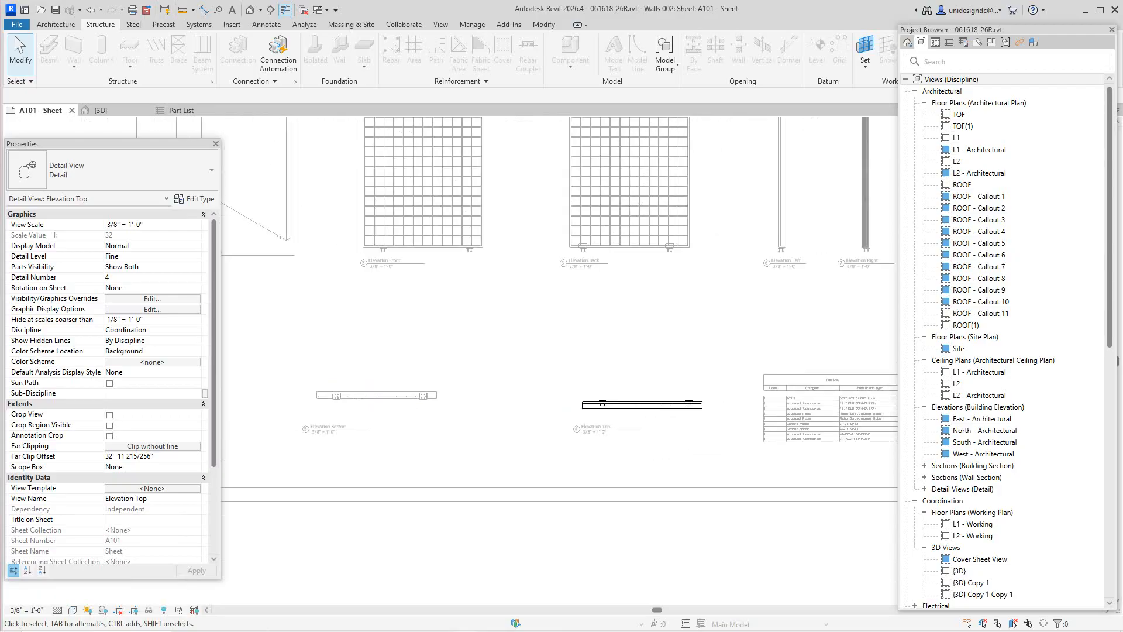
right_click(456, 359)
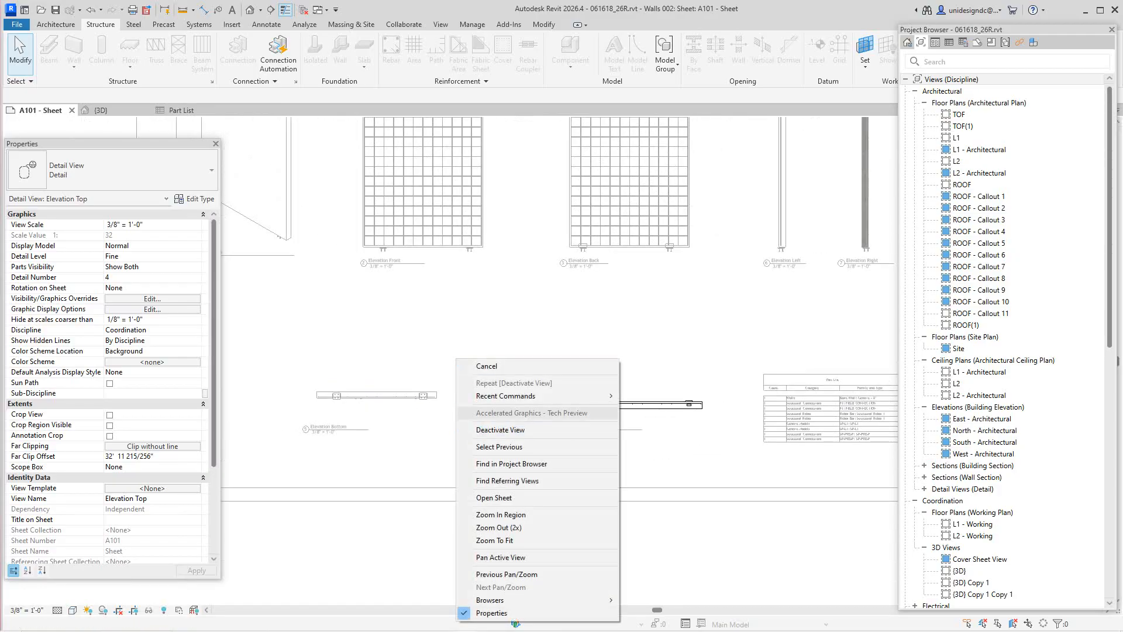
click(500, 430)
Reposition the Elevation Bottom viewport with its title beneath Elevation Front, offset slightly to the left of it
drag(305, 428, 367, 429)
click(448, 444)
scroll(448, 443, down, 1)
scroll(448, 444, up, 2)
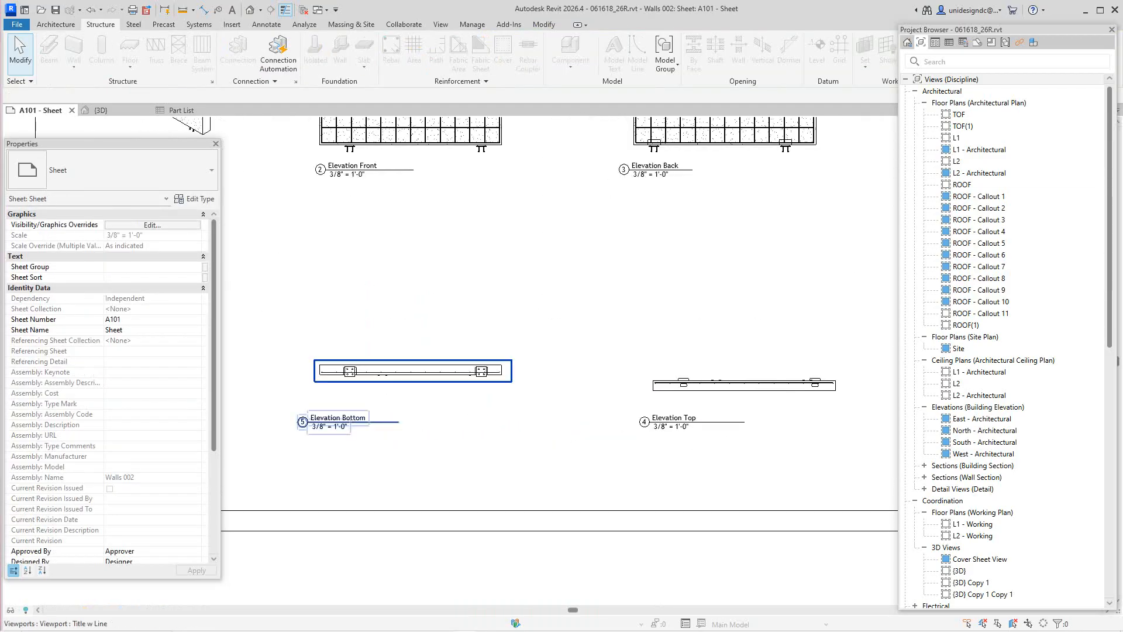
mouse_move(306, 425)
mouse_down()
mouse_move(305, 447)
mouse_move(304, 430)
mouse_move(290, 426)
mouse_up()
click(448, 444)
Raise the Elevation Top viewport slightly and lower its title into line with the Elevation Bottom title
mouse_move(747, 385)
mouse_down()
mouse_move(747, 348)
mouse_move(742, 376)
mouse_up()
key(Escape)
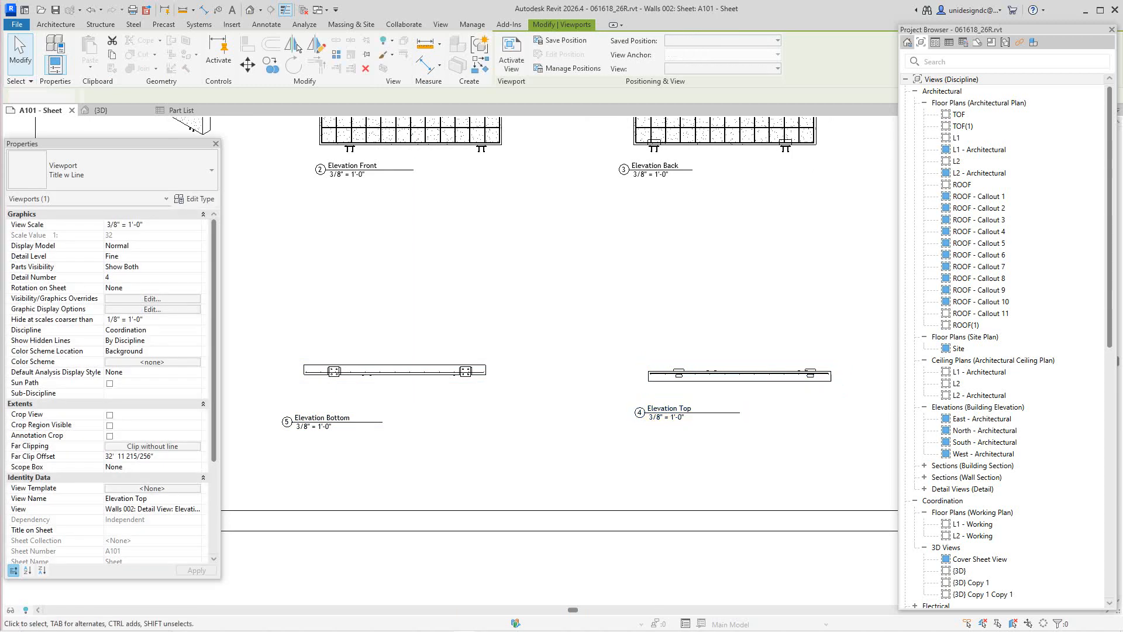
mouse_move(669, 412)
mouse_down()
mouse_move(666, 441)
mouse_move(673, 412)
mouse_move(673, 422)
mouse_up()
Activate the 3D Ortho viewport and set its detail level to Fine
scroll(499, 296, down, 2)
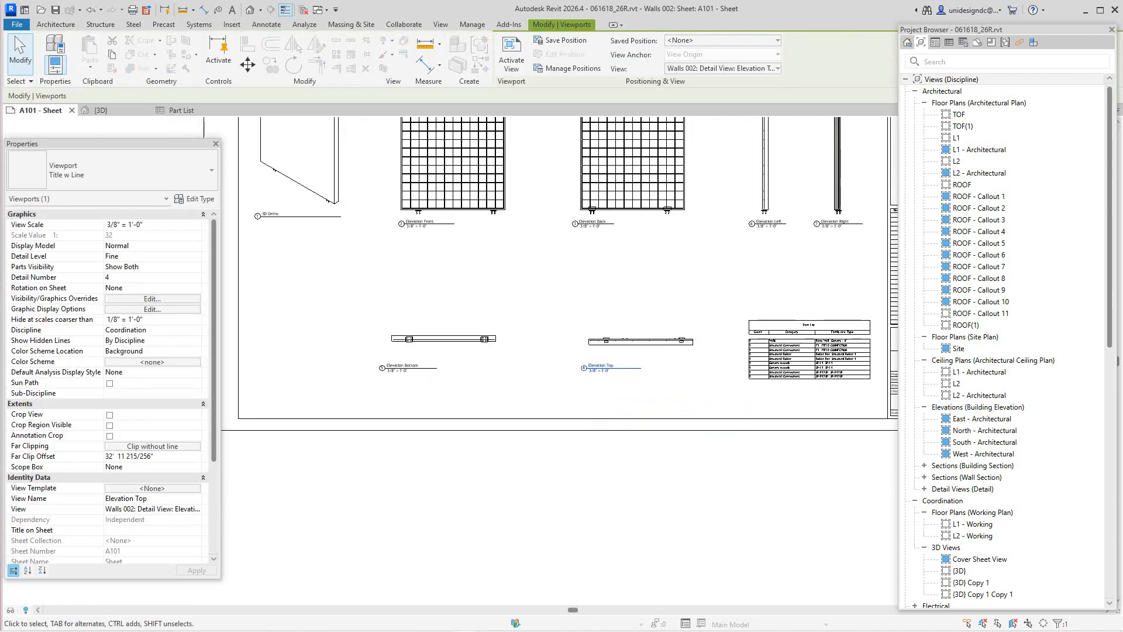
middle_drag(500, 296, 699, 488)
scroll(541, 191, up, 3)
middle_drag(541, 191, 548, 395)
scroll(460, 347, up, 1)
right_click(468, 233)
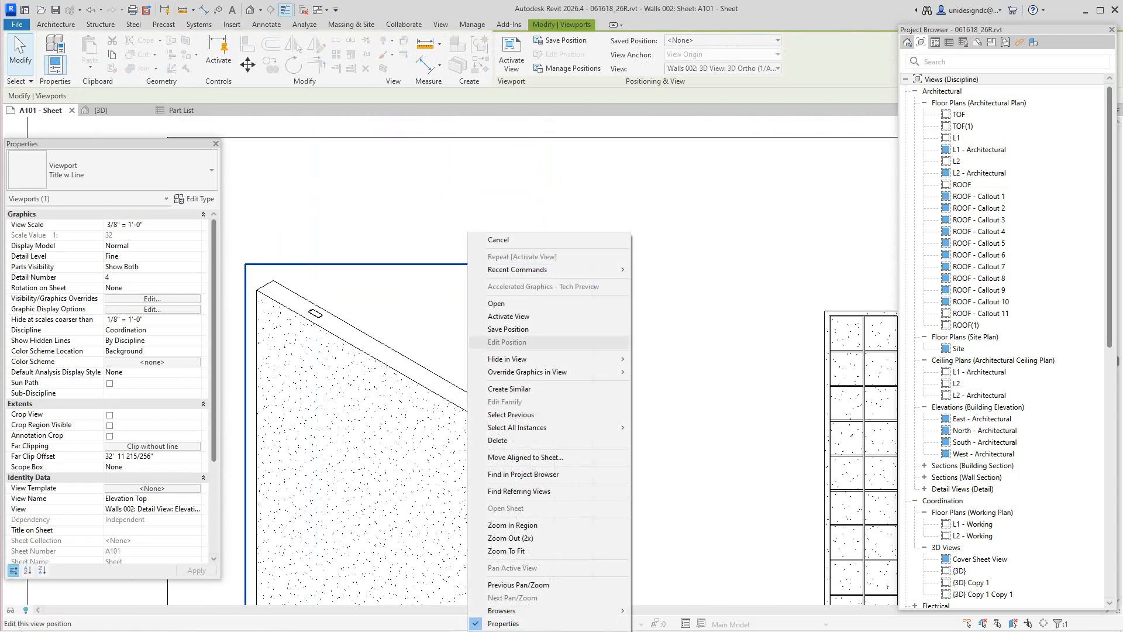
mouse_move(526, 359)
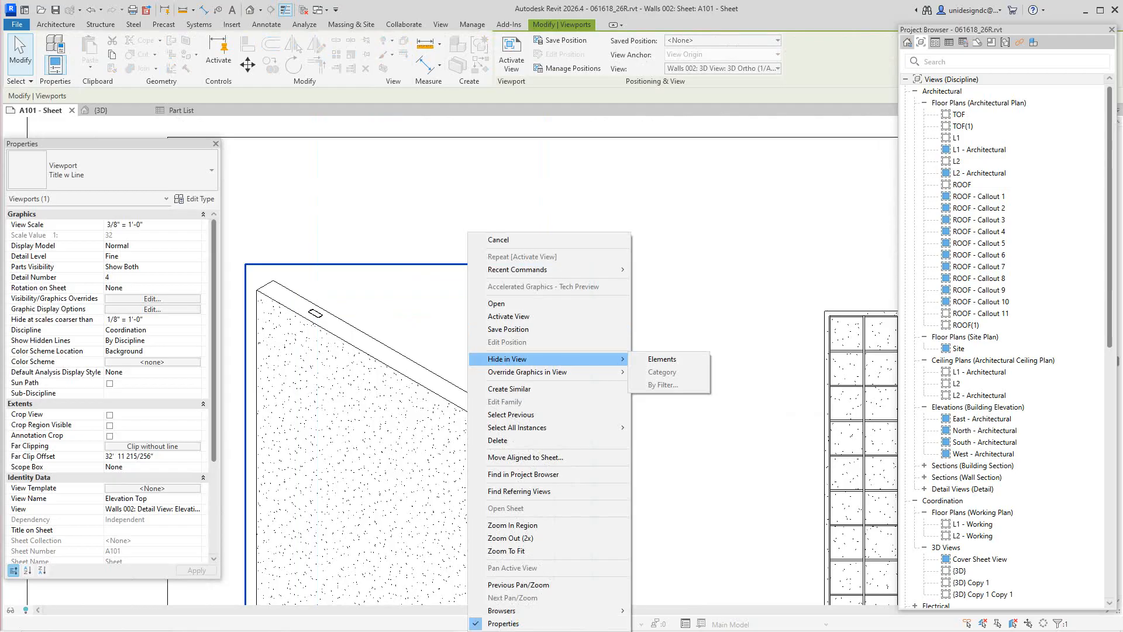
click(508, 316)
scroll(441, 431, down, 3)
middle_drag(442, 430, 459, 345)
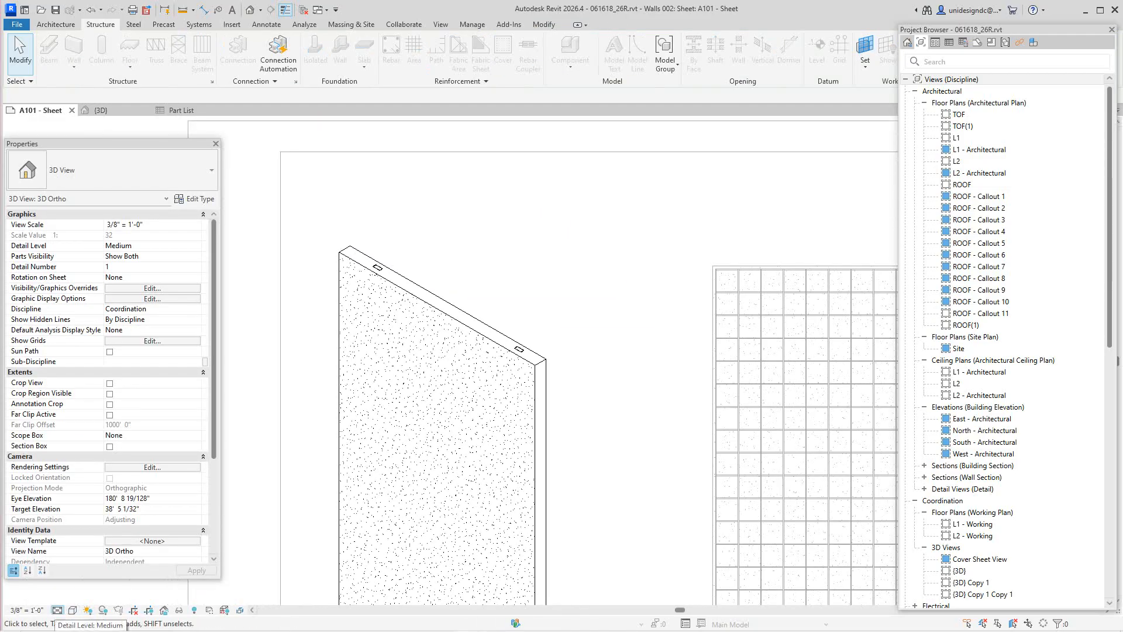
click(57, 610)
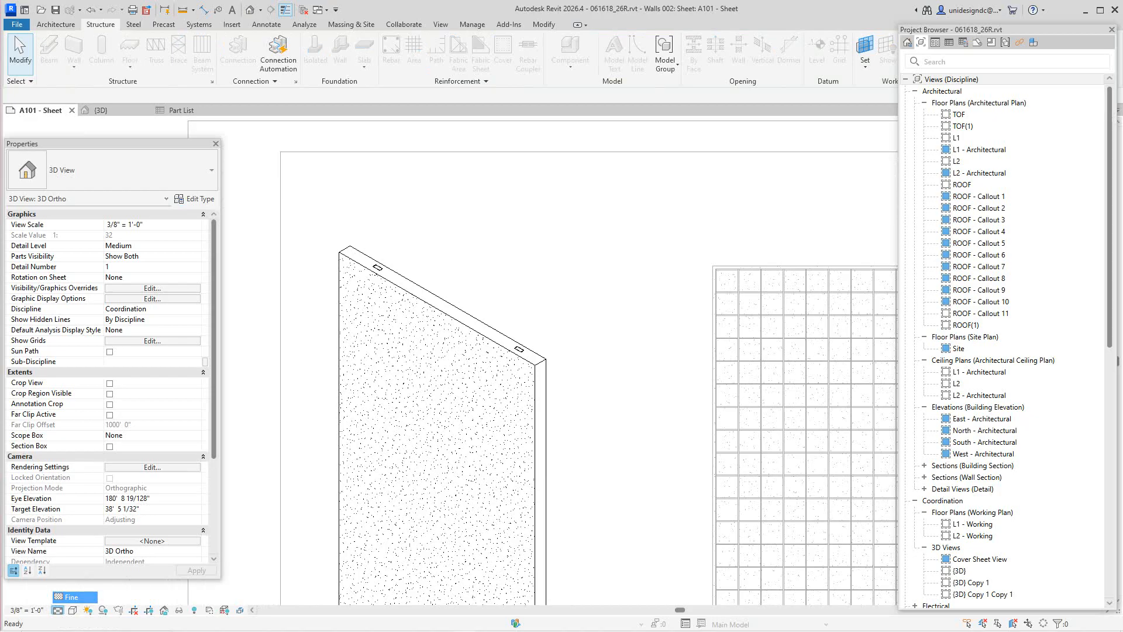
Set the visual style of the 3D Ortho view to Textures
click(72, 610)
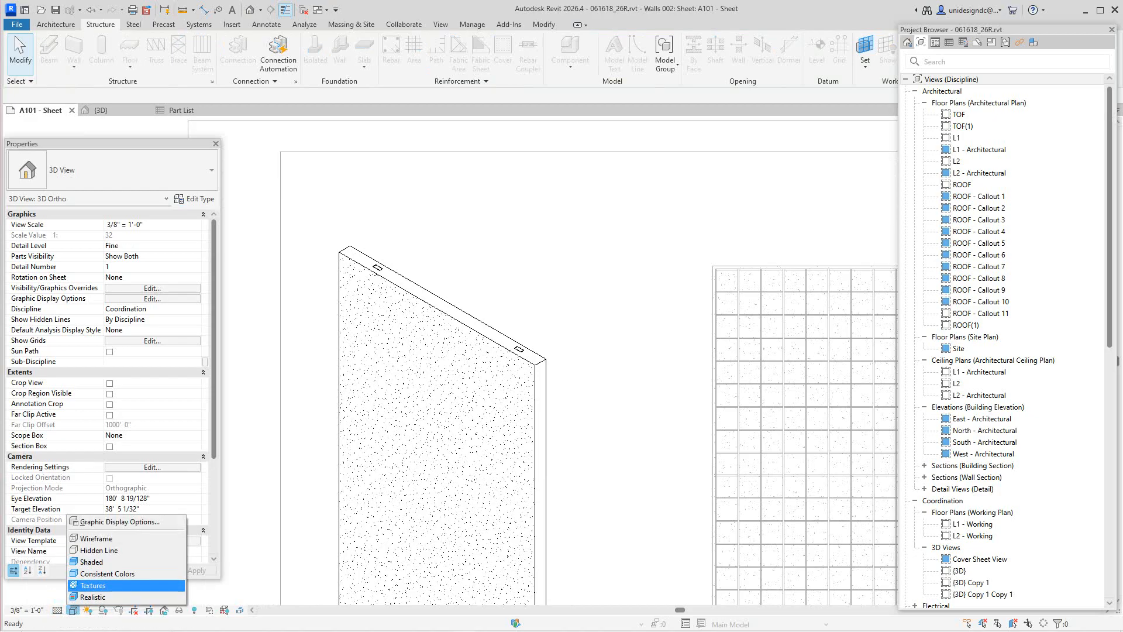
click(94, 585)
scroll(473, 332, up, 2)
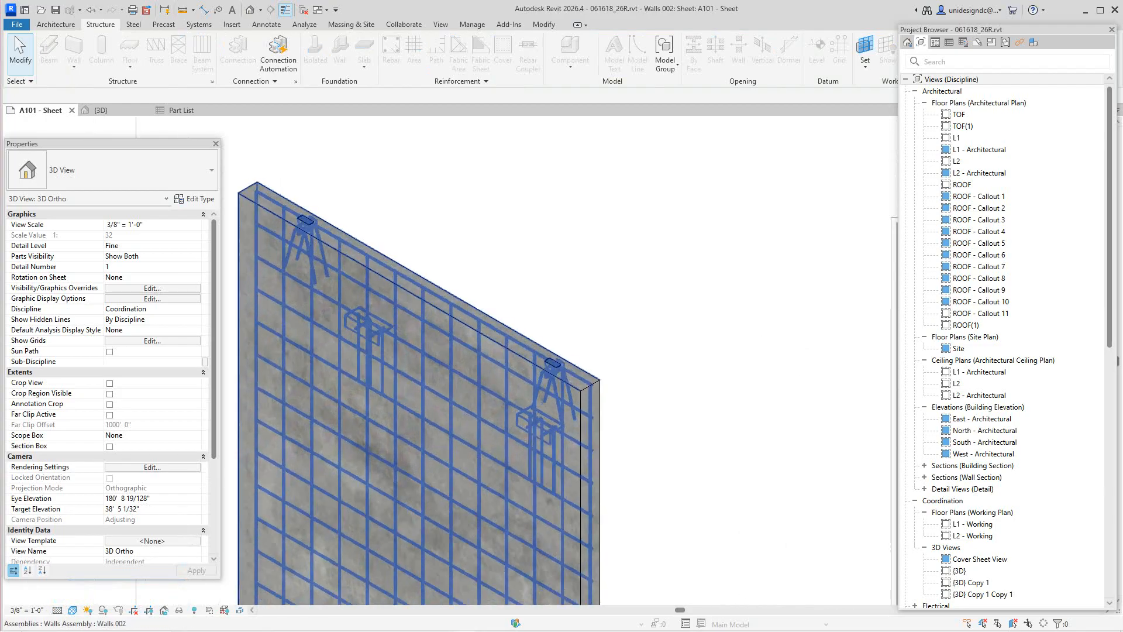
scroll(493, 340, down, 2)
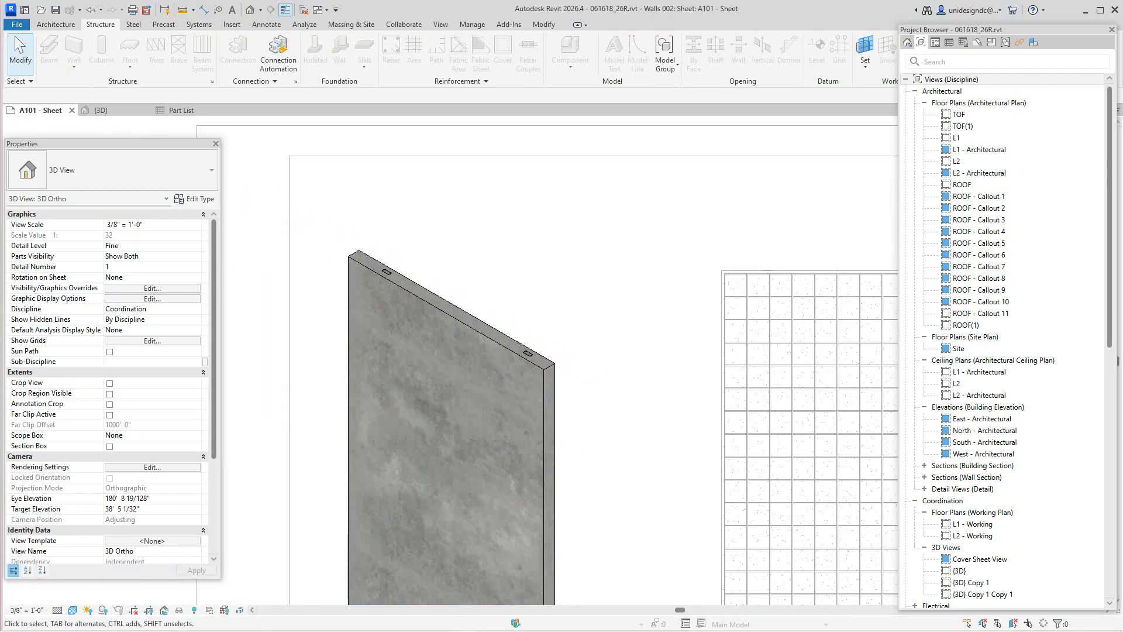
Override the Walls 002 assembly's graphics by element in the 3D Ortho view, setting the surface transparency to 43
right_click(494, 340)
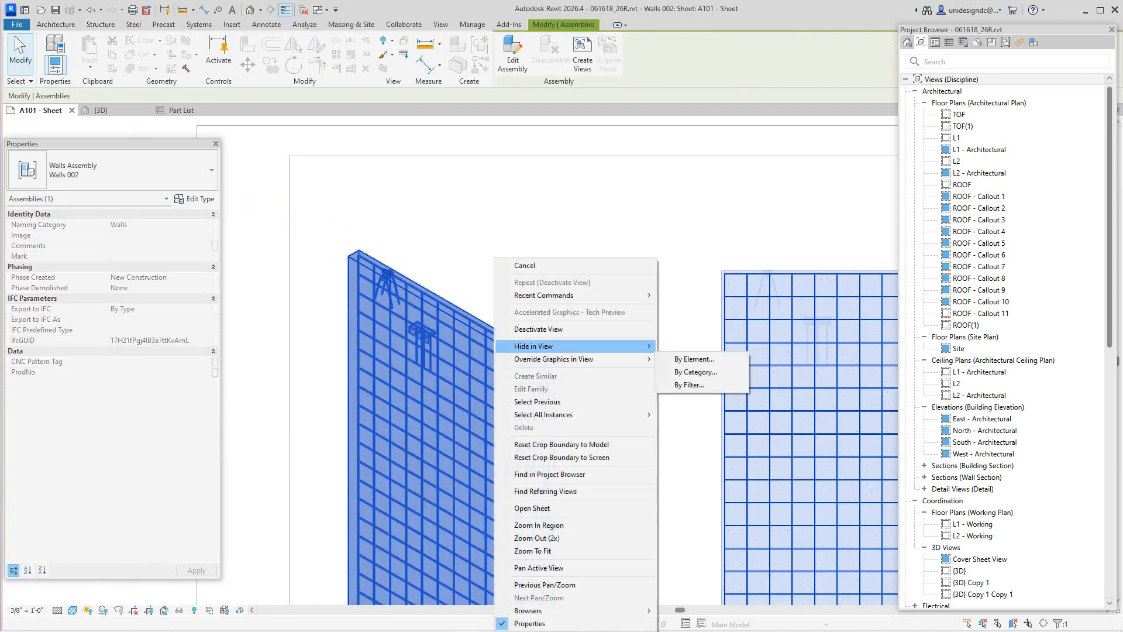
mouse_move(575, 359)
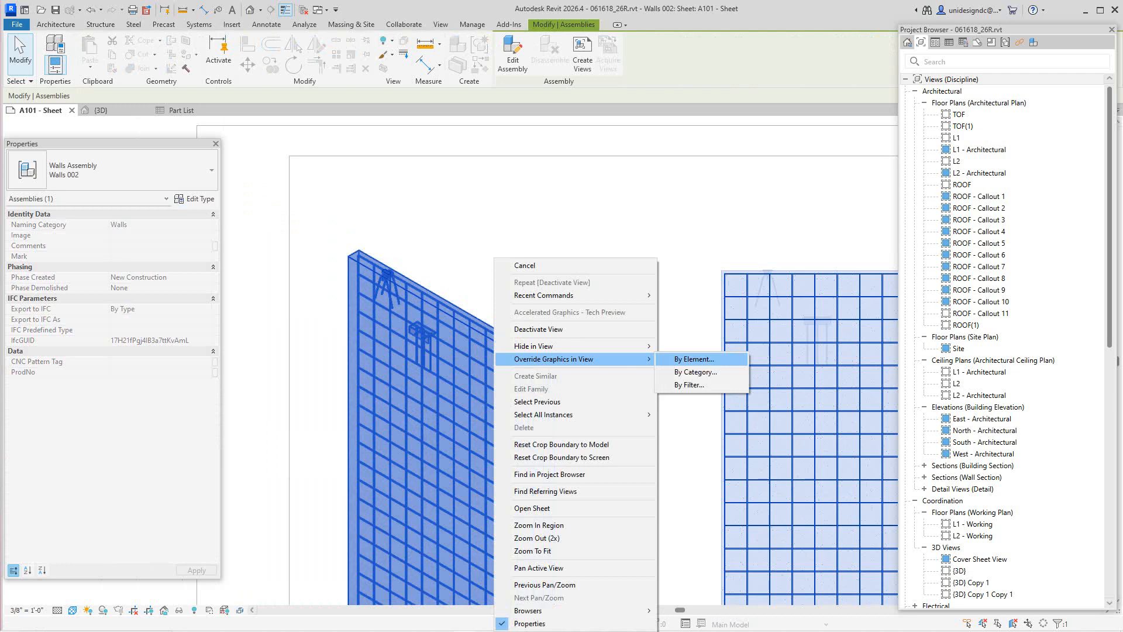
click(694, 358)
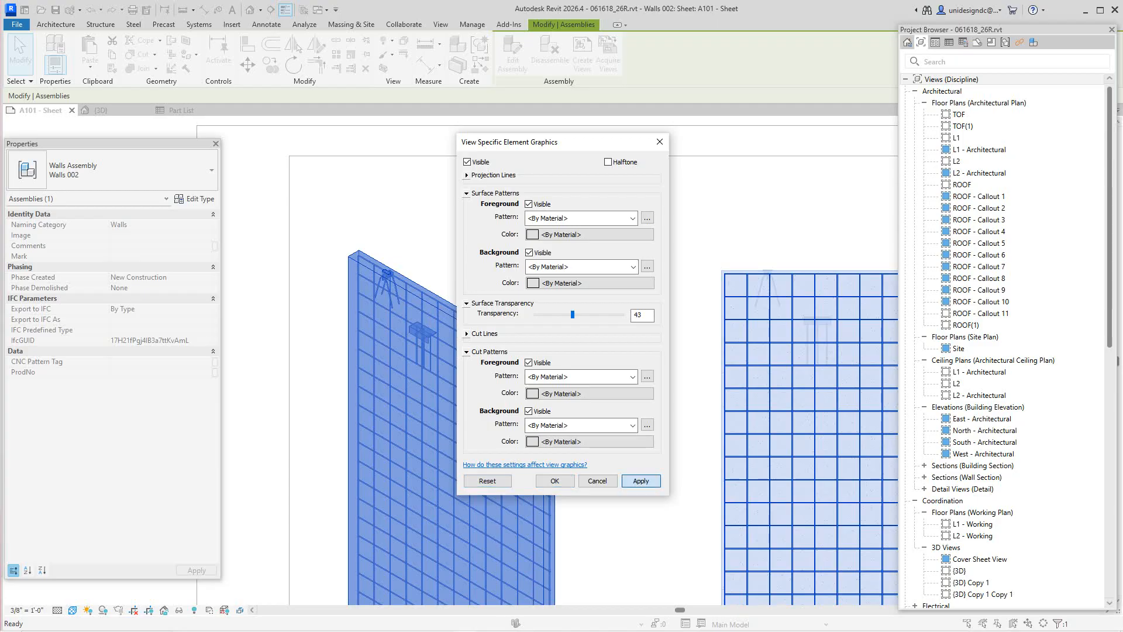
click(641, 480)
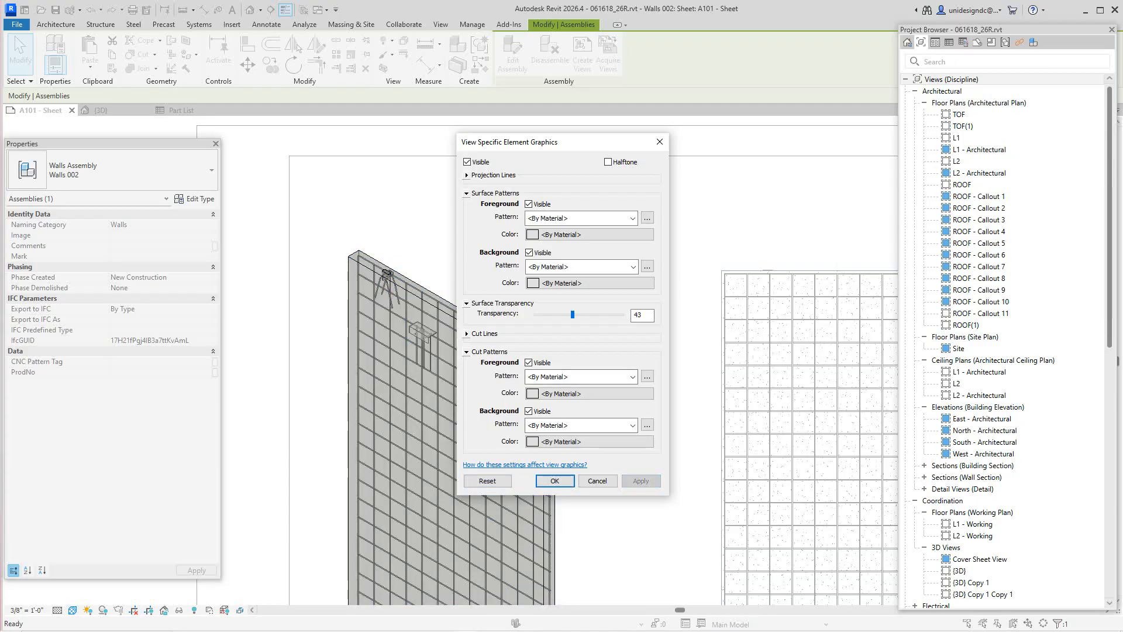
click(555, 480)
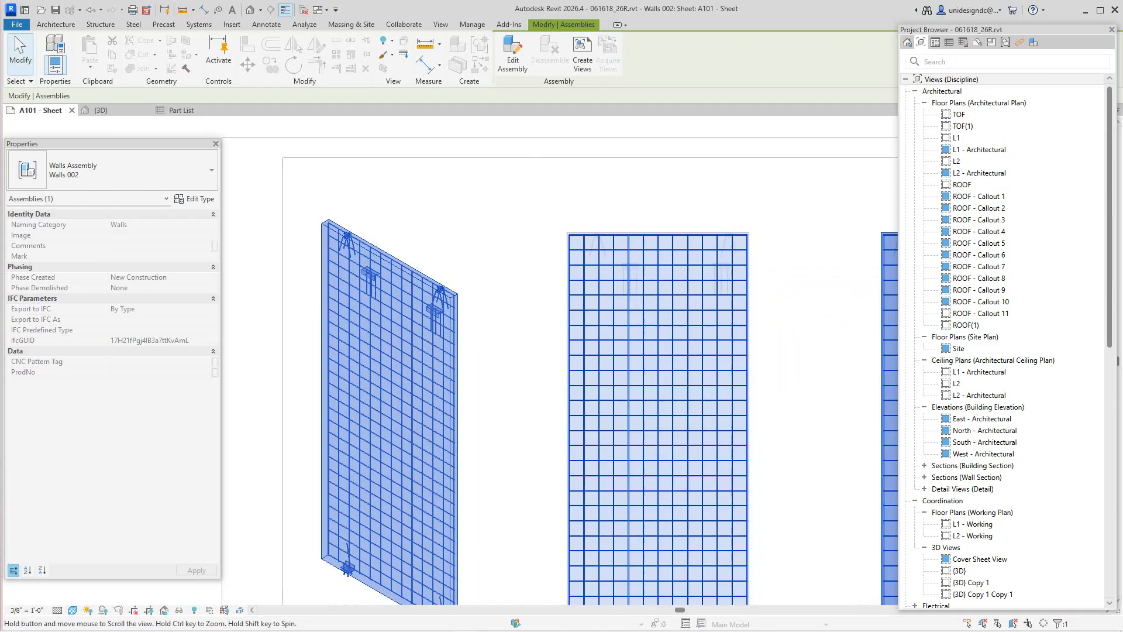
key(Escape)
Check the transparent wall assembly in the 3D Ortho view against the sheet and deactivate the view
scroll(524, 362, down, 2)
middle_drag(524, 363, 499, 345)
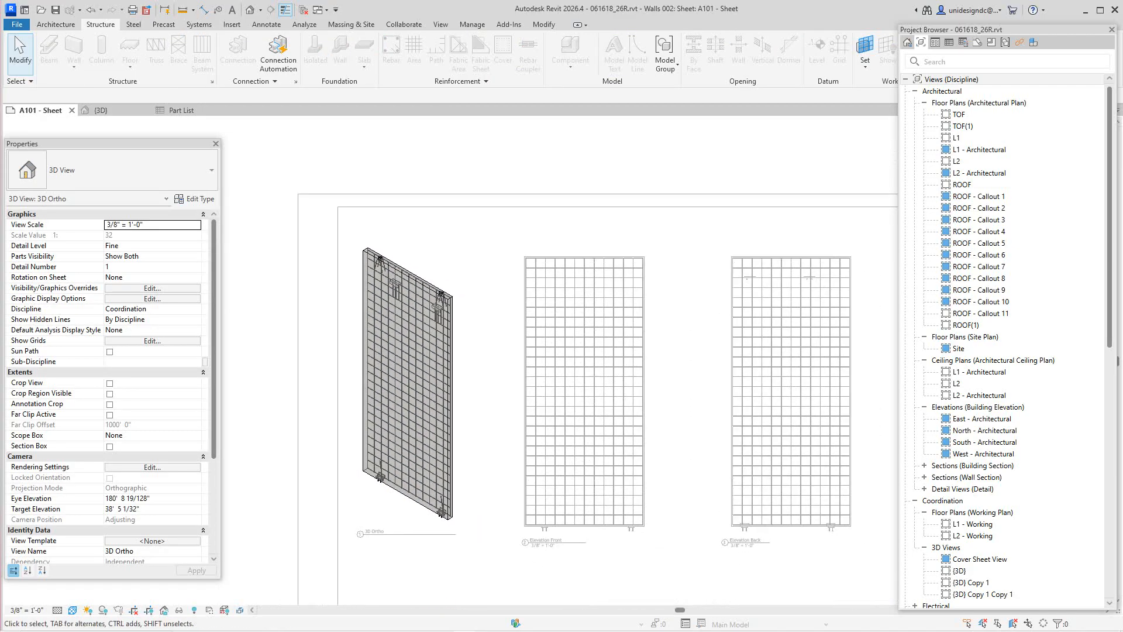
scroll(776, 279, up, 3)
scroll(770, 280, down, 4)
scroll(529, 290, up, 2)
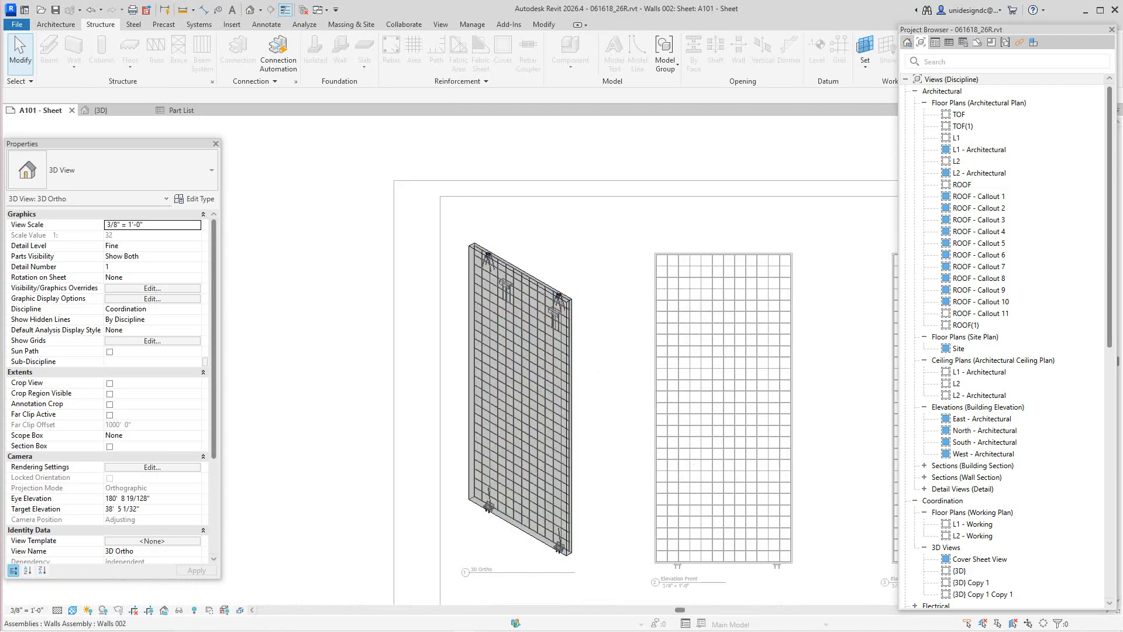
right_click(618, 319)
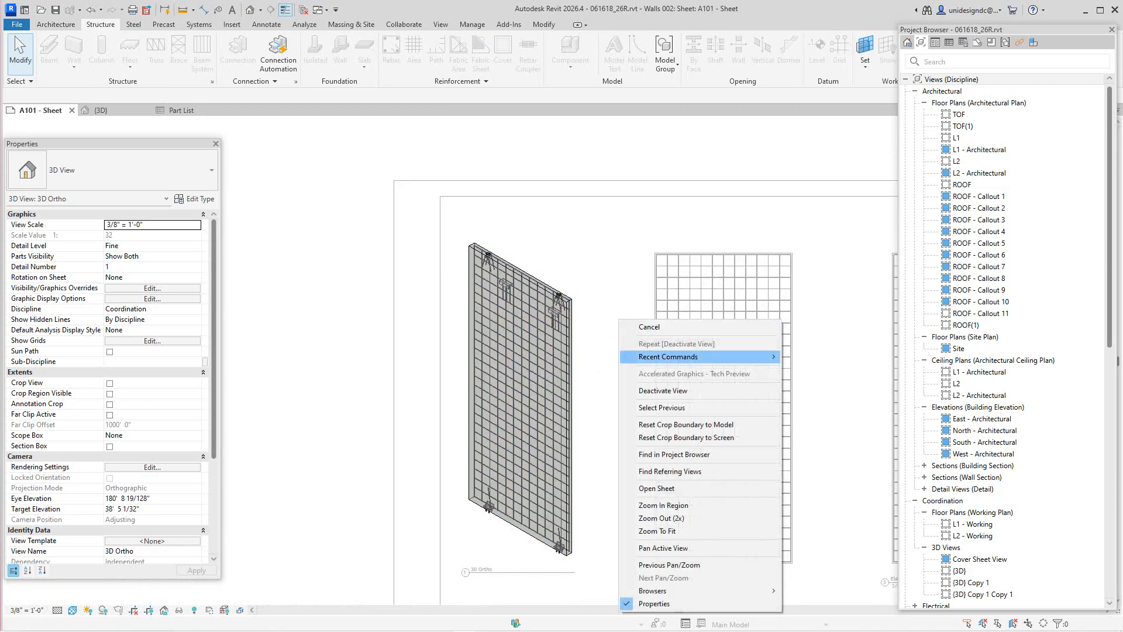
mouse_move(673, 357)
click(649, 326)
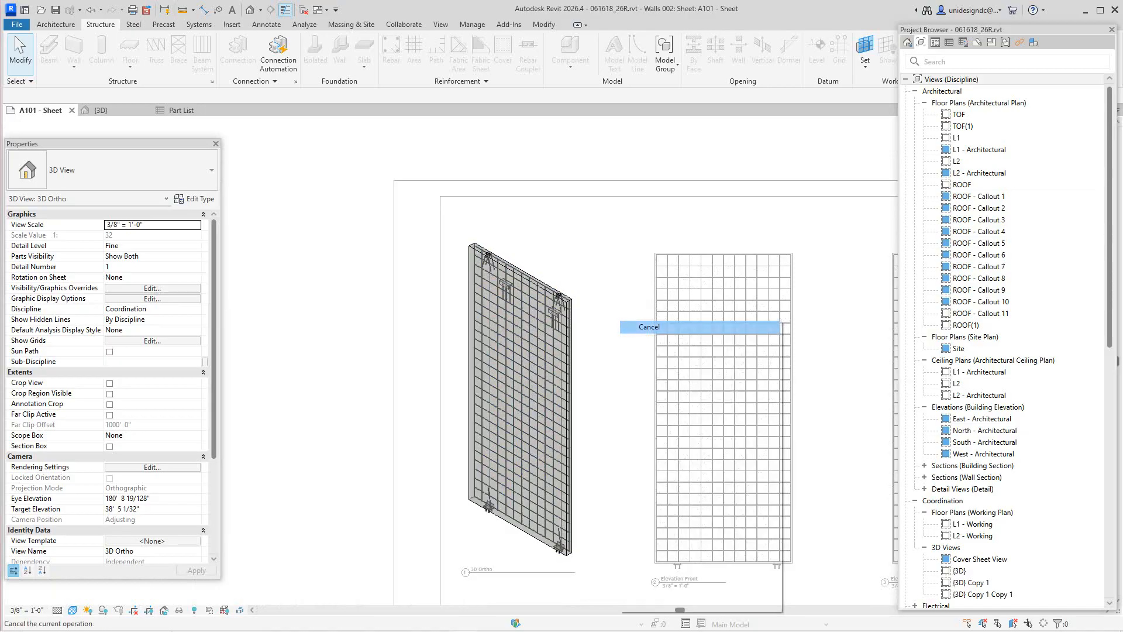
middle_drag(649, 327, 575, 266)
scroll(574, 265, down, 1)
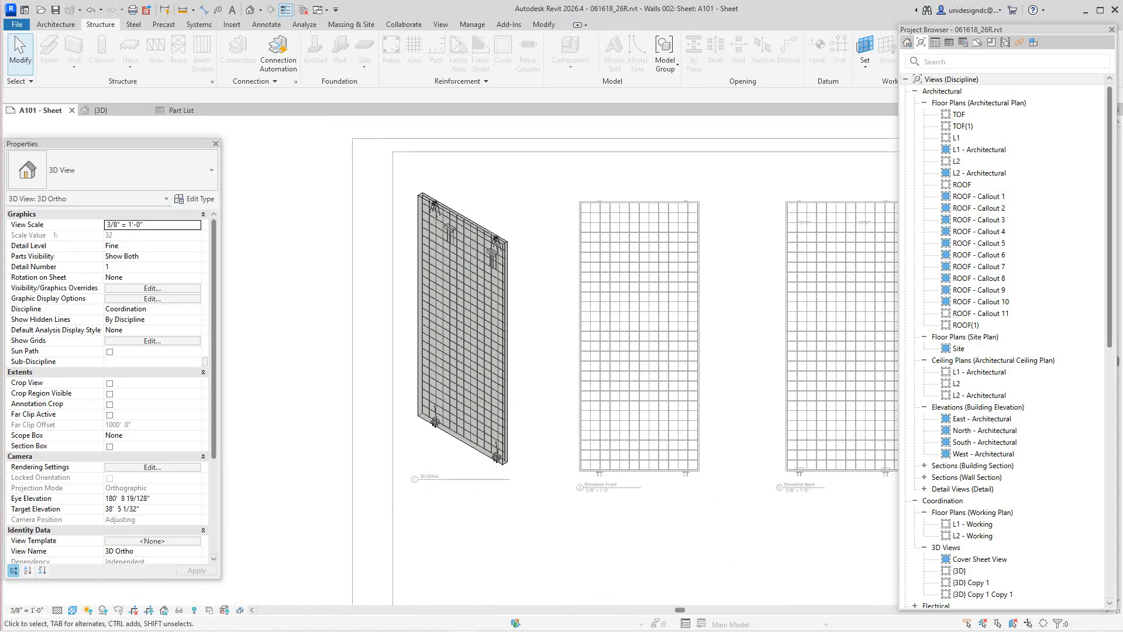
scroll(563, 351, down, 2)
right_click(564, 353)
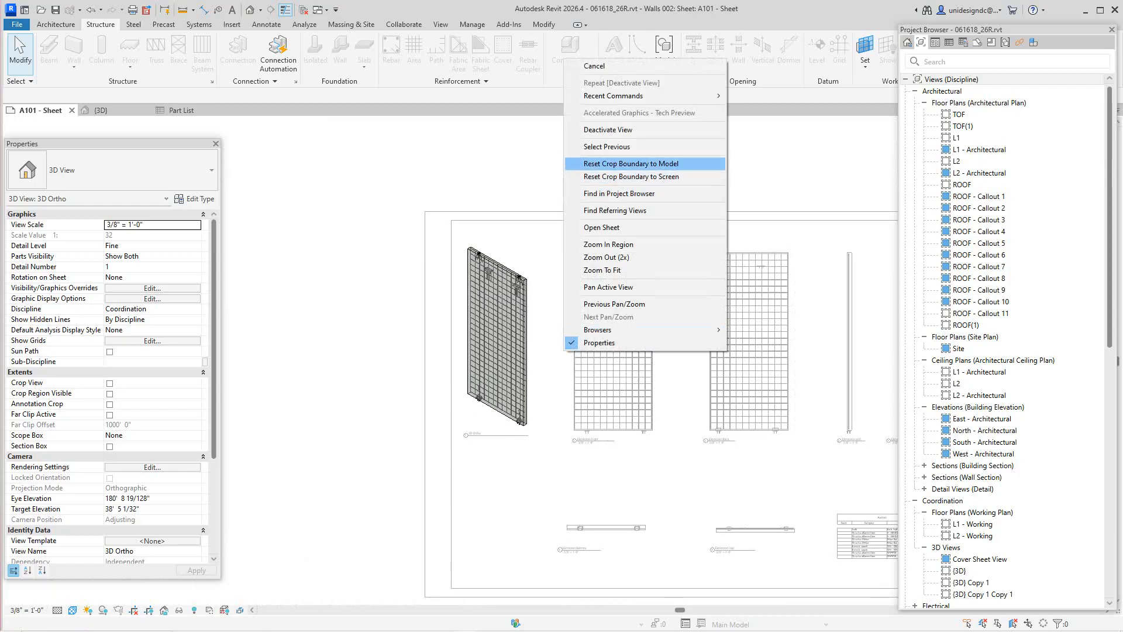
click(608, 129)
Examine the 3D Ortho, Elevation Bottom and Elevation Top viewports and the overall arrangement of the sheet
scroll(491, 261, up, 5)
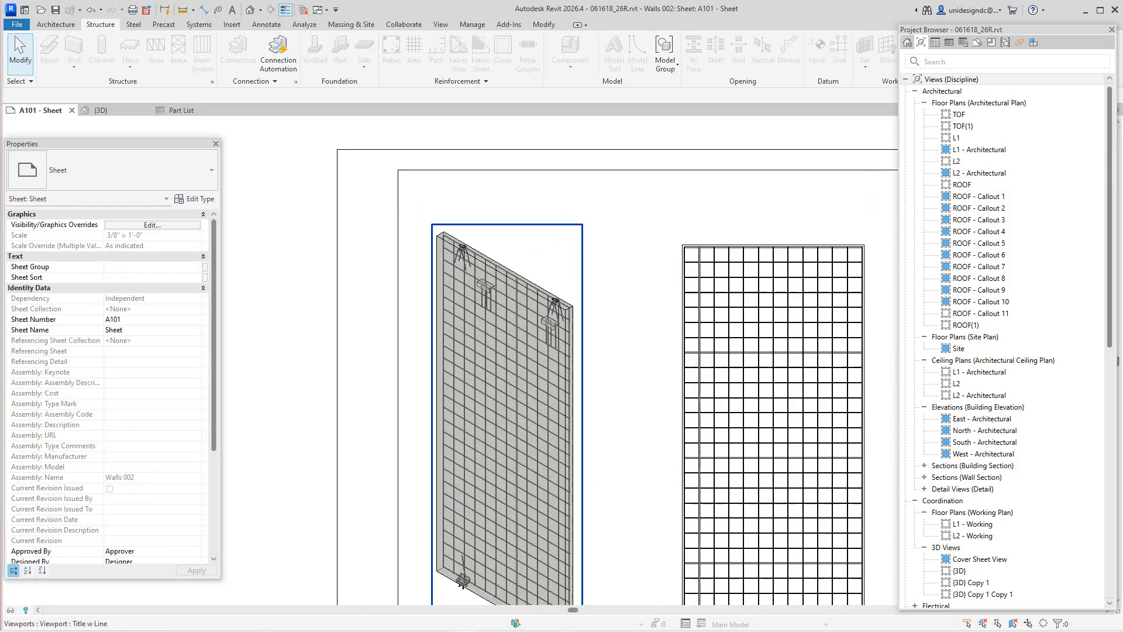
scroll(498, 309, down, 5)
middle_drag(576, 497, 498, 312)
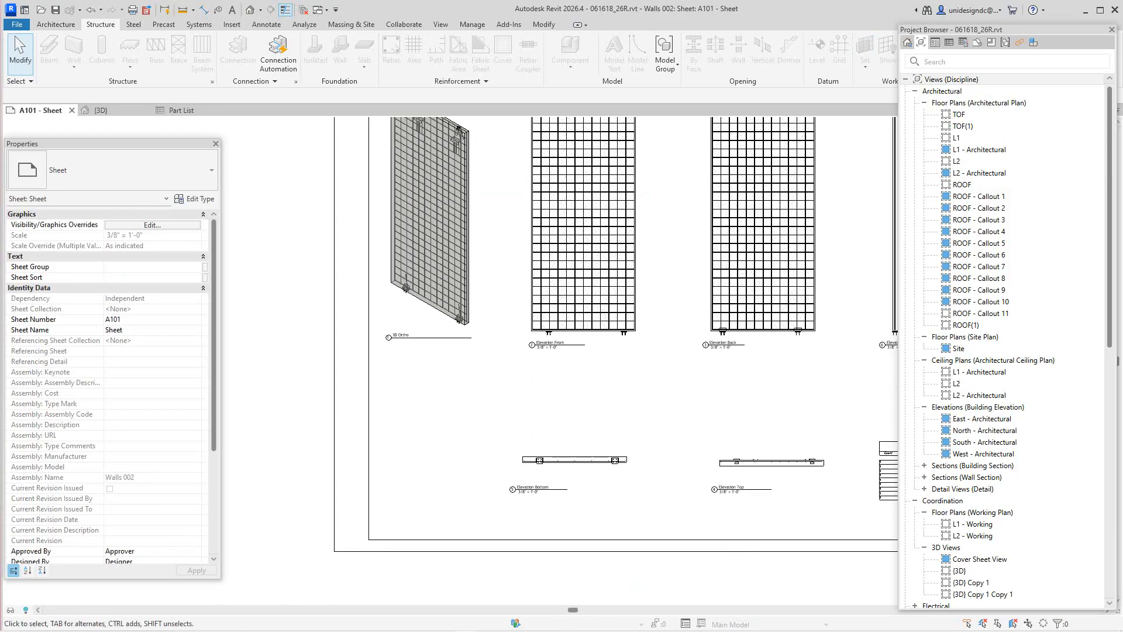
scroll(579, 457, up, 3)
scroll(563, 465, up, 4)
scroll(561, 465, down, 2)
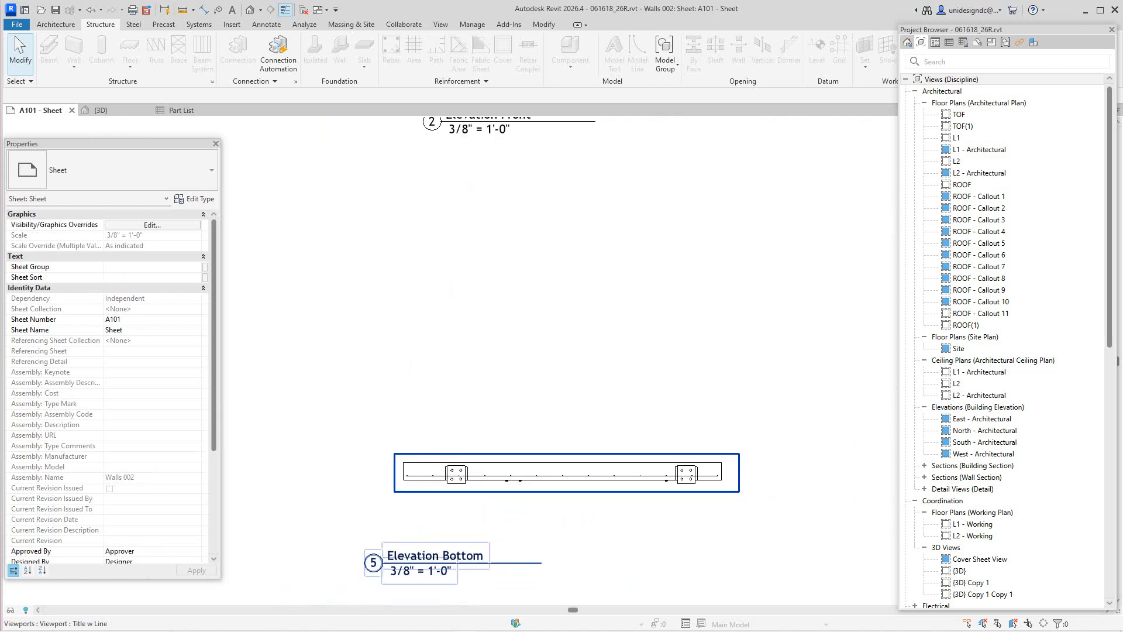
middle_drag(560, 465, 461, 464)
middle_drag(644, 474, 225, 451)
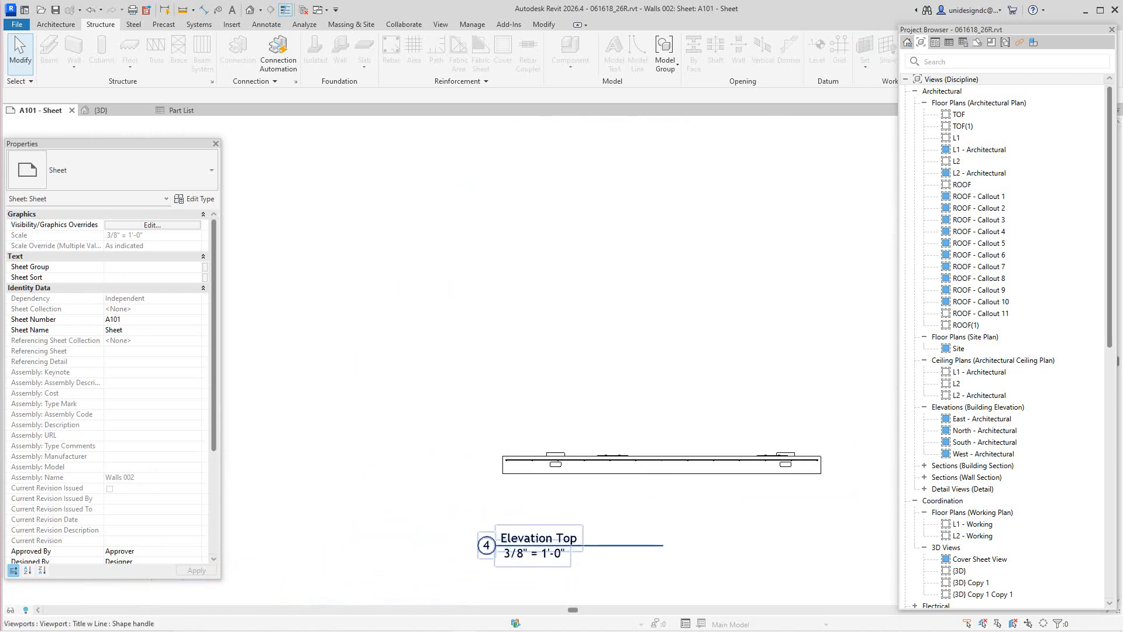
scroll(562, 463, up, 3)
scroll(564, 462, down, 6)
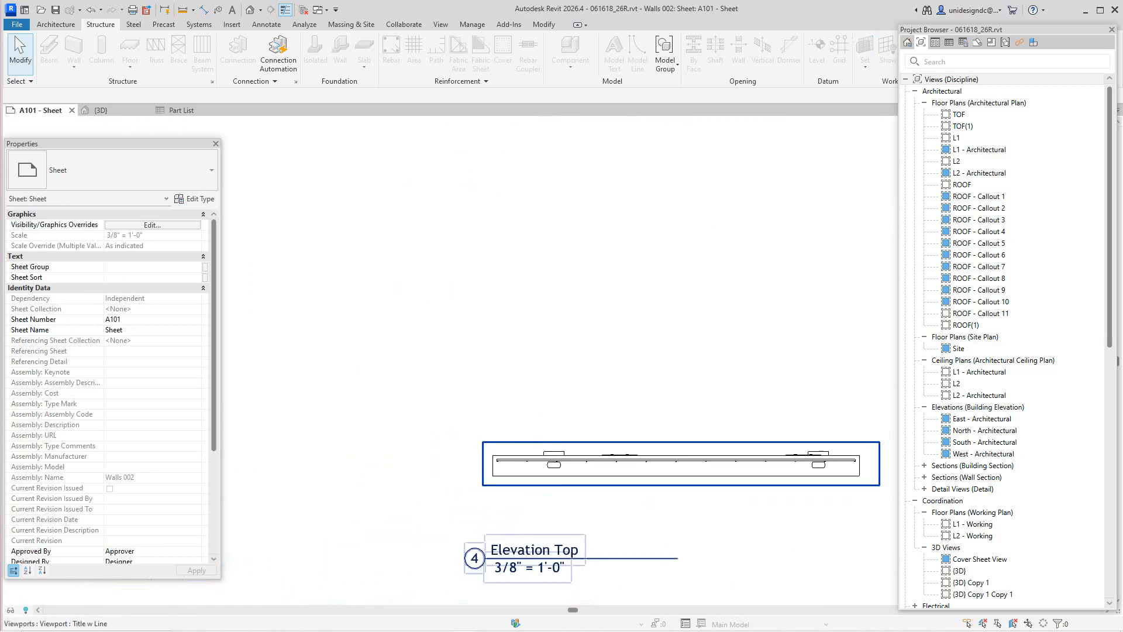
scroll(561, 462, down, 1)
middle_drag(562, 462, 560, 497)
middle_drag(576, 396, 561, 472)
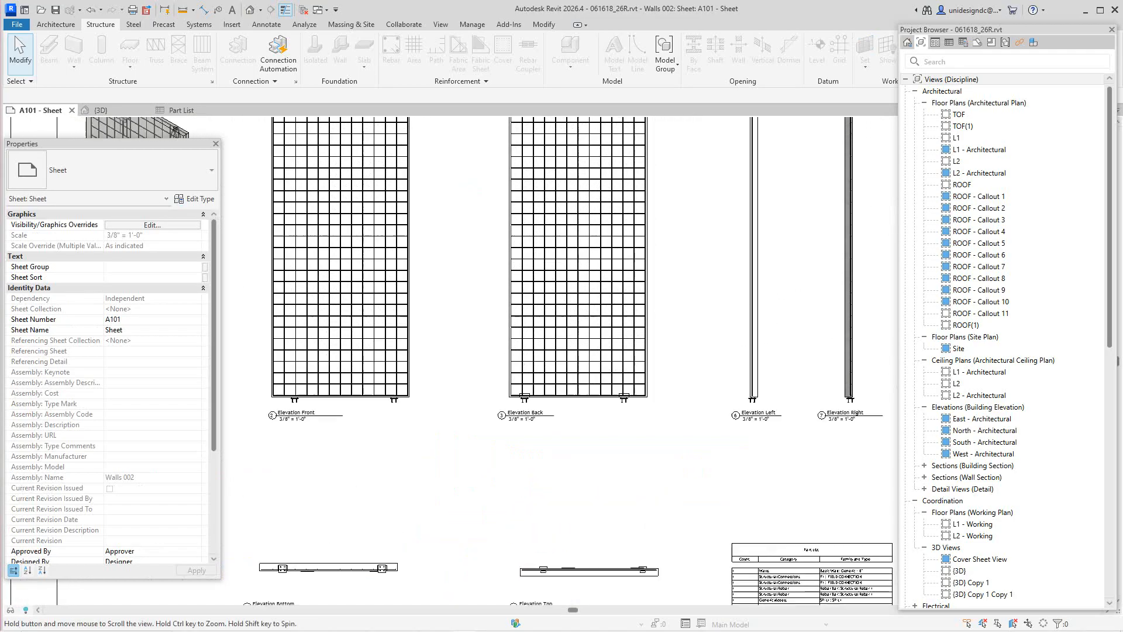
scroll(562, 472, down, 1)
scroll(564, 434, up, 2)
Activate the Elevation Back viewport and select the vertical rebar set in the wall panel
right_click(603, 180)
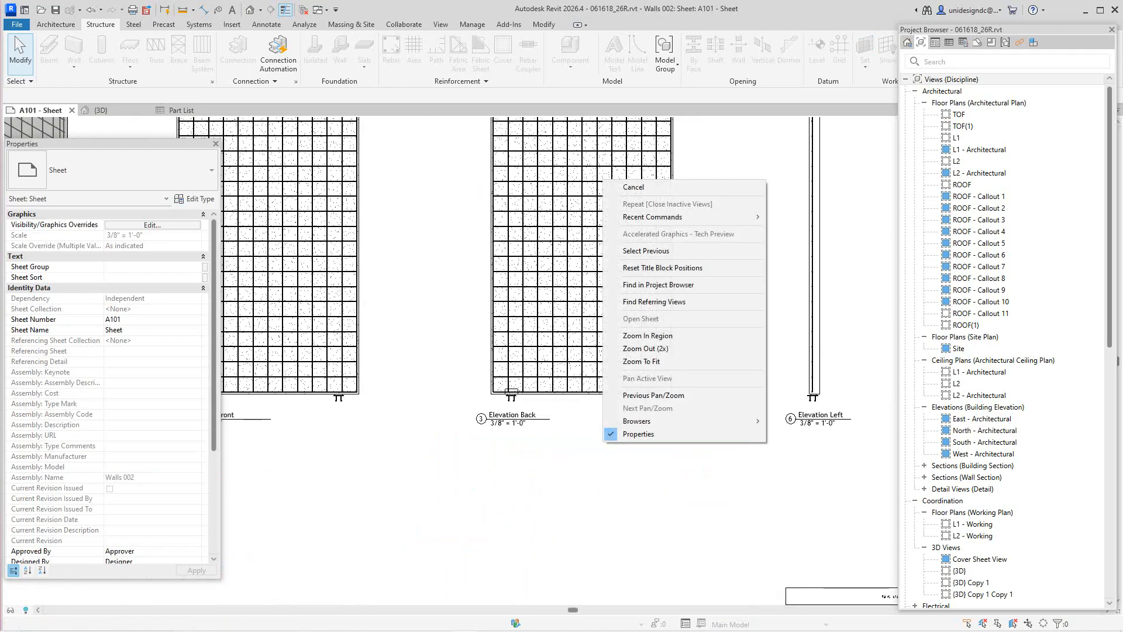
mouse_move(652, 217)
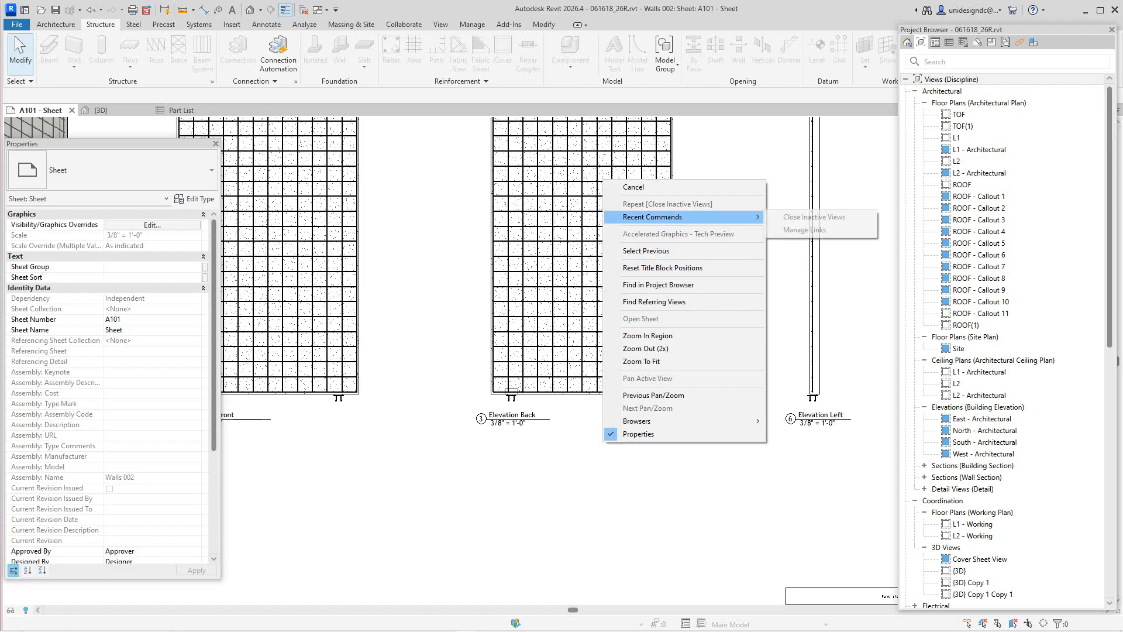
click(646, 250)
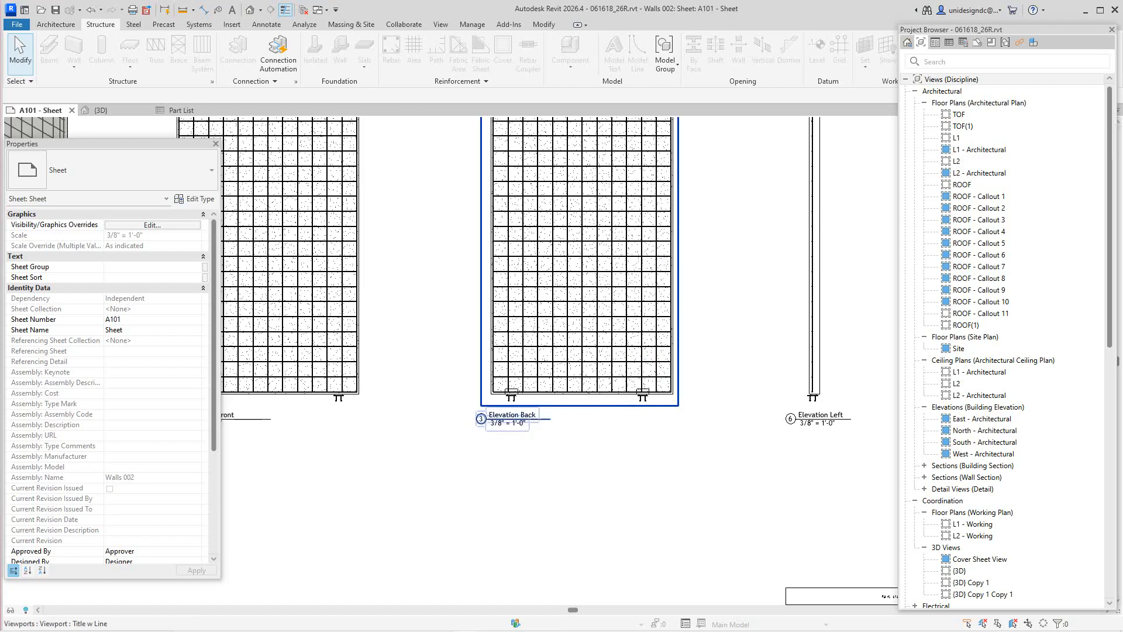
right_click(535, 251)
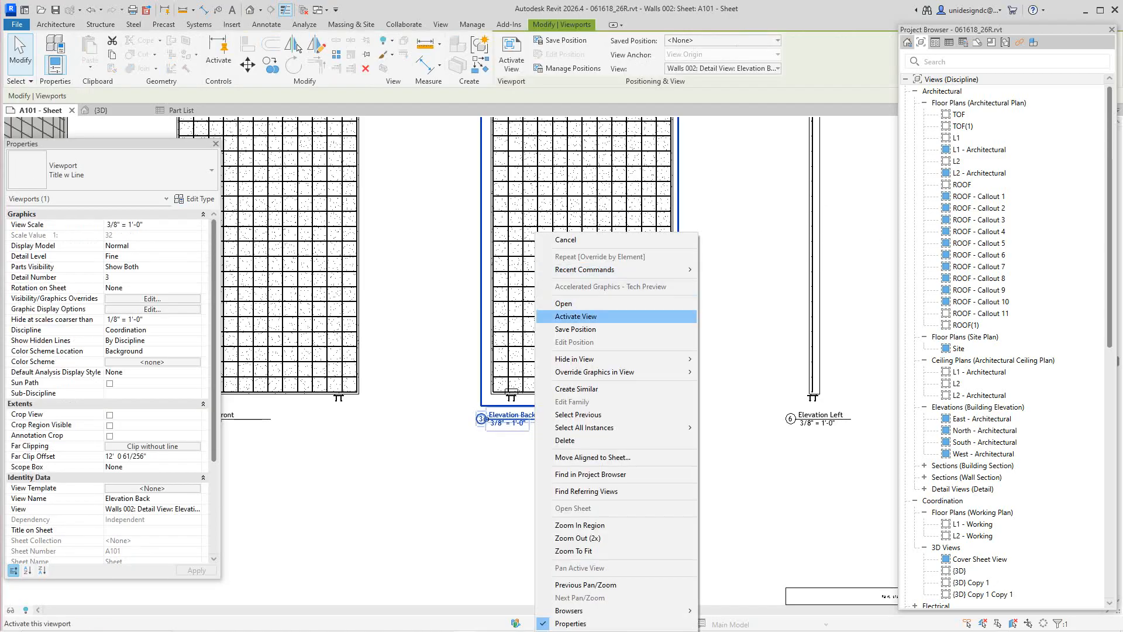
click(571, 315)
click(567, 316)
Examine how the selected rebar set shows in the other elevations on the sheet, and clear the selection
scroll(554, 426, down, 3)
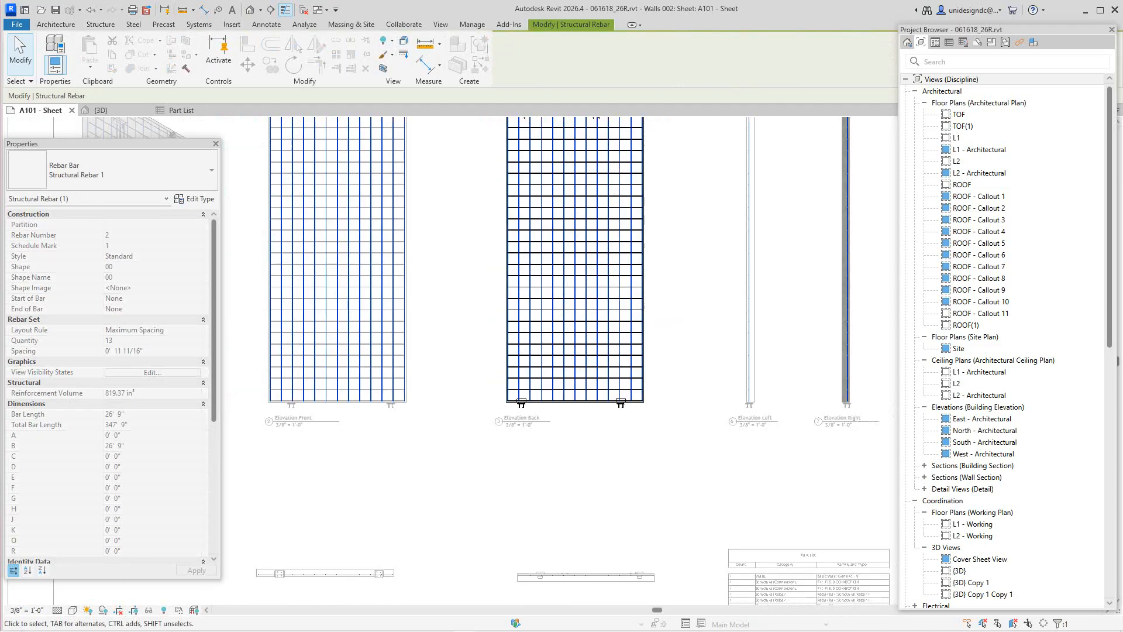
middle_drag(553, 426, 552, 319)
scroll(561, 462, up, 6)
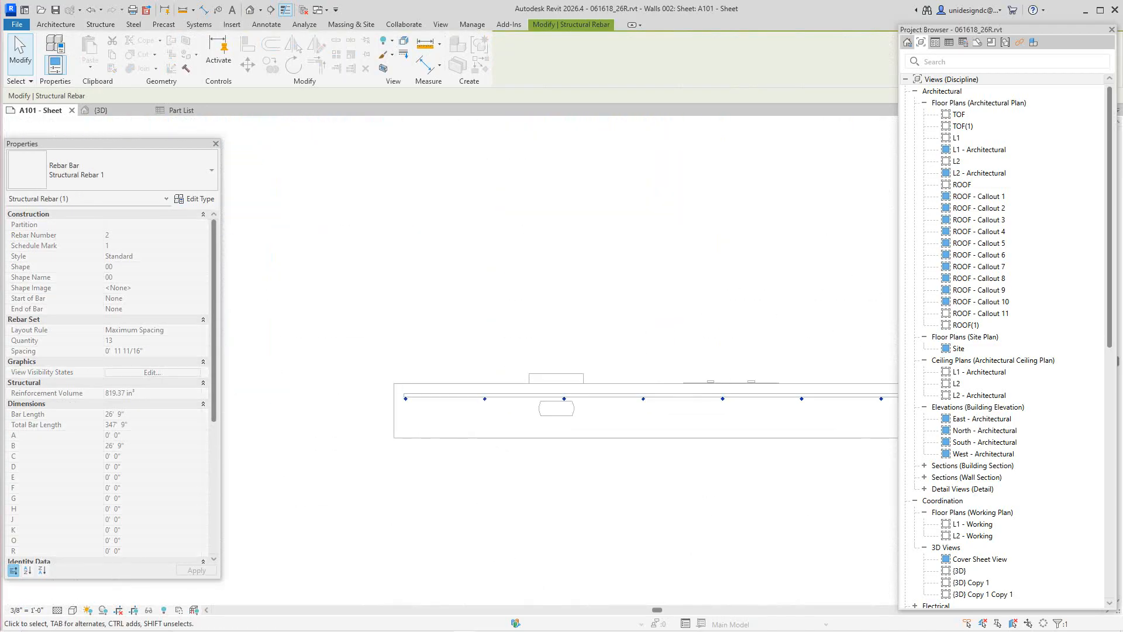
scroll(556, 414, down, 5)
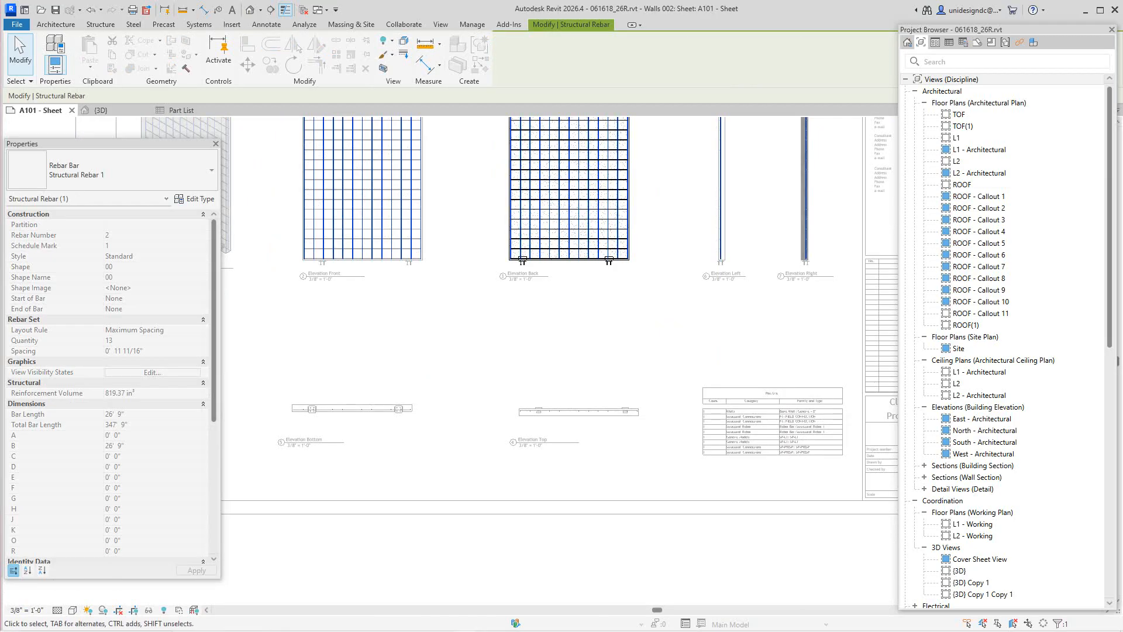
scroll(363, 371, up, 3)
scroll(340, 452, down, 3)
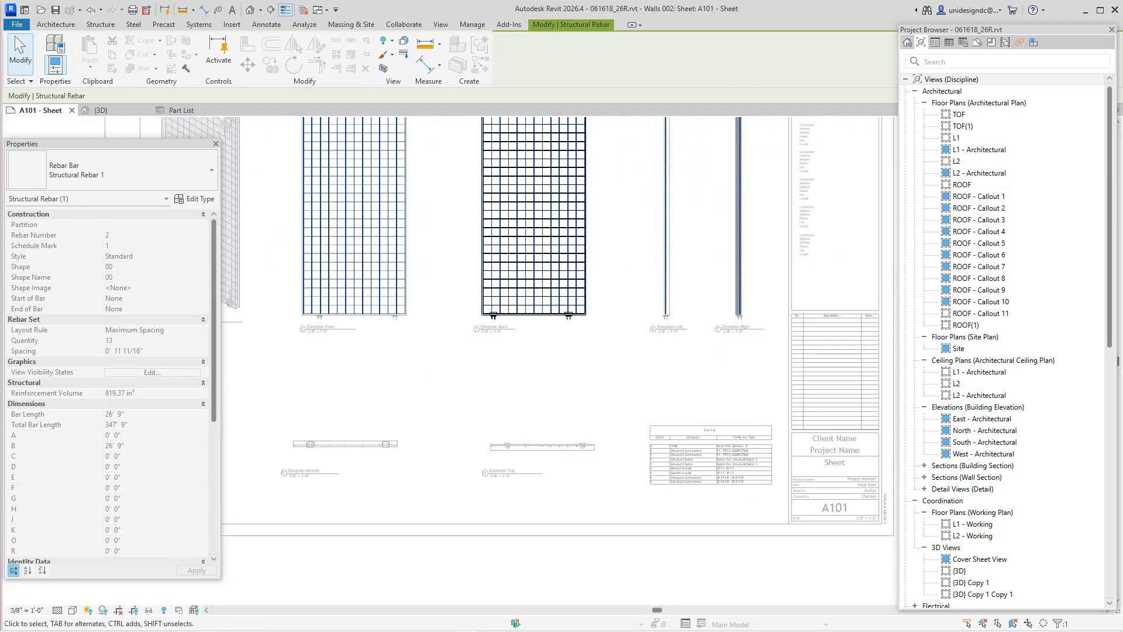
scroll(551, 357, down, 1)
key(Escape)
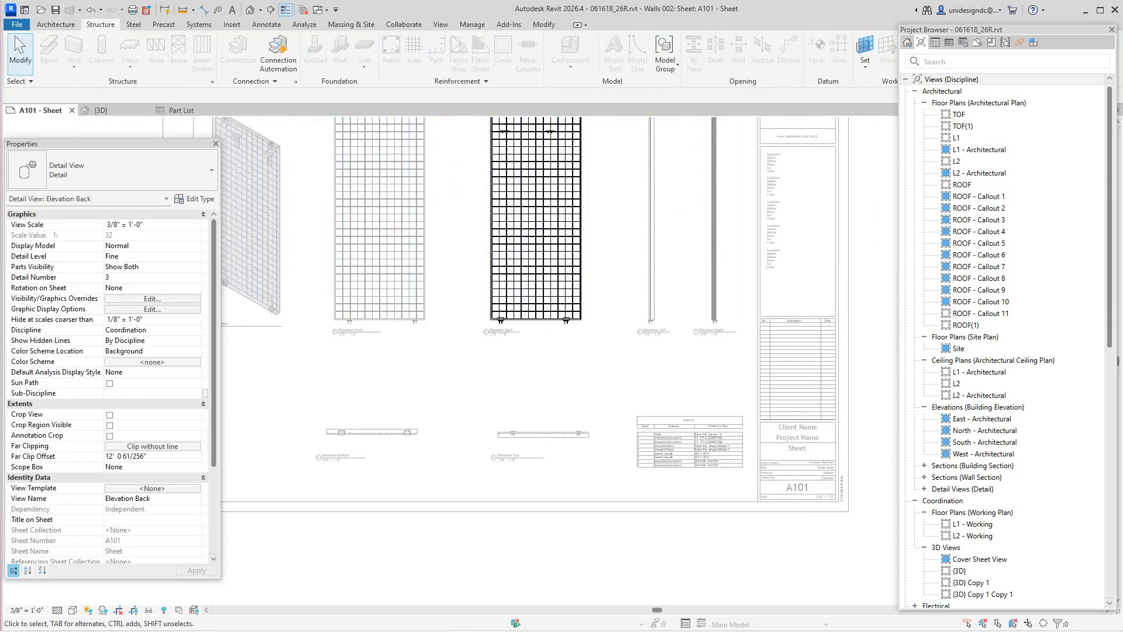
Deactivate the Elevation Back view to return to the full sheet
scroll(550, 355, down, 3)
middle_drag(550, 355, 562, 382)
right_click(578, 388)
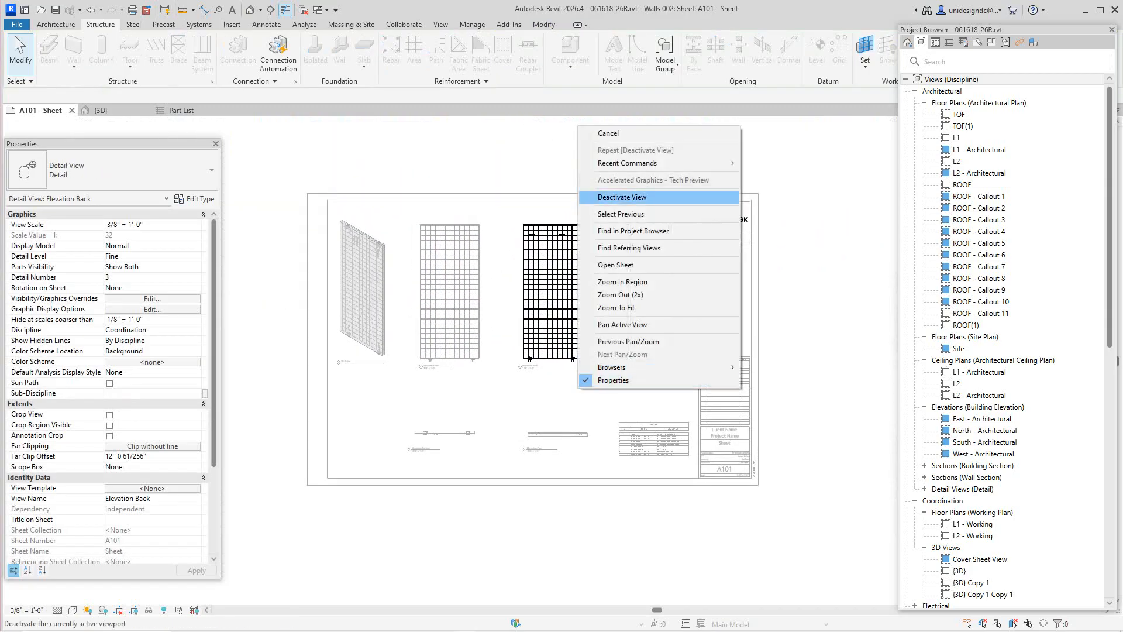
click(621, 197)
Inspect the 3D Ortho viewport closely, and compare the front, back, bottom and top elevations with their titles on the sheet
scroll(462, 293, down, 1)
scroll(403, 275, up, 2)
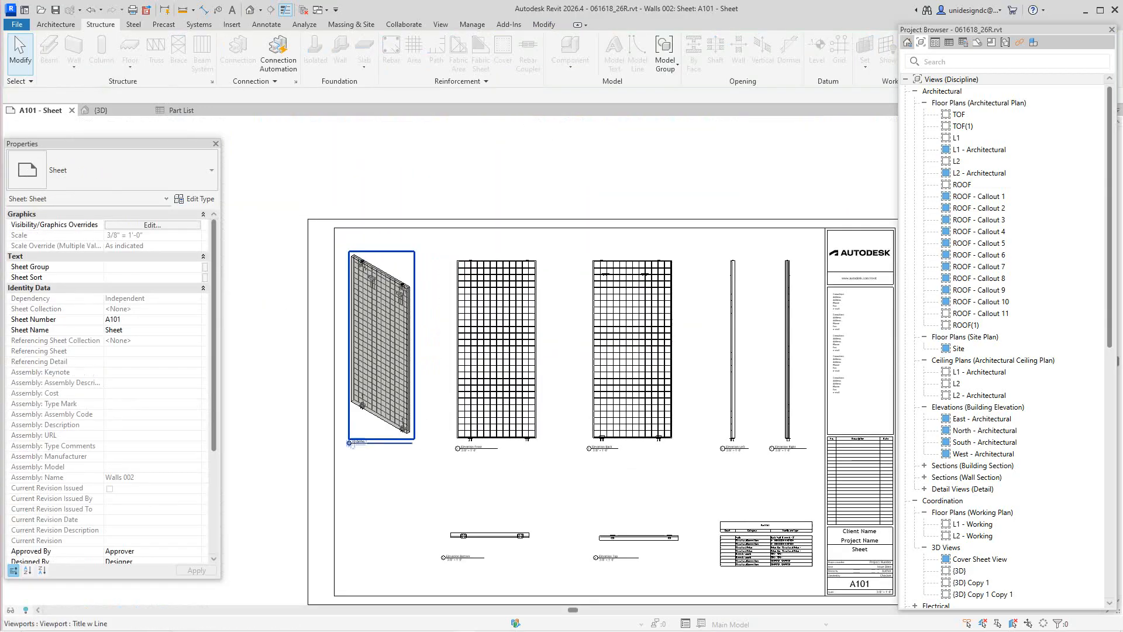
scroll(384, 285, up, 4)
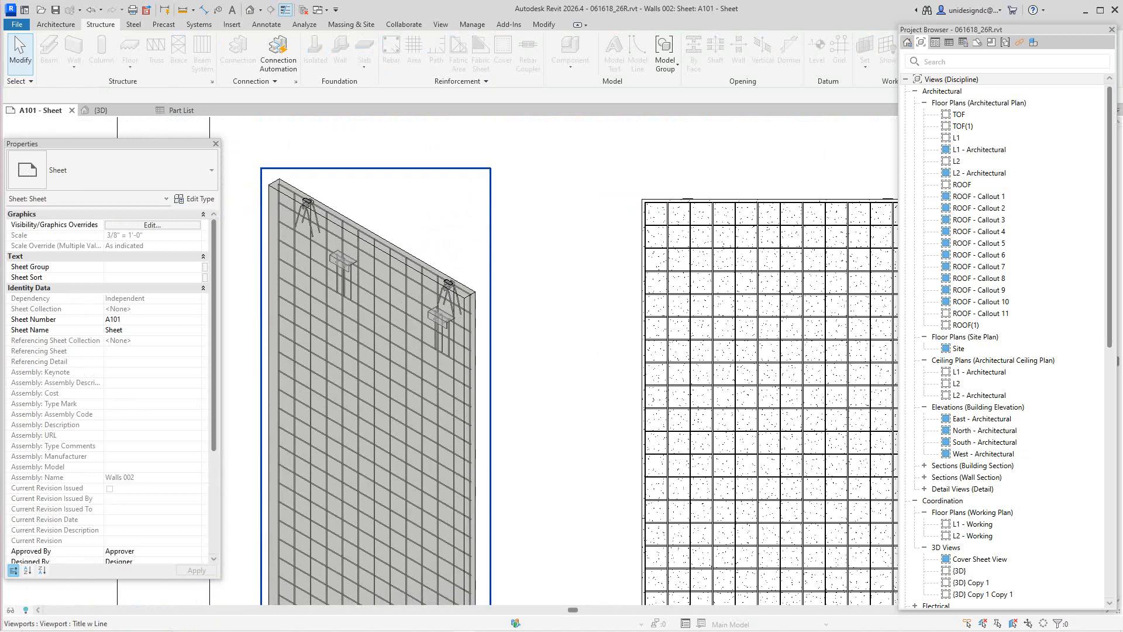
right_click(457, 231)
click(527, 233)
scroll(527, 233, down, 2)
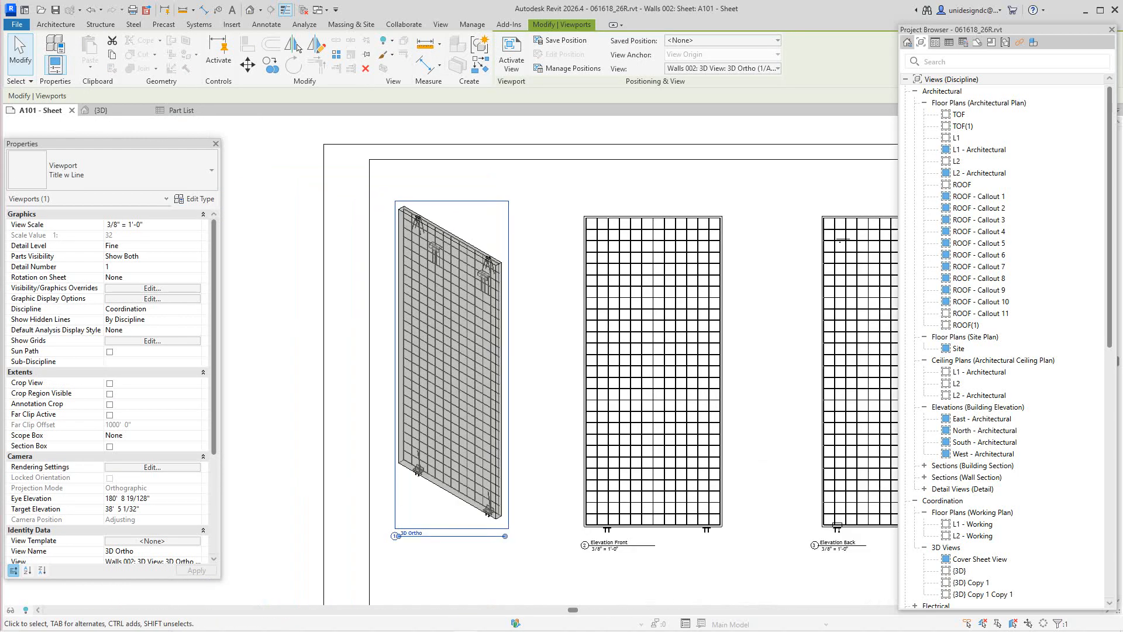
middle_drag(614, 263, 424, 278)
middle_drag(693, 327, 688, 208)
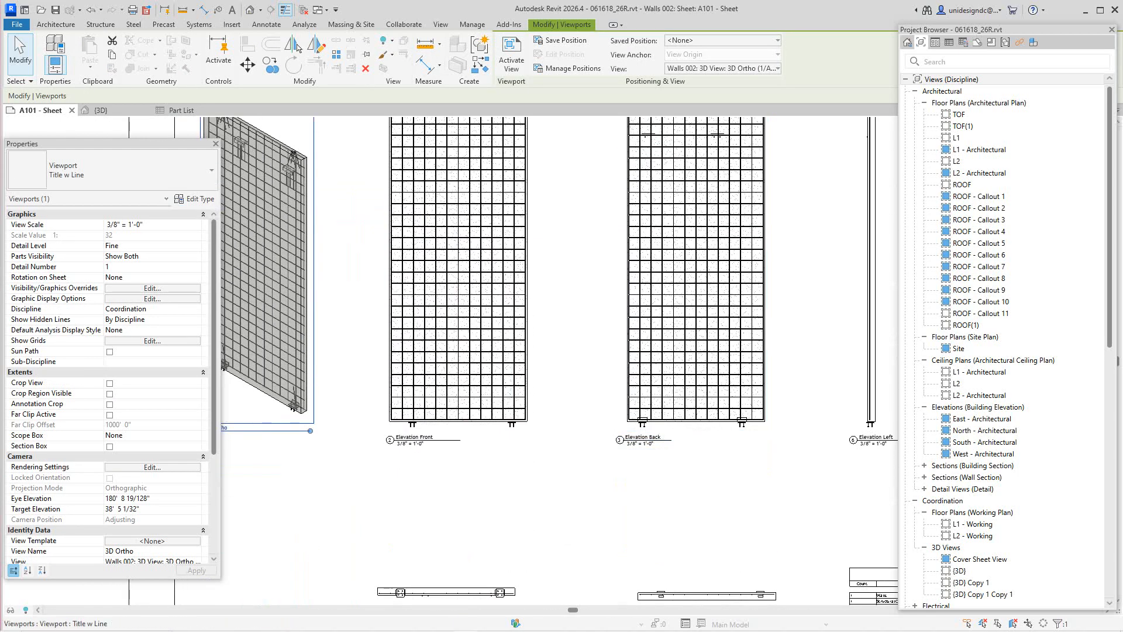
scroll(650, 600, up, 3)
scroll(650, 576, down, 1)
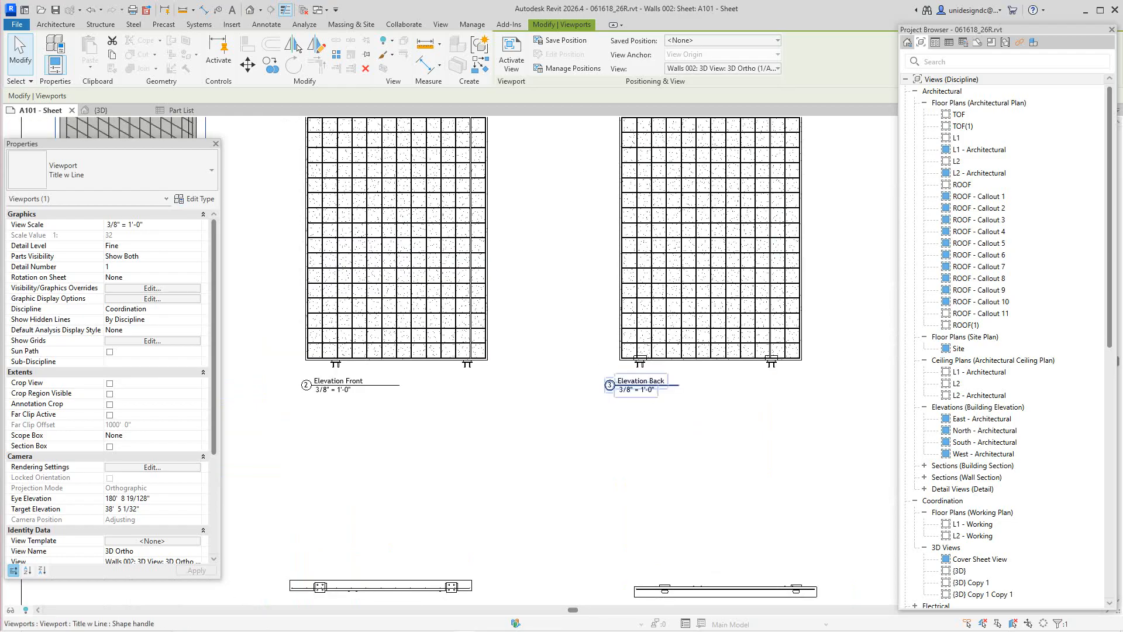
scroll(638, 457, down, 2)
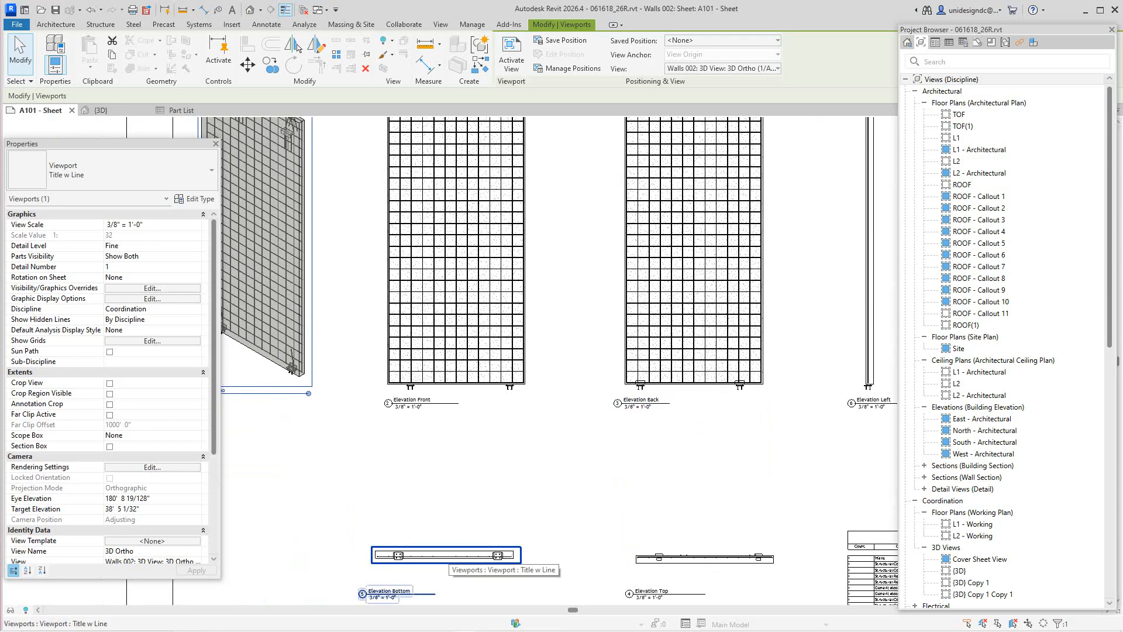
scroll(439, 559, up, 3)
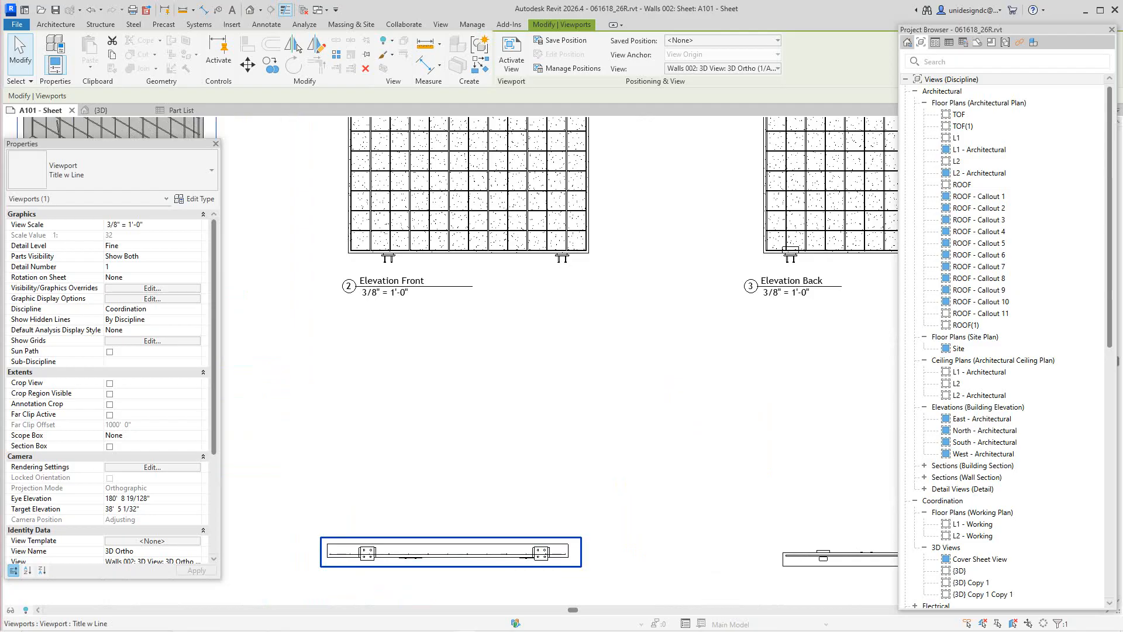
scroll(371, 478, down, 3)
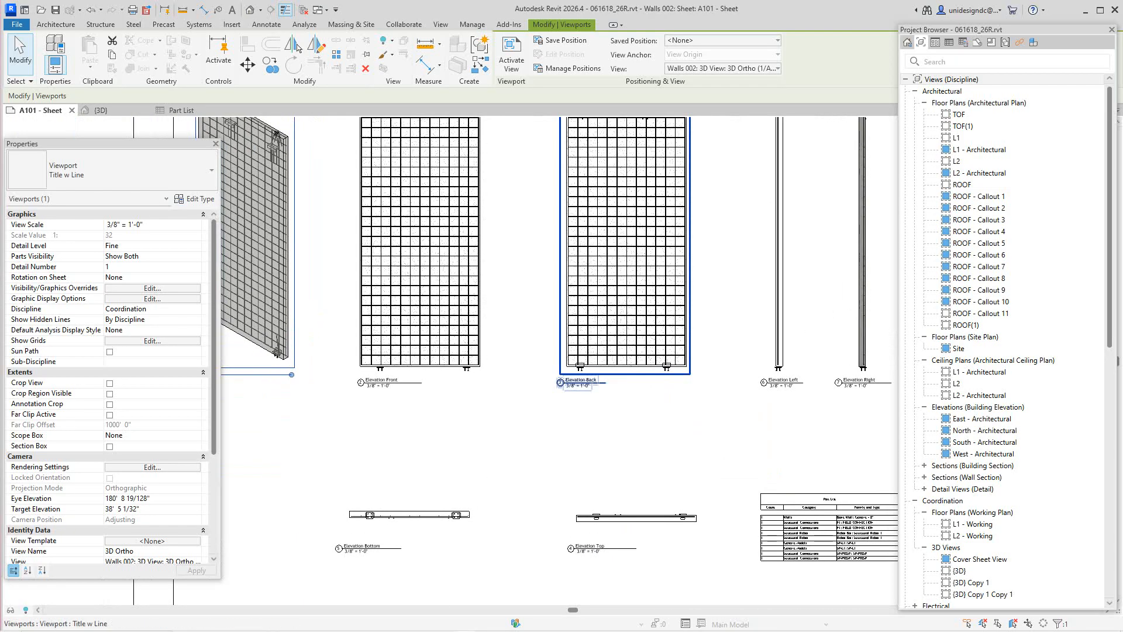
Activate the Elevation Front viewport on the sheet
scroll(396, 518, up, 3)
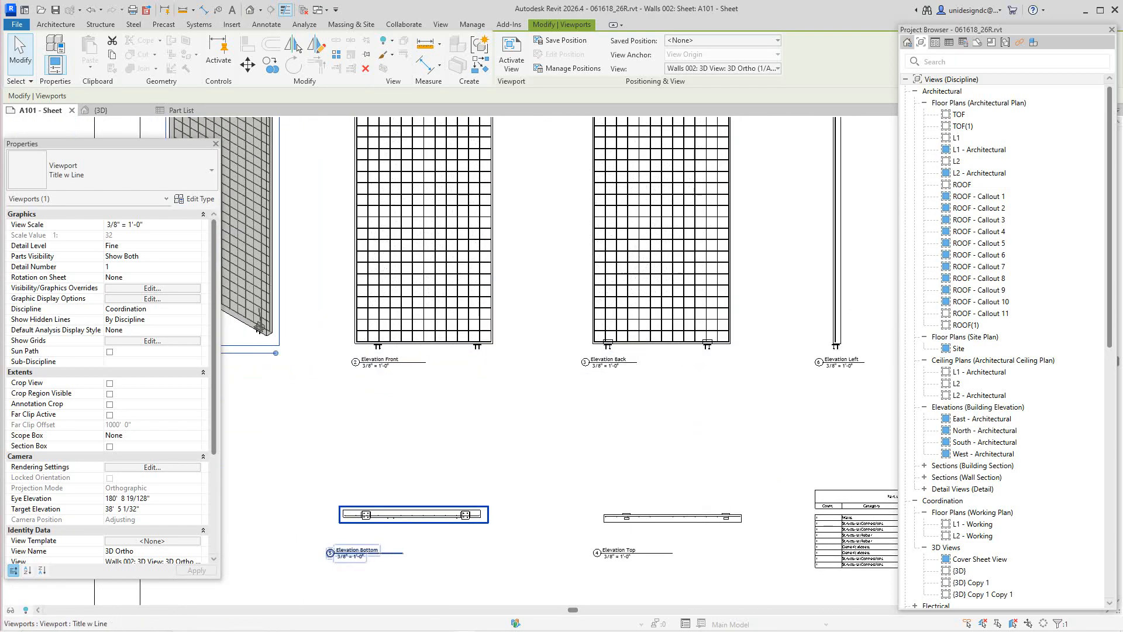
scroll(396, 519, down, 4)
scroll(396, 519, up, 4)
scroll(396, 518, down, 1)
middle_drag(396, 519, 406, 576)
scroll(423, 371, up, 1)
right_click(423, 372)
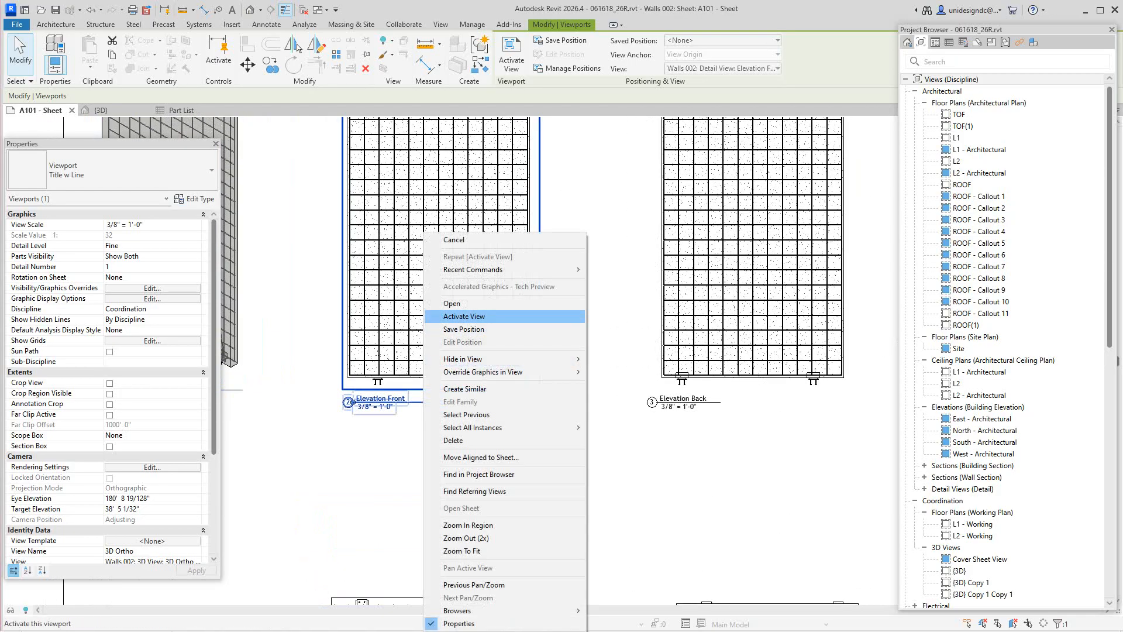
click(464, 316)
scroll(415, 574, down, 2)
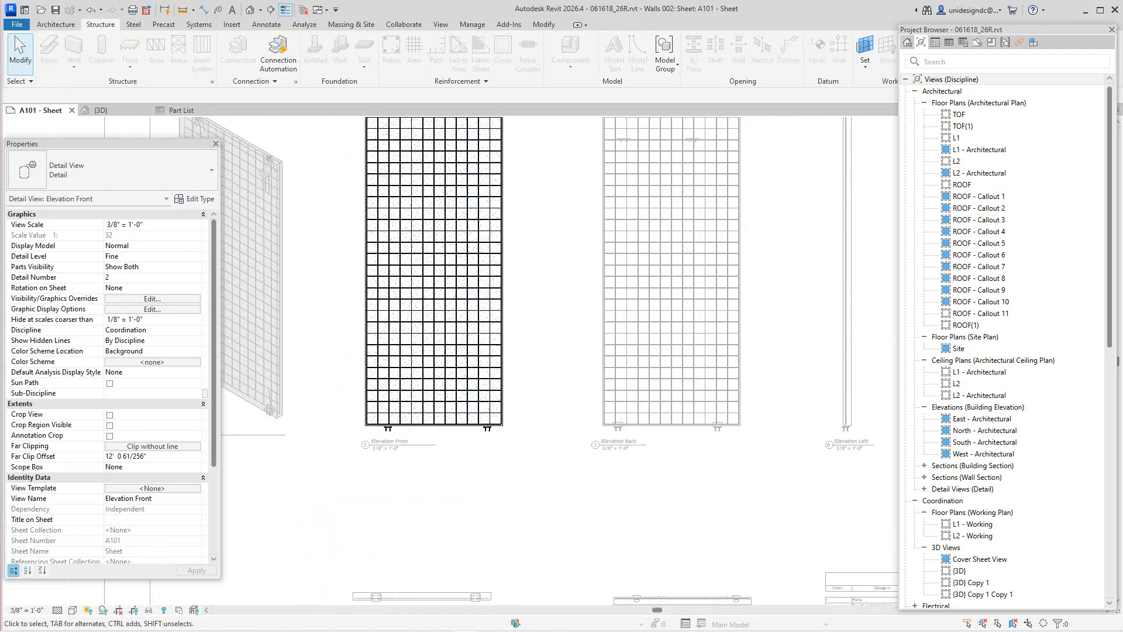
Deactivate the Elevation Front view to return to the full sheet
right_click(555, 192)
click(579, 197)
scroll(525, 585, down, 3)
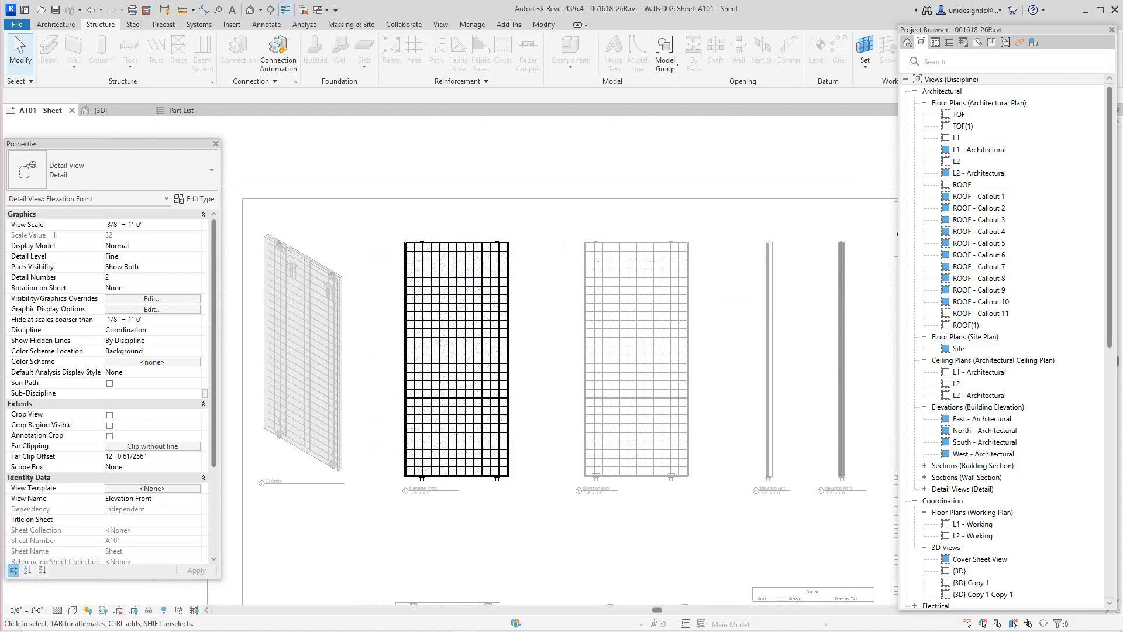
right_click(495, 143)
click(537, 212)
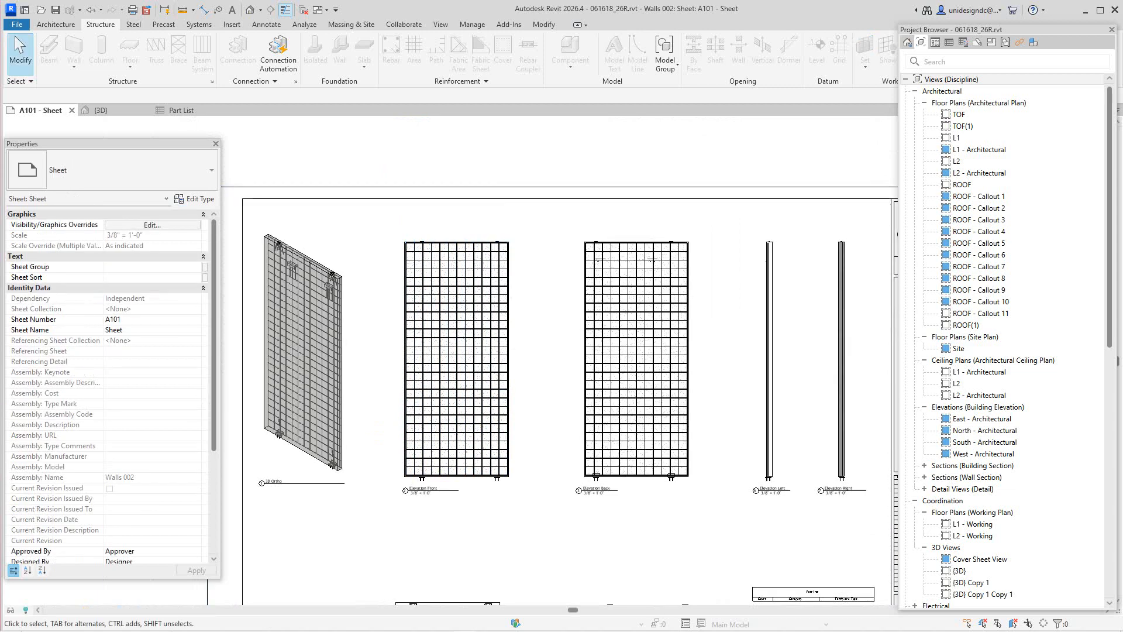
Activate the Elevation Front viewport again and move the Project Browser lower, clear of the ribbon
scroll(539, 301, down, 3)
middle_click(539, 300)
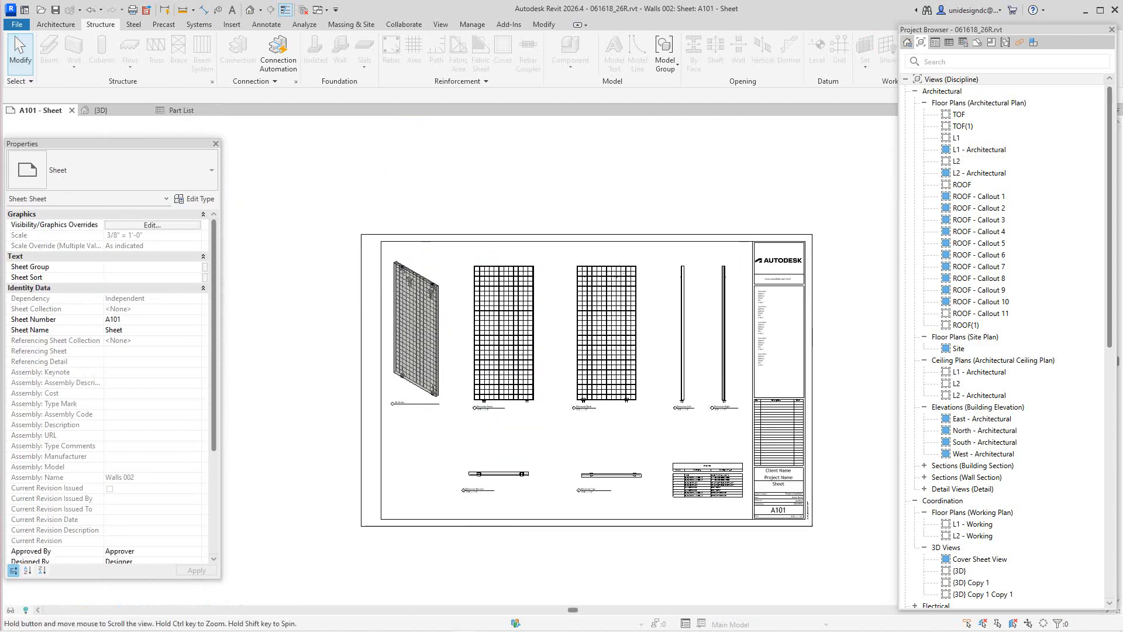
middle_click(539, 301)
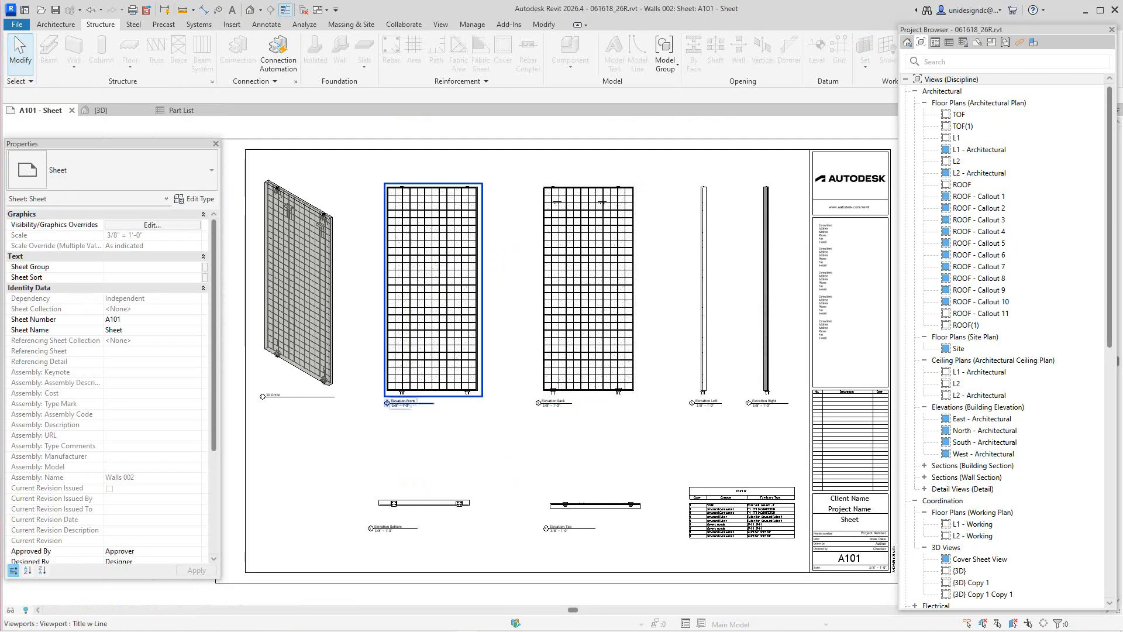
scroll(454, 262, up, 1)
middle_drag(454, 263, 500, 312)
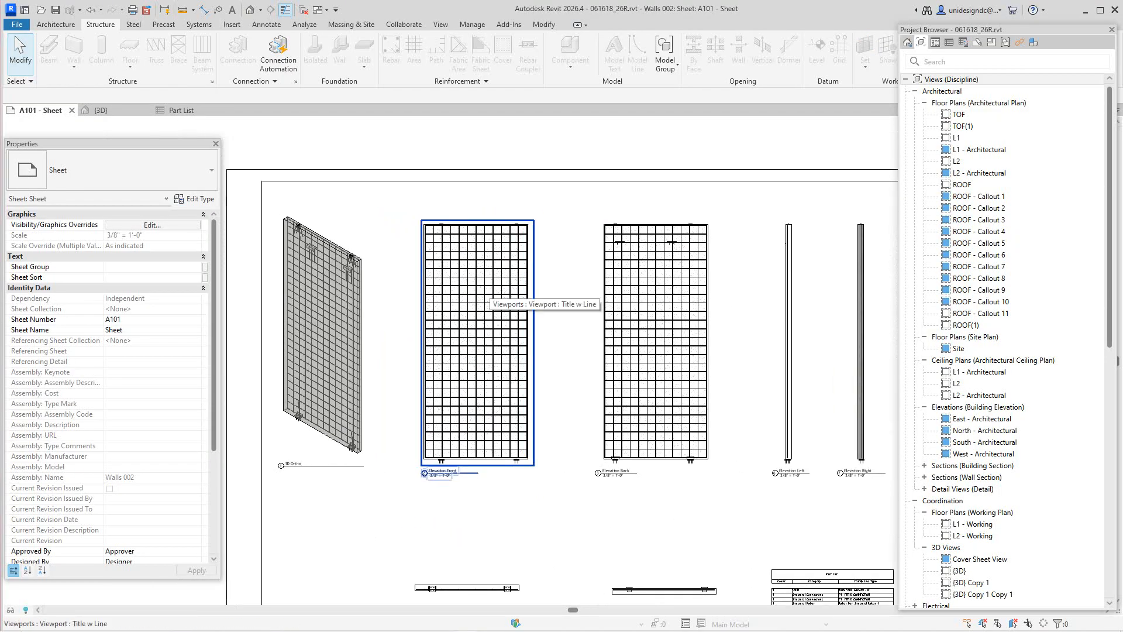
right_click(488, 231)
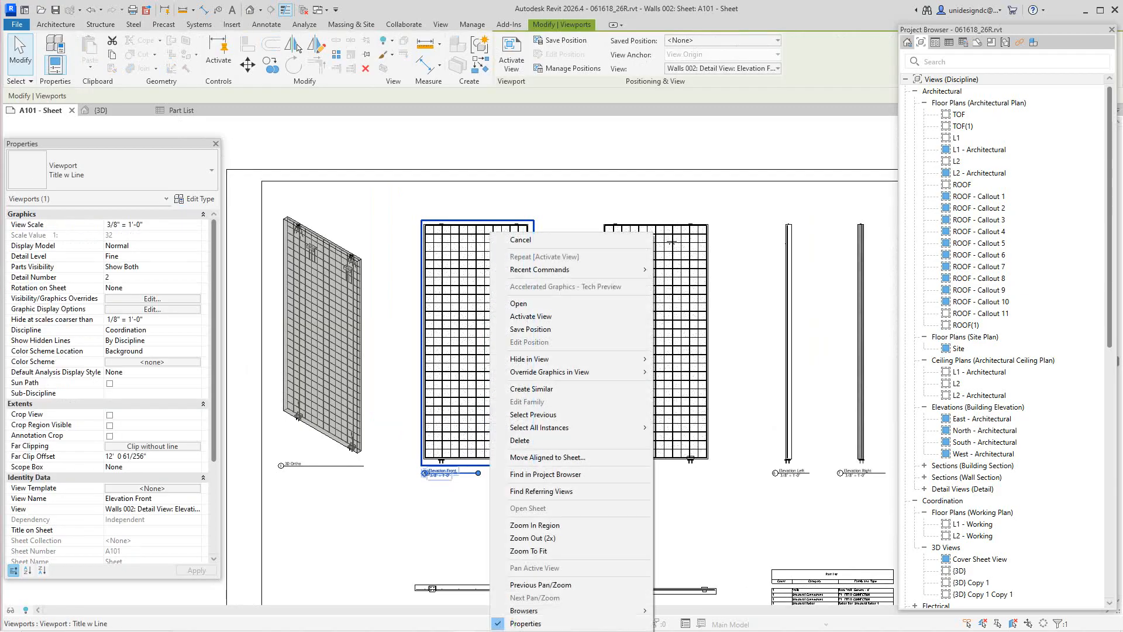
click(514, 310)
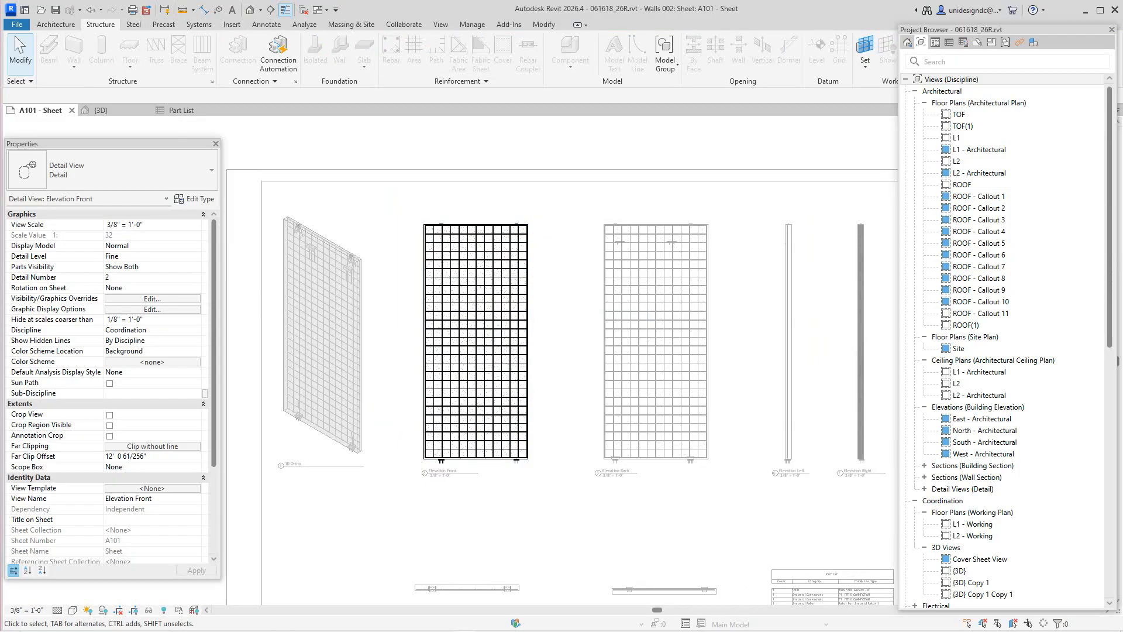
drag(1004, 29, 999, 160)
Select the Walls 002 assembly in the active front elevation and clear the selection
scroll(667, 212, down, 3)
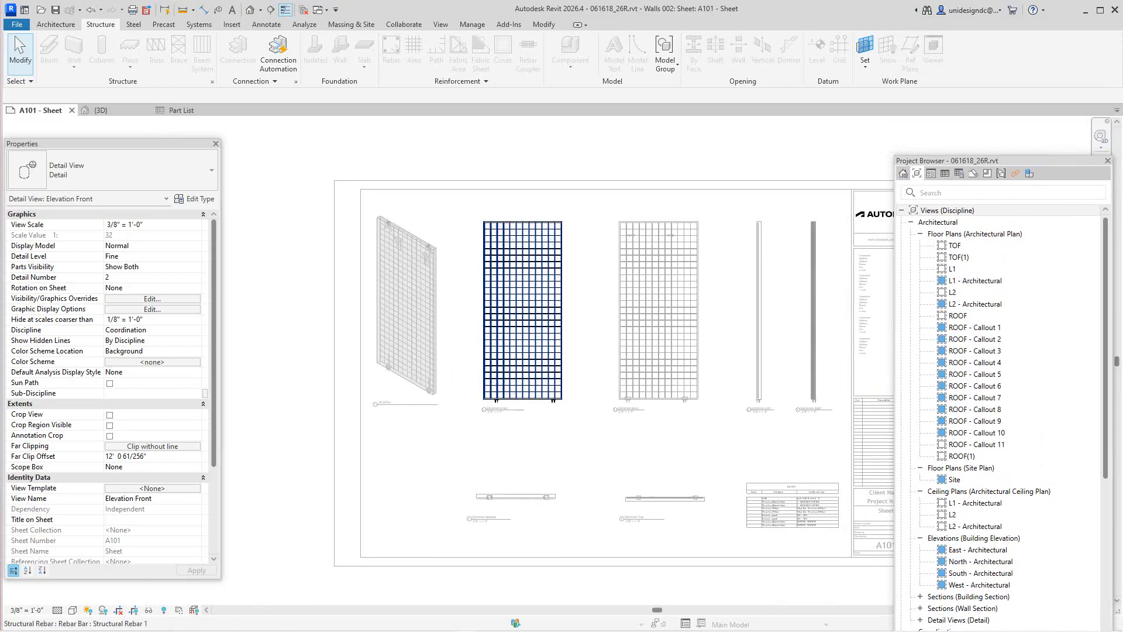
scroll(522, 224, up, 4)
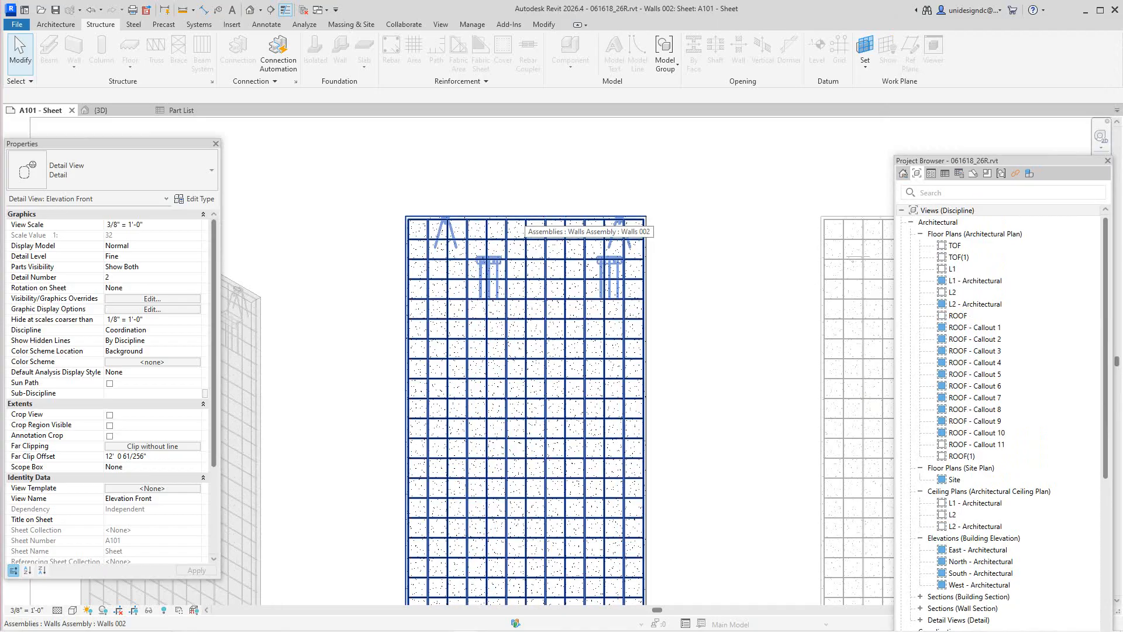
click(522, 225)
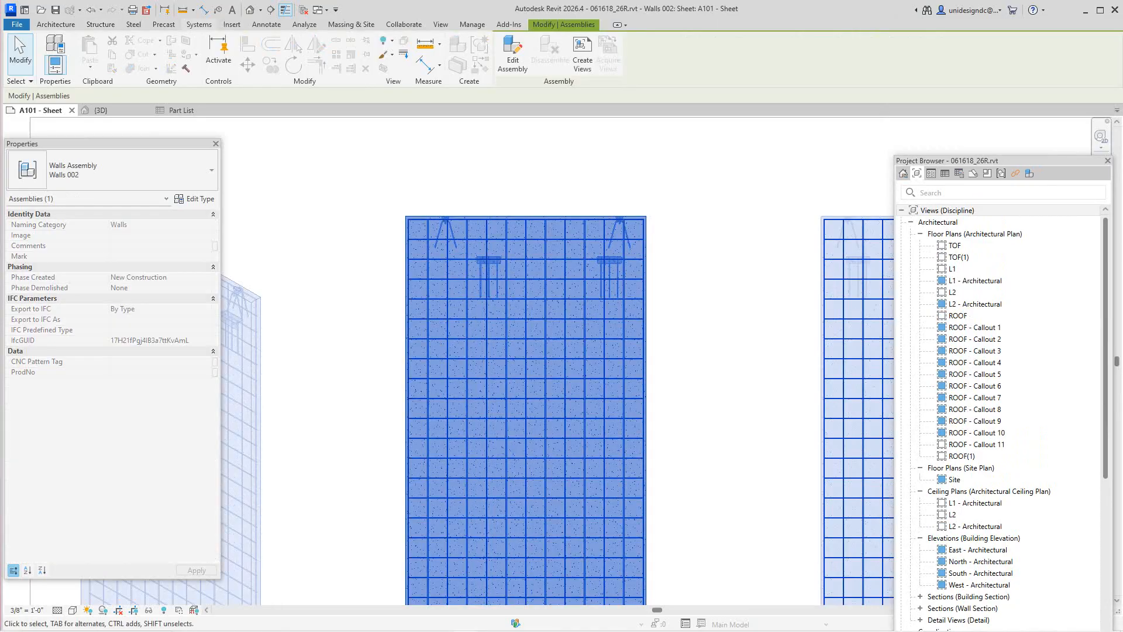
click(100, 24)
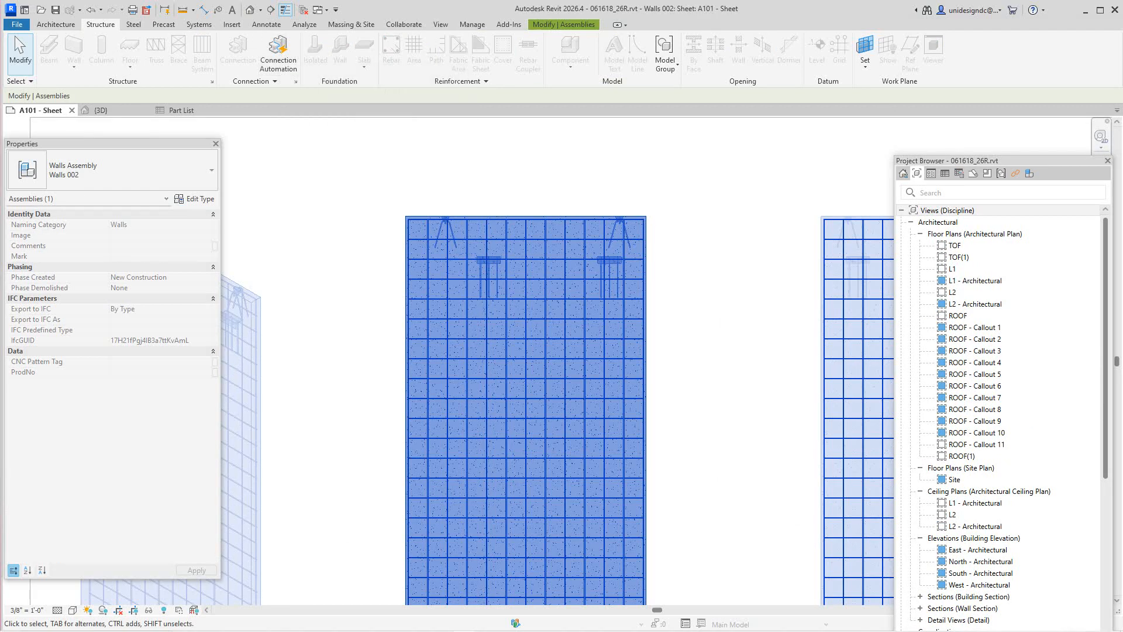
key(Escape)
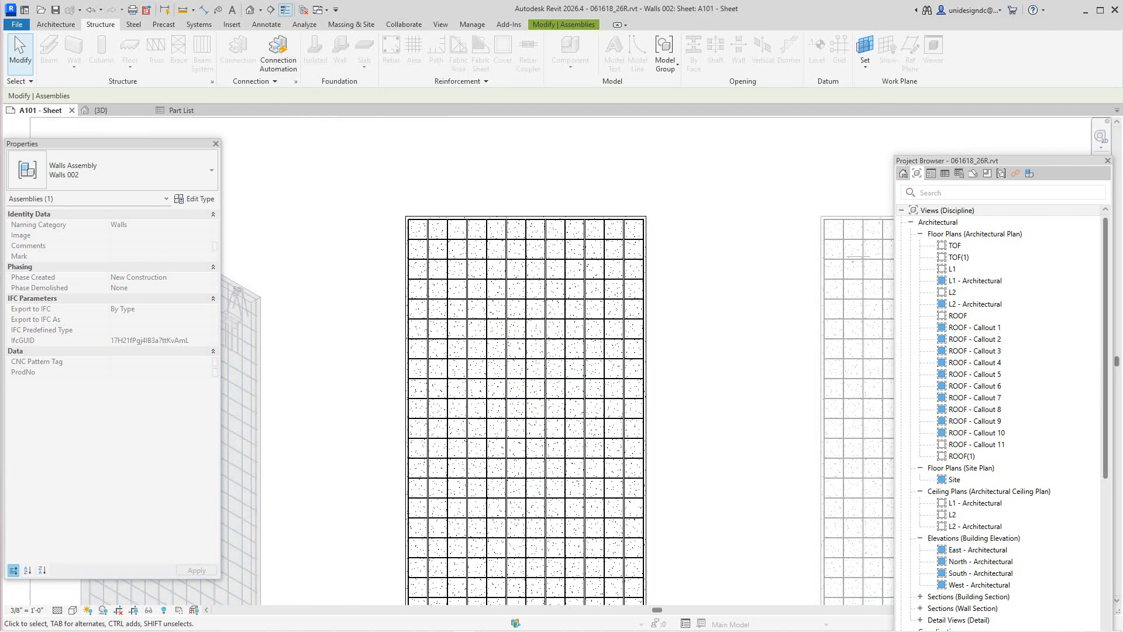
Deactivate the front elevation so the whole sheet is editable
scroll(597, 202, down, 2)
middle_drag(597, 201, 665, 209)
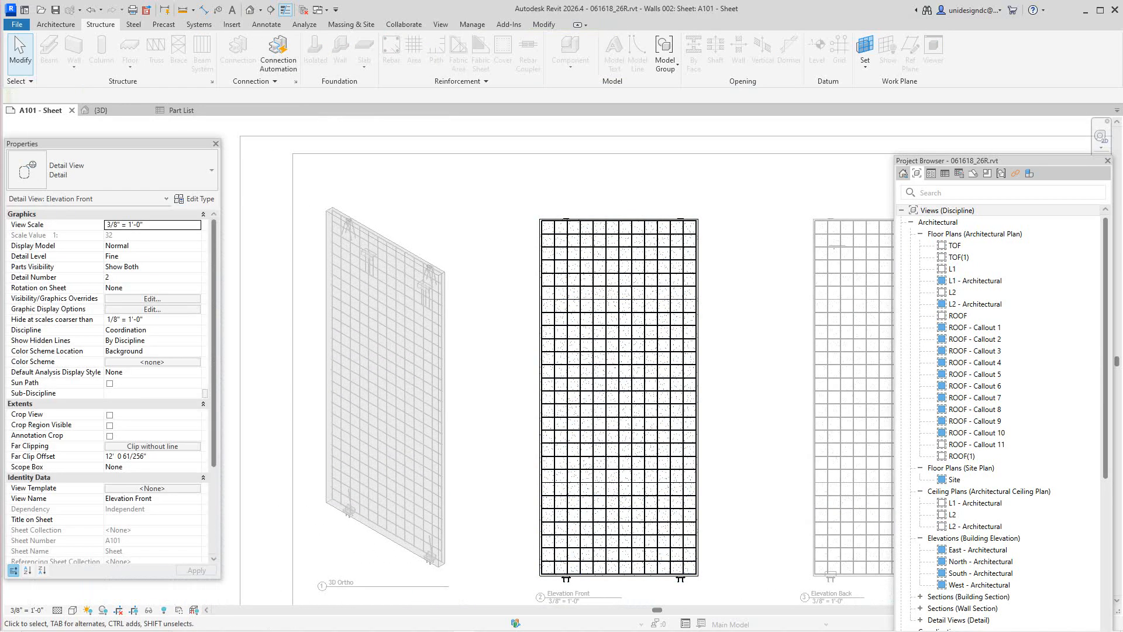
right_click(471, 232)
click(515, 303)
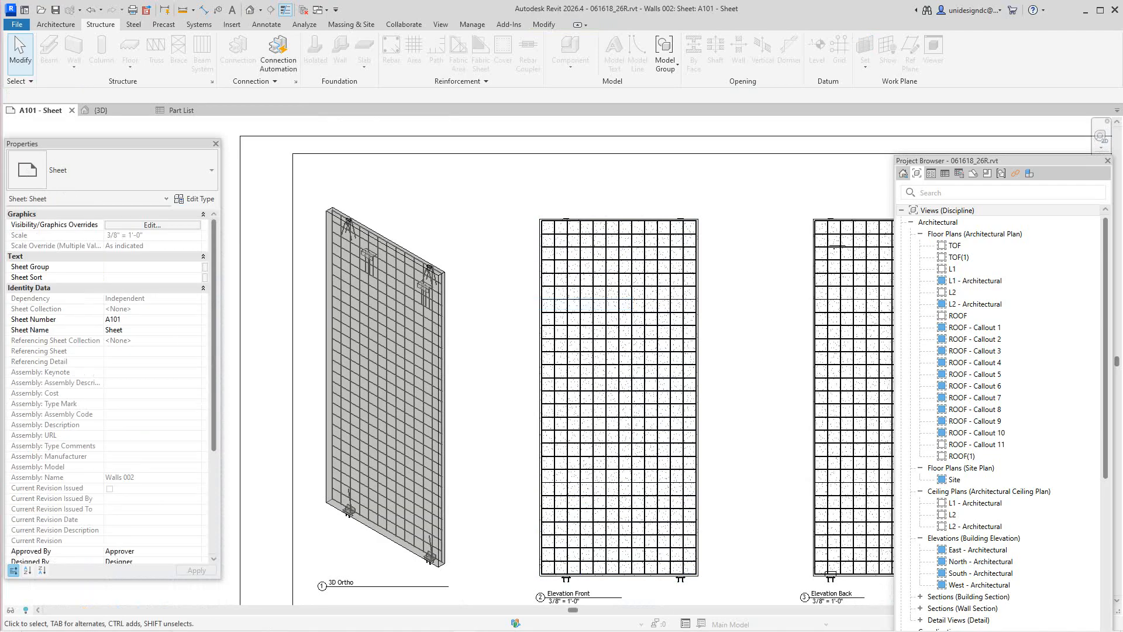
Select the Elevation Front viewport by its title and activate its view
click(323, 587)
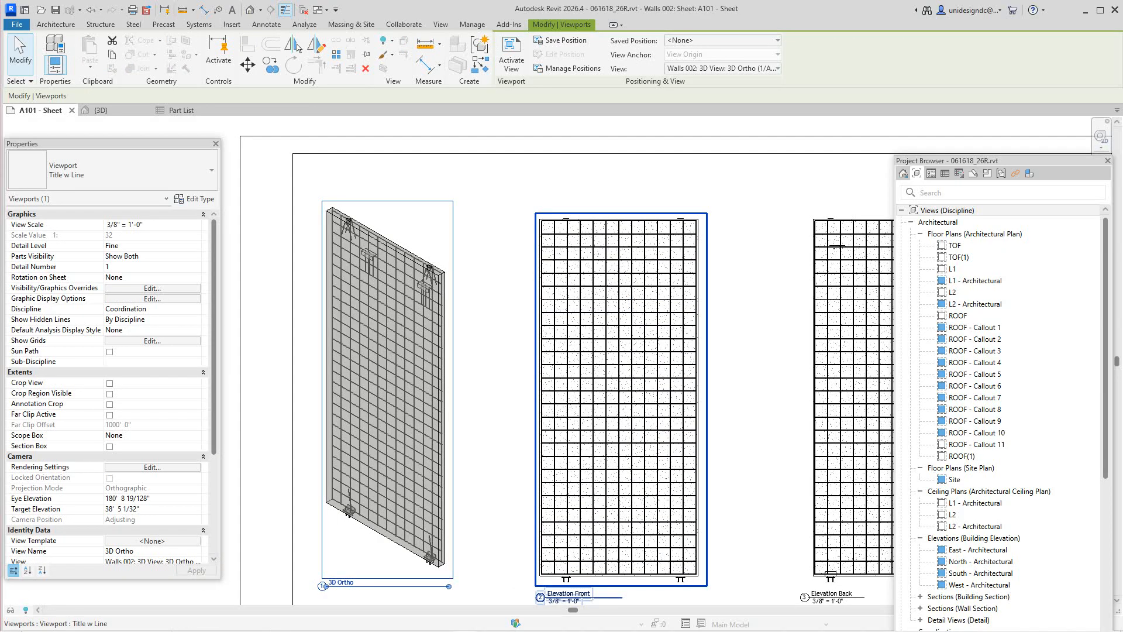
click(568, 594)
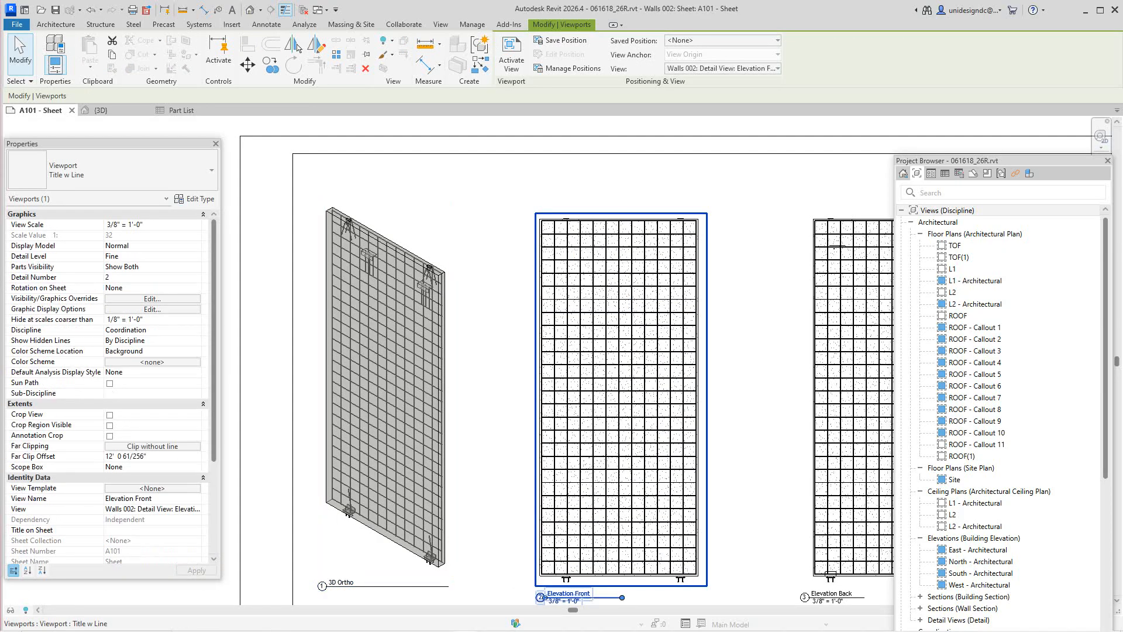
right_click(543, 594)
click(586, 316)
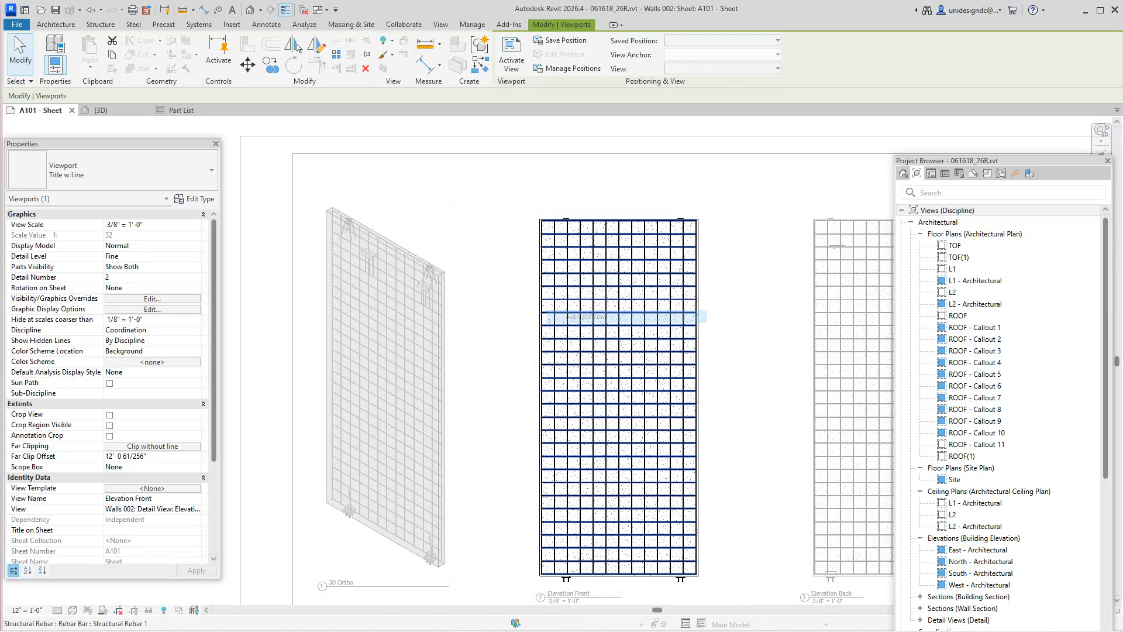
Select the Walls 002 assembly in the front elevation and open it for assembly editing
scroll(590, 216, up, 2)
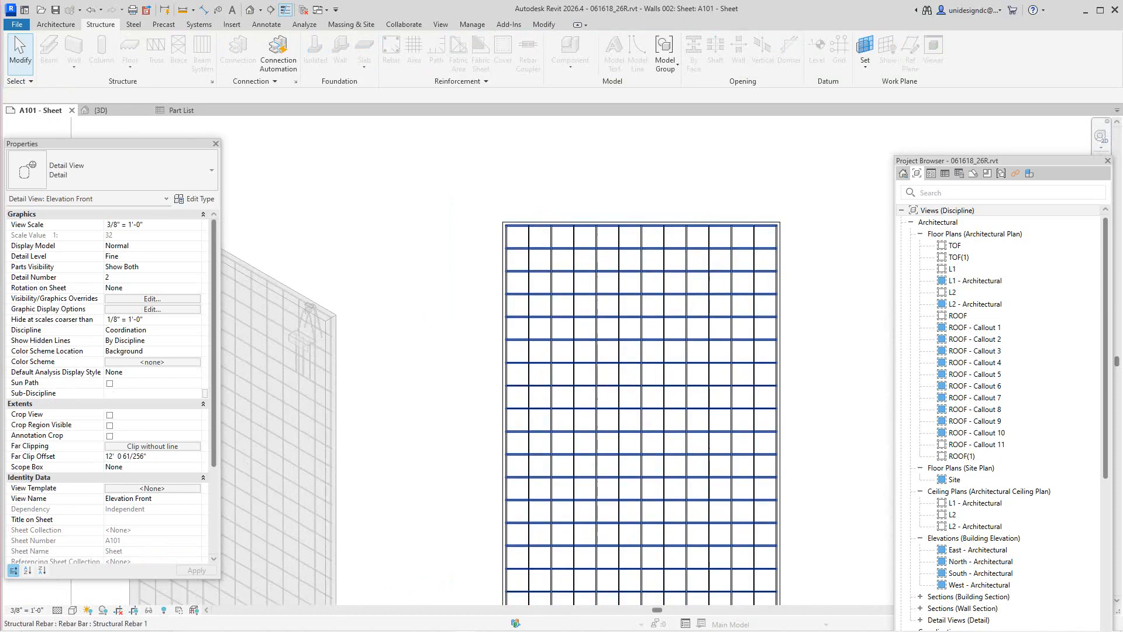
click(590, 223)
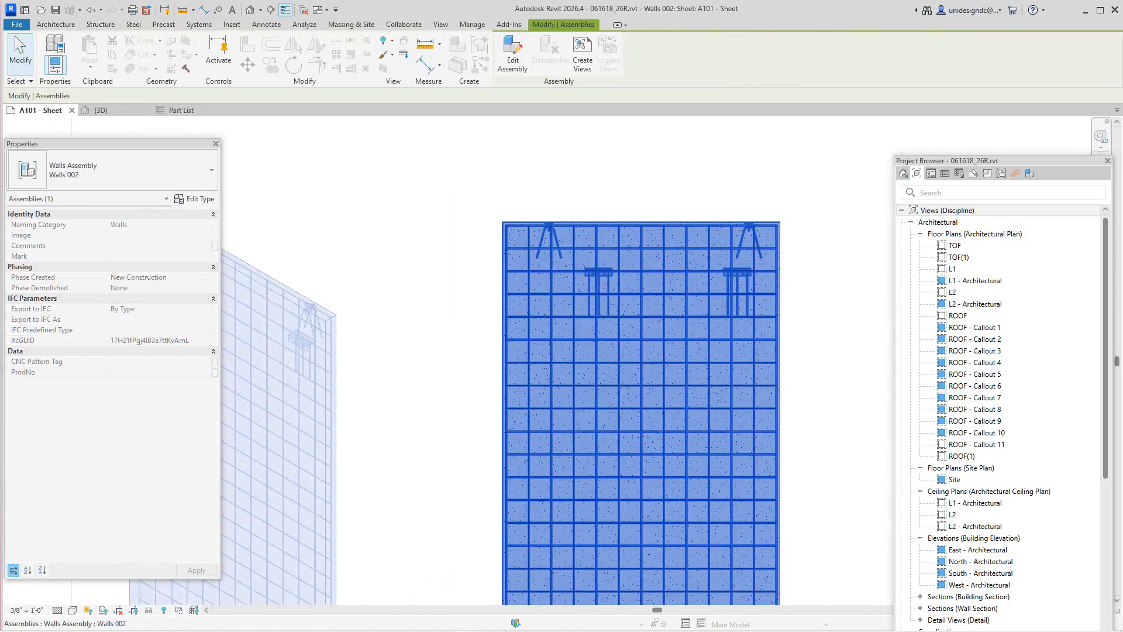
click(512, 54)
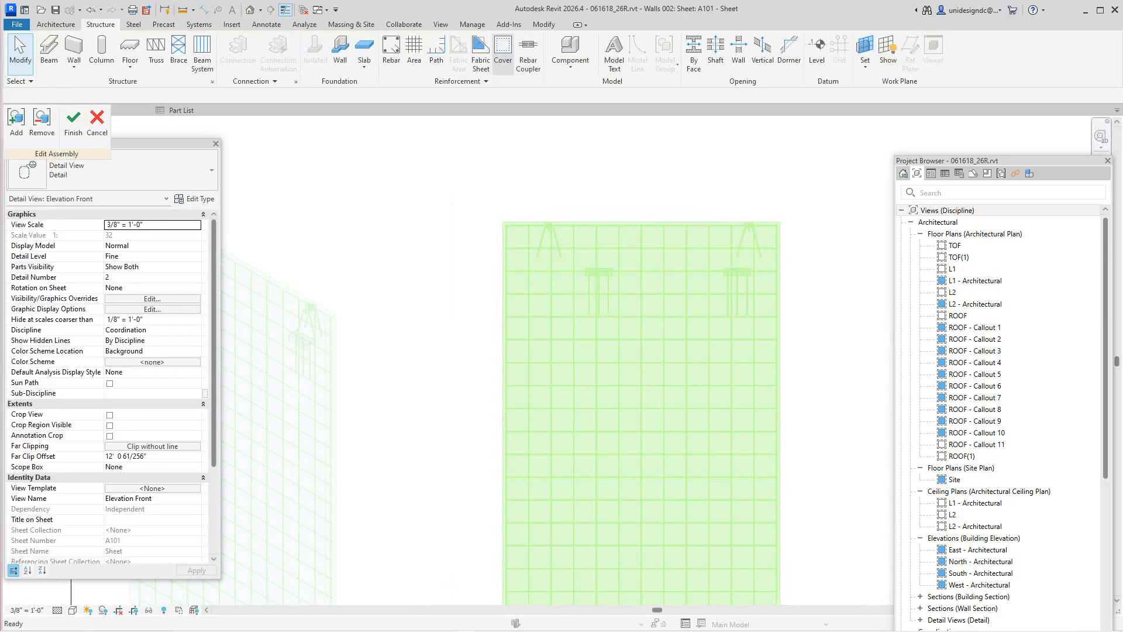
scroll(500, 181, down, 2)
middle_drag(500, 181, 524, 201)
scroll(331, 255, up, 3)
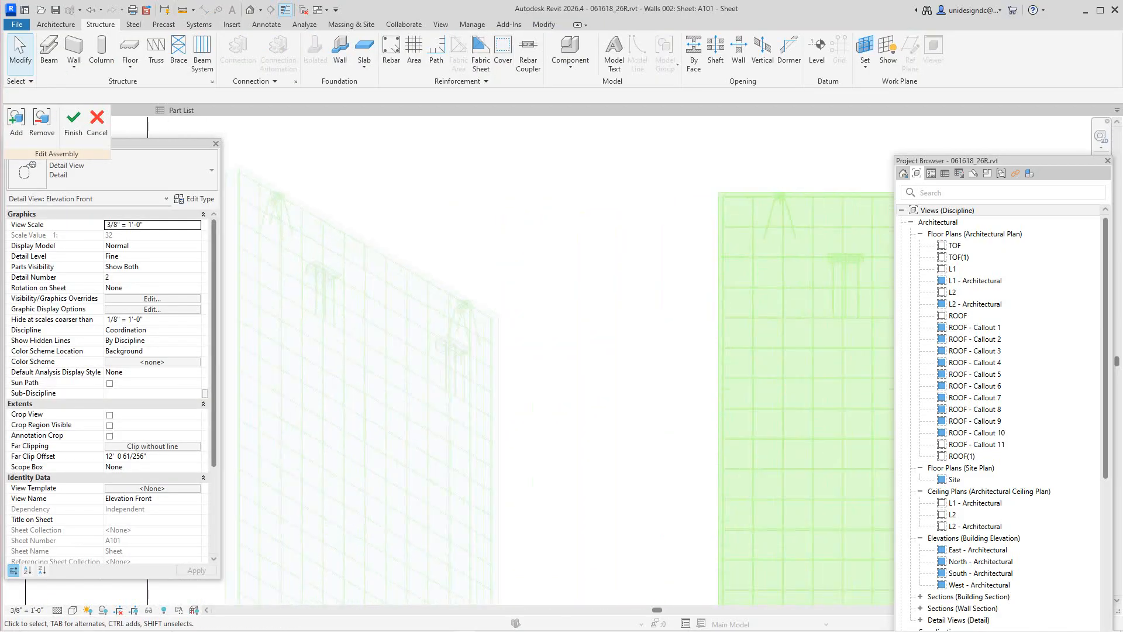
scroll(322, 255, down, 3)
scroll(345, 592, down, 2)
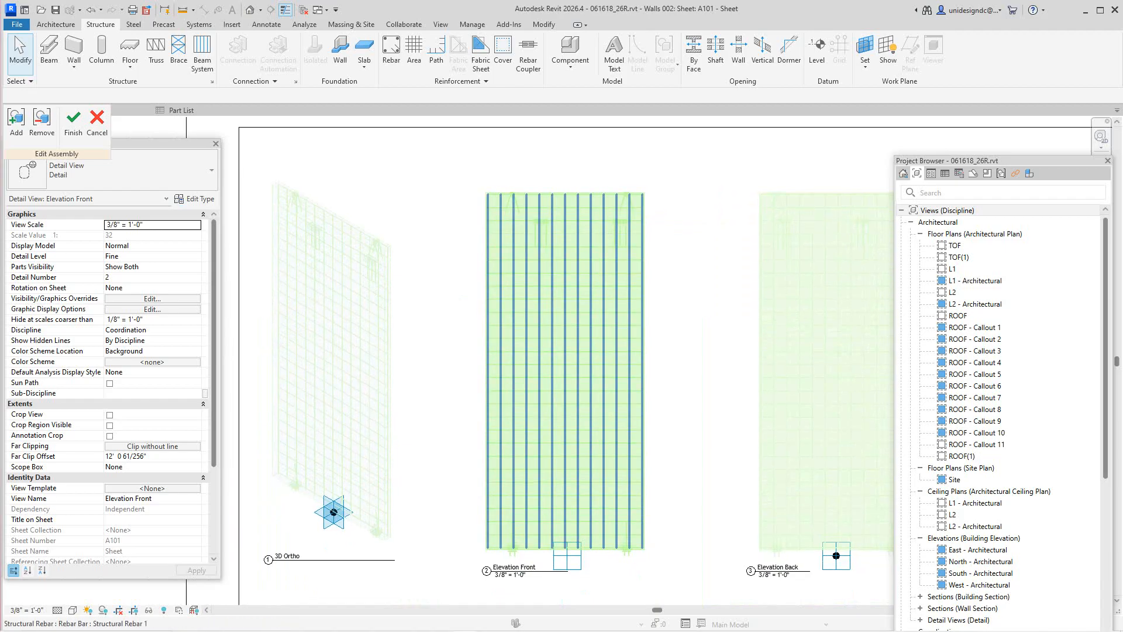
scroll(524, 175, up, 2)
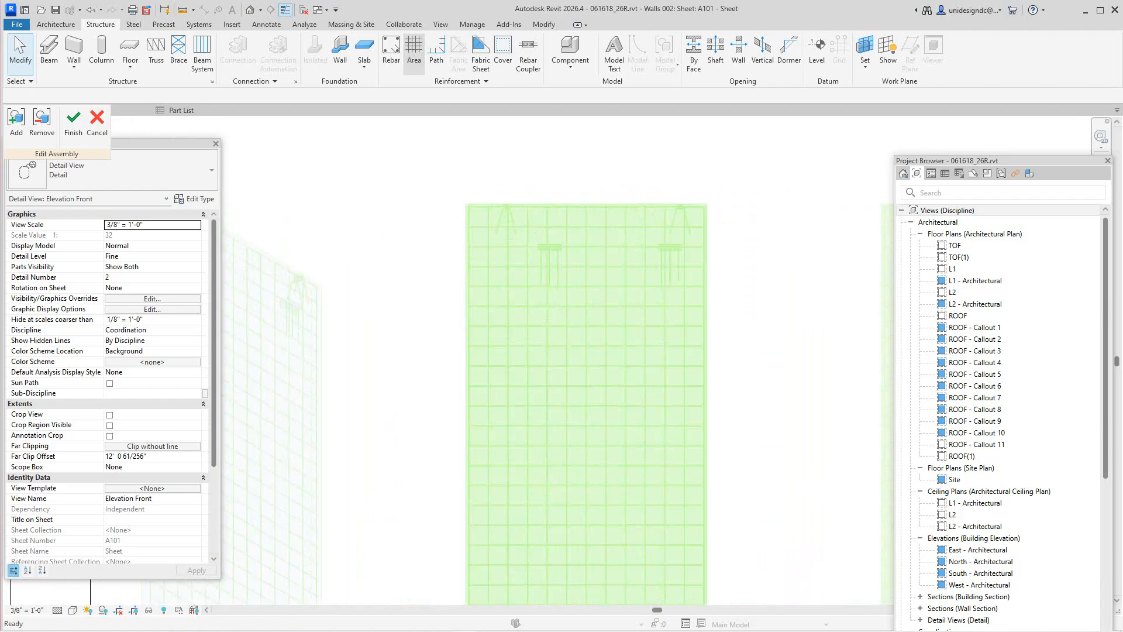
Start an area reinforcement on the wall and sketch a rectangular boundary between its opposite corners, about 12' wide by 27' high
click(413, 51)
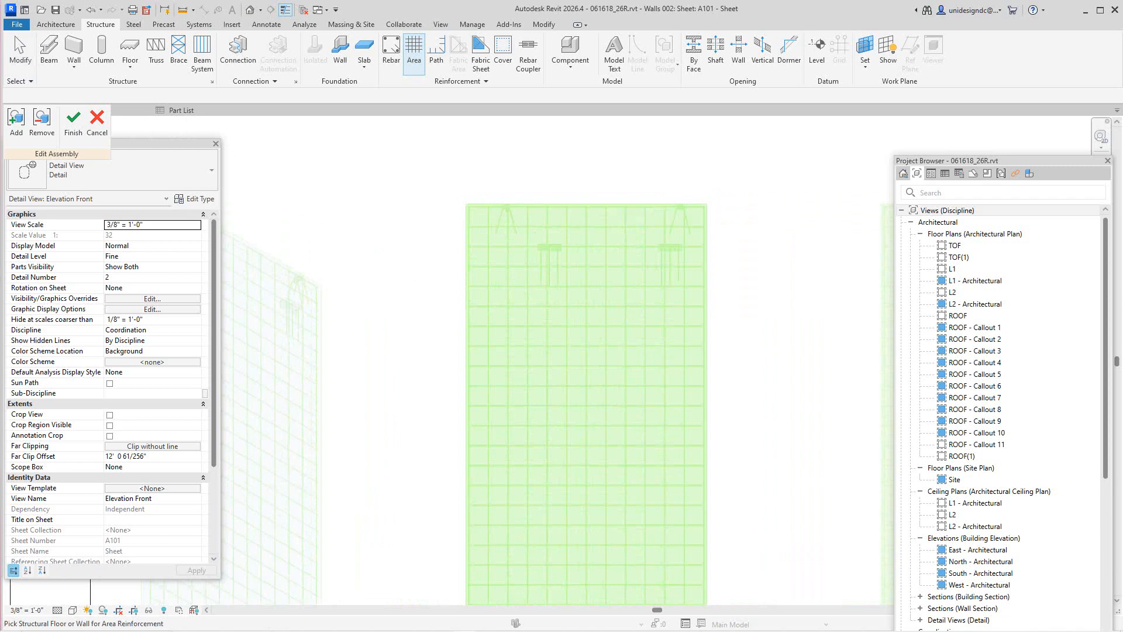
click(526, 204)
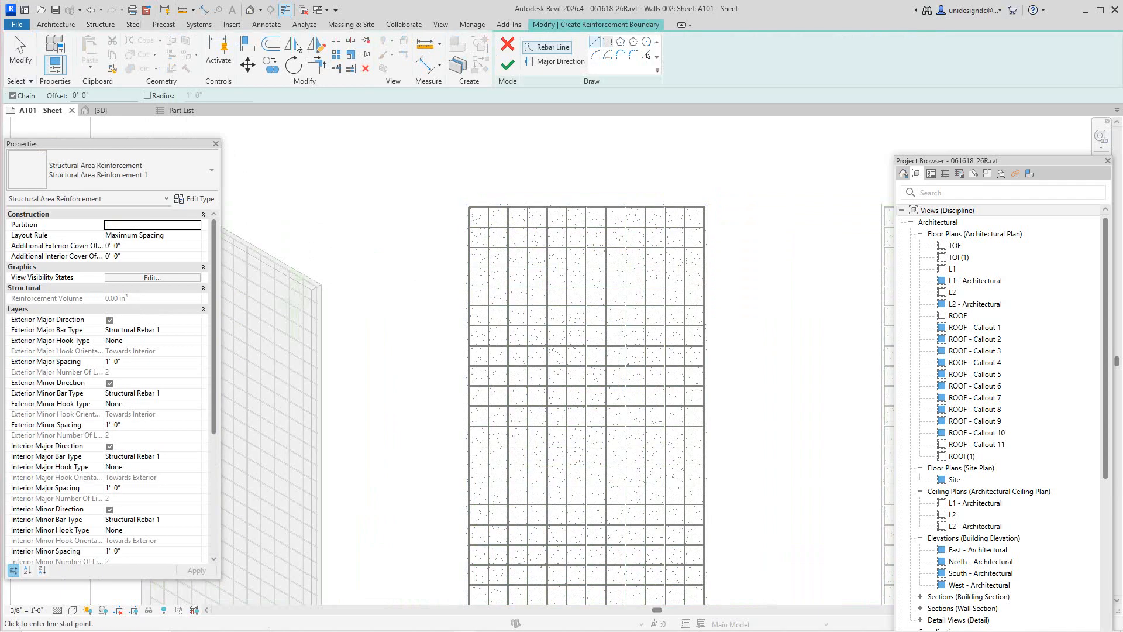
scroll(468, 204, up, 3)
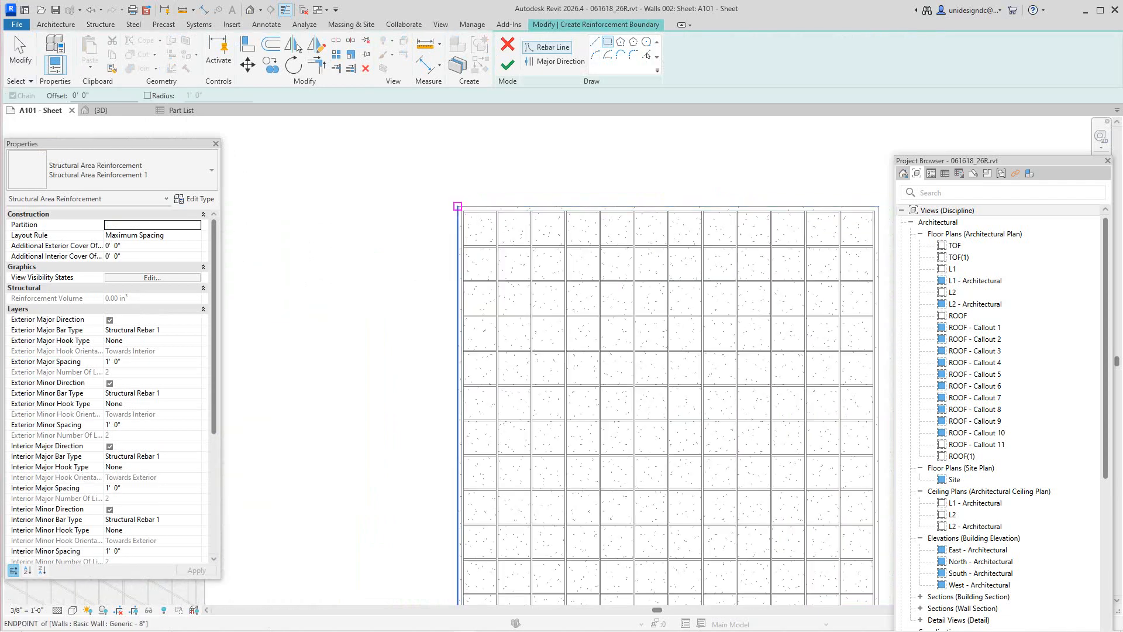
click(457, 206)
scroll(501, 246, down, 5)
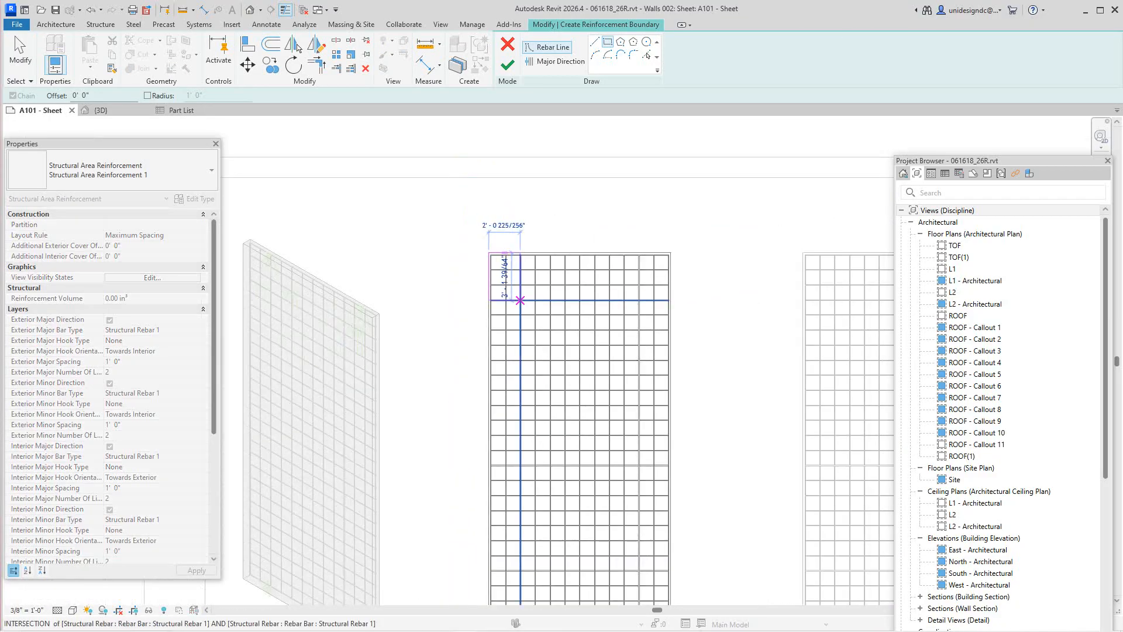
middle_drag(539, 342, 524, 305)
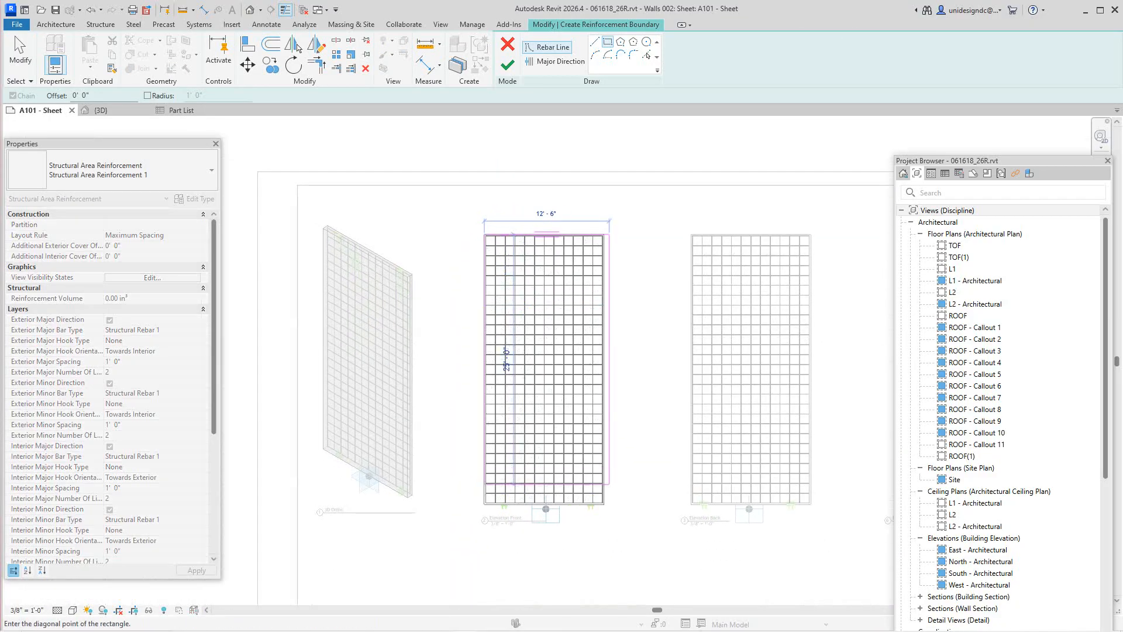
scroll(603, 493, up, 6)
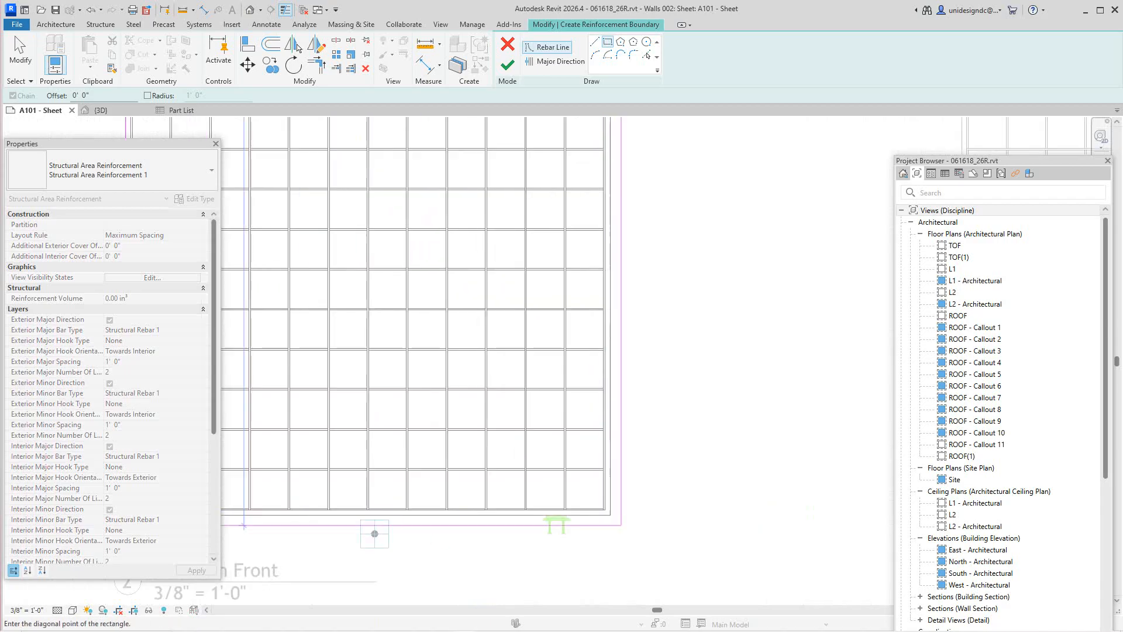
click(610, 517)
Move the Properties palette lower, away from the ribbon, and bring the sketched boundary into view with the neighbouring elevations
scroll(608, 386, down, 4)
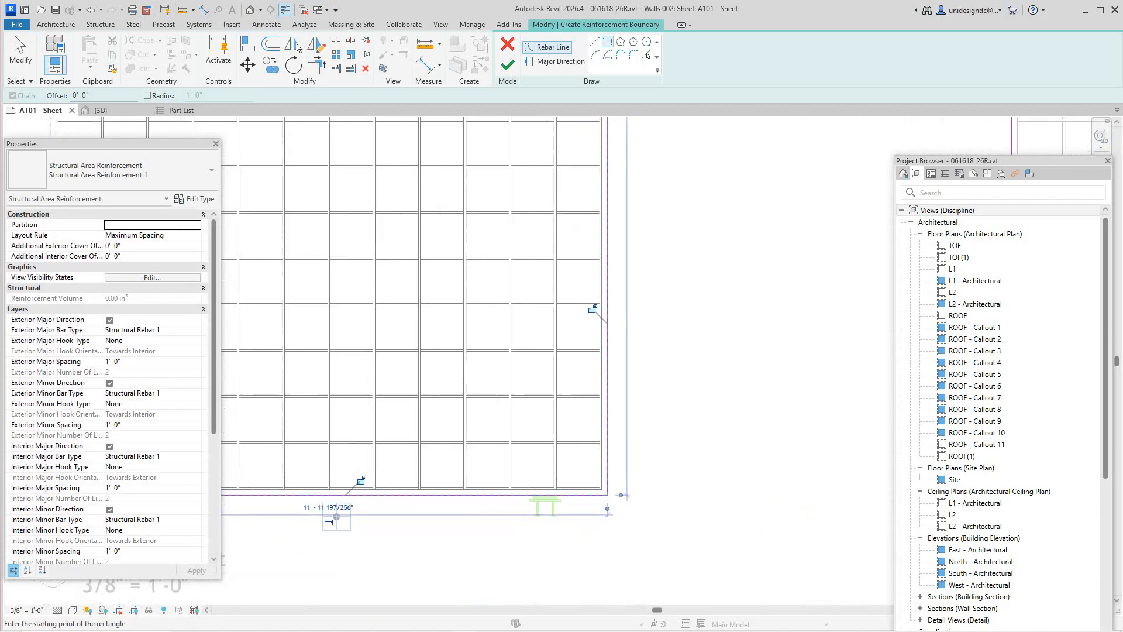
drag(152, 149, 213, 292)
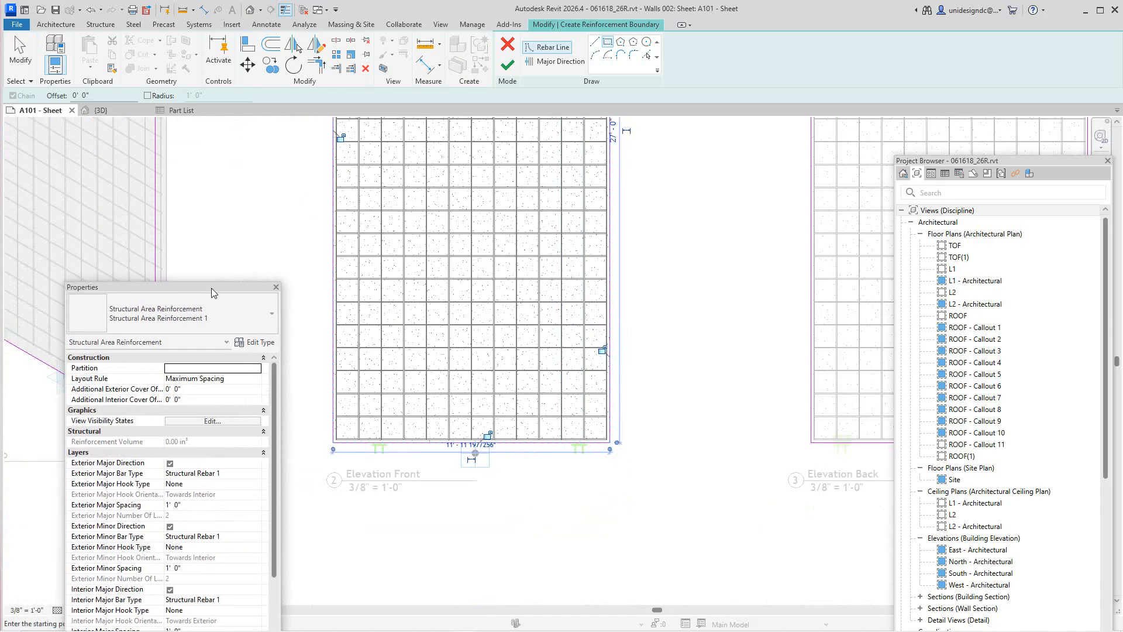
scroll(613, 226, down, 3)
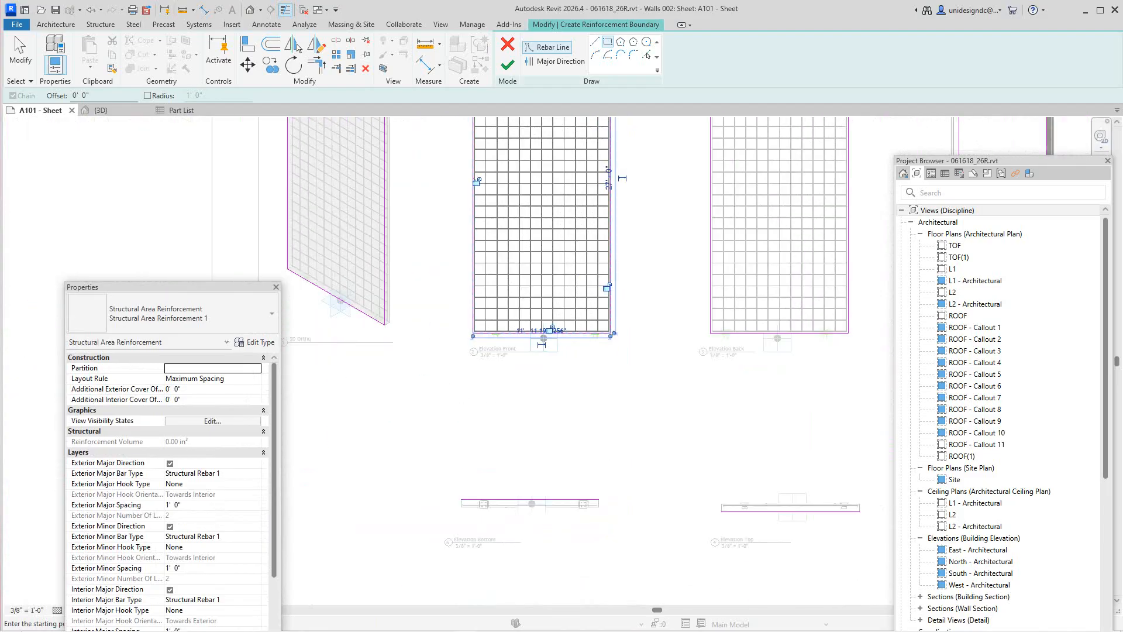
Finish the area reinforcement boundary, then complete the assembly edit and accept the warning
click(507, 64)
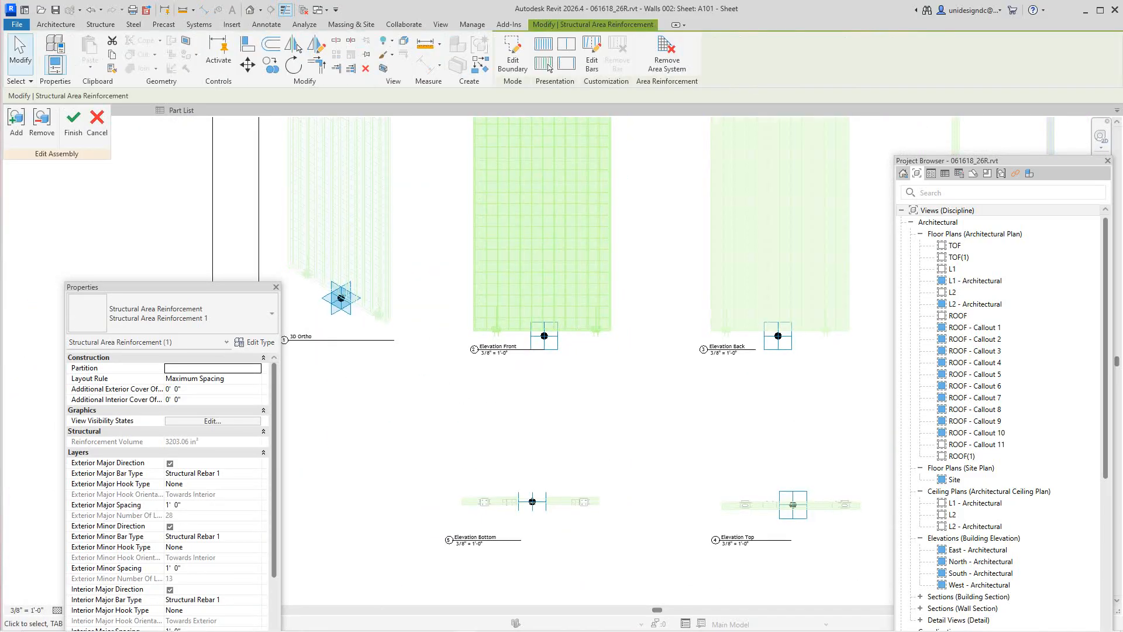
scroll(514, 506, up, 5)
scroll(389, 475, up, 2)
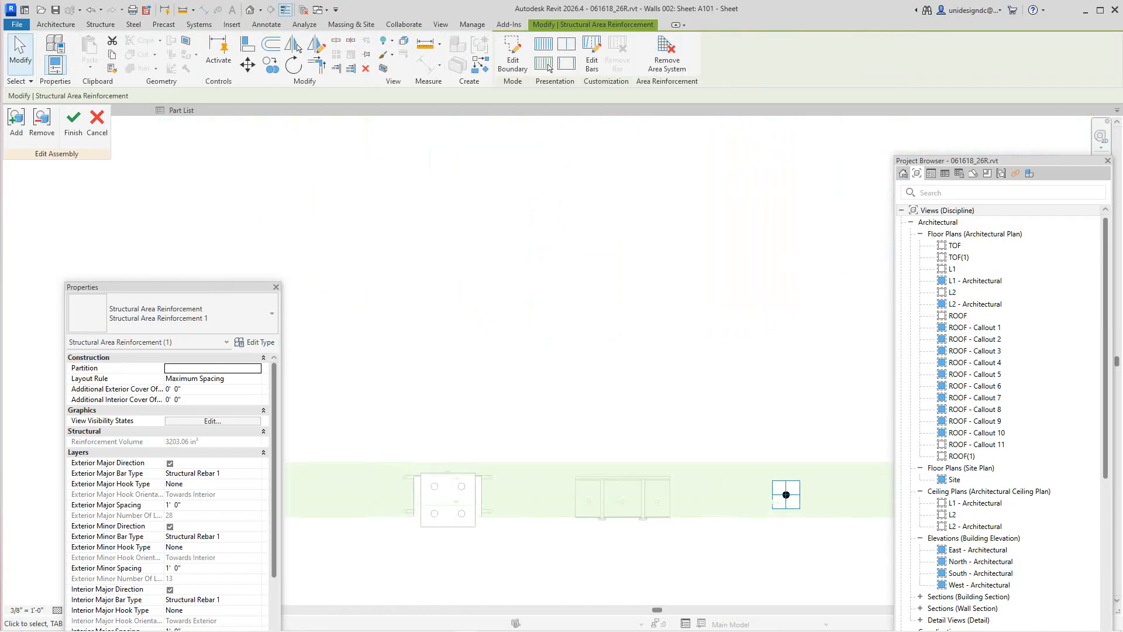
scroll(389, 475, down, 5)
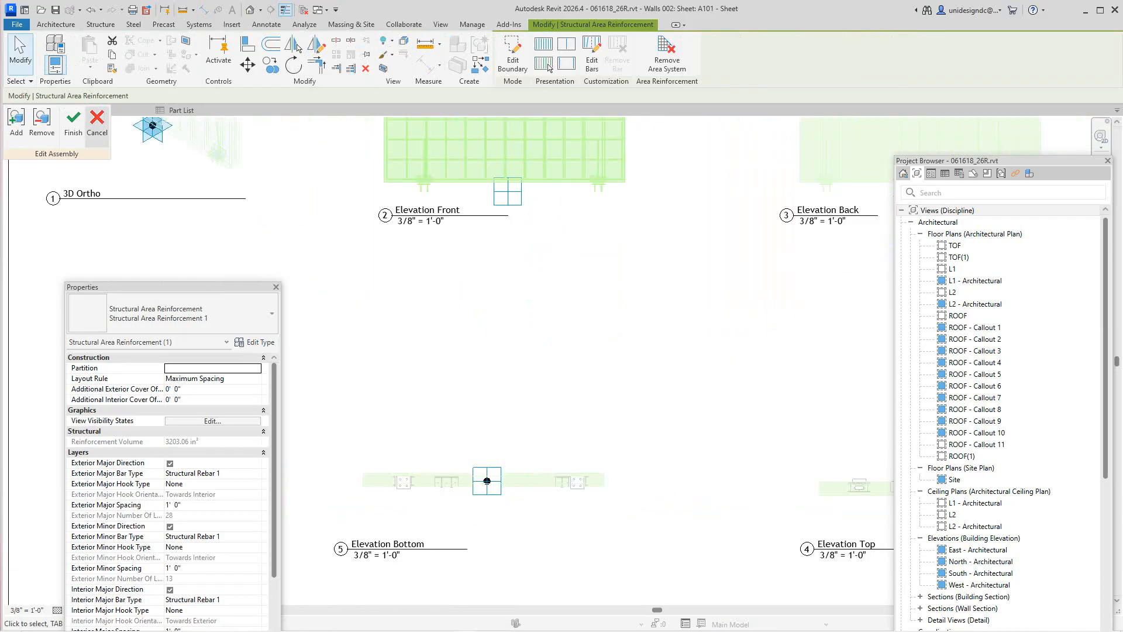
scroll(457, 283, down, 2)
middle_drag(457, 283, 531, 362)
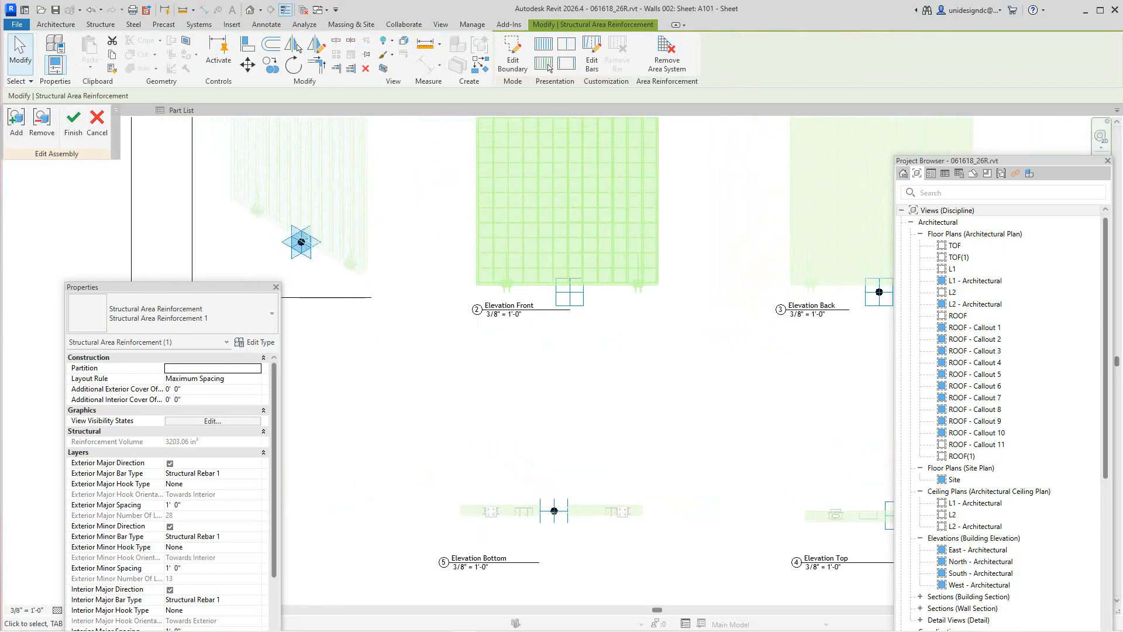
click(73, 126)
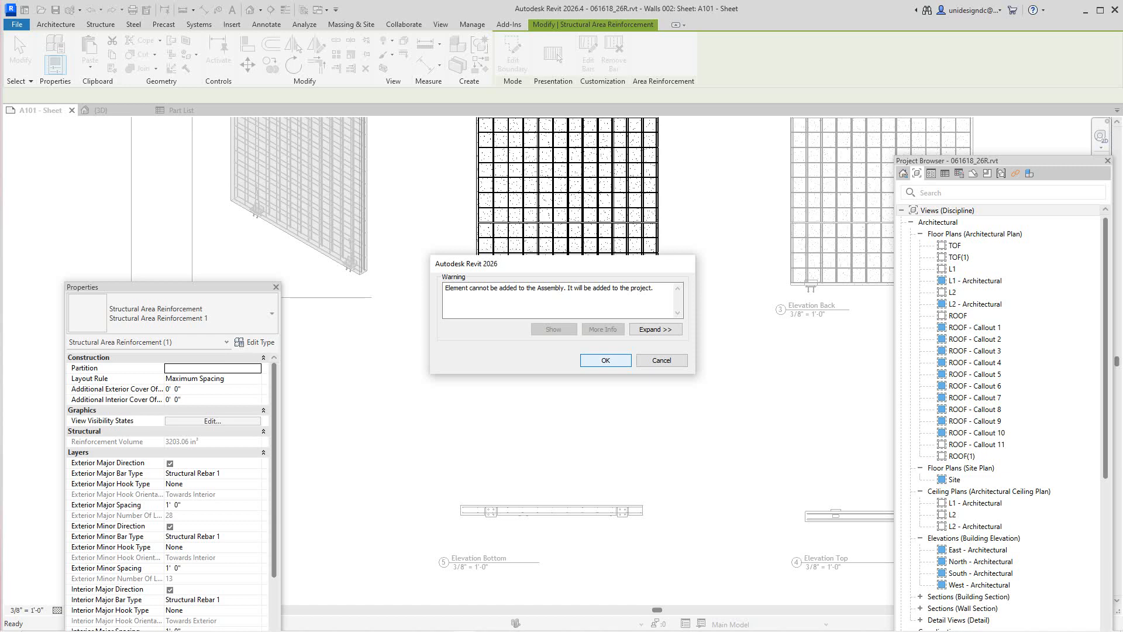
key(Return)
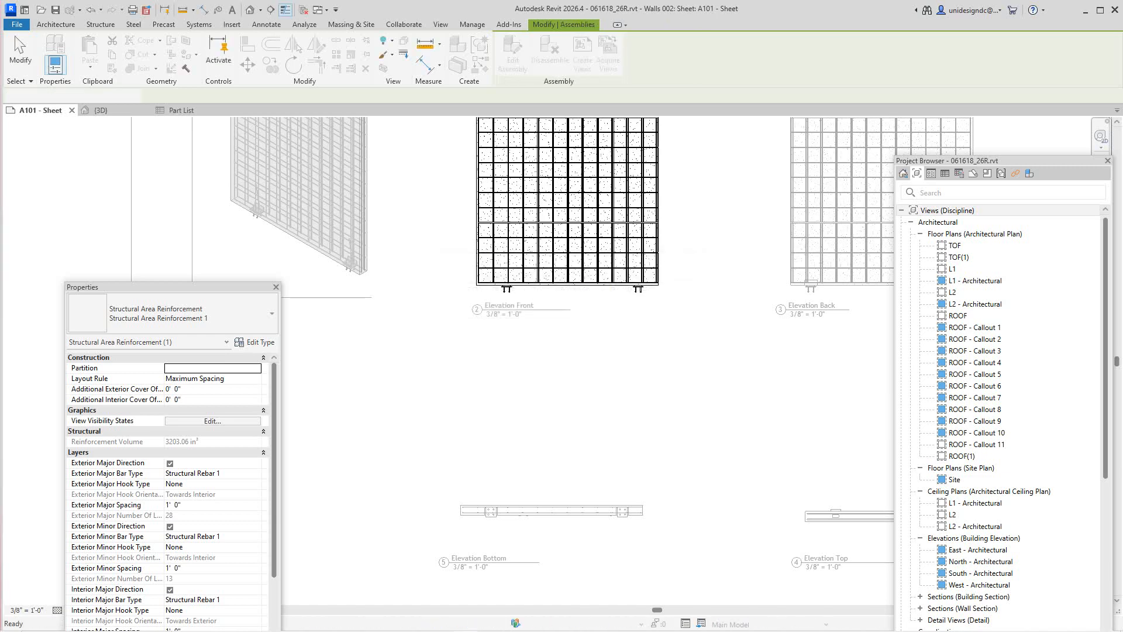
Clear the assembly selection, move the Properties palette back below the ribbon and deactivate the Elevation Front view
scroll(453, 484, up, 1)
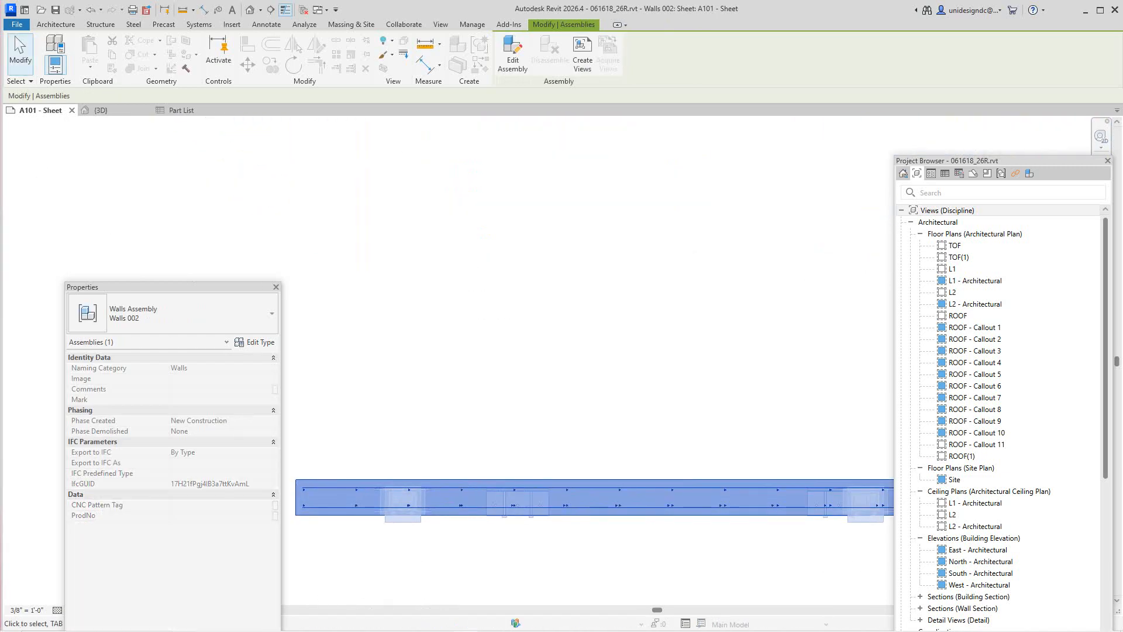
scroll(368, 479, down, 8)
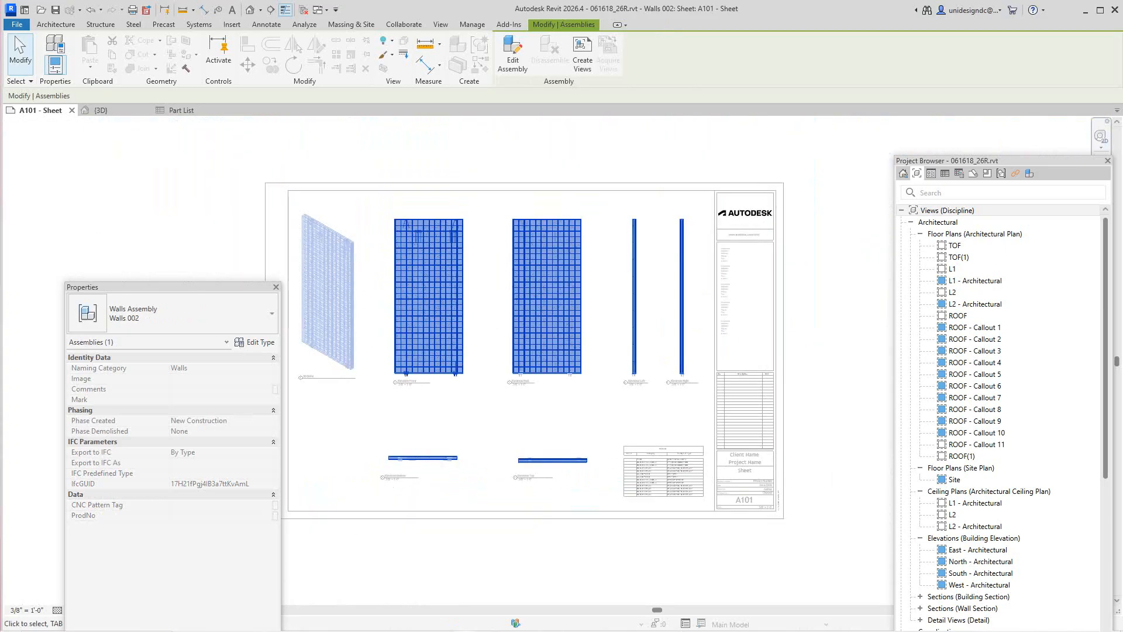
key(Escape)
right_click(455, 165)
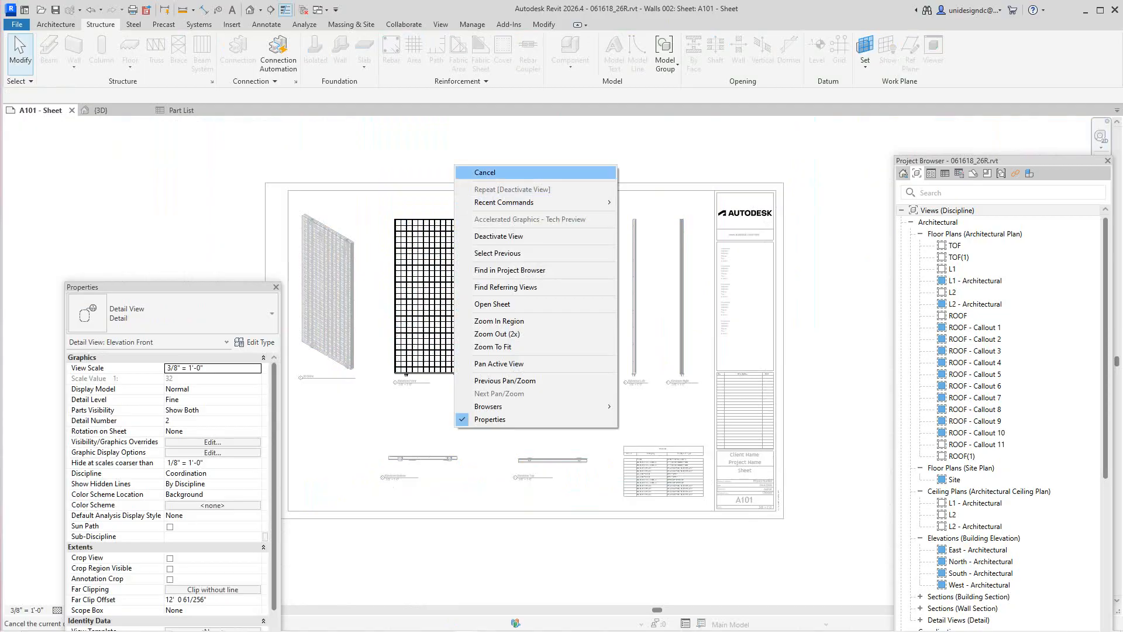
key(Escape)
drag(194, 287, 124, 124)
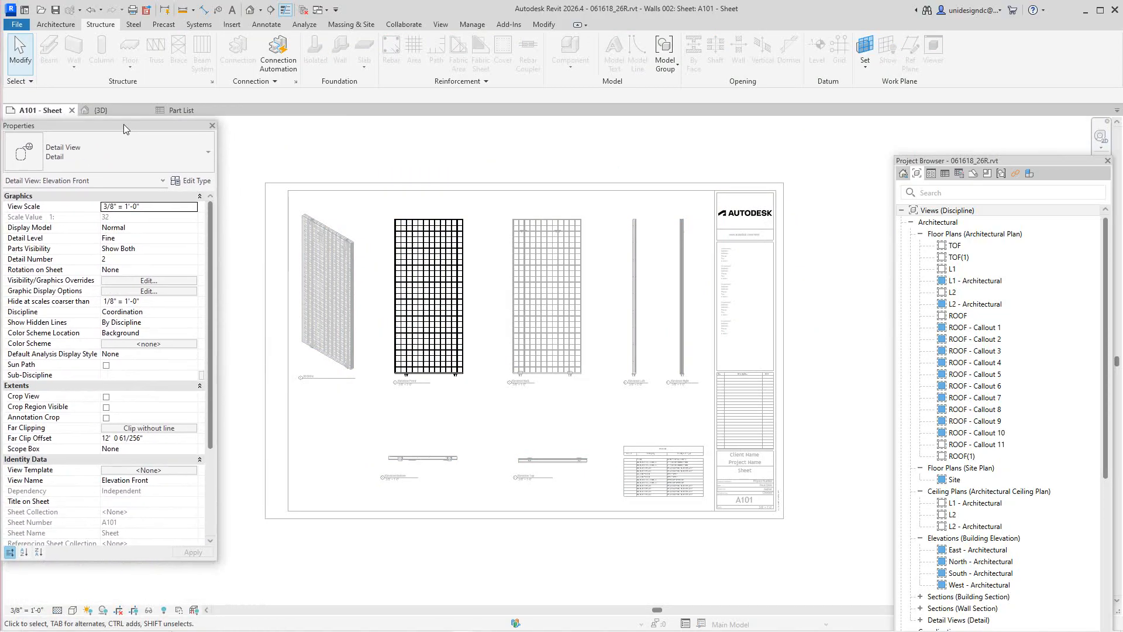
right_click(369, 163)
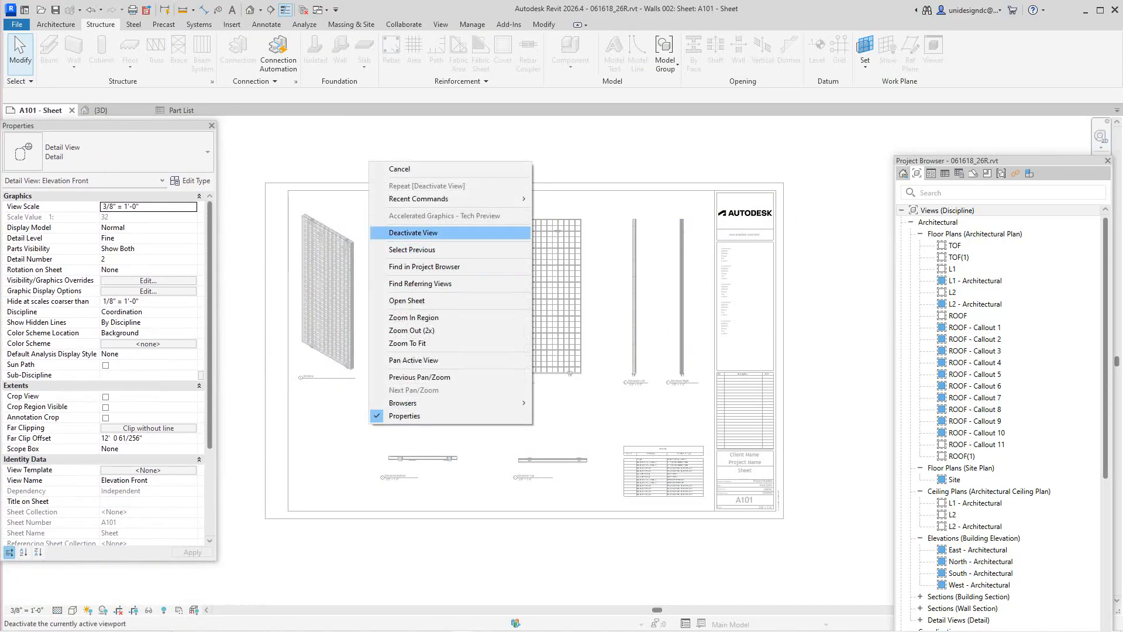
click(413, 232)
scroll(339, 321, up, 2)
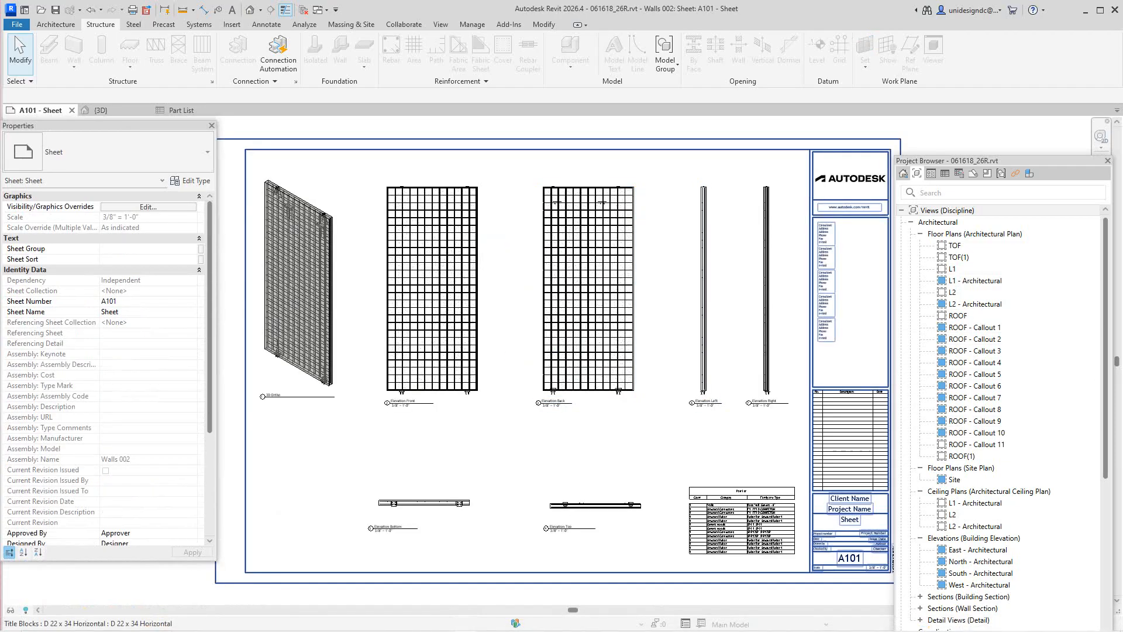
Expand Walls 003 among the project's assemblies and open its 3D Ortho view to inspect the wall
click(1029, 173)
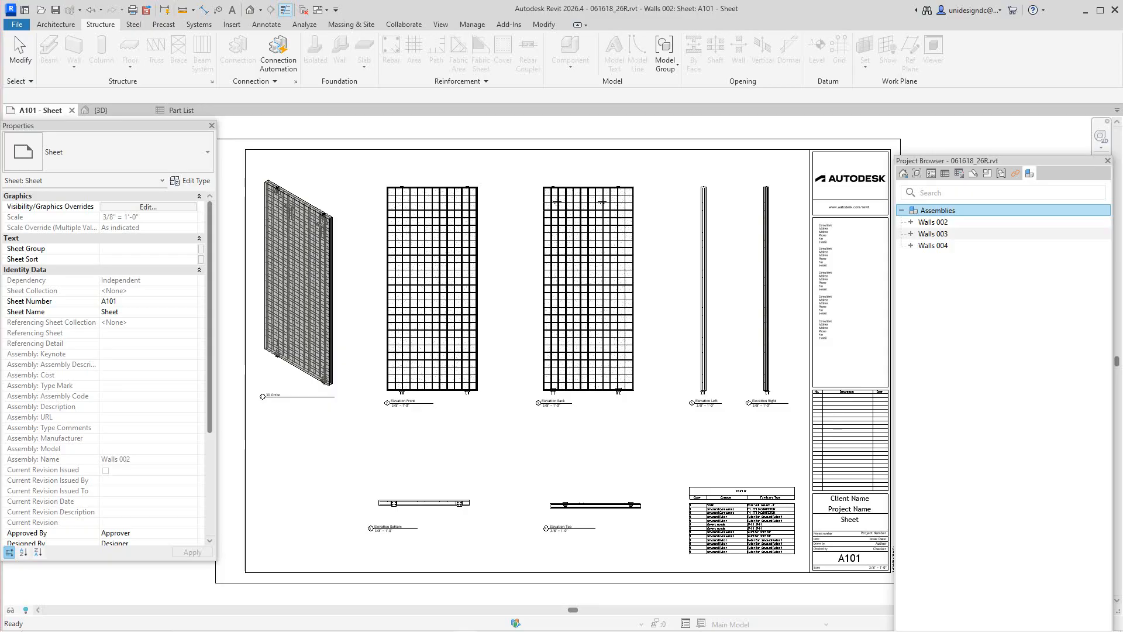
double_click(932, 233)
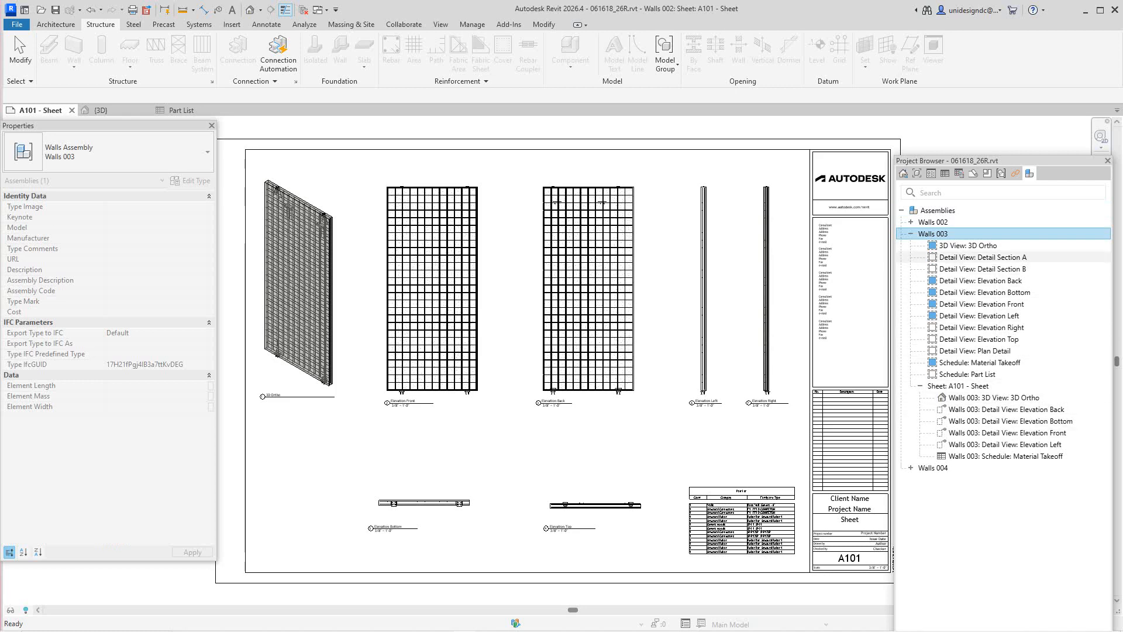
double_click(968, 245)
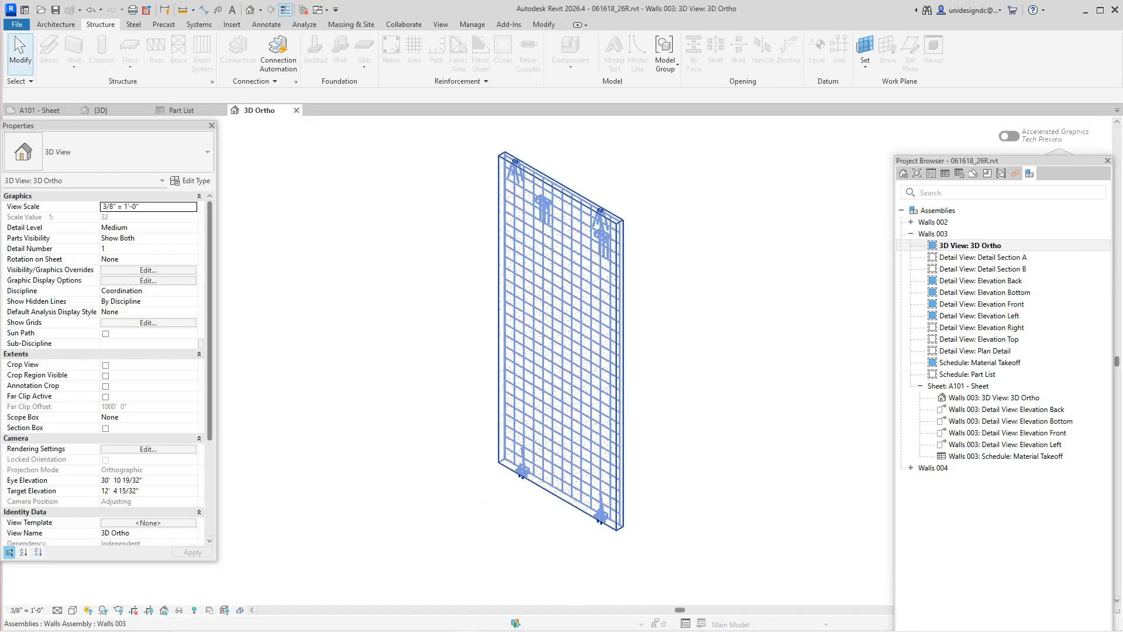
scroll(629, 233, up, 5)
scroll(621, 225, down, 8)
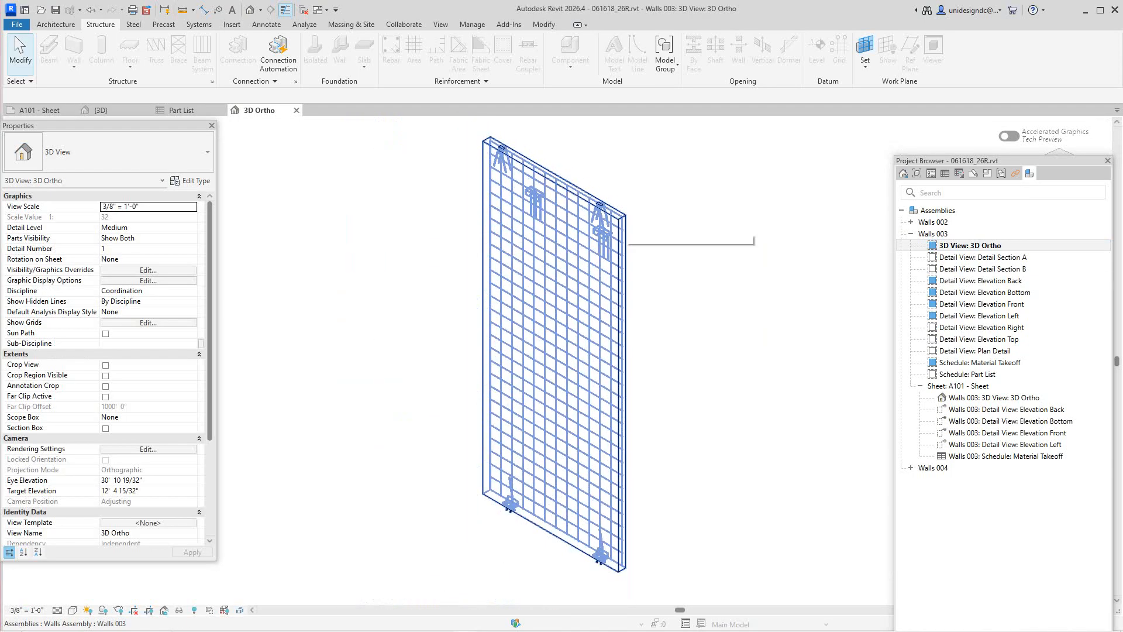
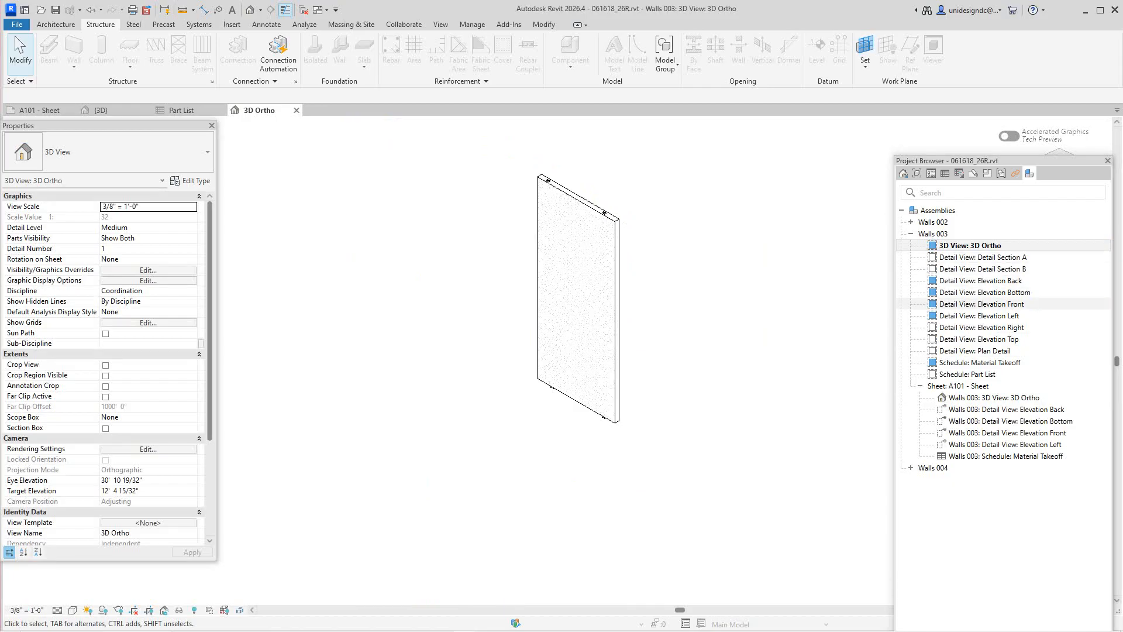
Open the Walls 003 sheet A101 and examine its elevations, section markers and material takeoff
click(959, 385)
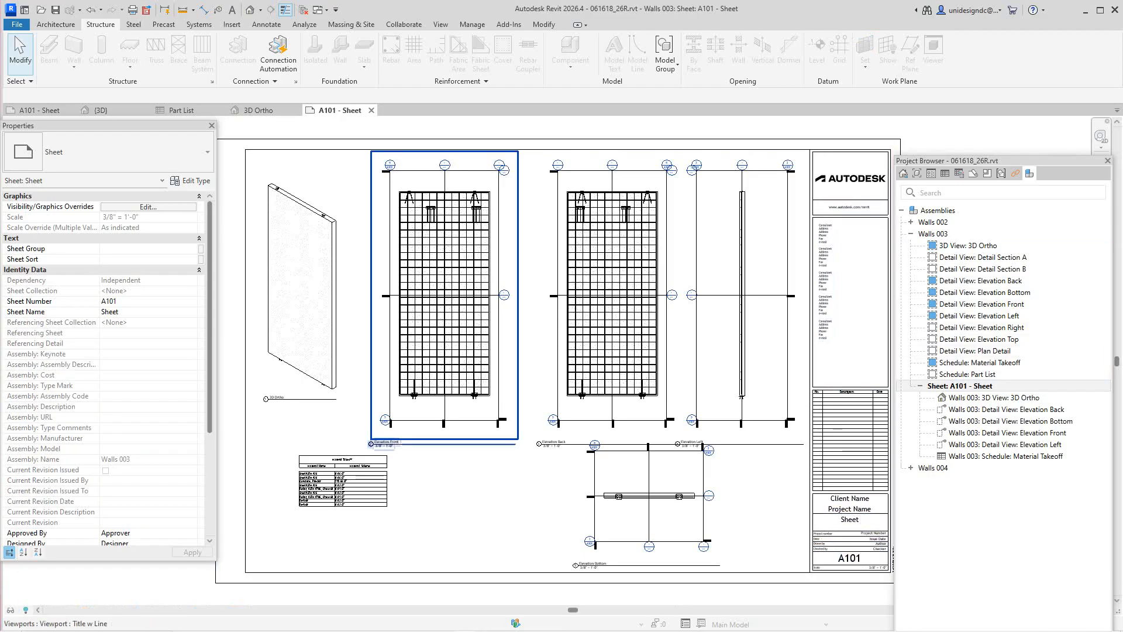
scroll(360, 213, up, 4)
middle_drag(368, 239, 377, 259)
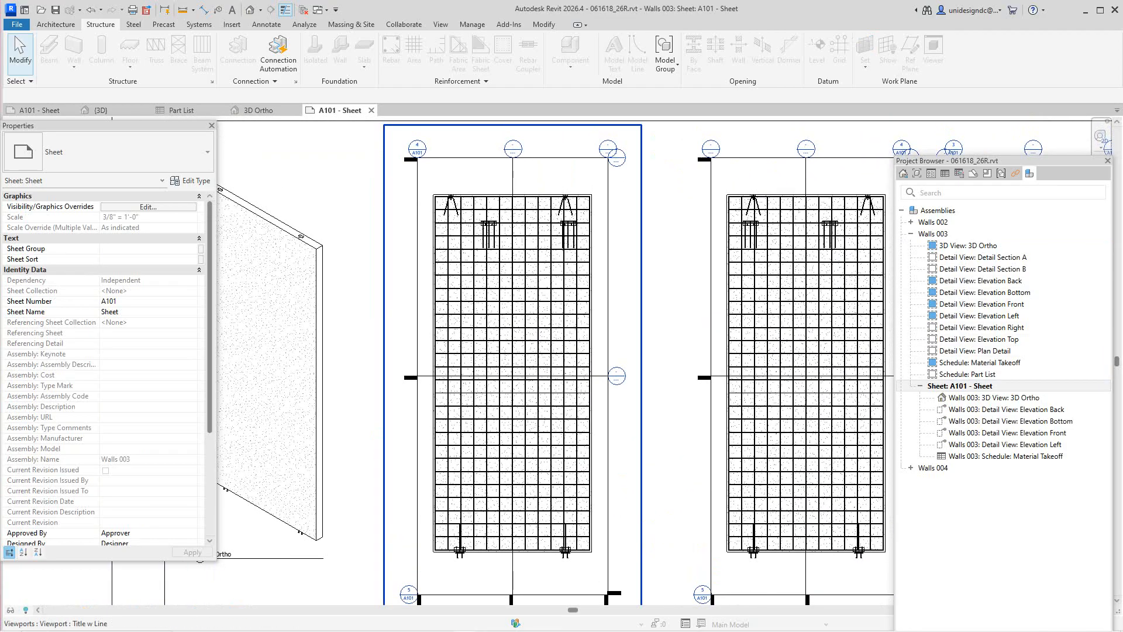
scroll(386, 259, down, 3)
scroll(338, 269, up, 3)
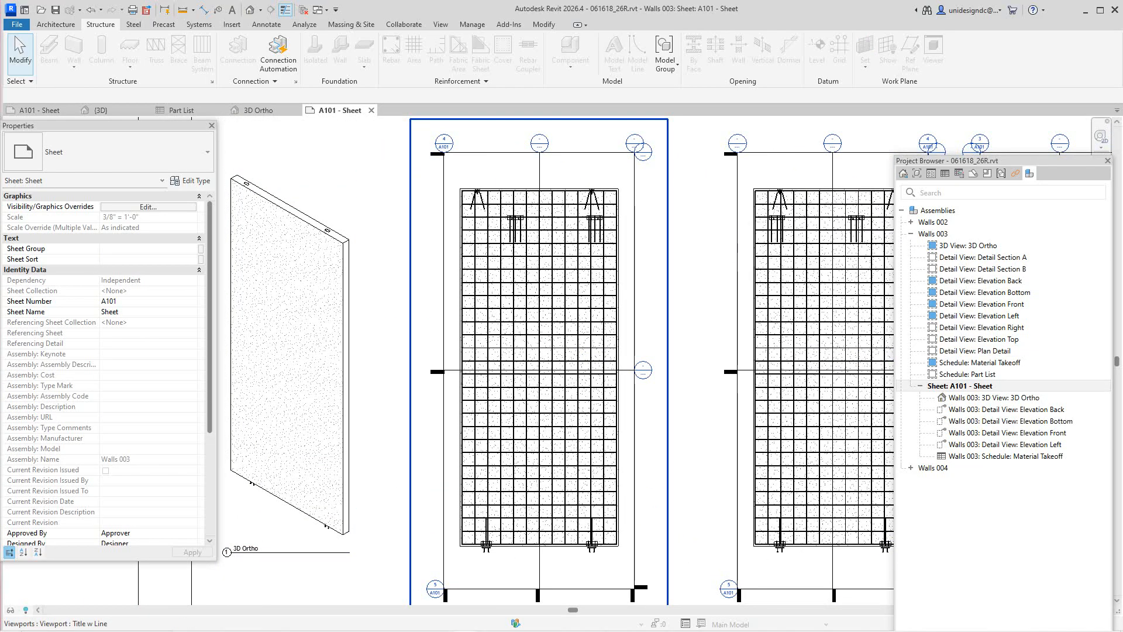
scroll(477, 242, down, 3)
scroll(748, 584, up, 8)
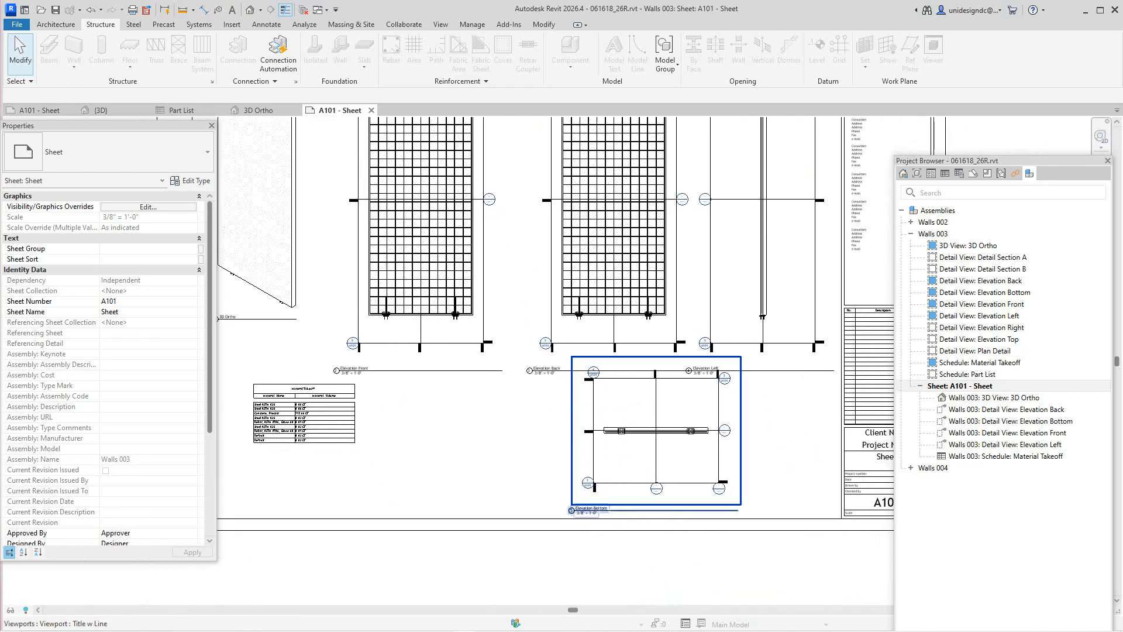
scroll(639, 499, down, 6)
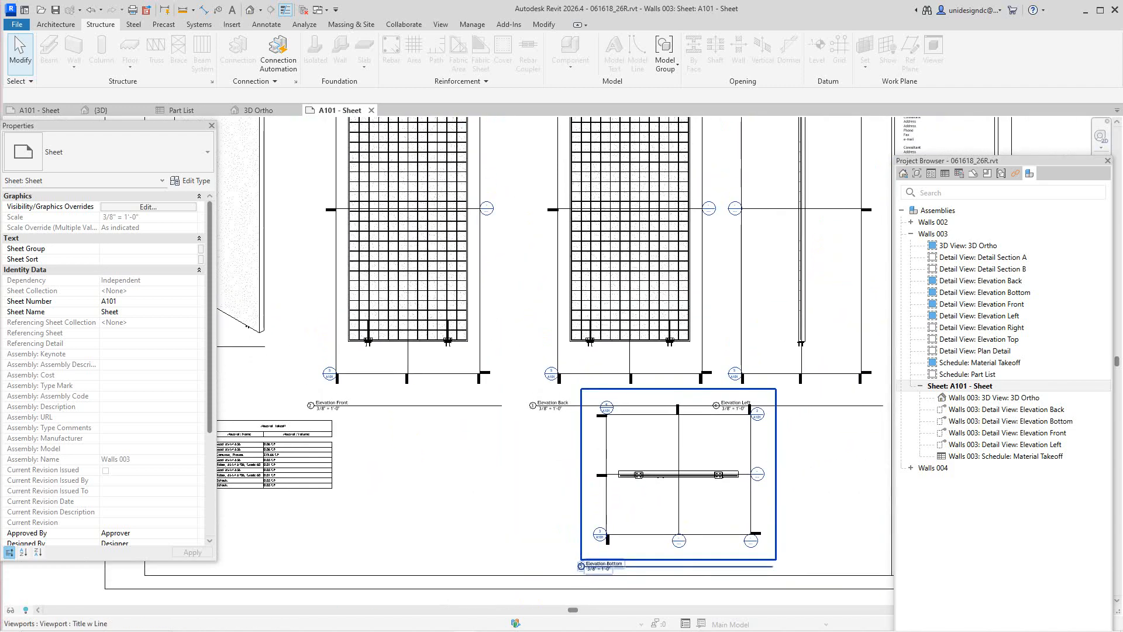
scroll(559, 564, down, 2)
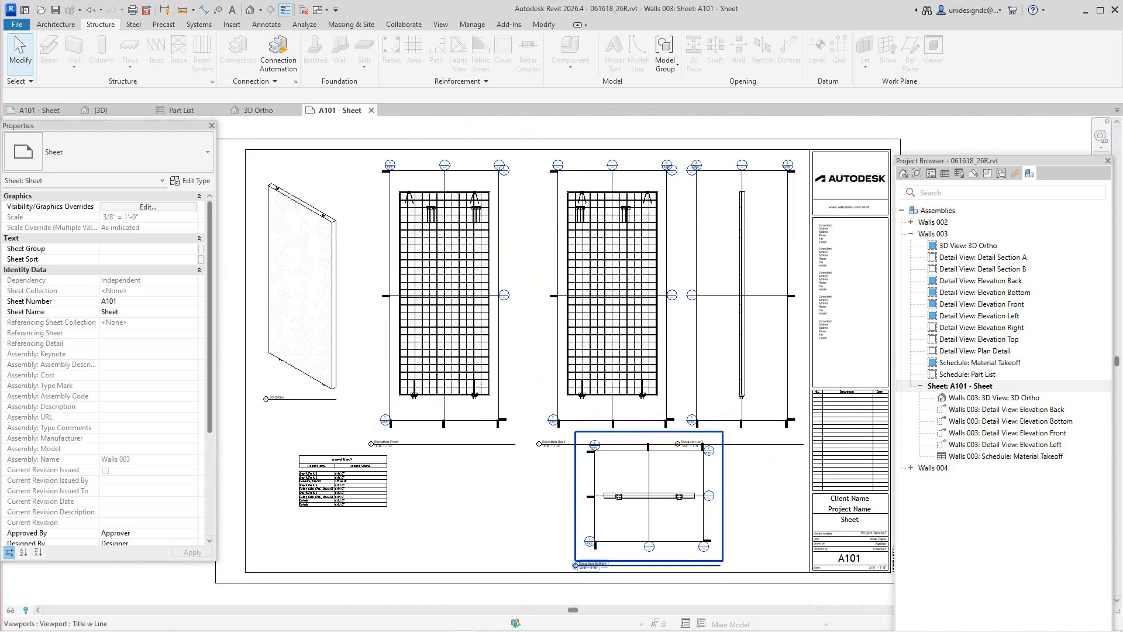
Return to sheet A101 of the Walls 002 assembly
click(39, 110)
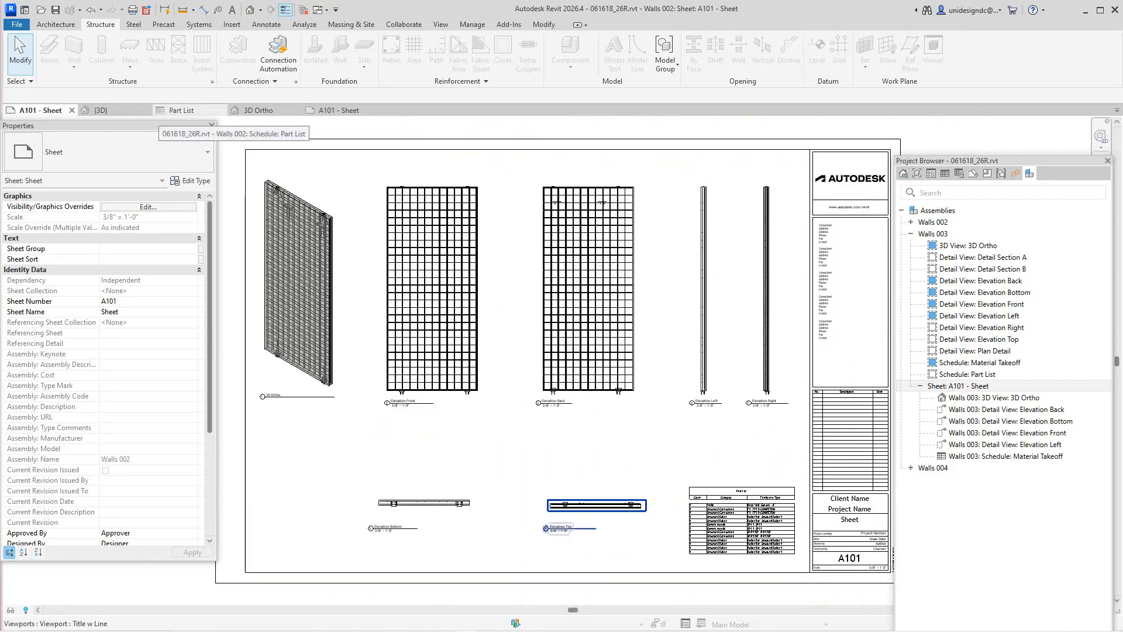
scroll(599, 506, up, 4)
scroll(556, 486, down, 4)
middle_drag(556, 486, 554, 567)
scroll(555, 567, up, 1)
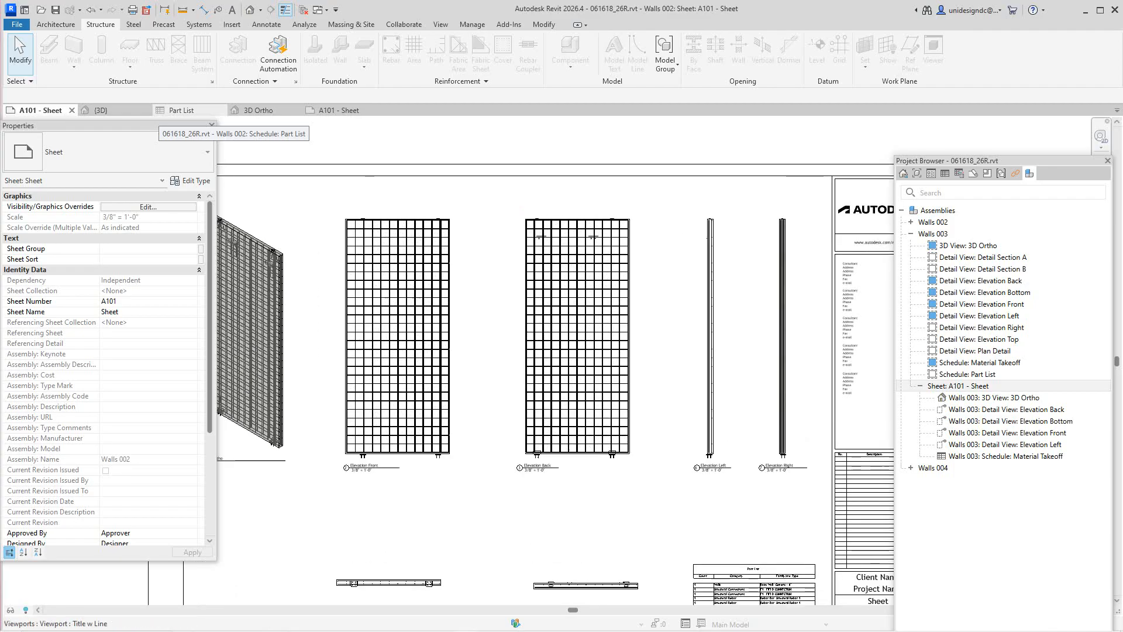
Activate the Elevation Back viewport and set its visual style to Wireframe
scroll(537, 216, up, 2)
right_click(590, 233)
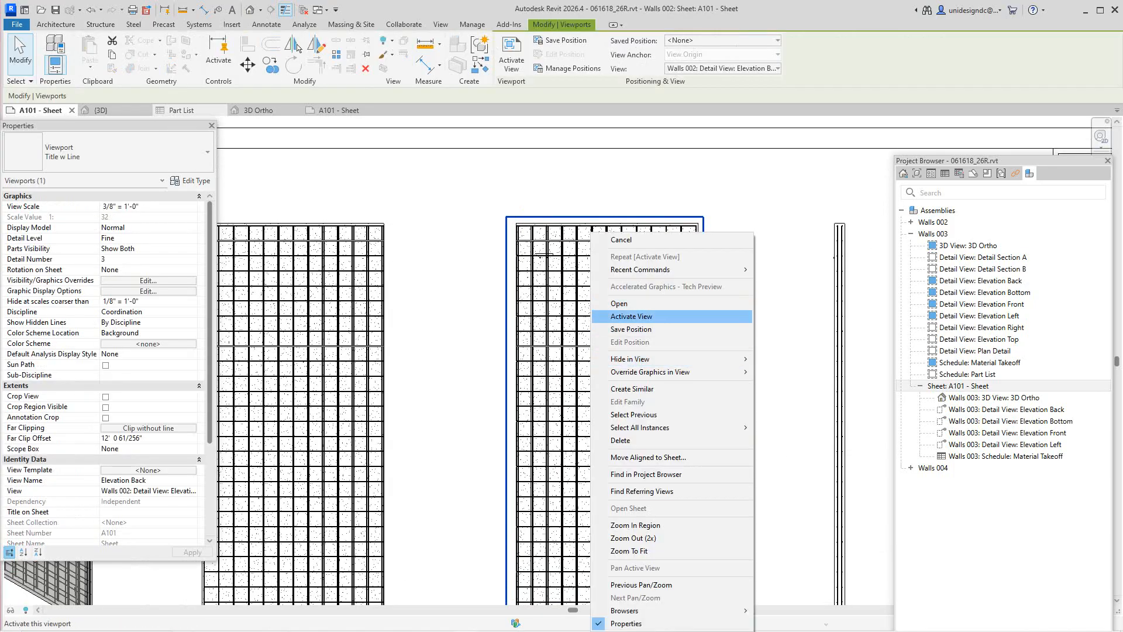
click(631, 316)
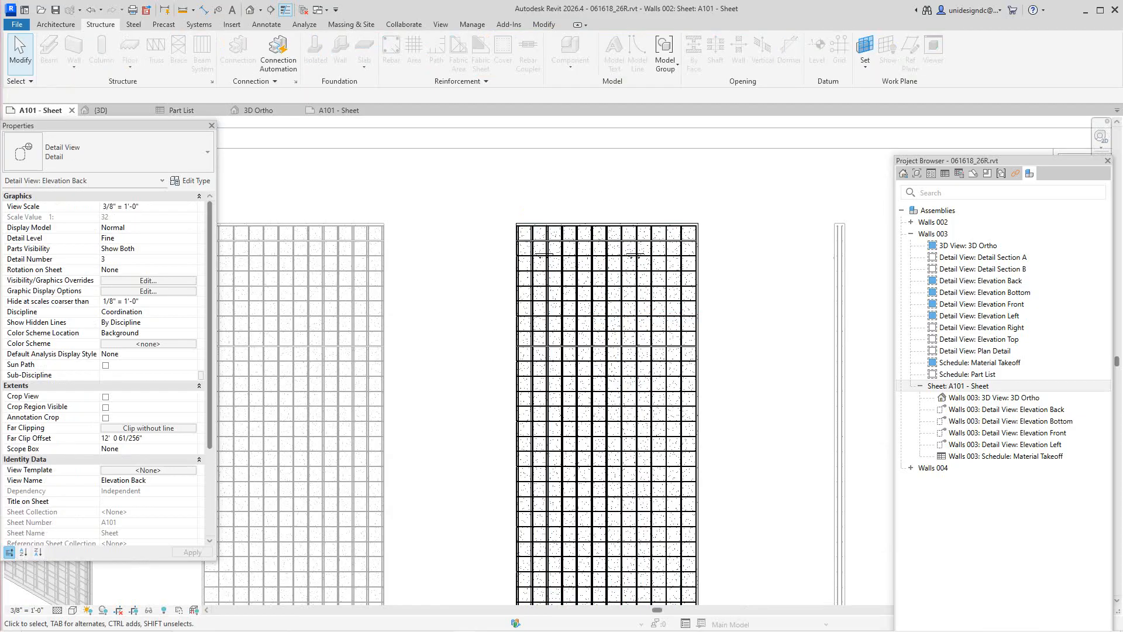
click(73, 610)
click(88, 539)
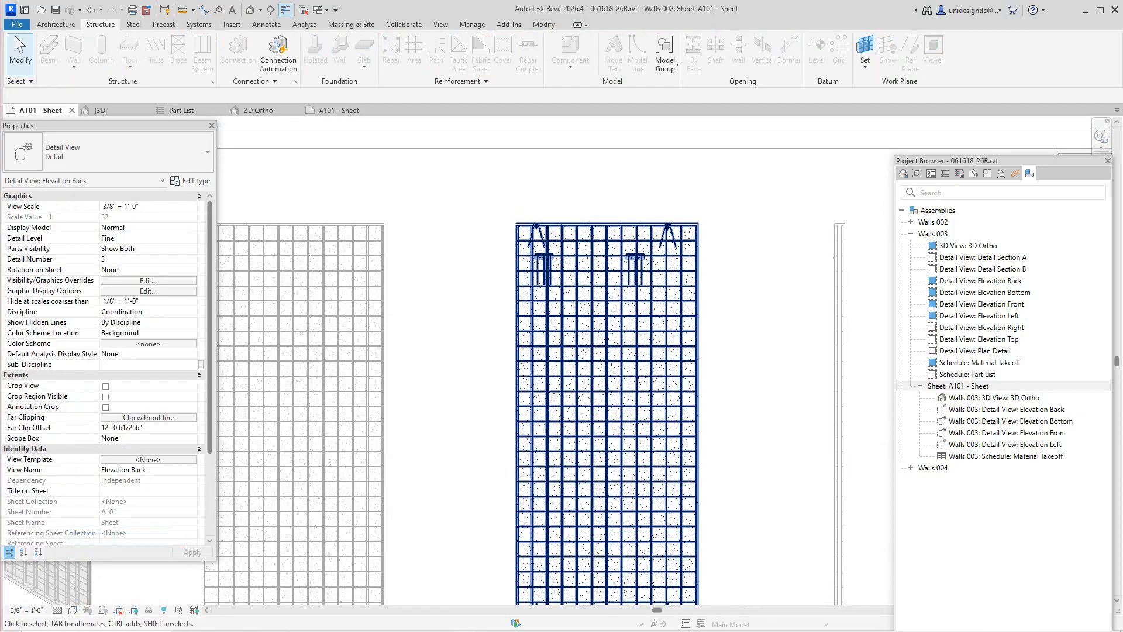
Place an aligned dimension string above the wall in Elevation Back, from the first lifting anchor's centre through the second to the far wall edge
scroll(553, 207, up, 5)
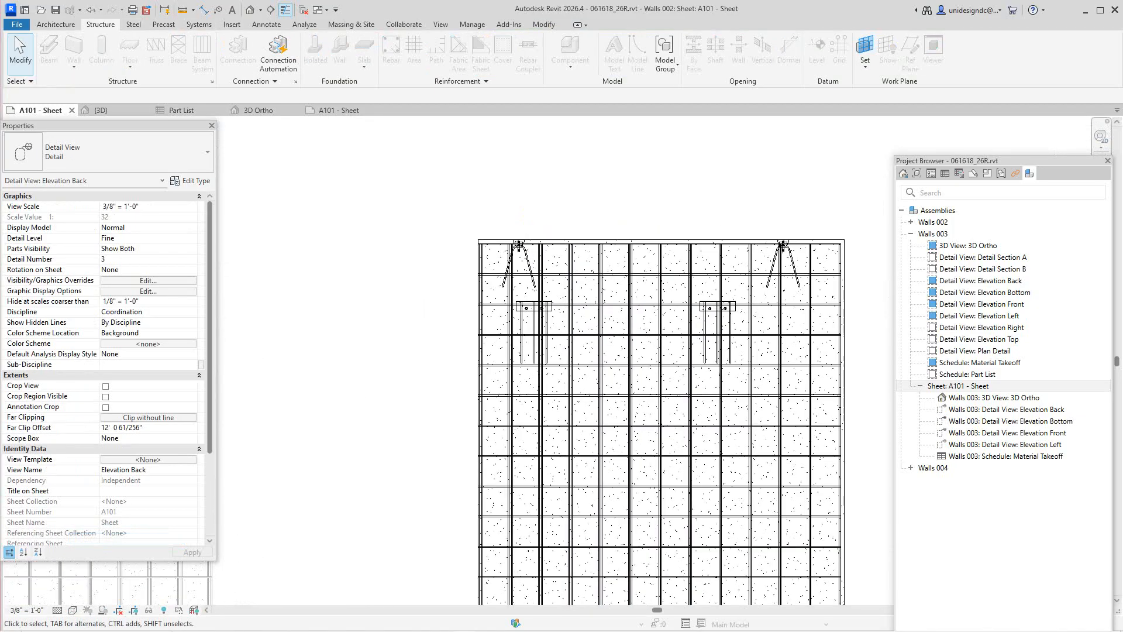
key(d)
key(i)
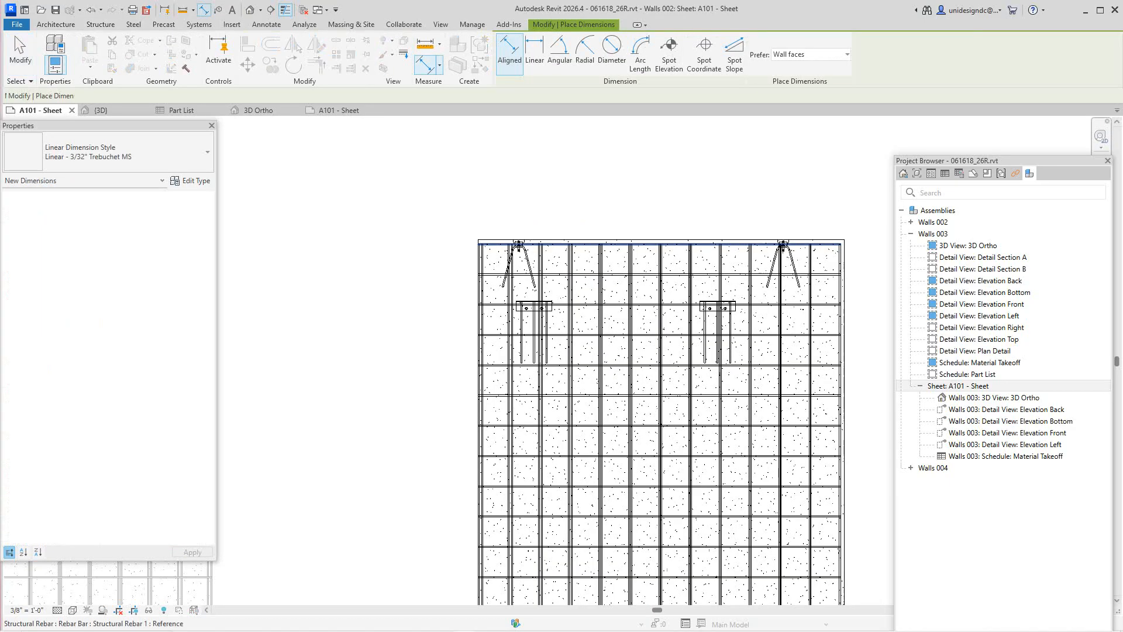
scroll(518, 241, up, 8)
click(516, 241)
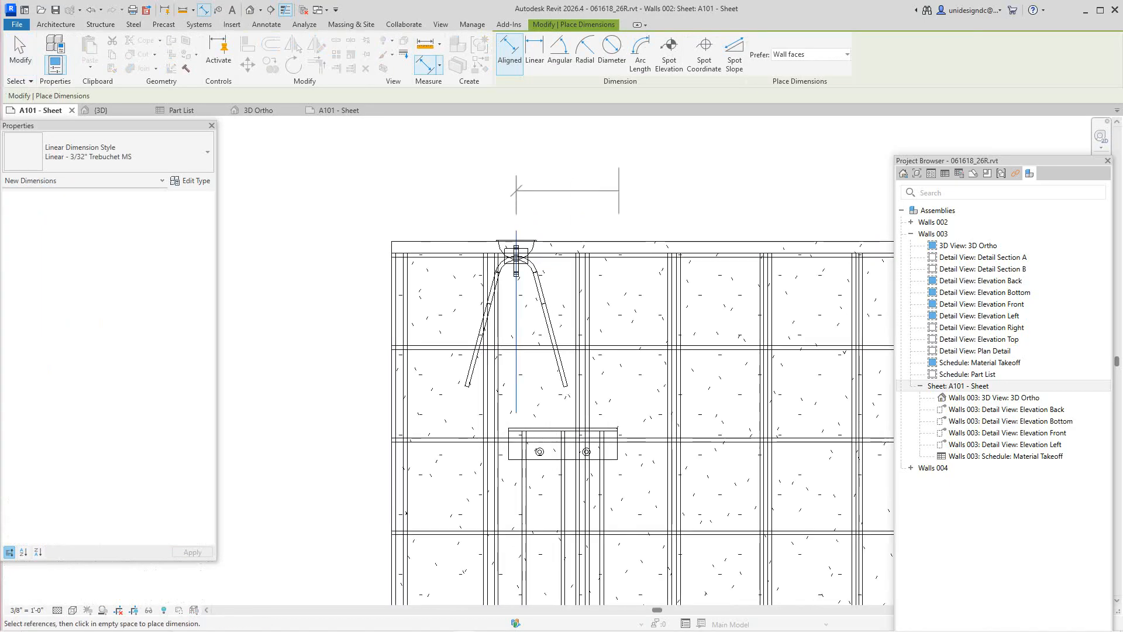
scroll(661, 192, down, 5)
middle_drag(679, 186, 464, 211)
scroll(785, 245, up, 2)
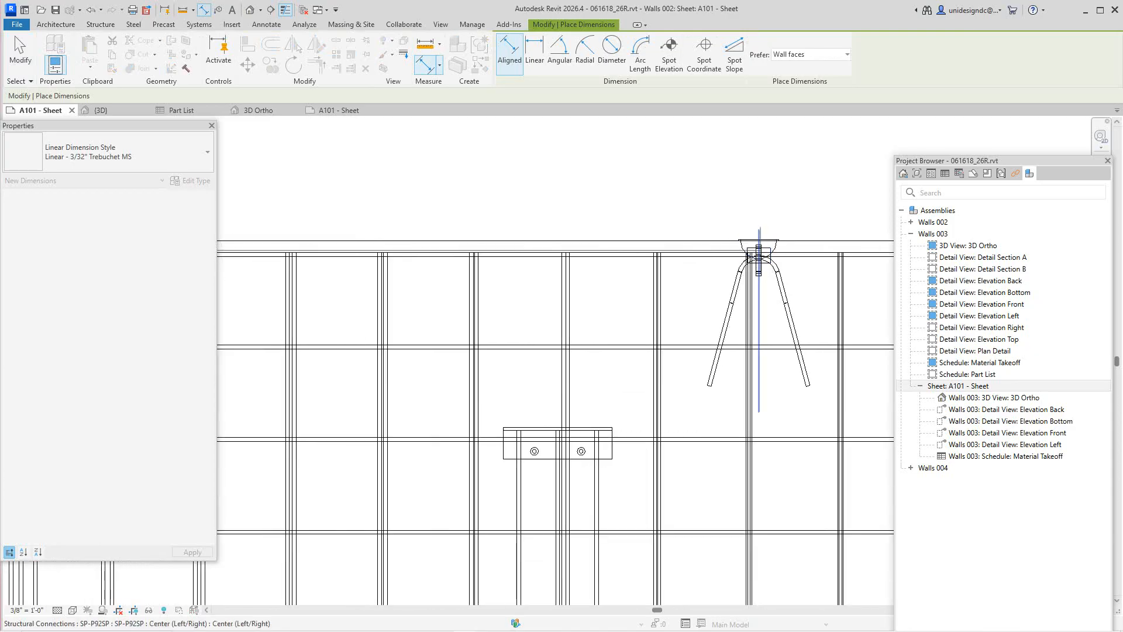
click(764, 249)
scroll(778, 170, down, 2)
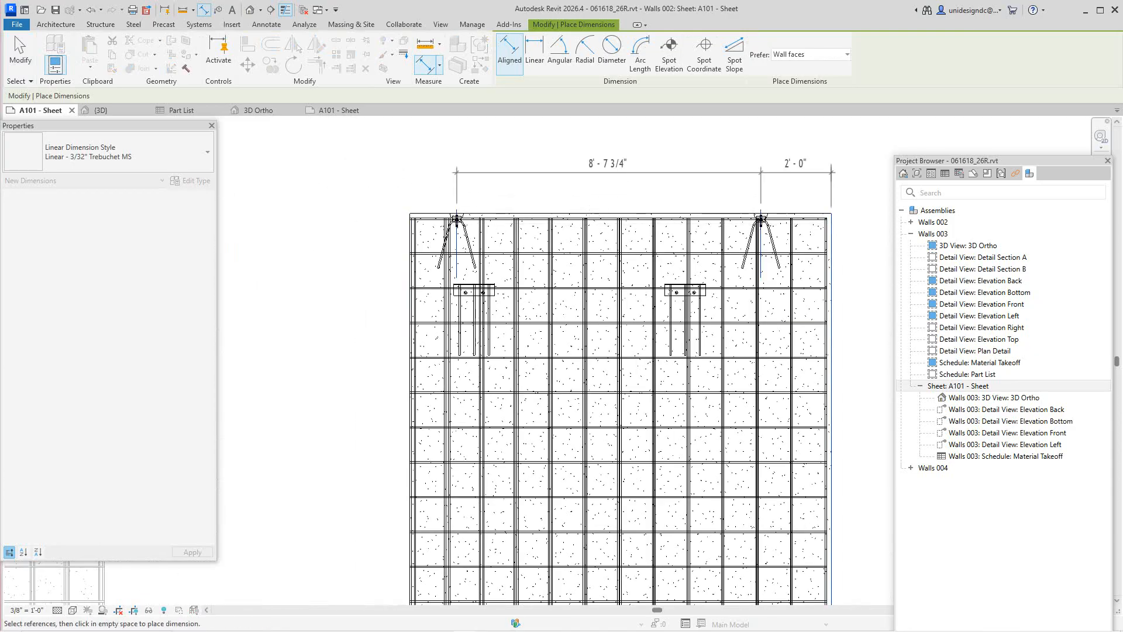
click(631, 169)
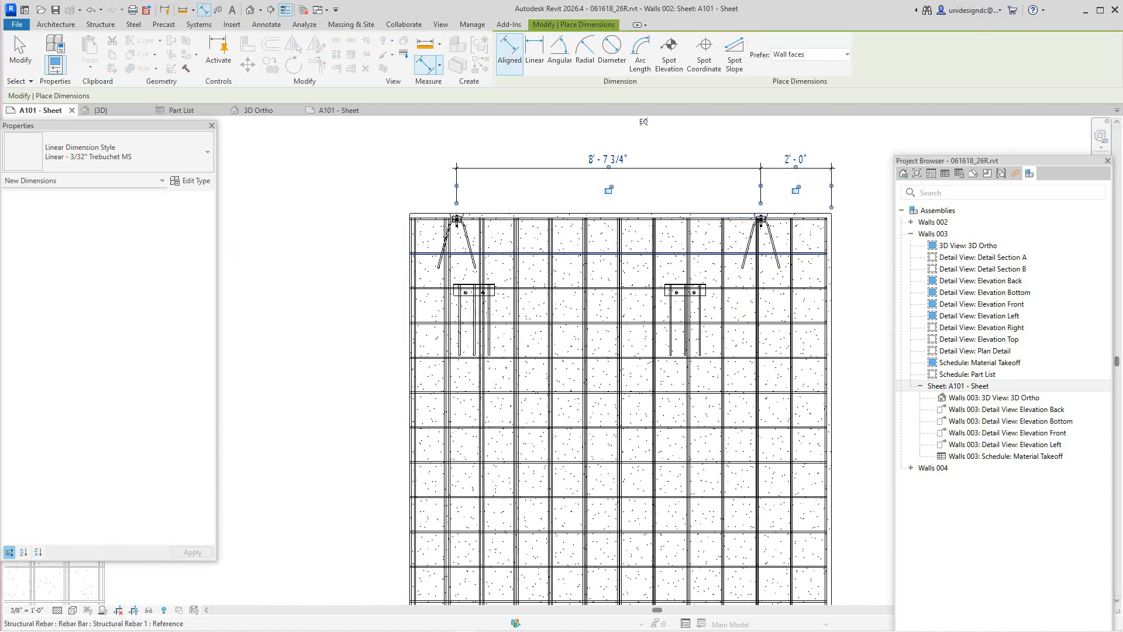
scroll(463, 216, up, 2)
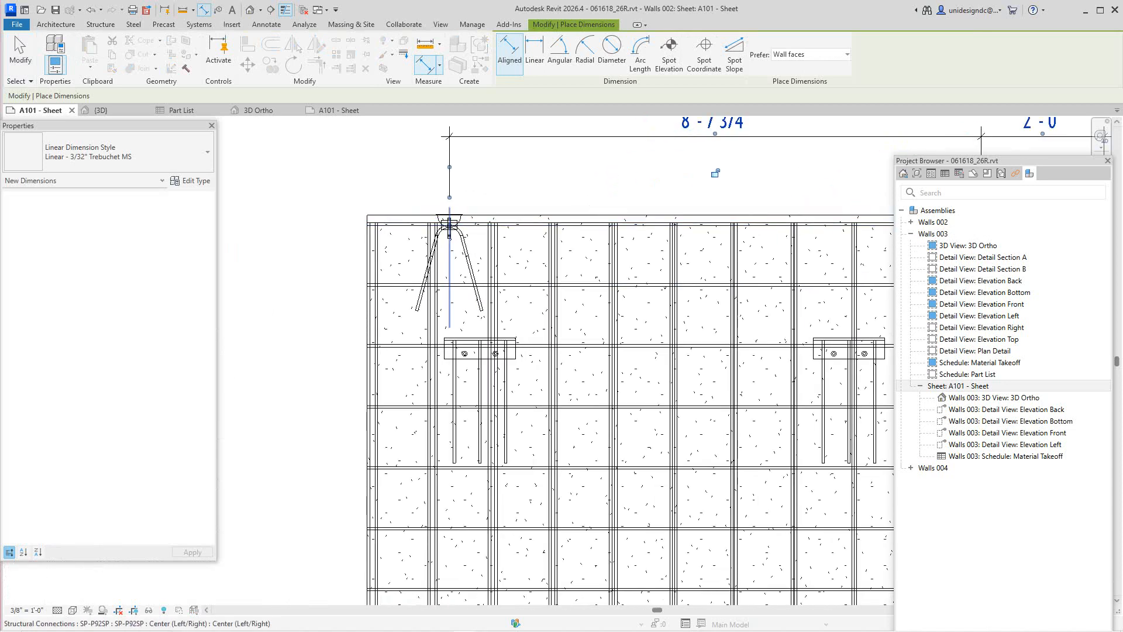
Place an aligned dimension from the first lifting anchor's centre to the near wall edge, in line with the string above Elevation Back
click(449, 224)
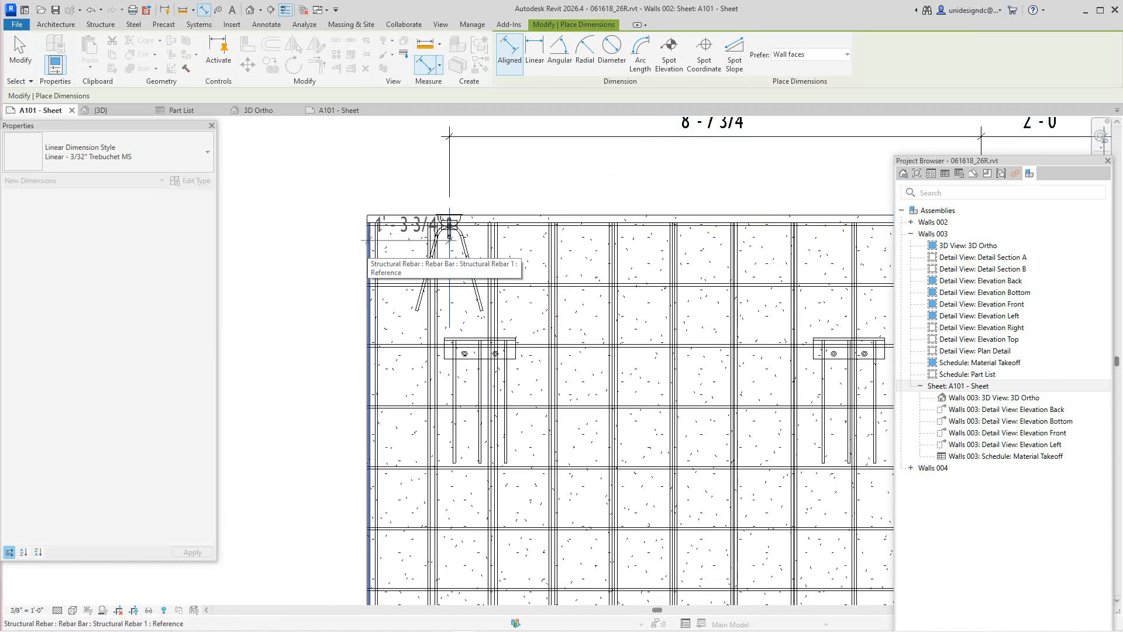
click(371, 234)
click(410, 136)
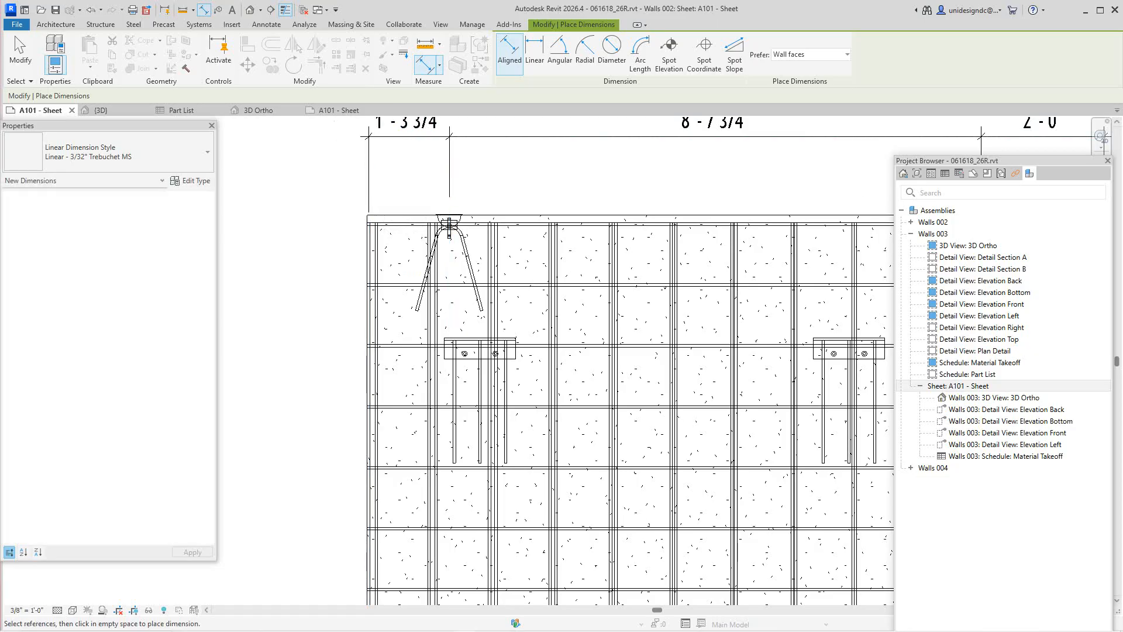
Dimension the wall's overall height beside Elevation Back, from its top edge to its bottom edge
scroll(323, 201, down, 5)
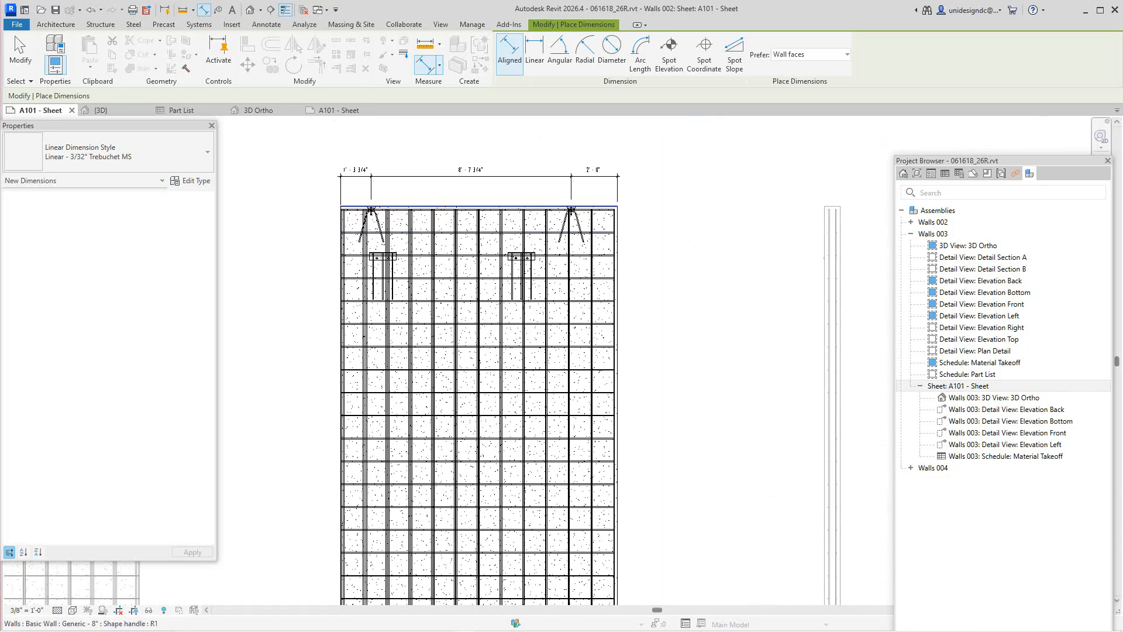
click(357, 206)
scroll(296, 360, down, 3)
middle_drag(296, 361, 441, 129)
scroll(448, 357, up, 3)
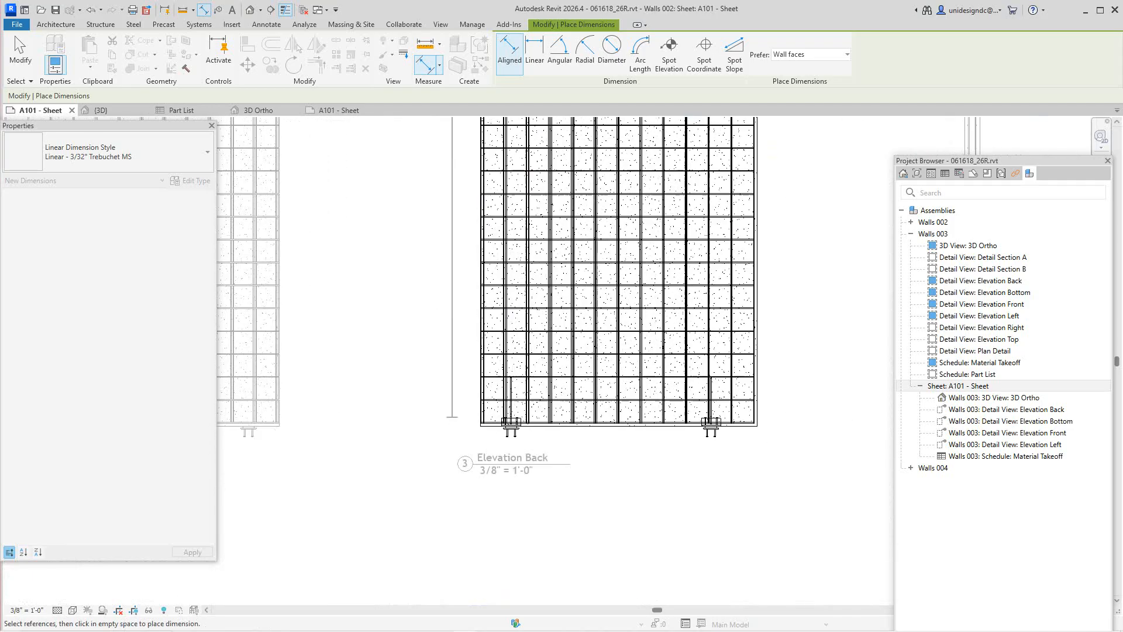
scroll(462, 435, up, 2)
click(504, 417)
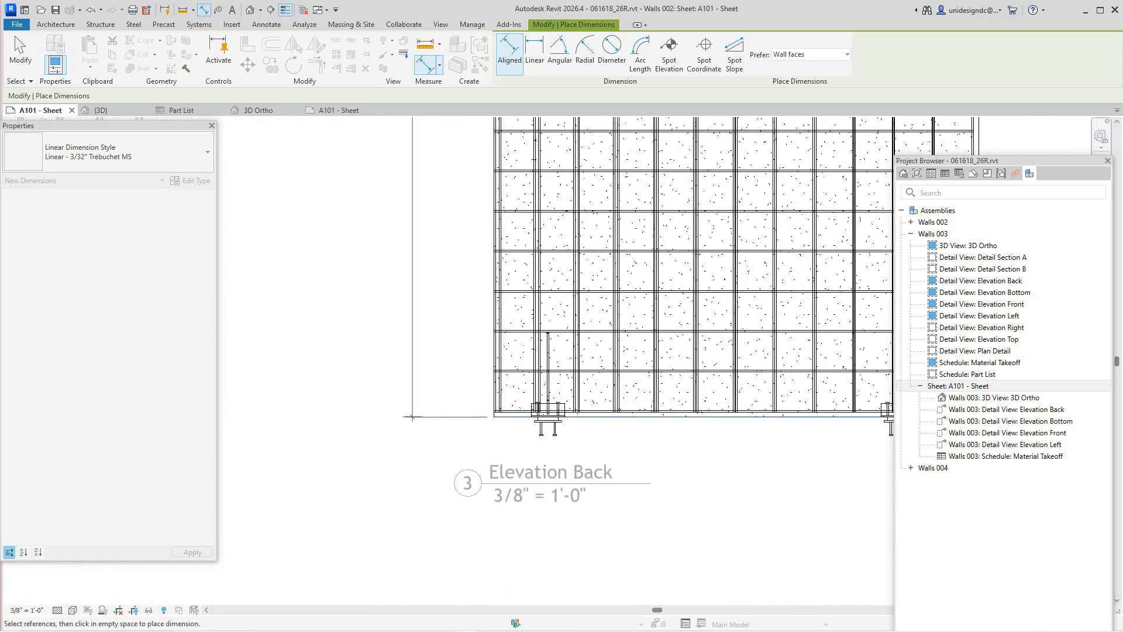
scroll(414, 416, down, 5)
scroll(405, 299, up, 3)
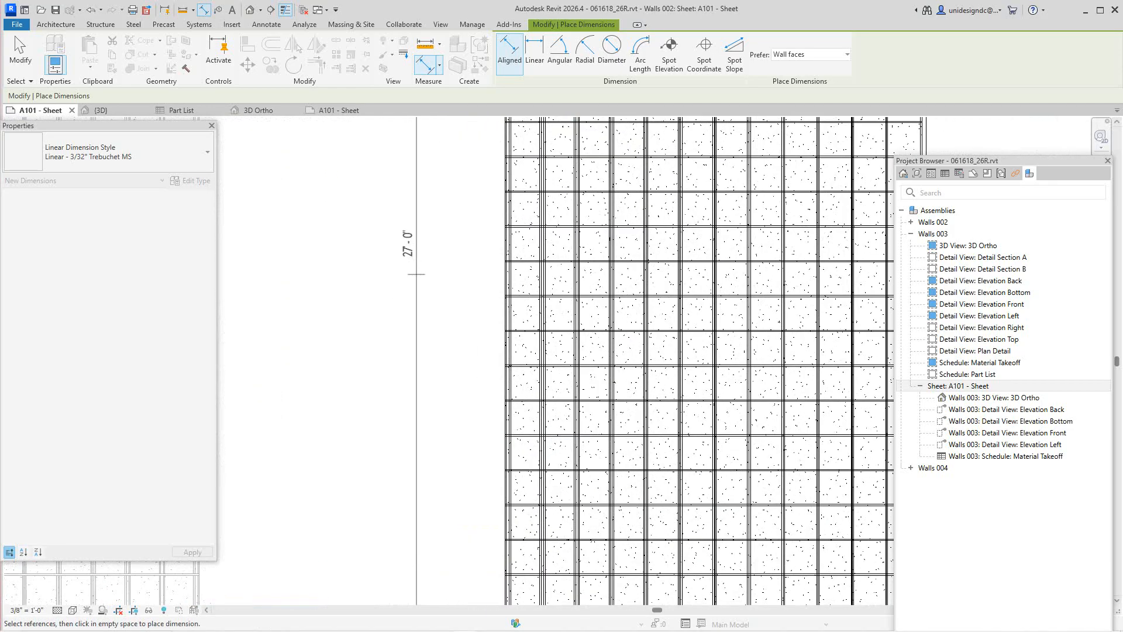
scroll(424, 319, down, 3)
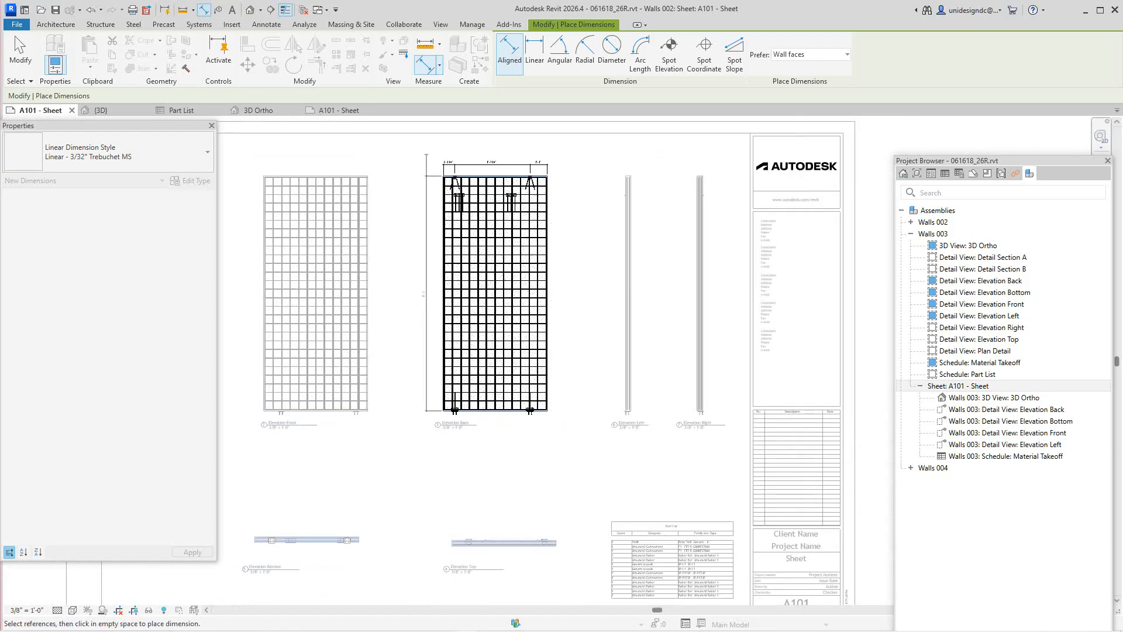
click(424, 293)
Place an aligned dimension string below the wall in Elevation Back, running edge to edge through the centres of both bottom field connections
scroll(424, 293, up, 3)
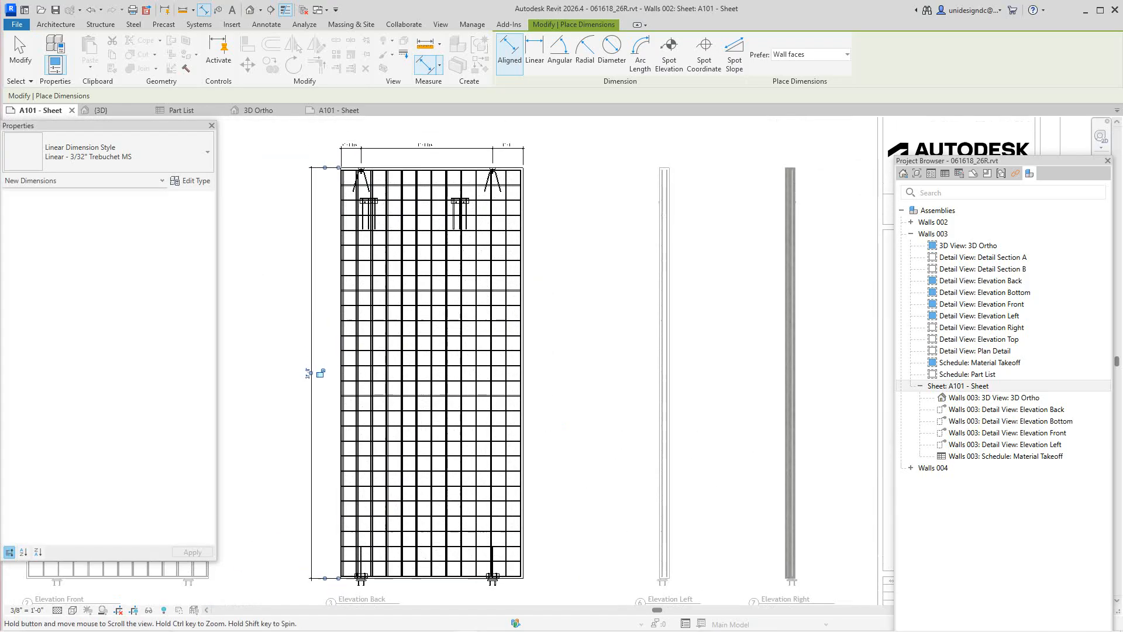
middle_drag(445, 215, 488, 124)
scroll(465, 247, up, 5)
scroll(490, 266, down, 3)
scroll(486, 280, down, 1)
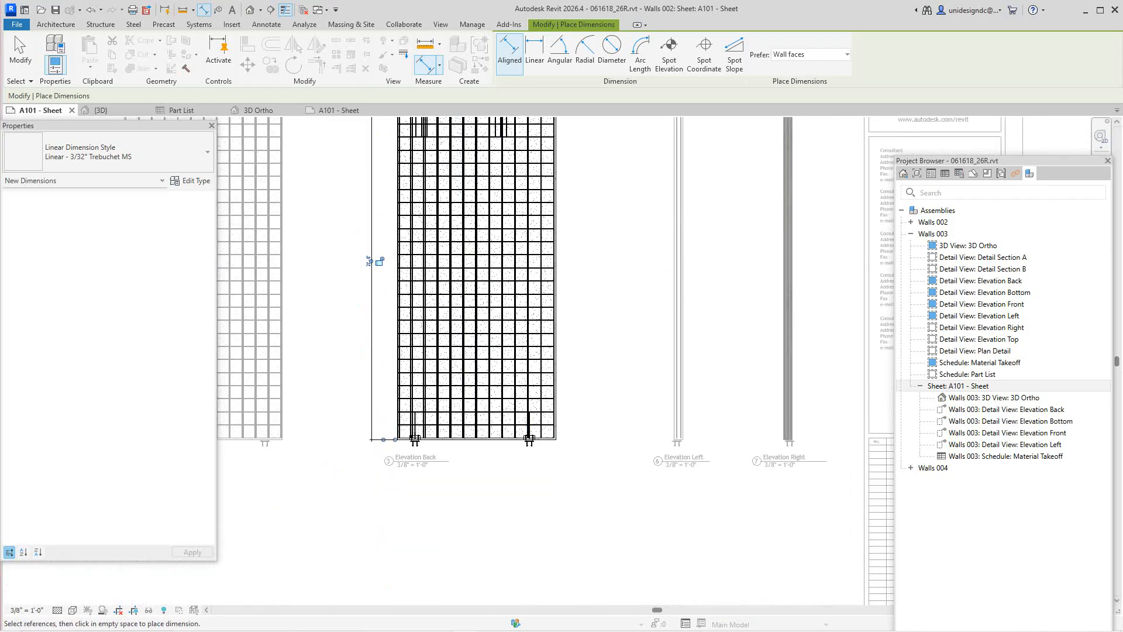
scroll(370, 481, up, 3)
scroll(471, 391, up, 2)
scroll(464, 365, up, 1)
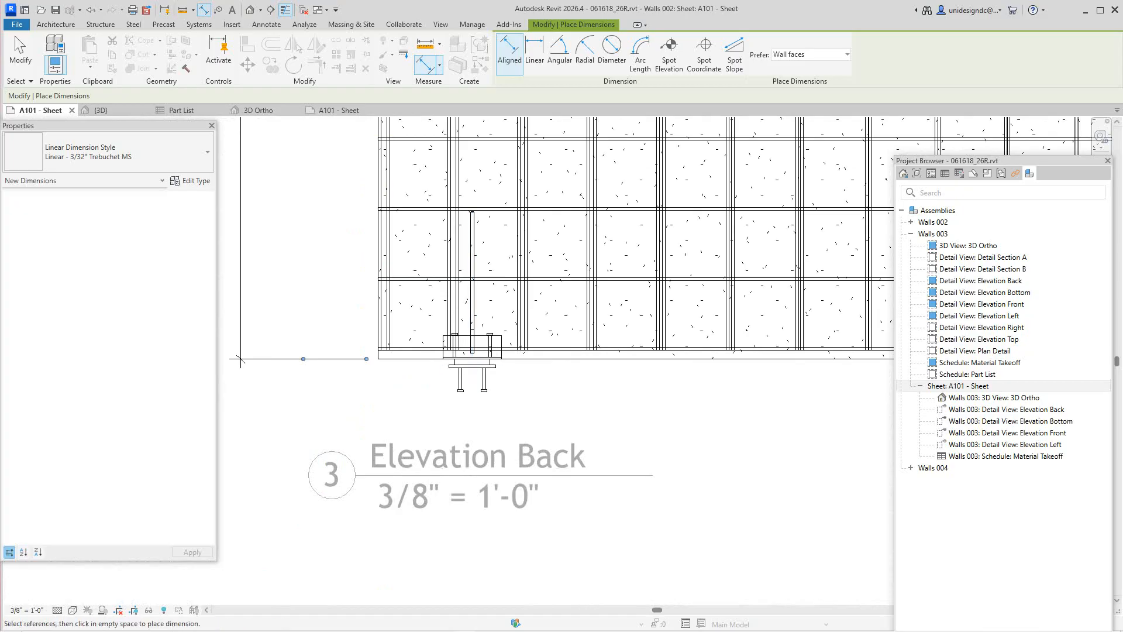
click(379, 342)
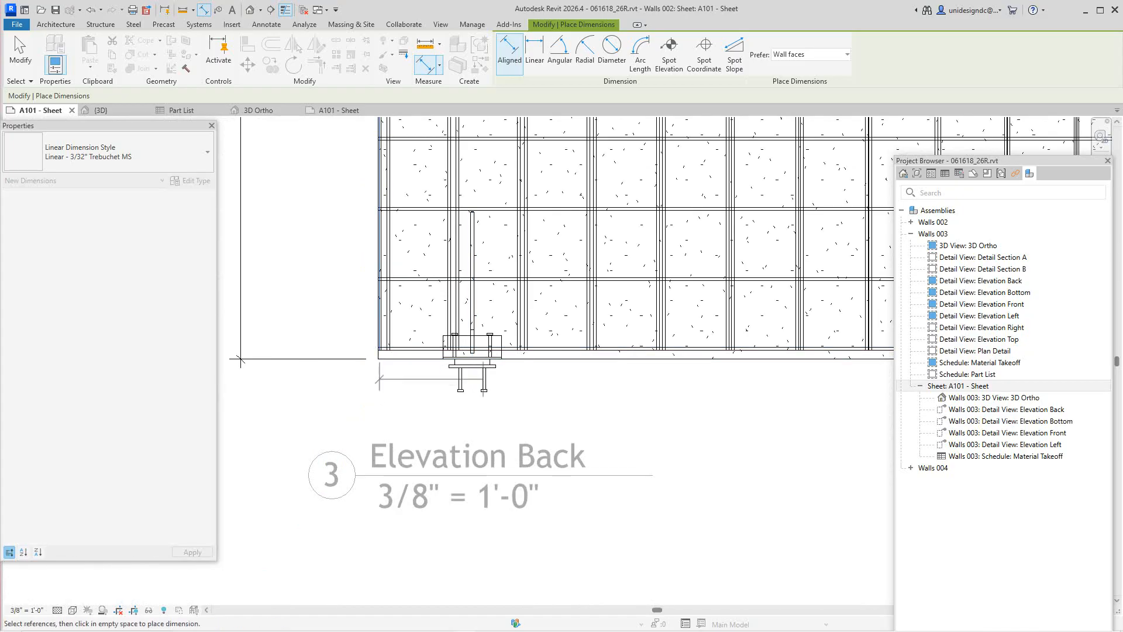
click(473, 380)
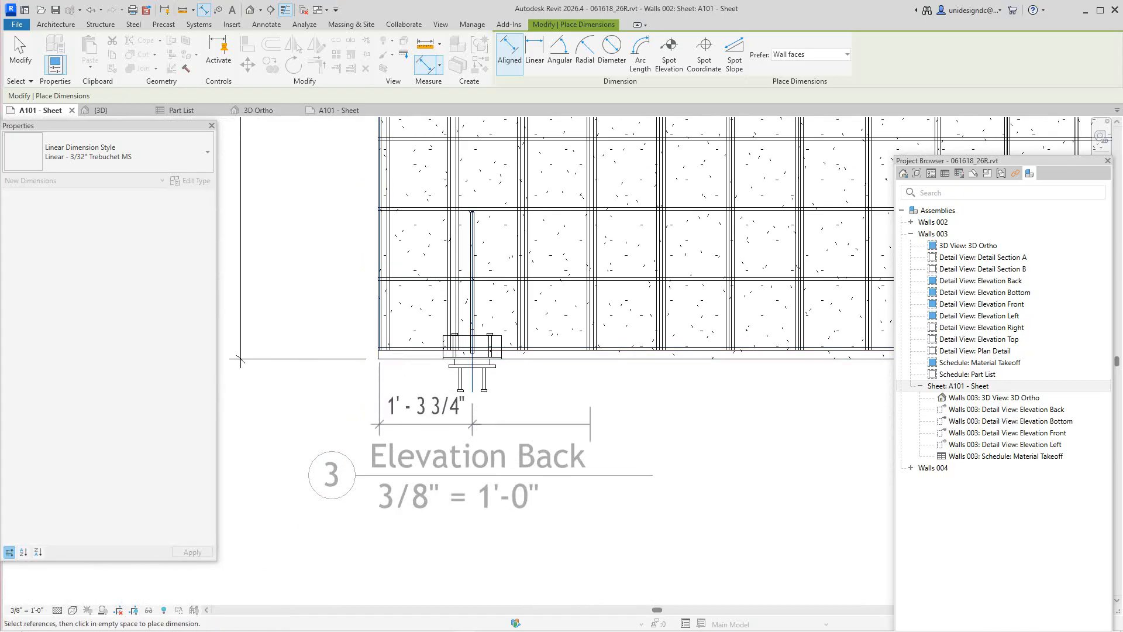
scroll(627, 411, down, 3)
middle_drag(619, 413, 406, 416)
scroll(718, 386, up, 3)
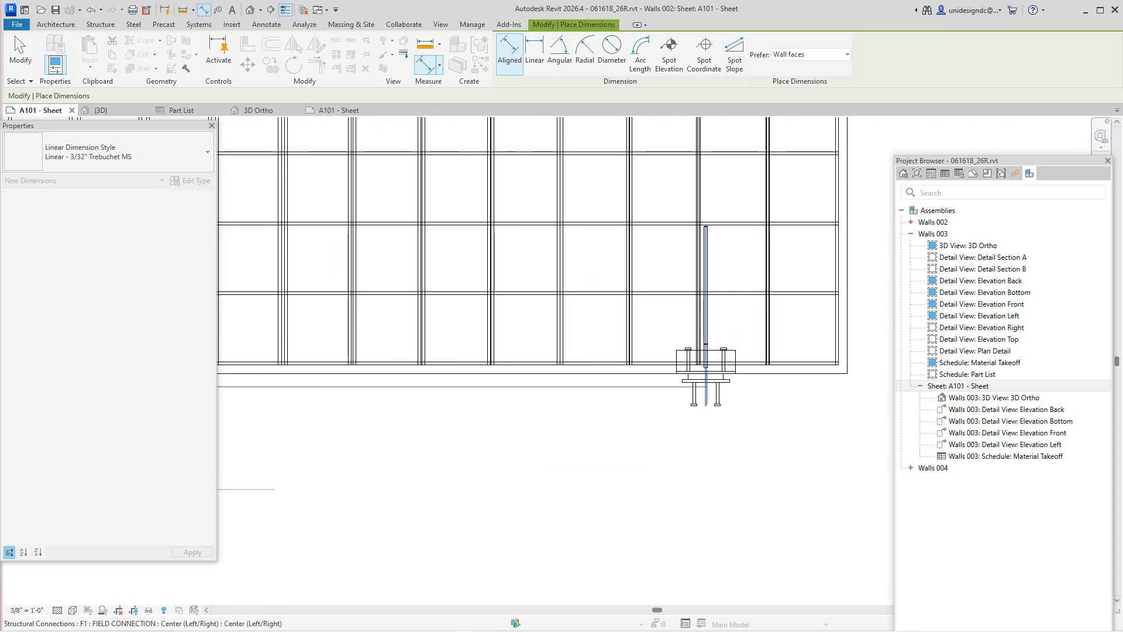
click(706, 380)
scroll(706, 448, down, 3)
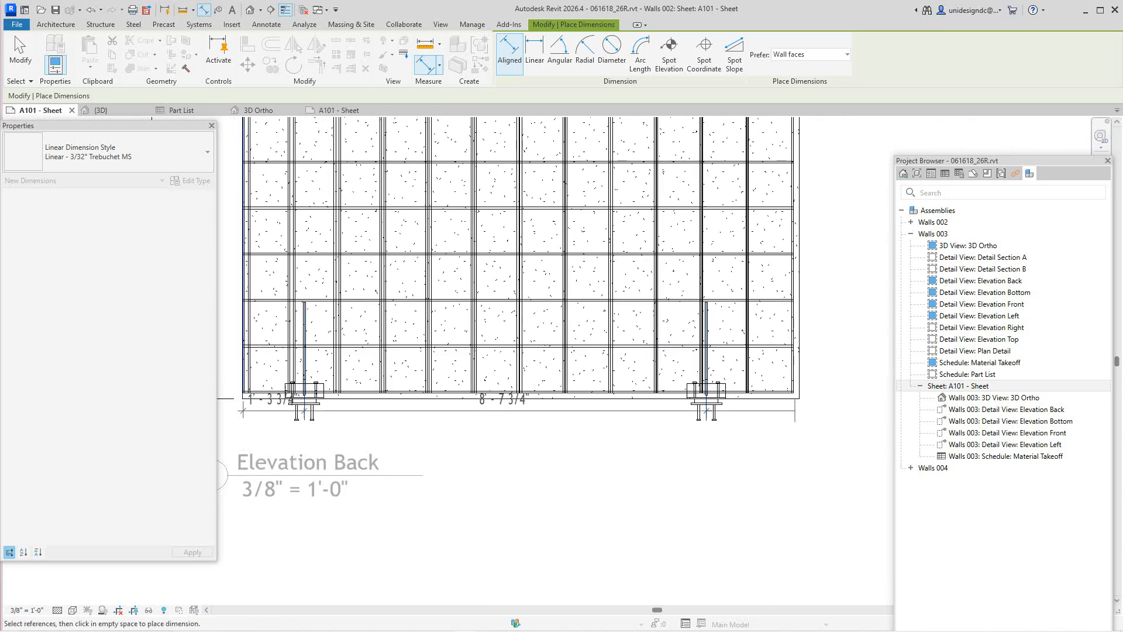
click(799, 386)
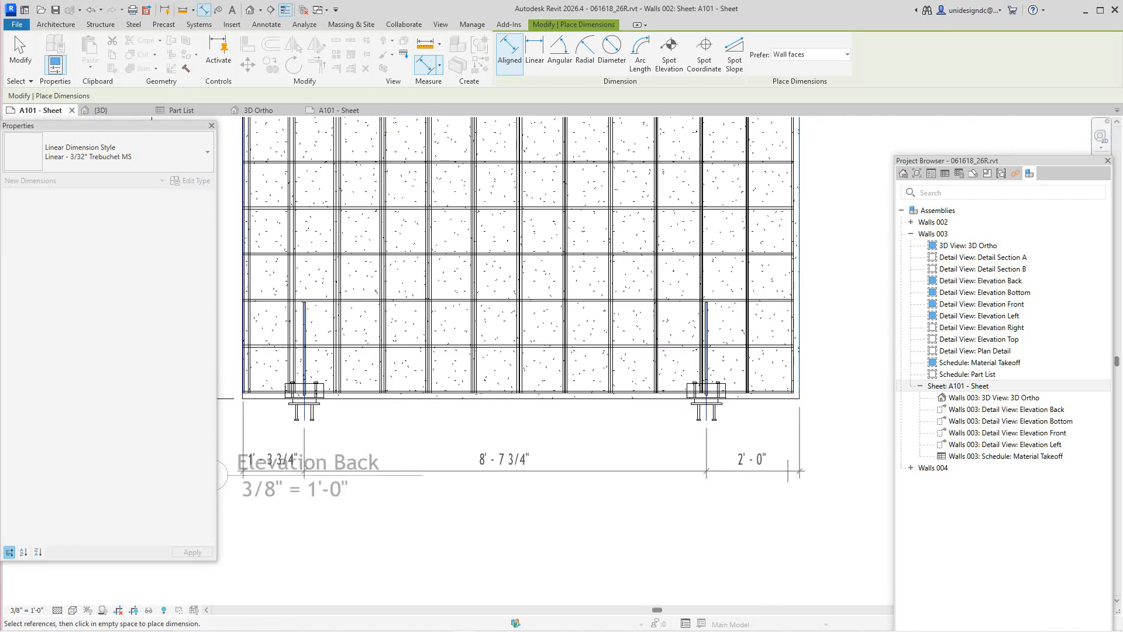
click(795, 451)
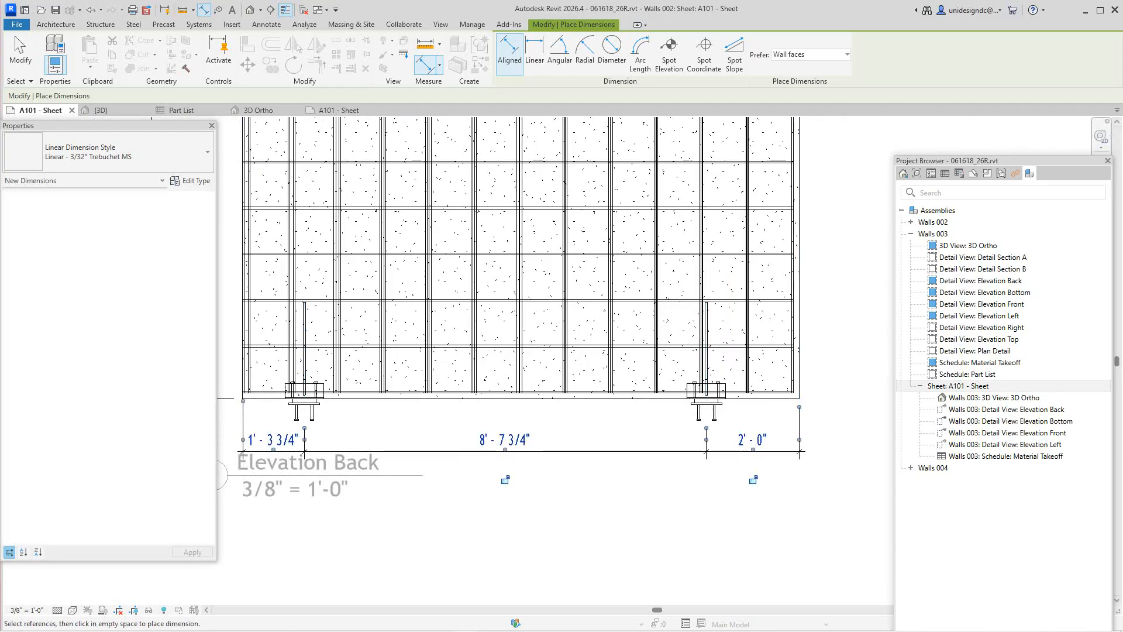
End the Aligned dimension command and deactivate the Elevation Back view to return to the sheet
right_click(791, 251)
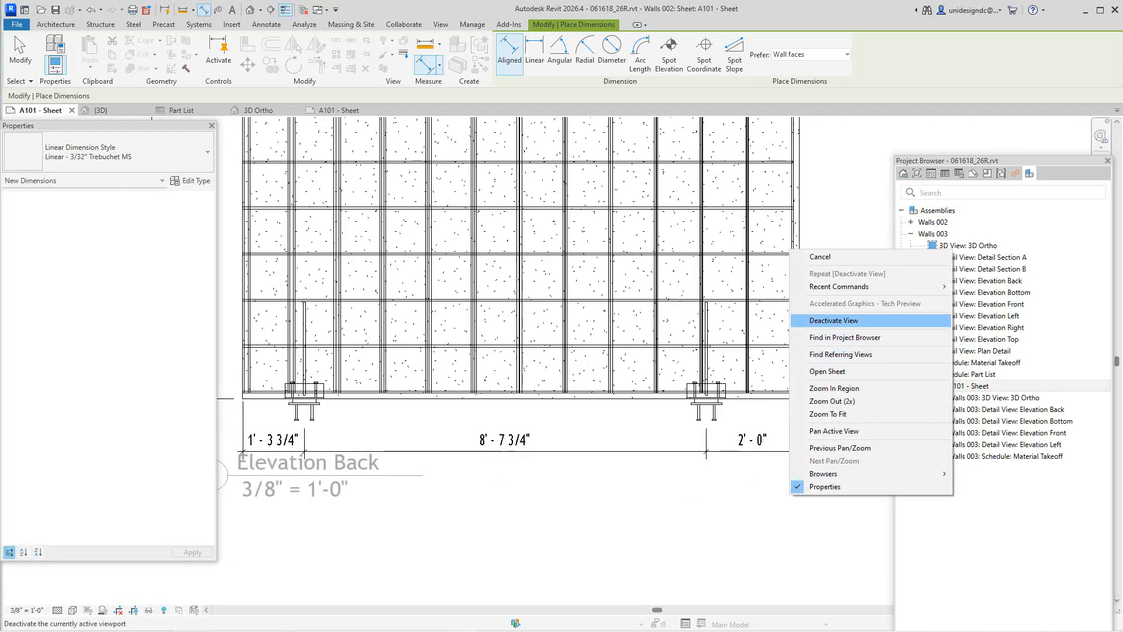
scroll(709, 395, down, 10)
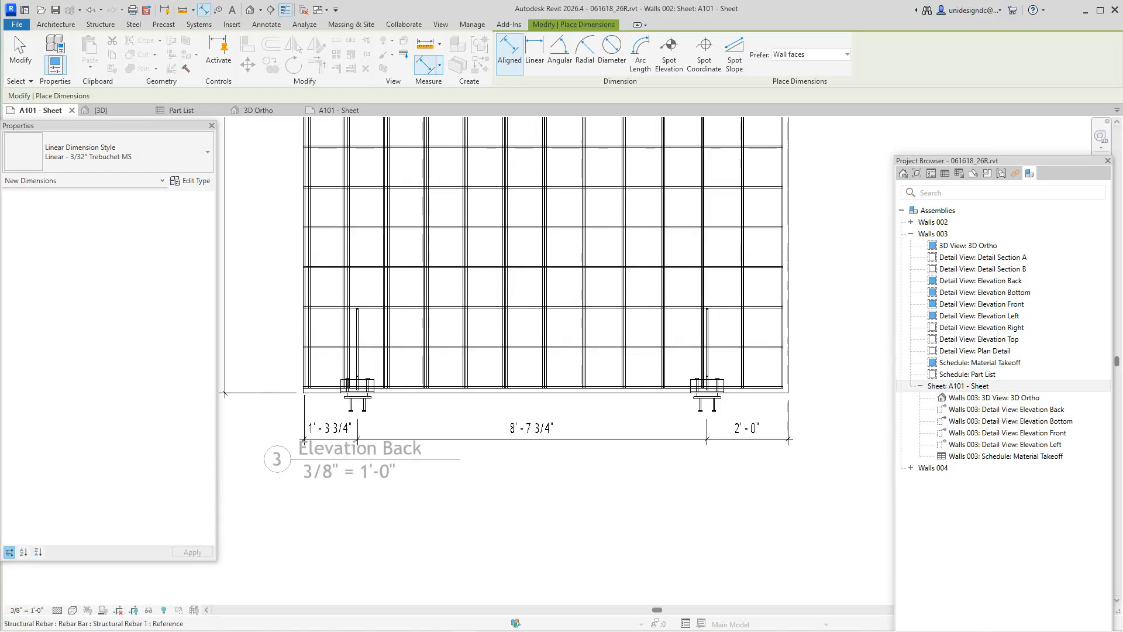
right_click(642, 202)
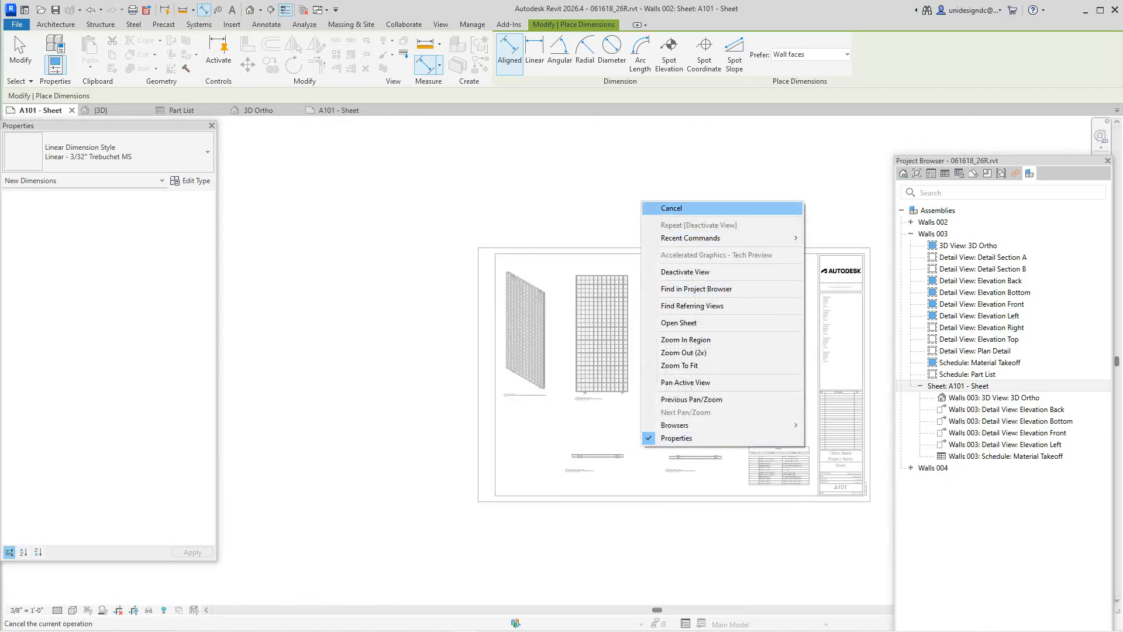
click(671, 208)
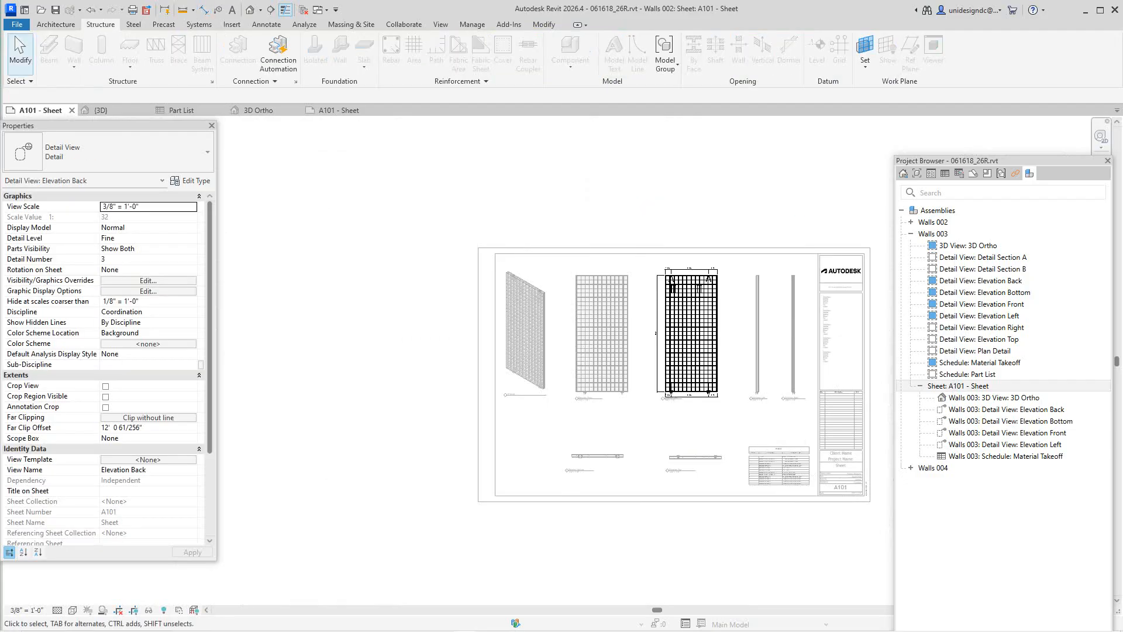
scroll(645, 286, up, 3)
right_click(586, 279)
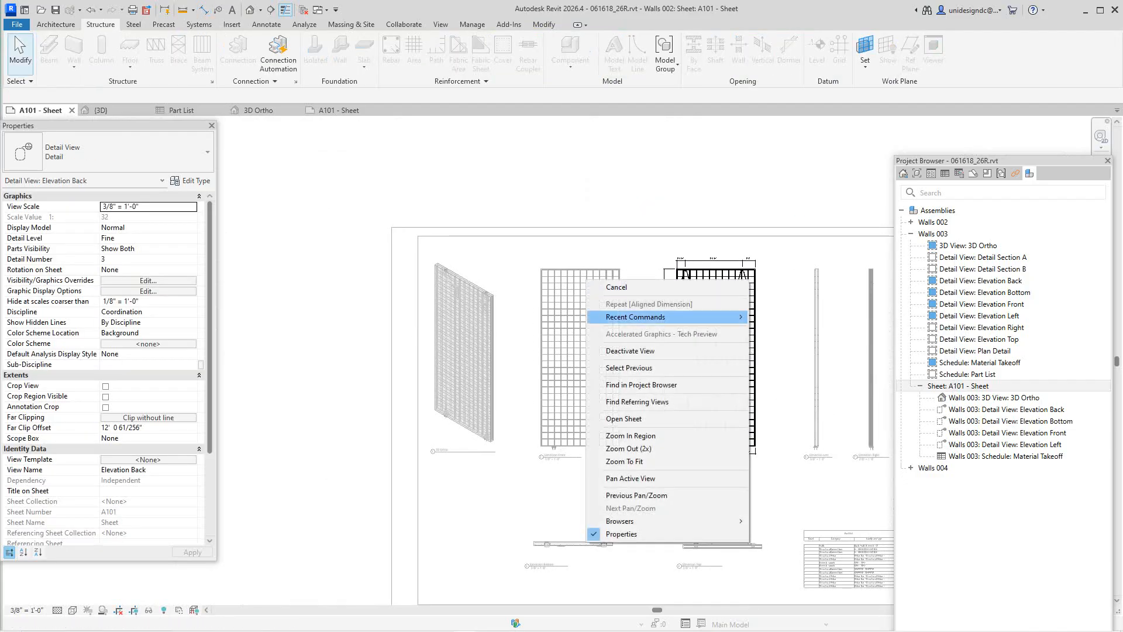
click(643, 350)
scroll(647, 269, up, 3)
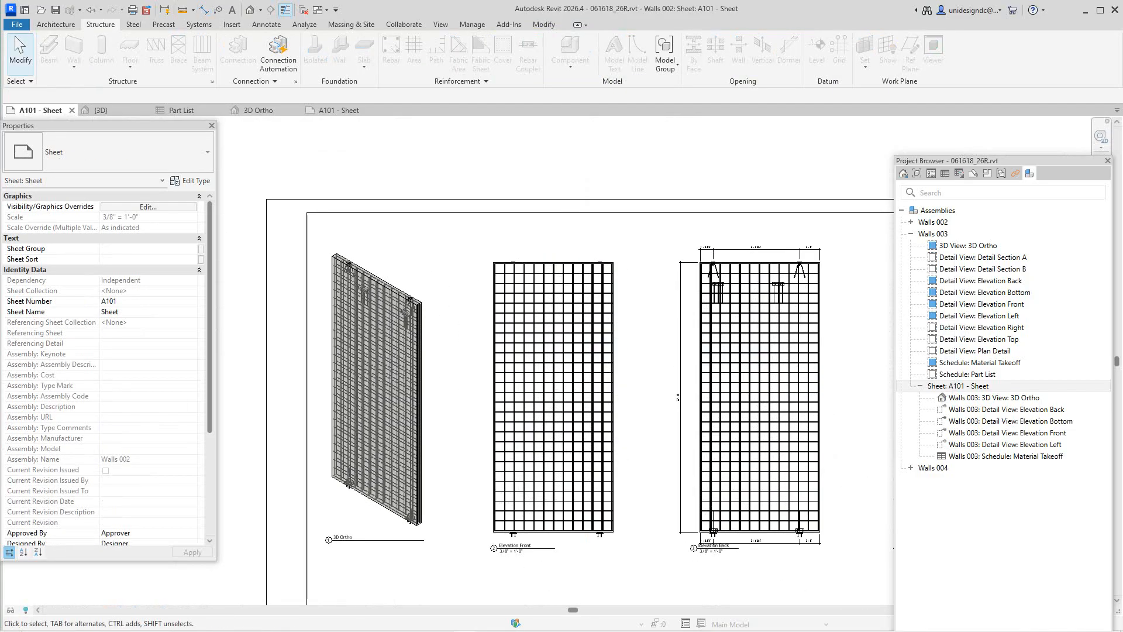
scroll(766, 294, up, 1)
middle_drag(860, 282, 720, 231)
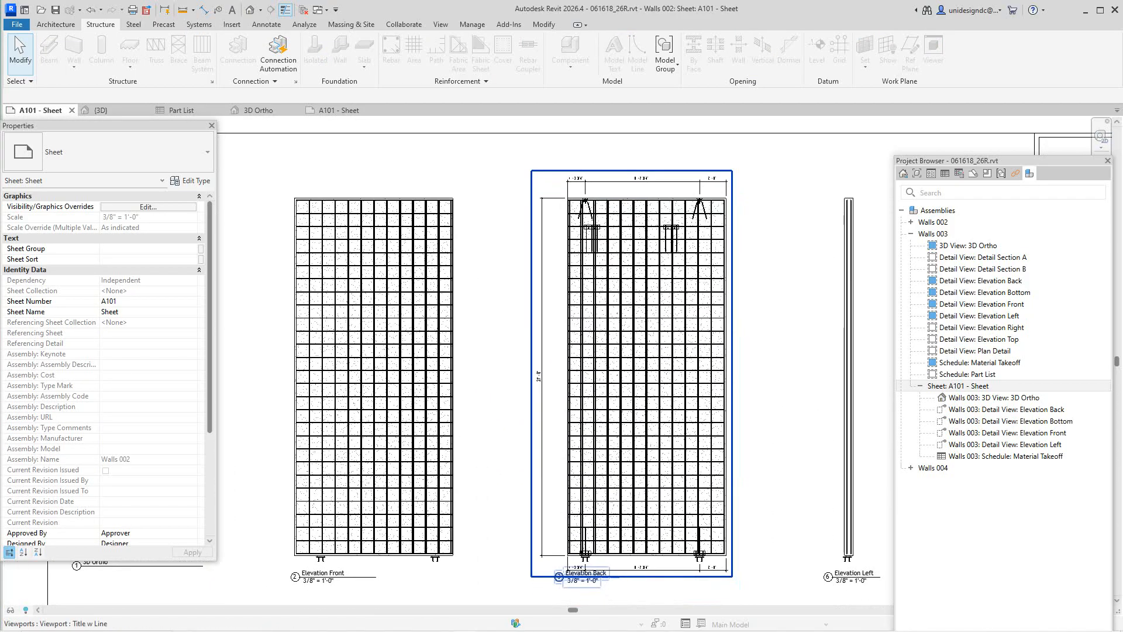
scroll(588, 261, down, 2)
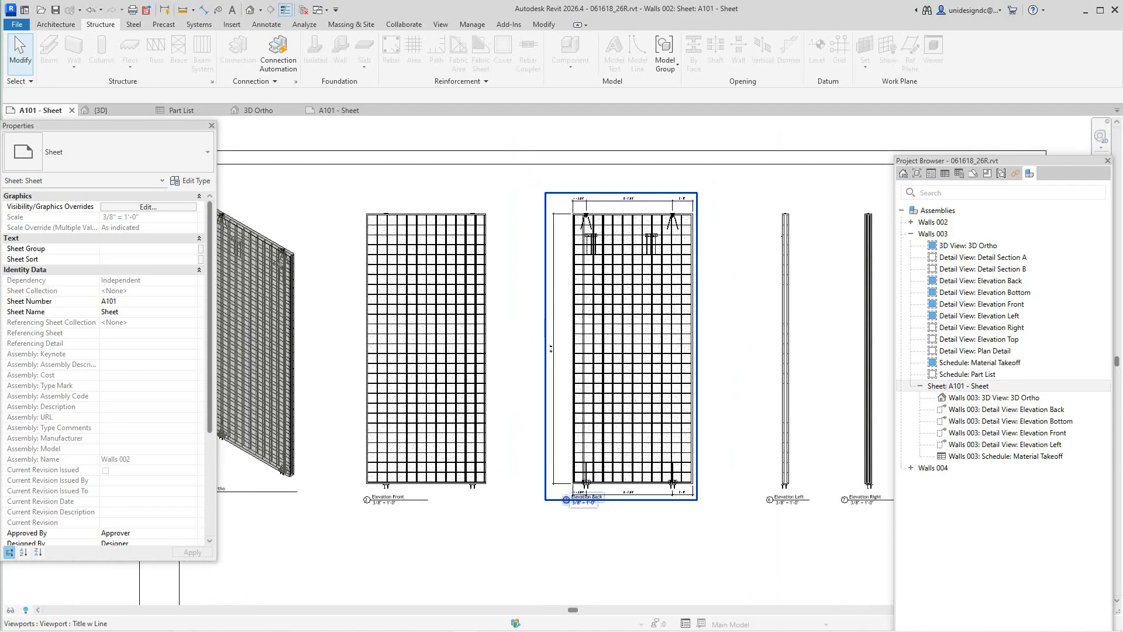
right_click(588, 232)
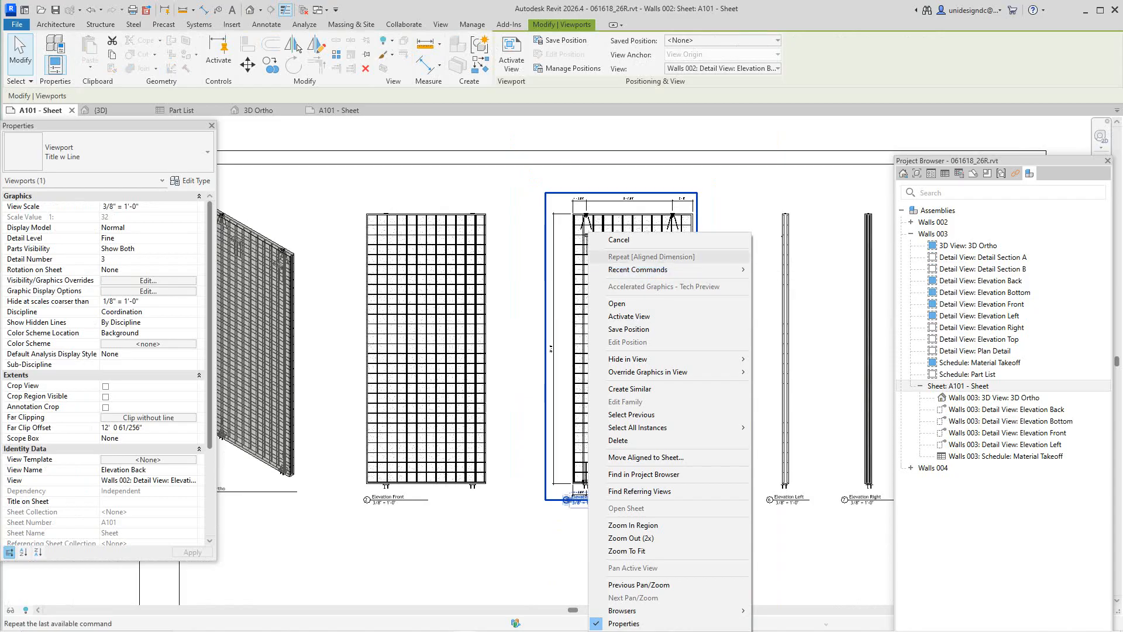
click(619, 240)
Activate the 3D Ortho viewport on the sheet
middle_drag(238, 250, 388, 310)
scroll(388, 310, up, 6)
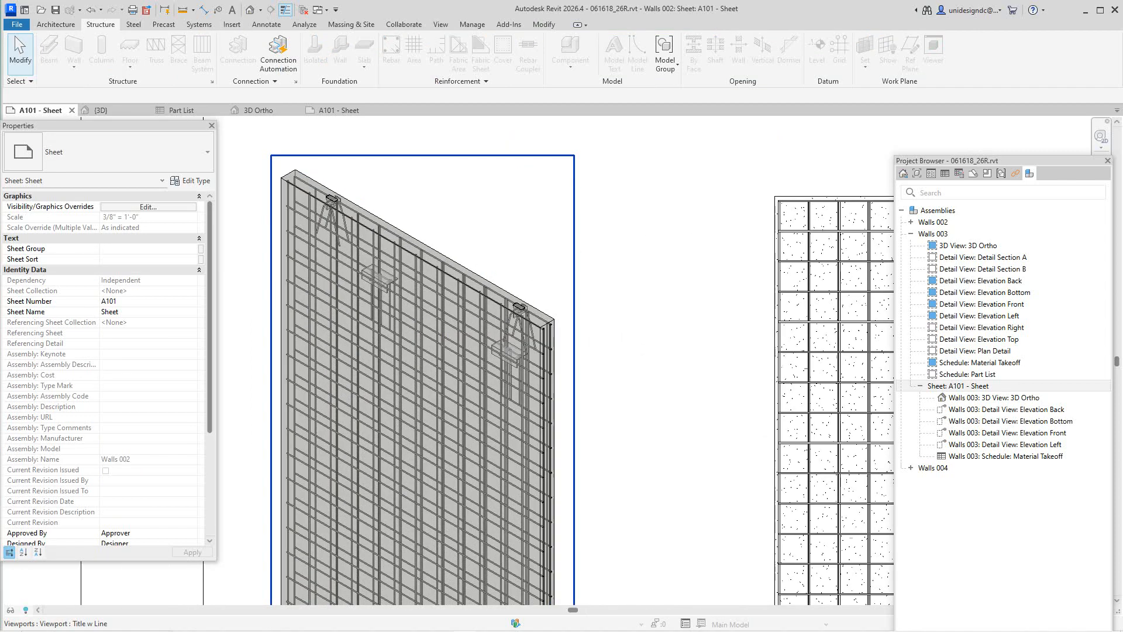
right_click(482, 231)
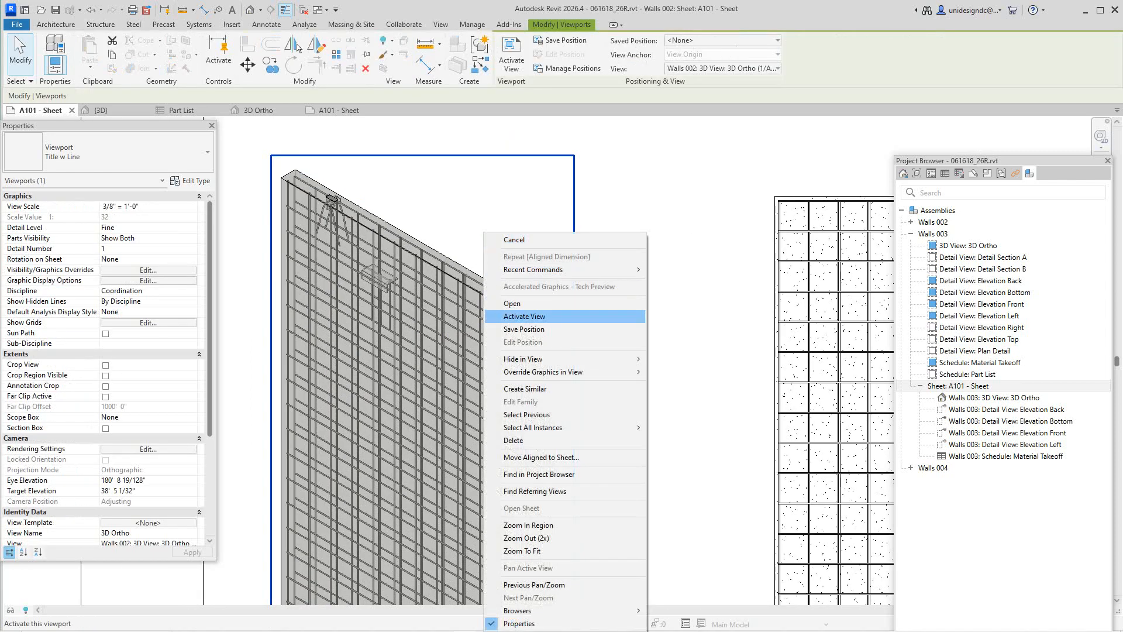
click(526, 316)
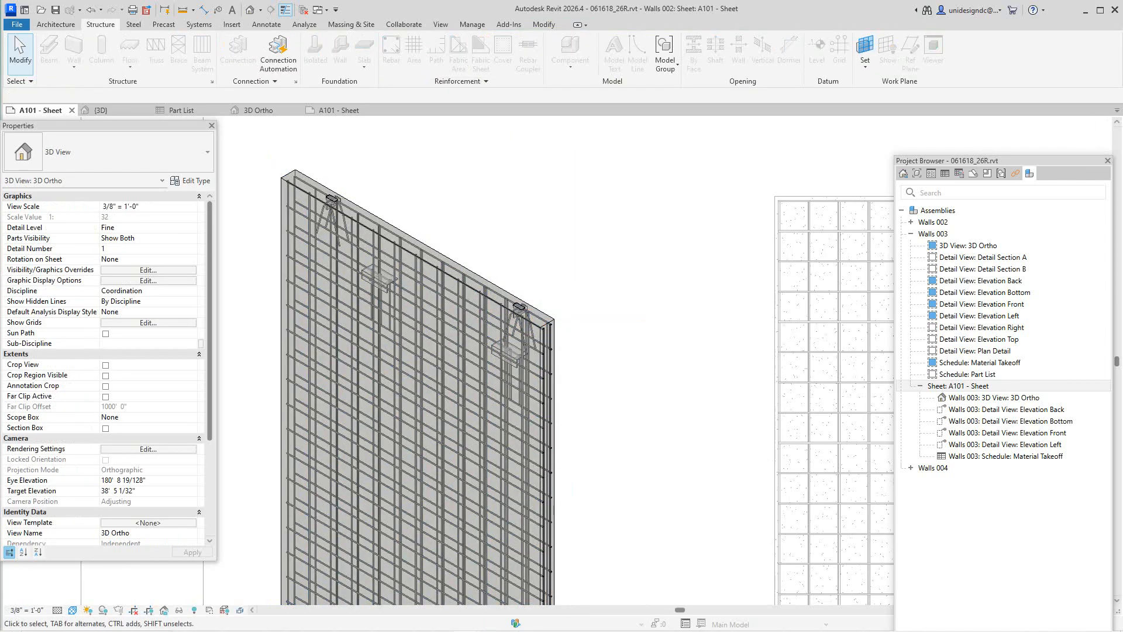
Edit the Walls 002 assembly to remove the upper embedded connection nearer the left-hand lifting anchor in 3D Ortho, and finish the edit
click(526, 316)
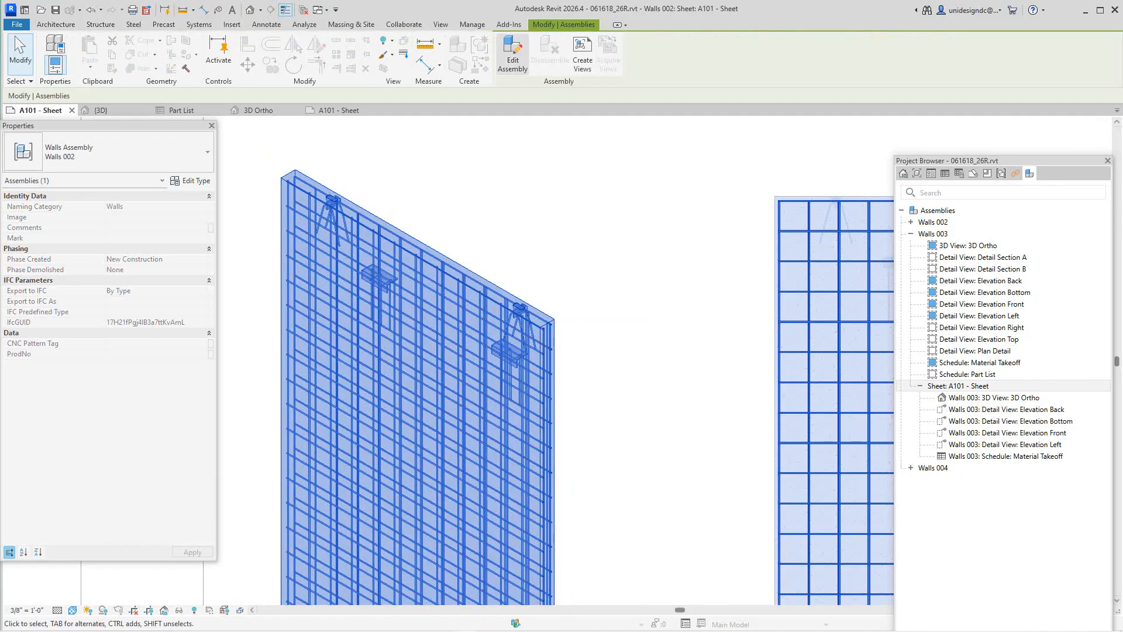
click(512, 56)
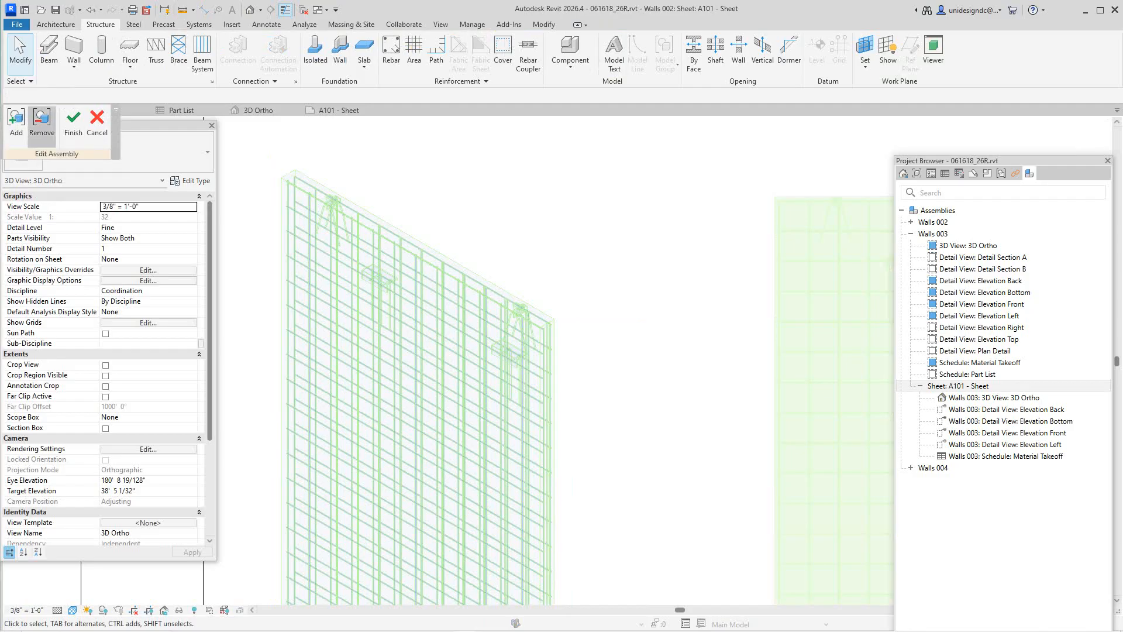
click(41, 120)
scroll(408, 292, up, 3)
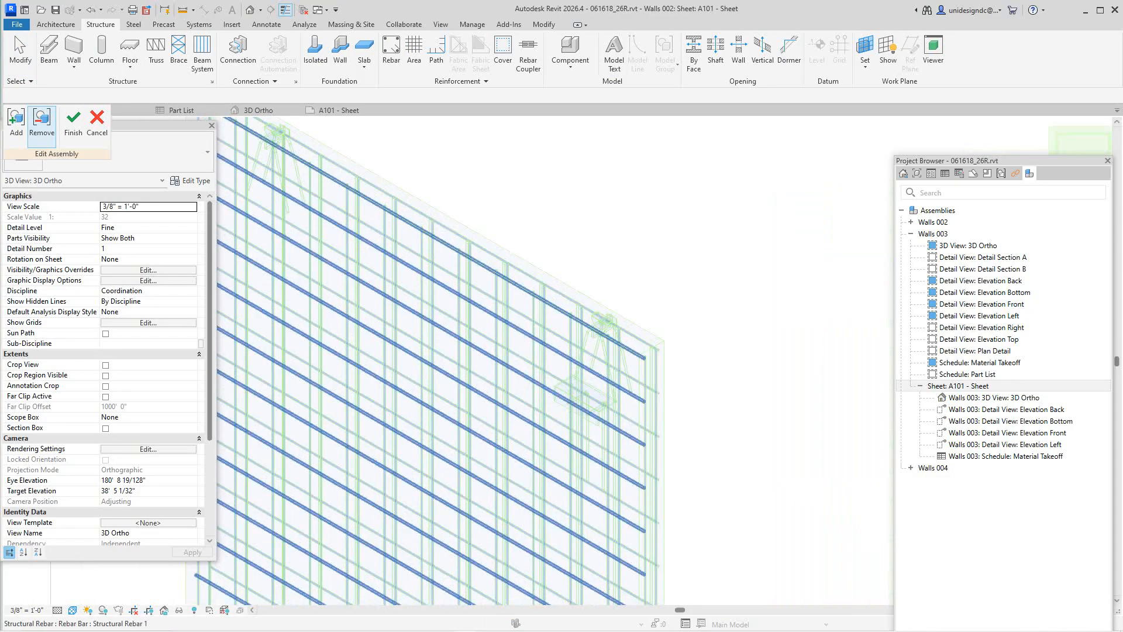
scroll(439, 287, down, 3)
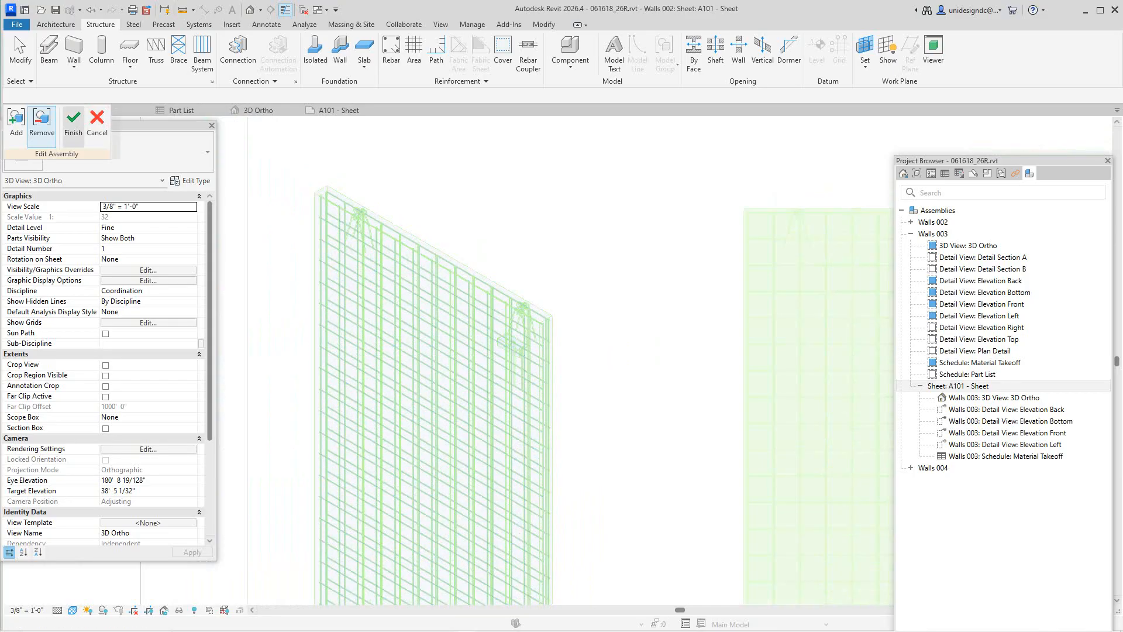
click(73, 122)
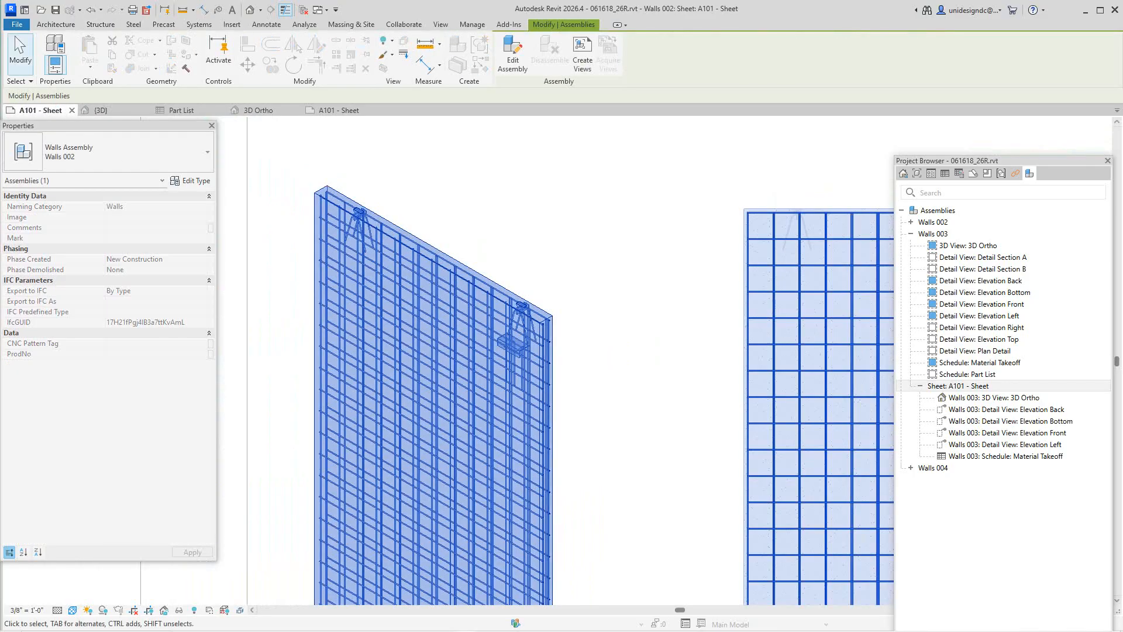
key(Escape)
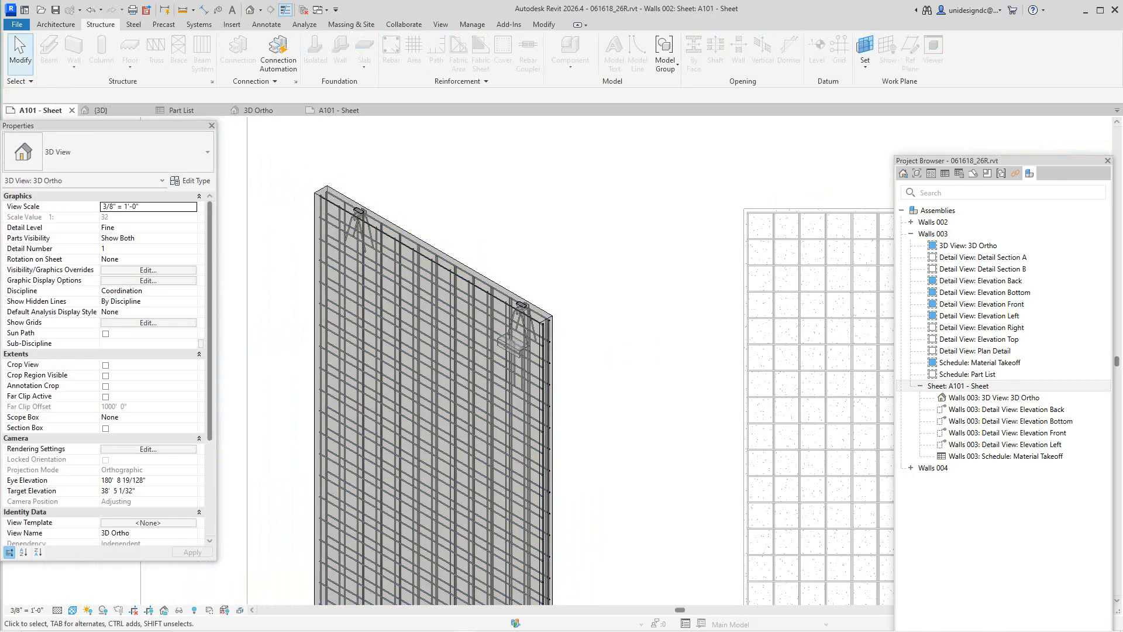
scroll(401, 175, down, 2)
middle_drag(877, 225, 673, 225)
scroll(672, 225, up, 1)
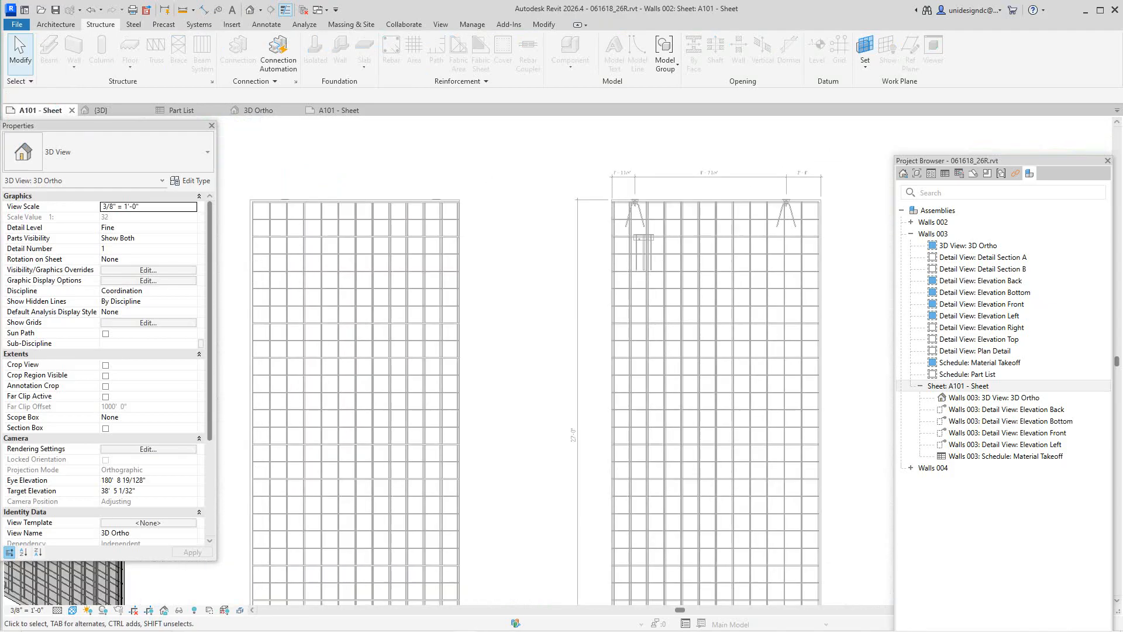
Deactivate the 3D Ortho view to return to editing sheet A101
scroll(741, 238, down, 2)
right_click(594, 238)
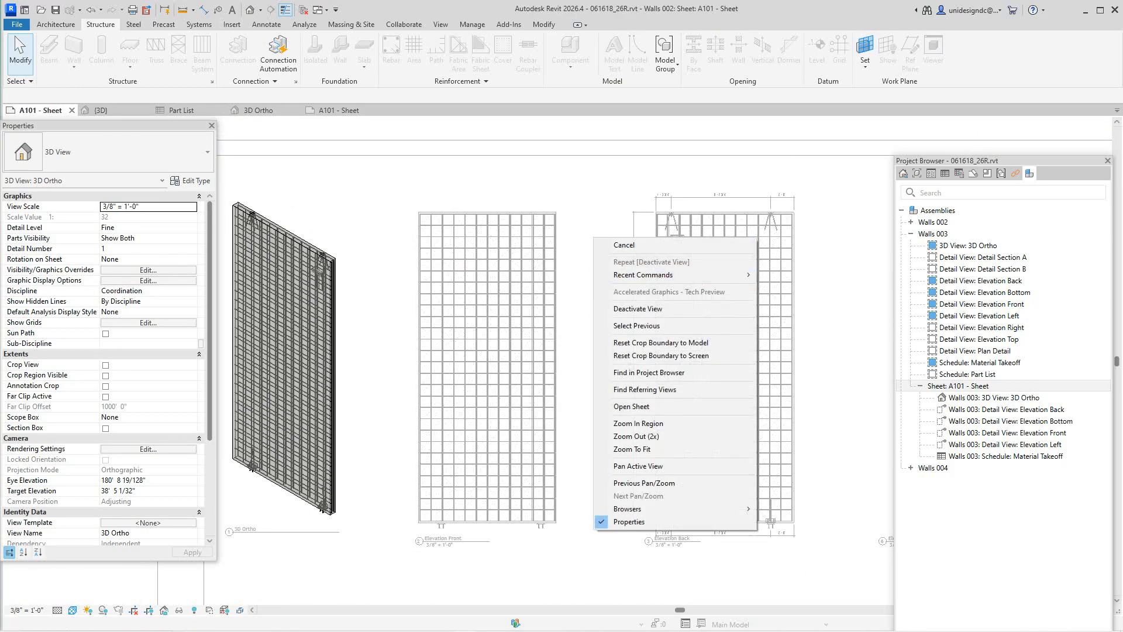
click(637, 309)
scroll(576, 295, down, 2)
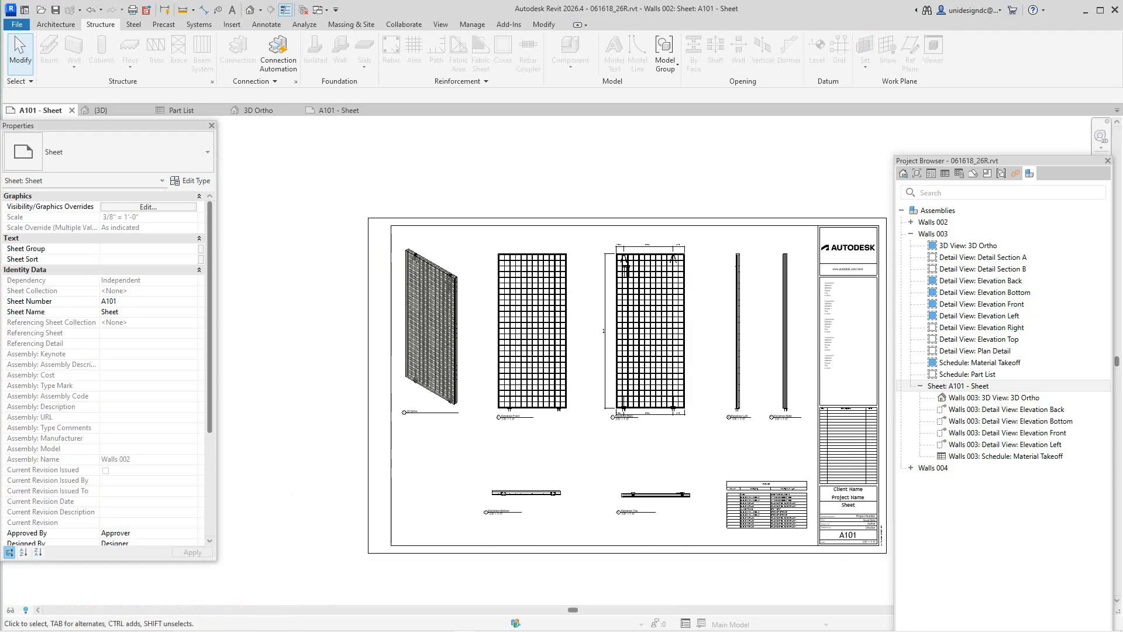
scroll(646, 330, up, 1)
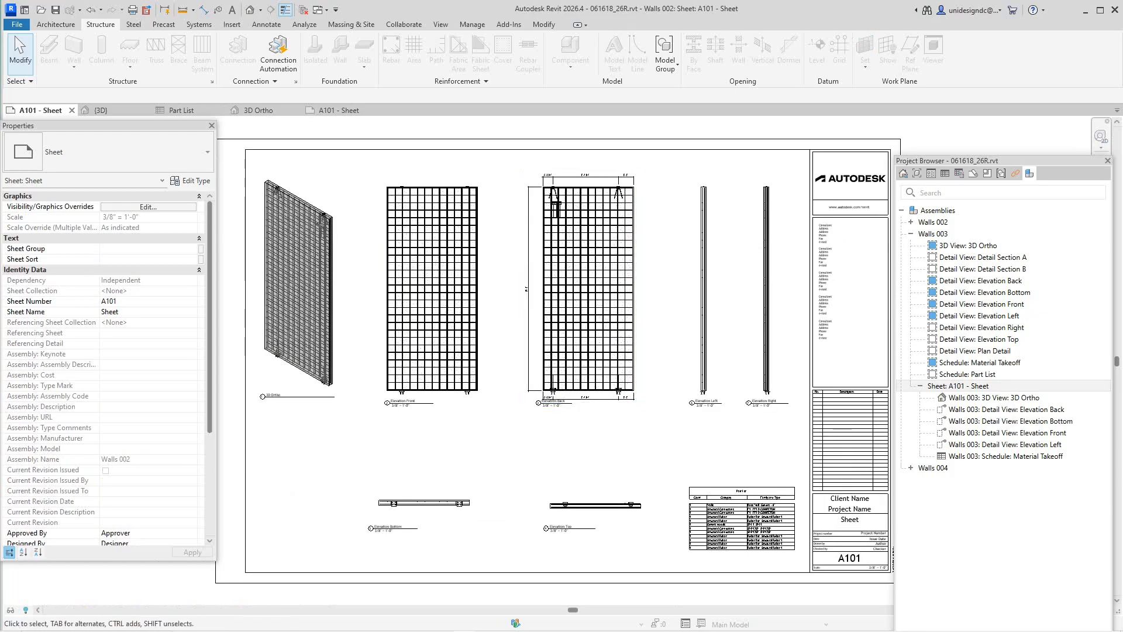
scroll(604, 217, up, 4)
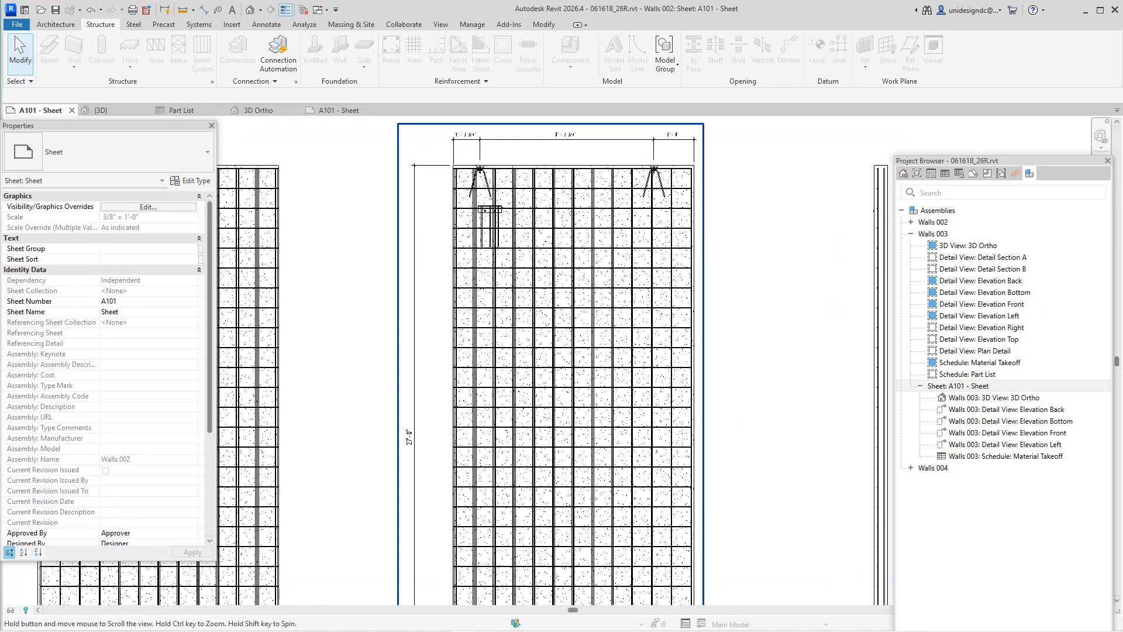
scroll(505, 316, down, 2)
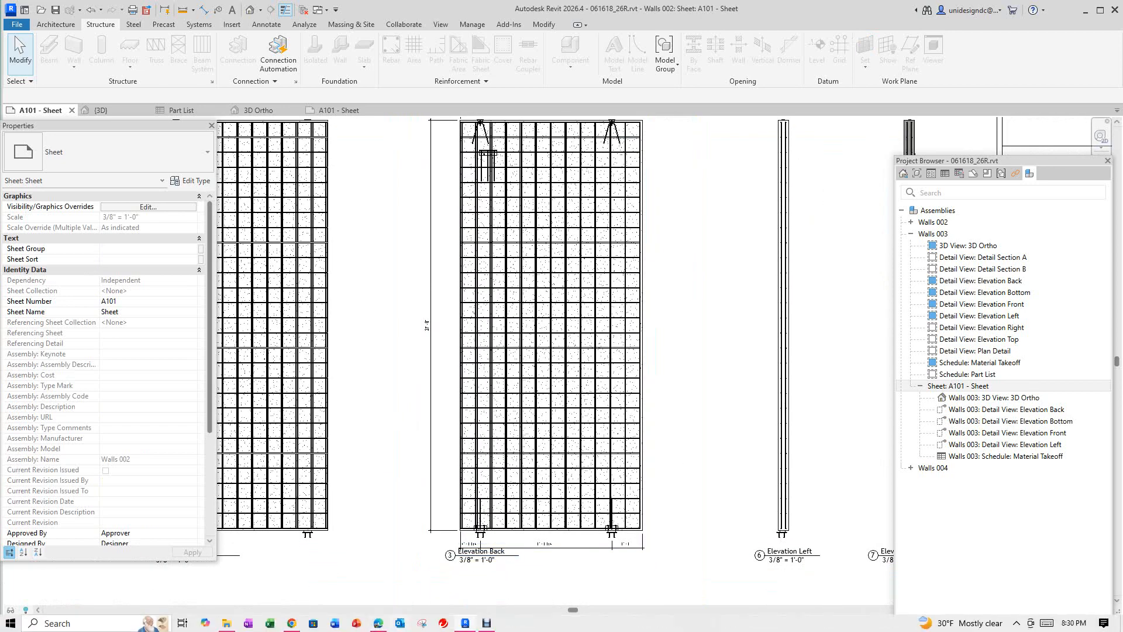
click(486, 623)
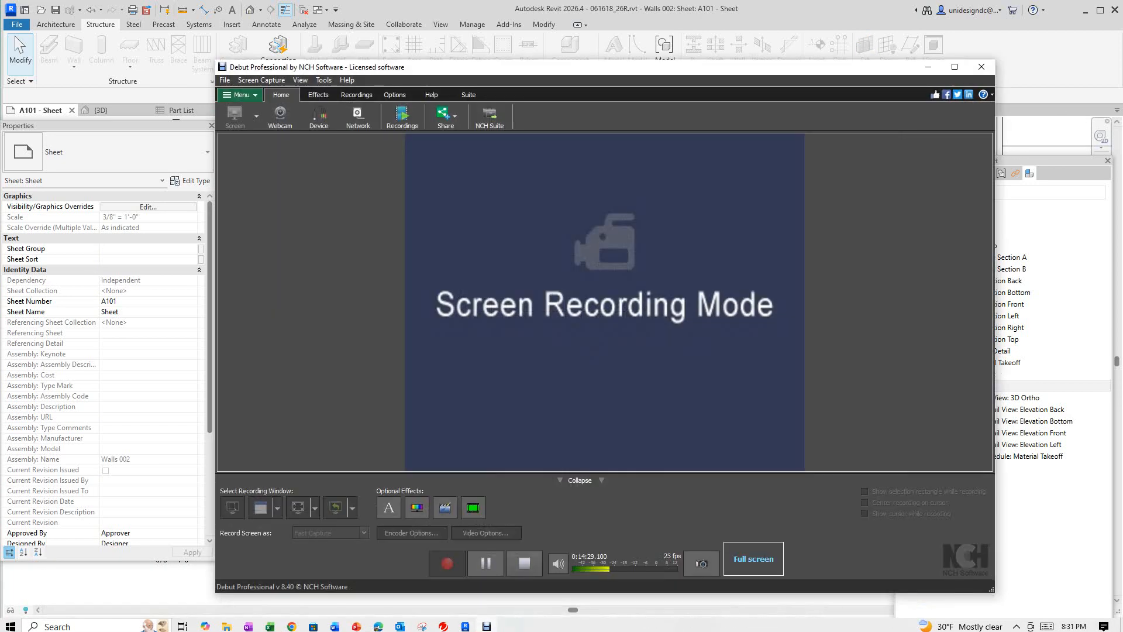